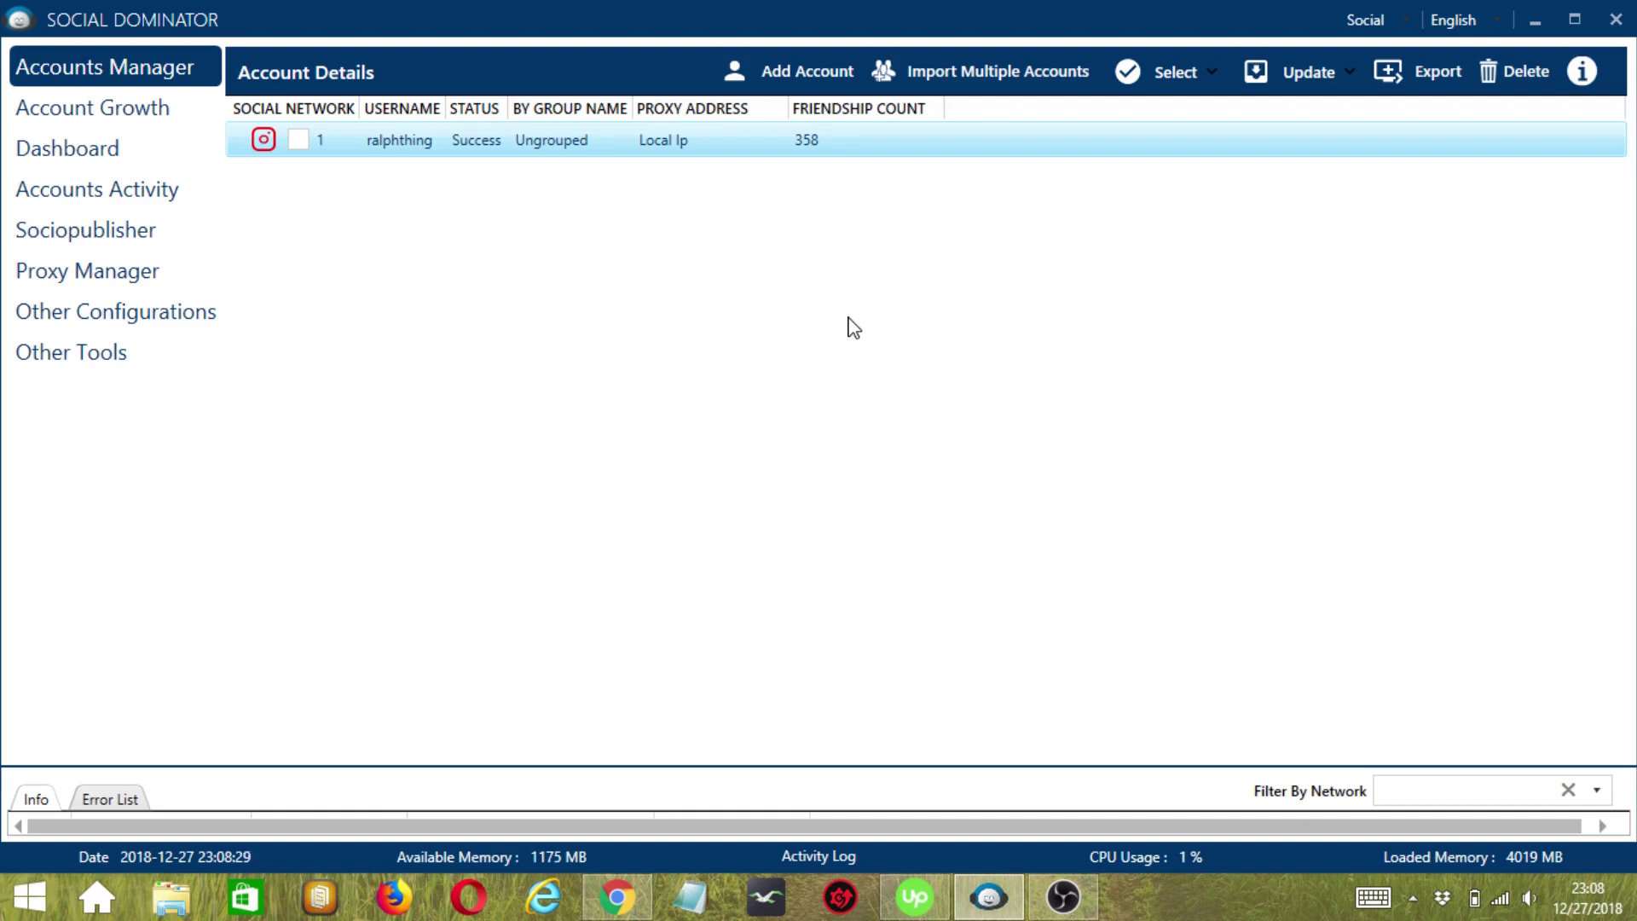
Open the tools for the listed Instagram account and review the Follower configuration from job settings to blacklist options.
right_click(418, 145)
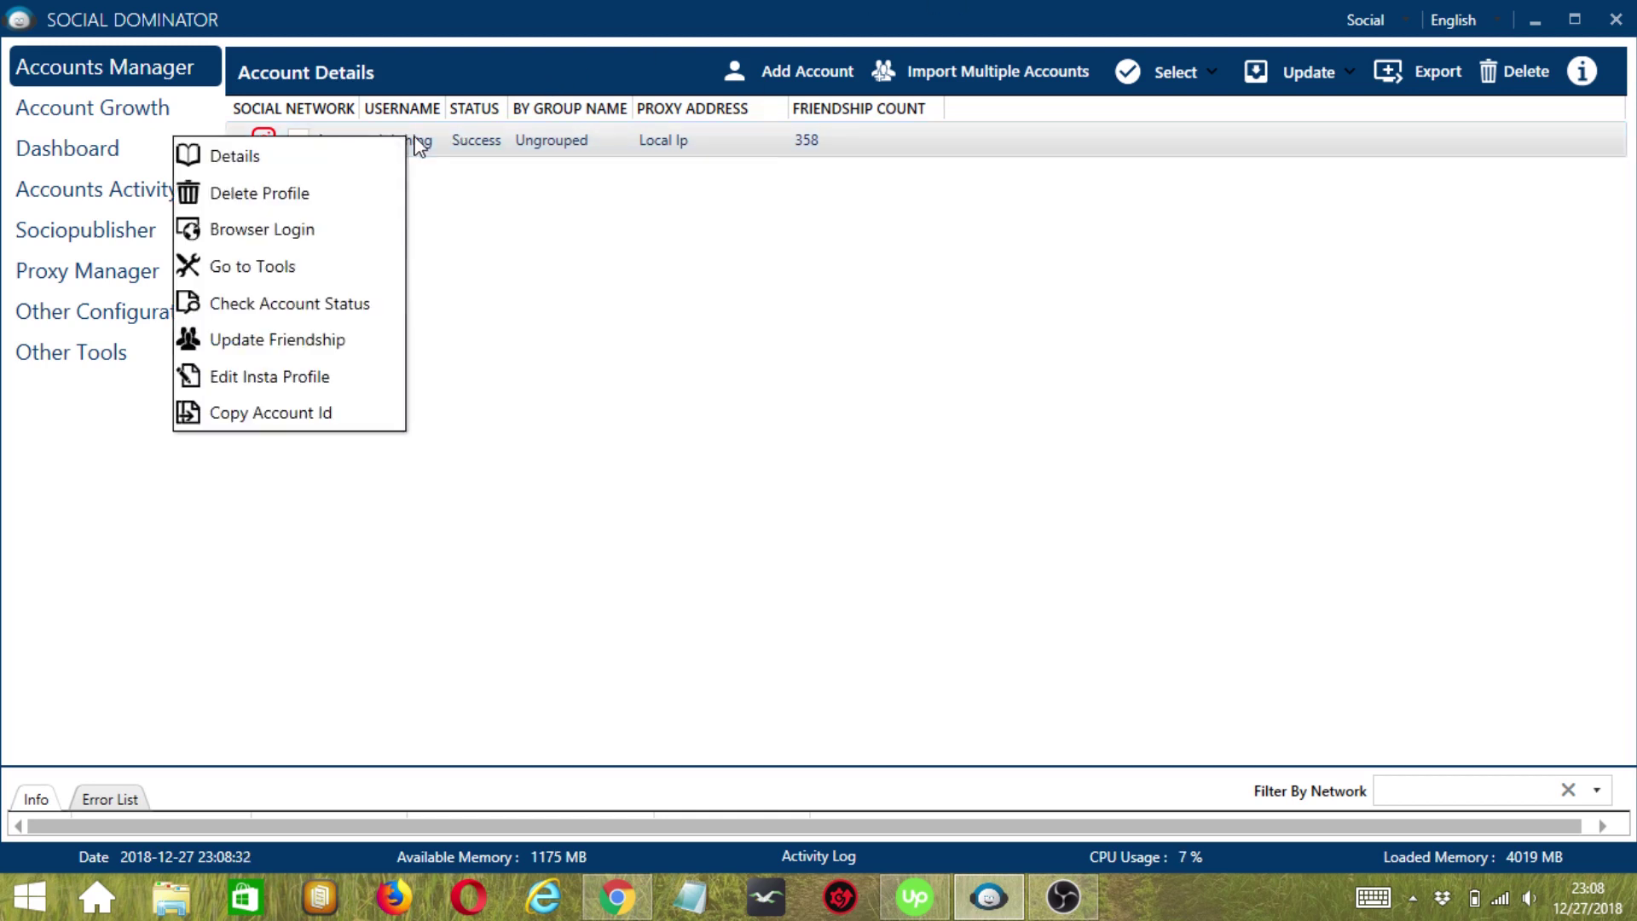
click(332, 273)
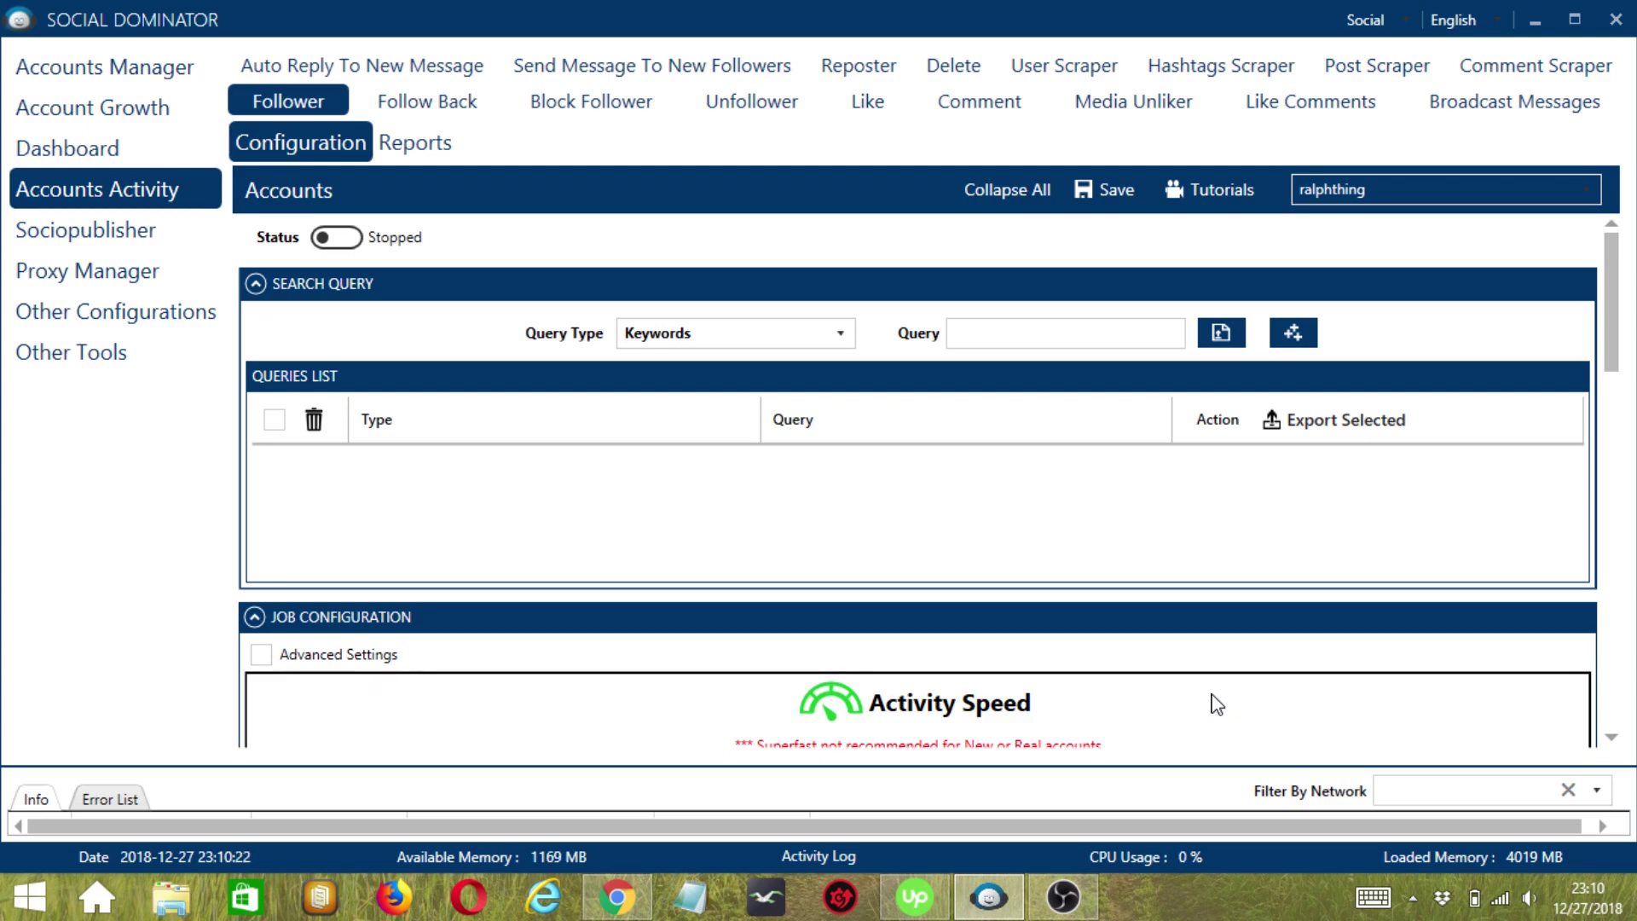
click(1619, 597)
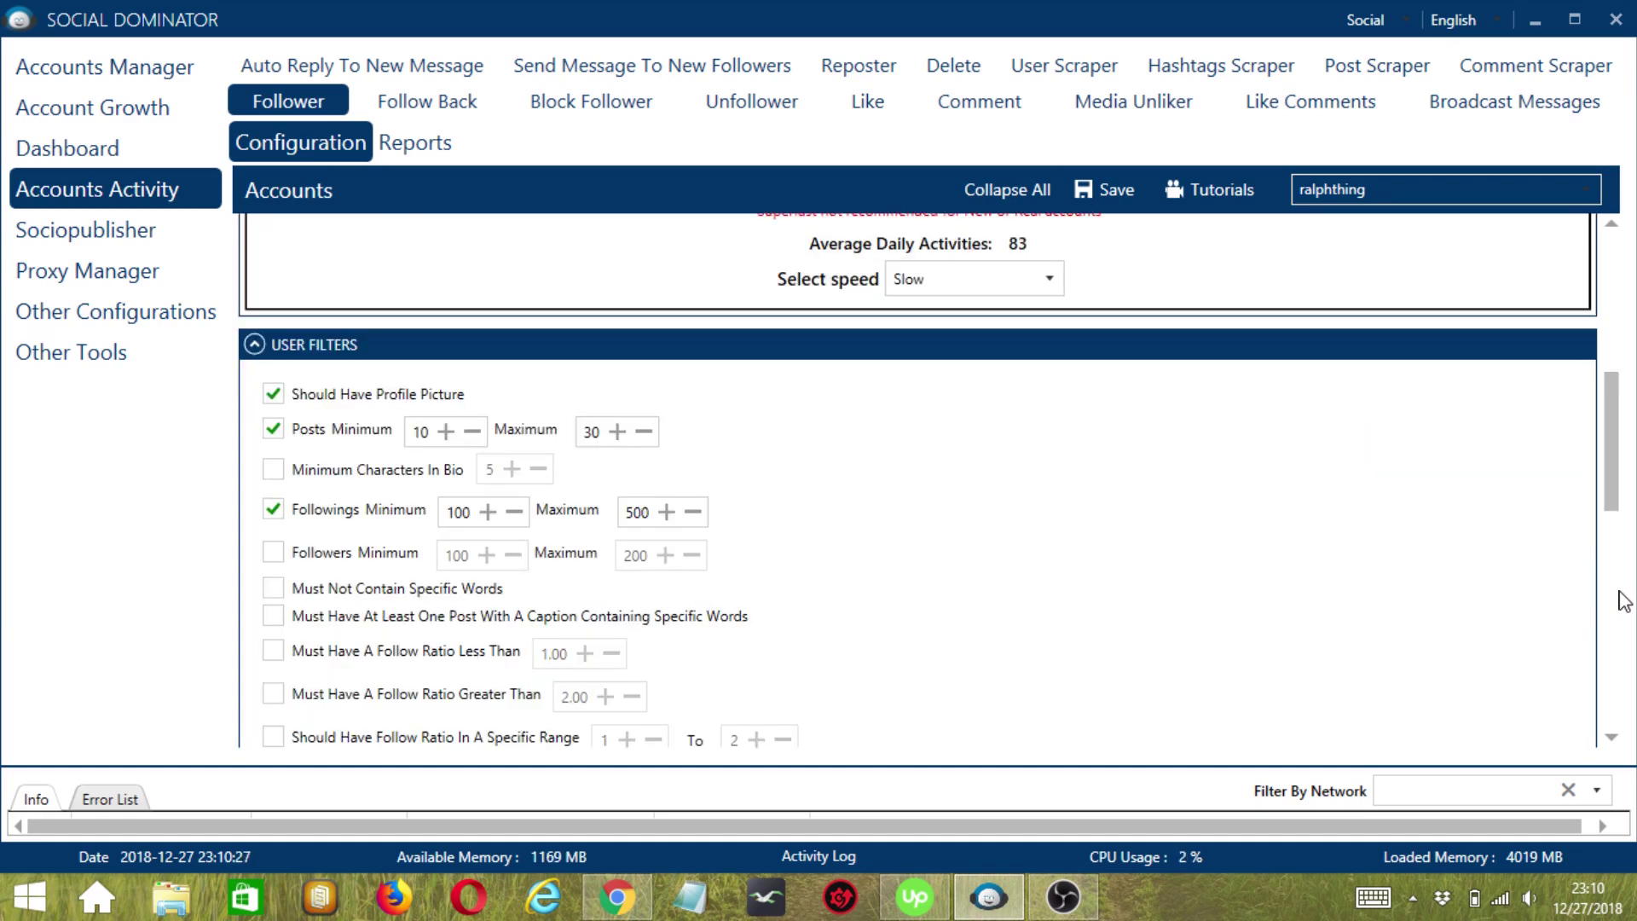
click(1624, 623)
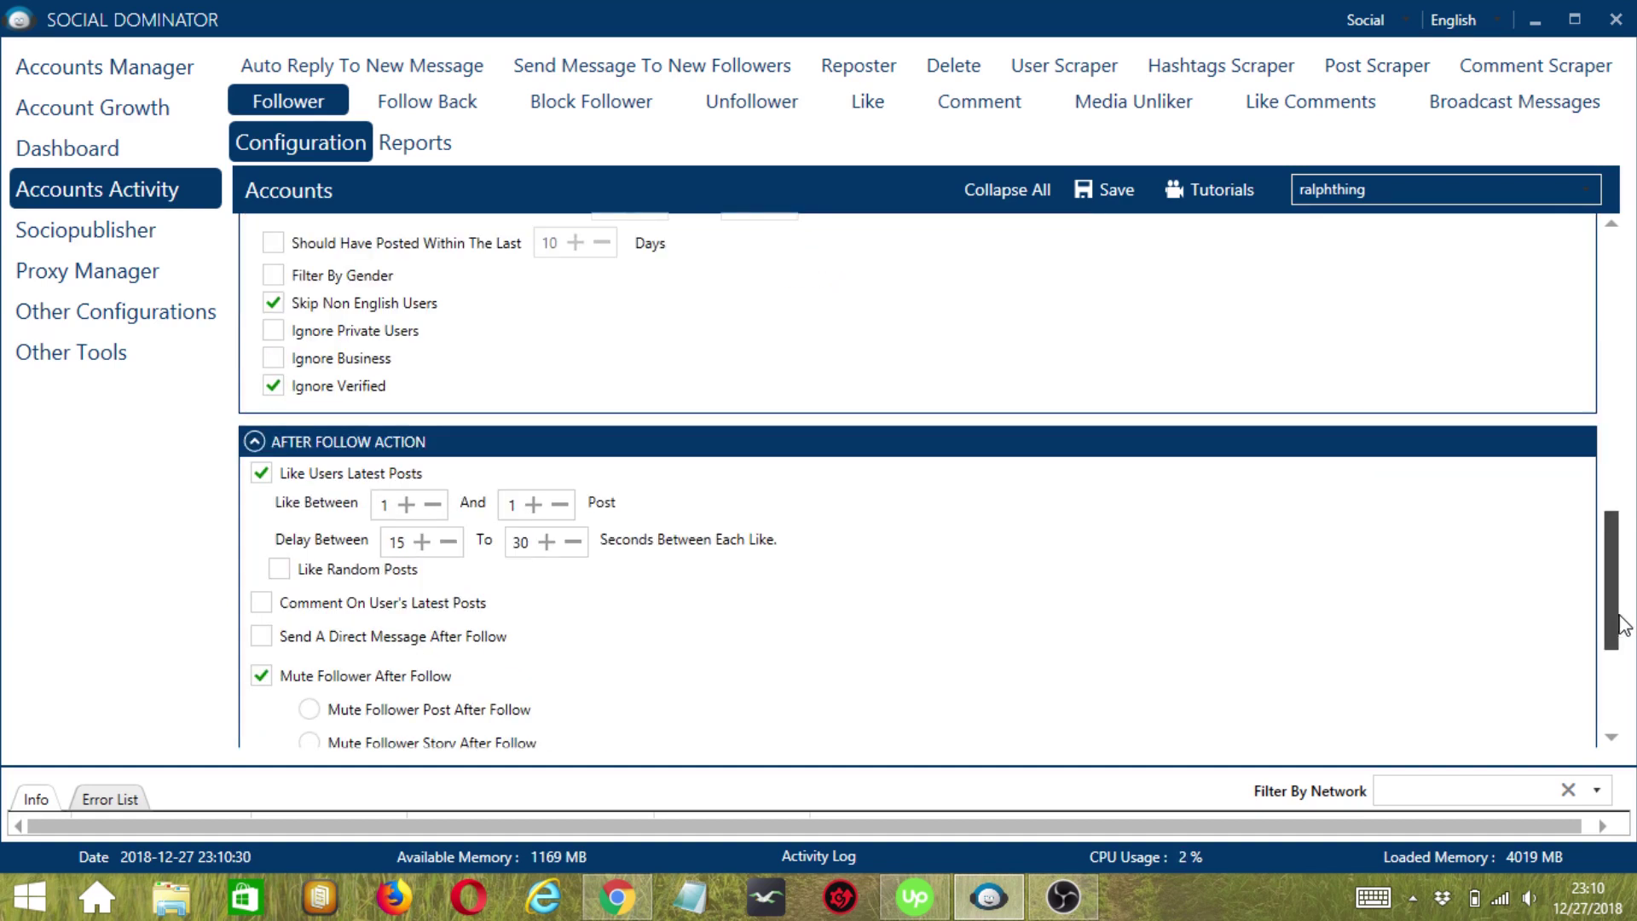
click(1614, 719)
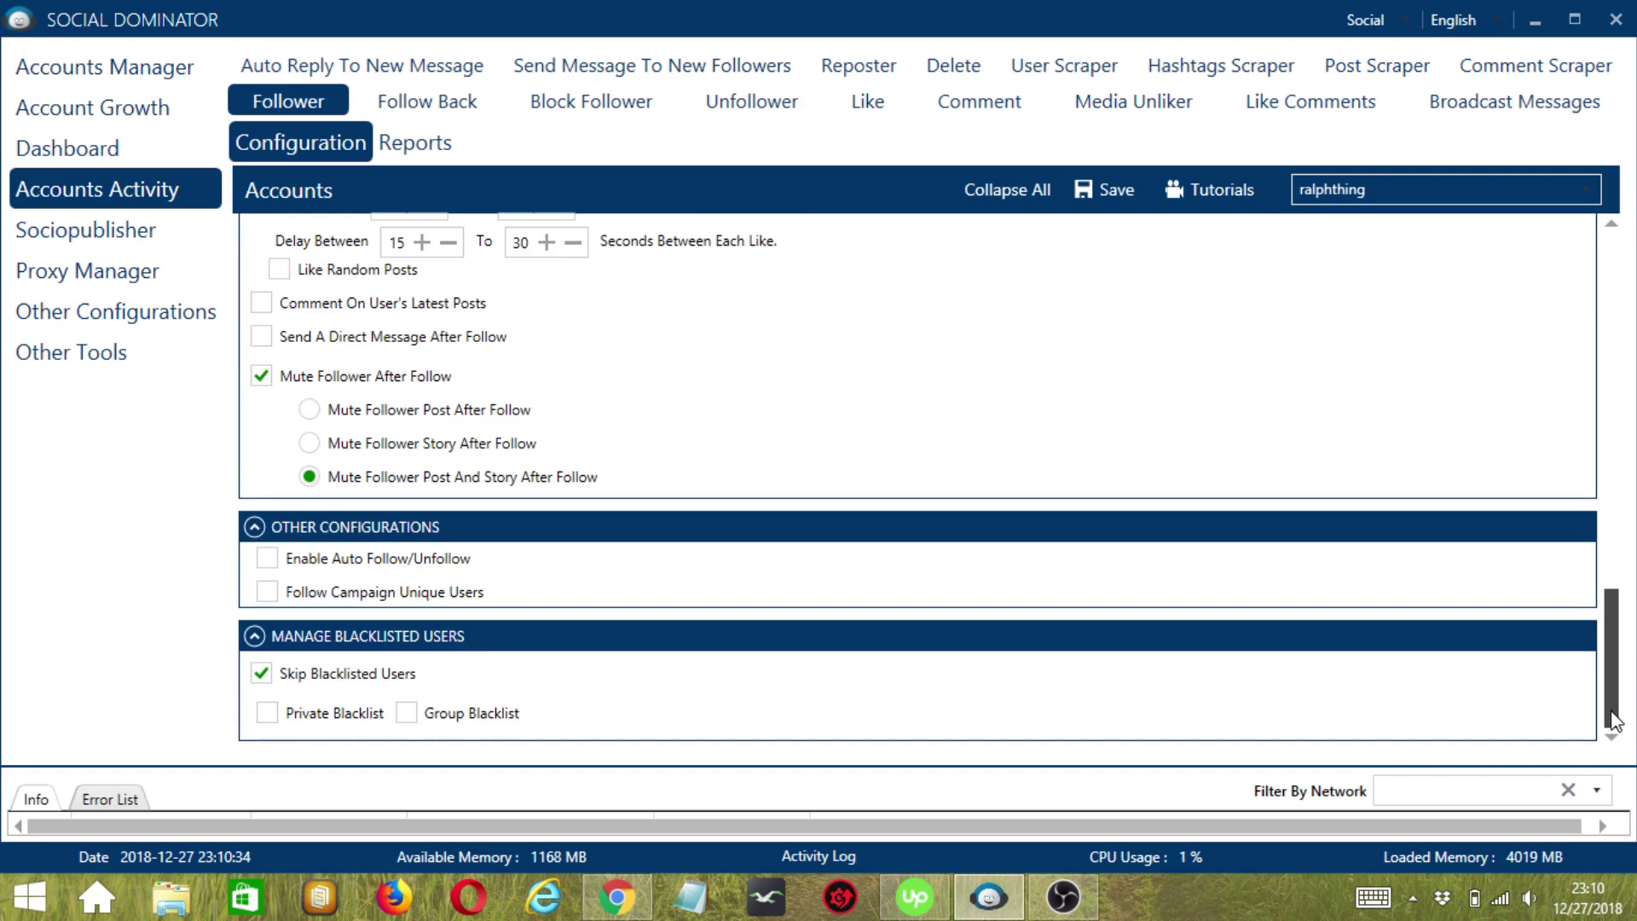
double_click(1611, 256)
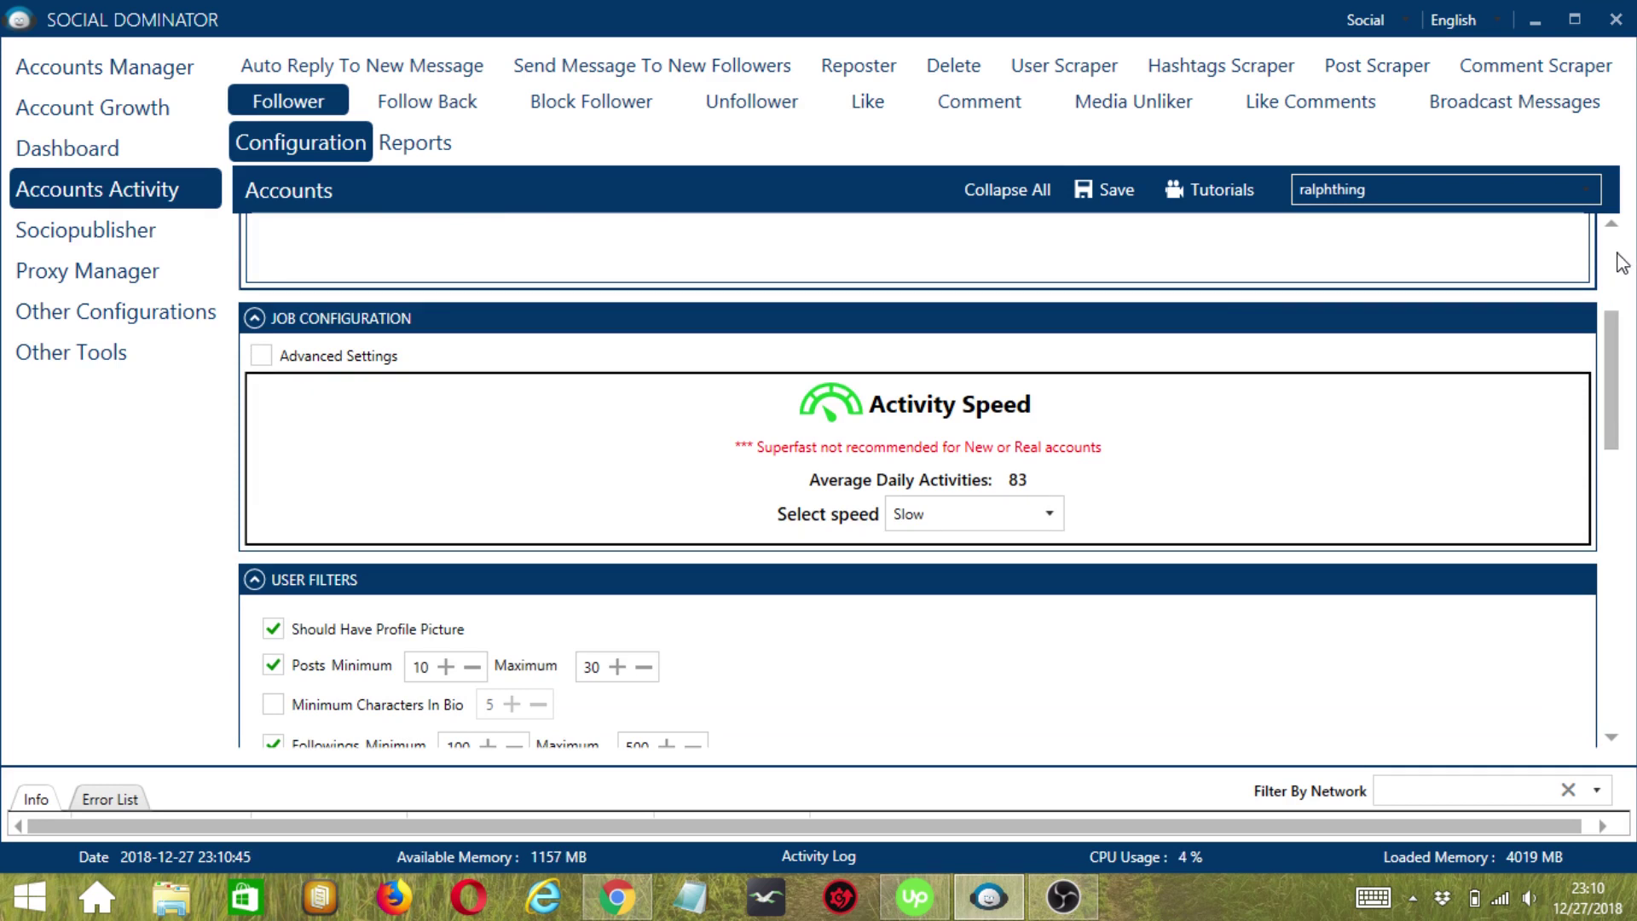
click(1610, 256)
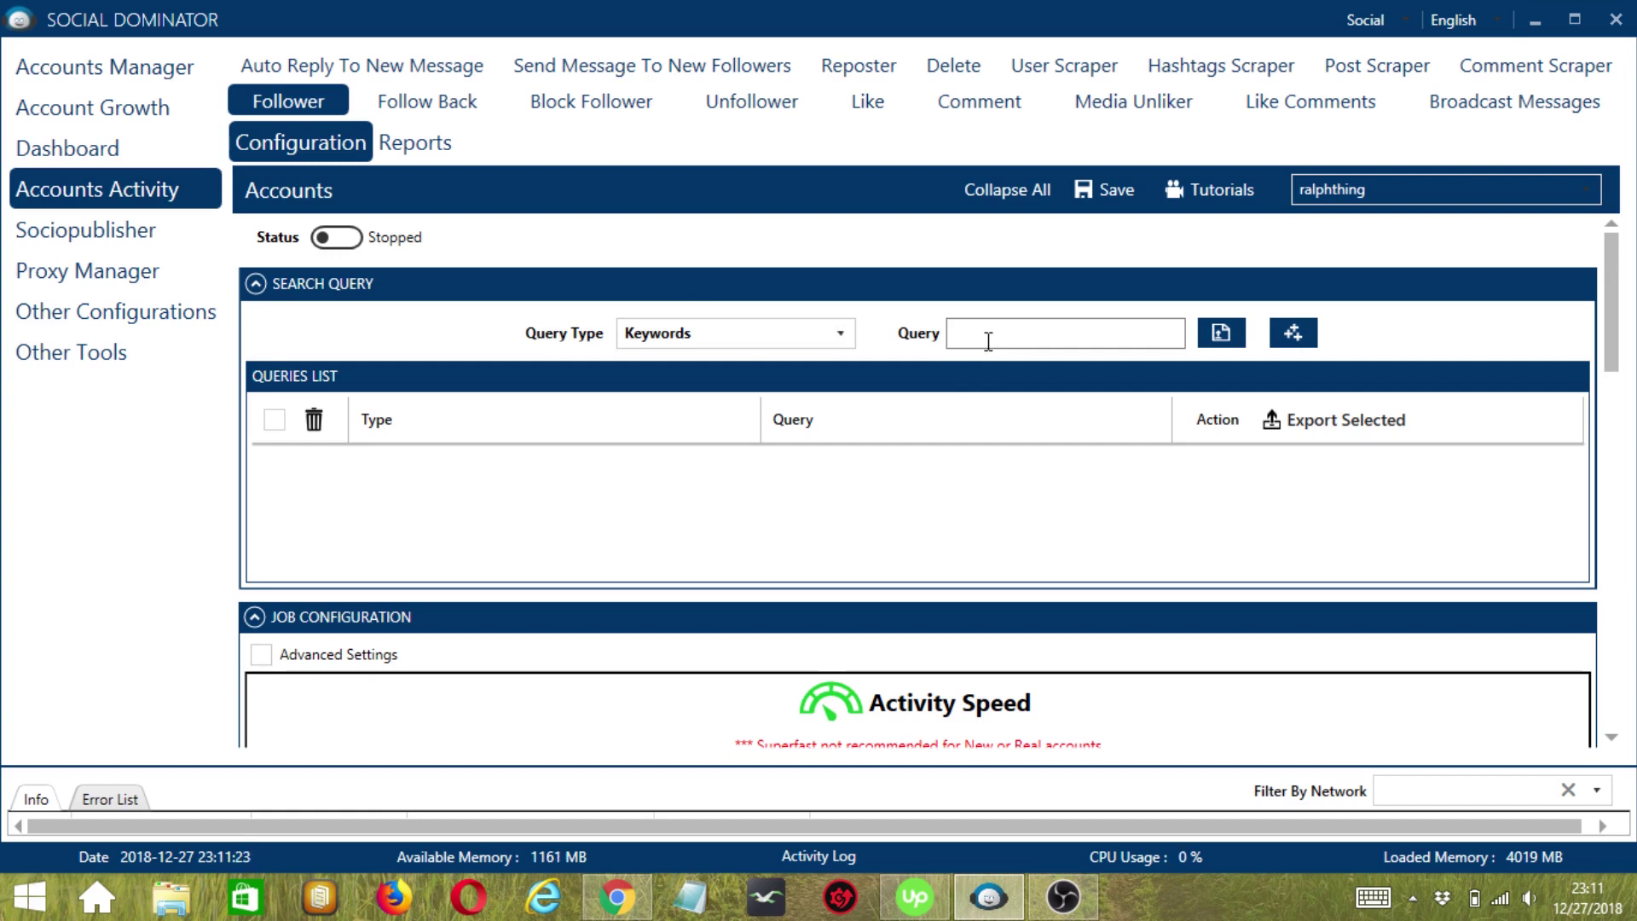
Add a Keywords search query for "foodies" to the Follower queries list.
click(840, 333)
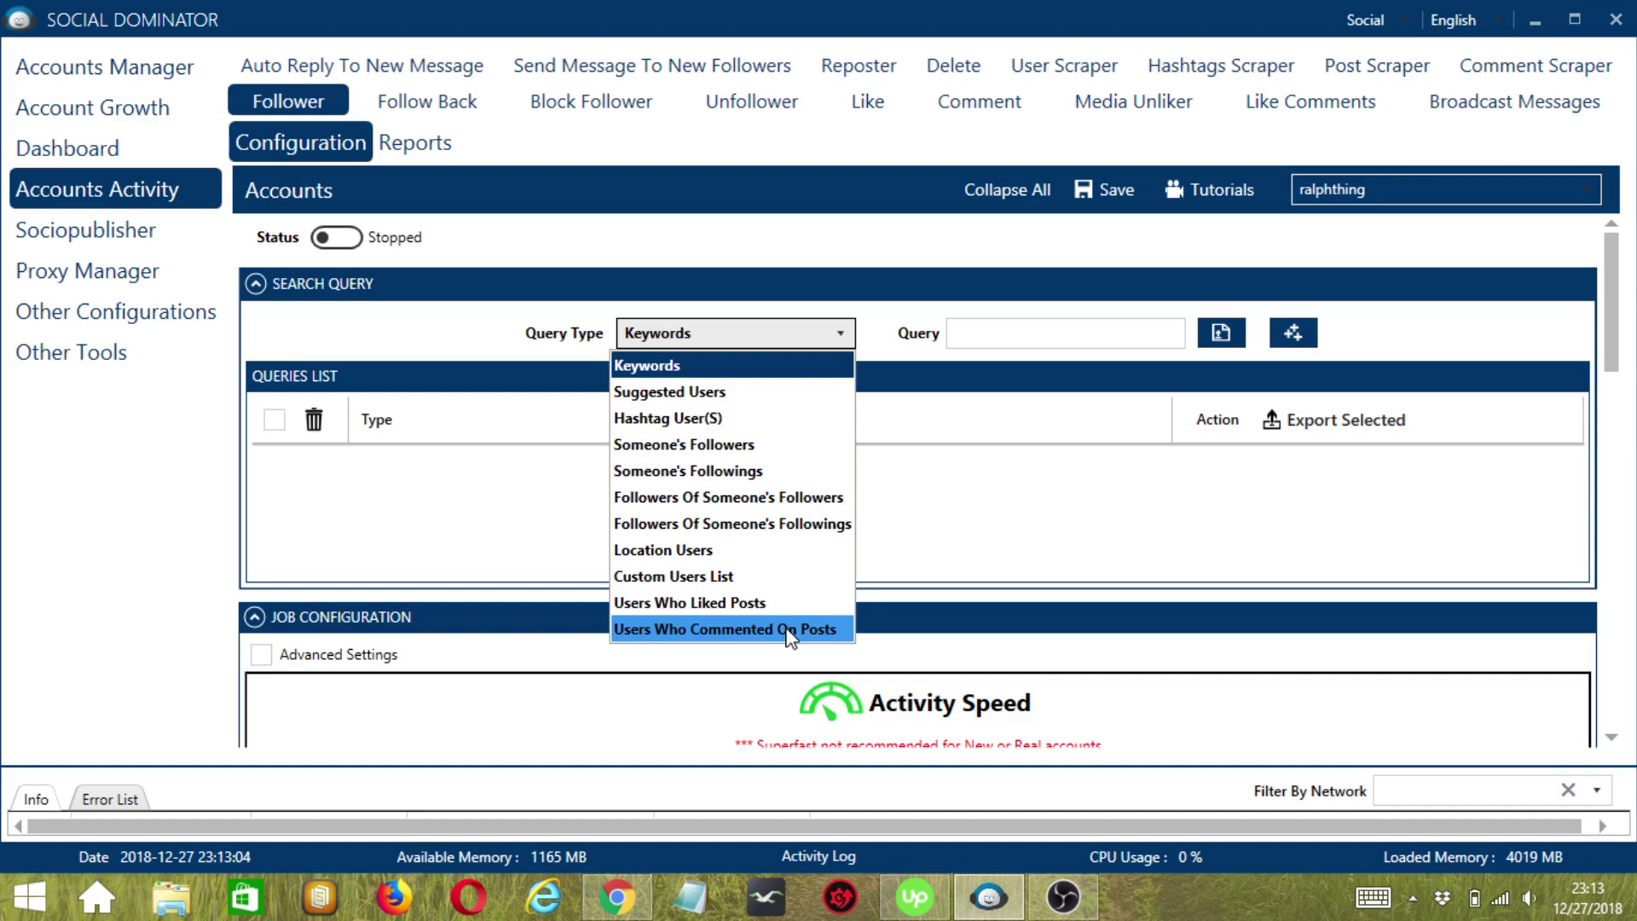
click(813, 334)
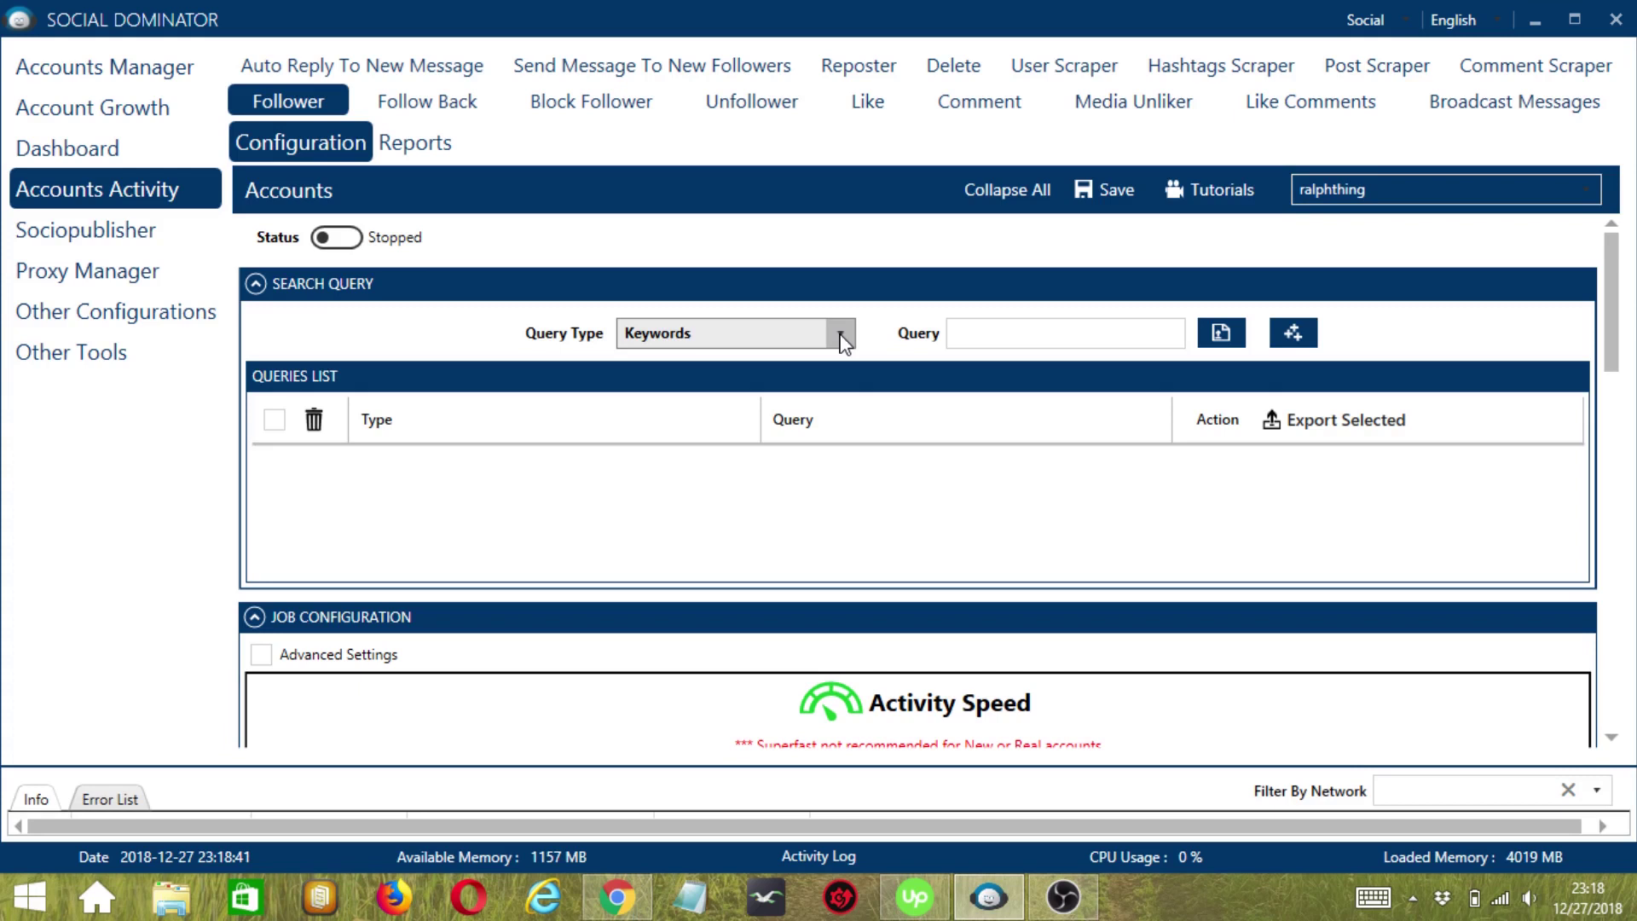
click(1131, 330)
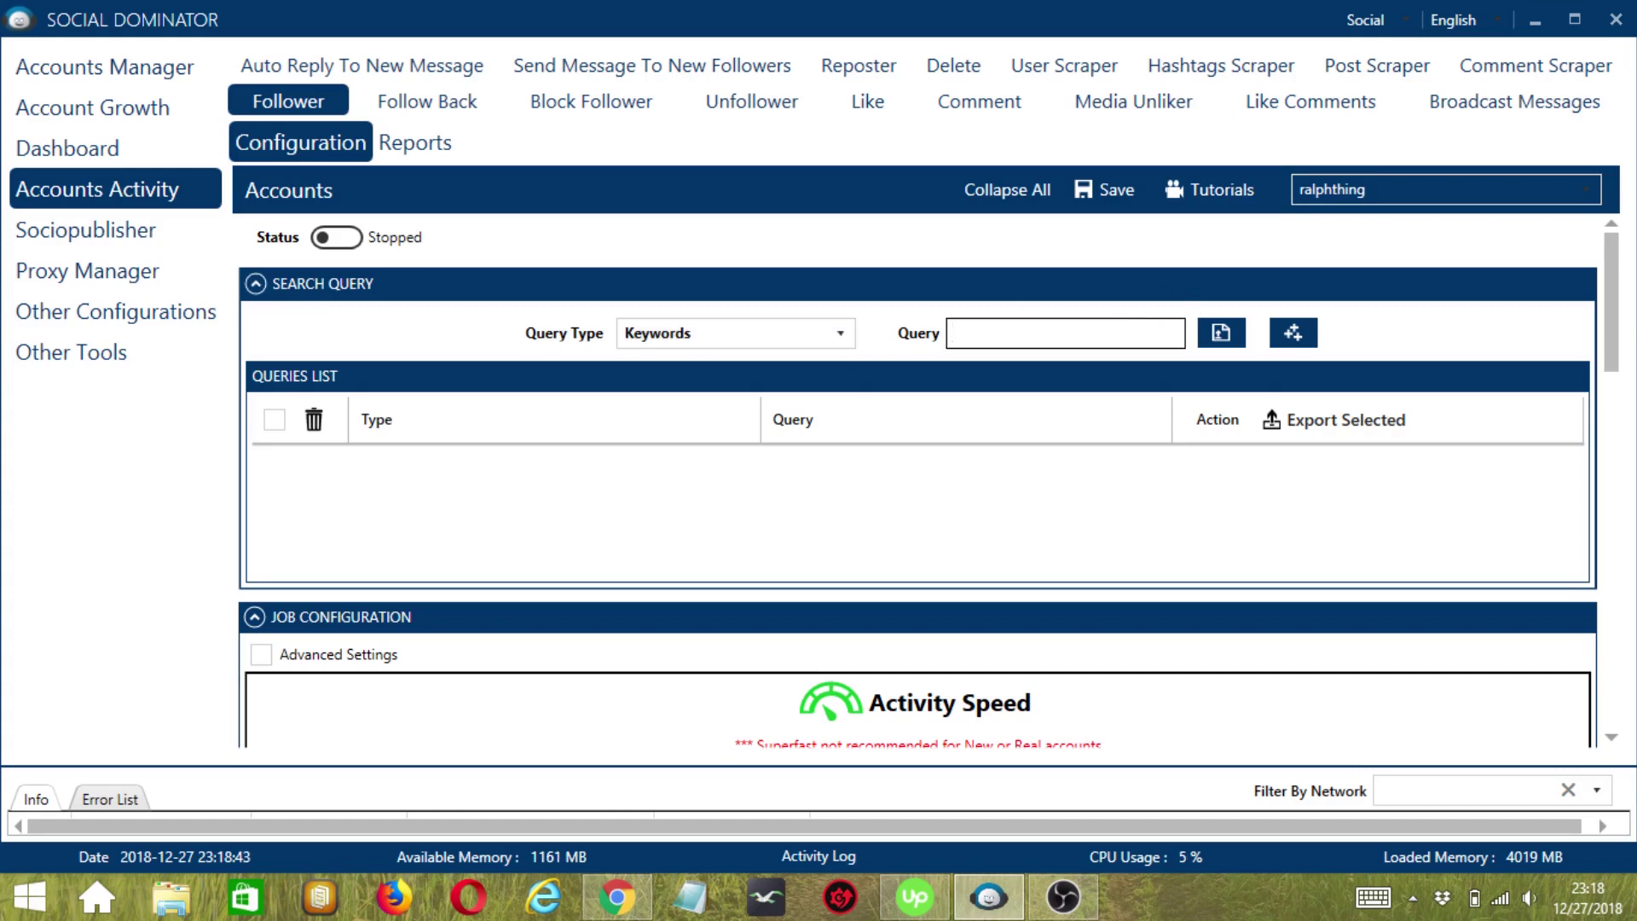
text(foodies)
click(1294, 333)
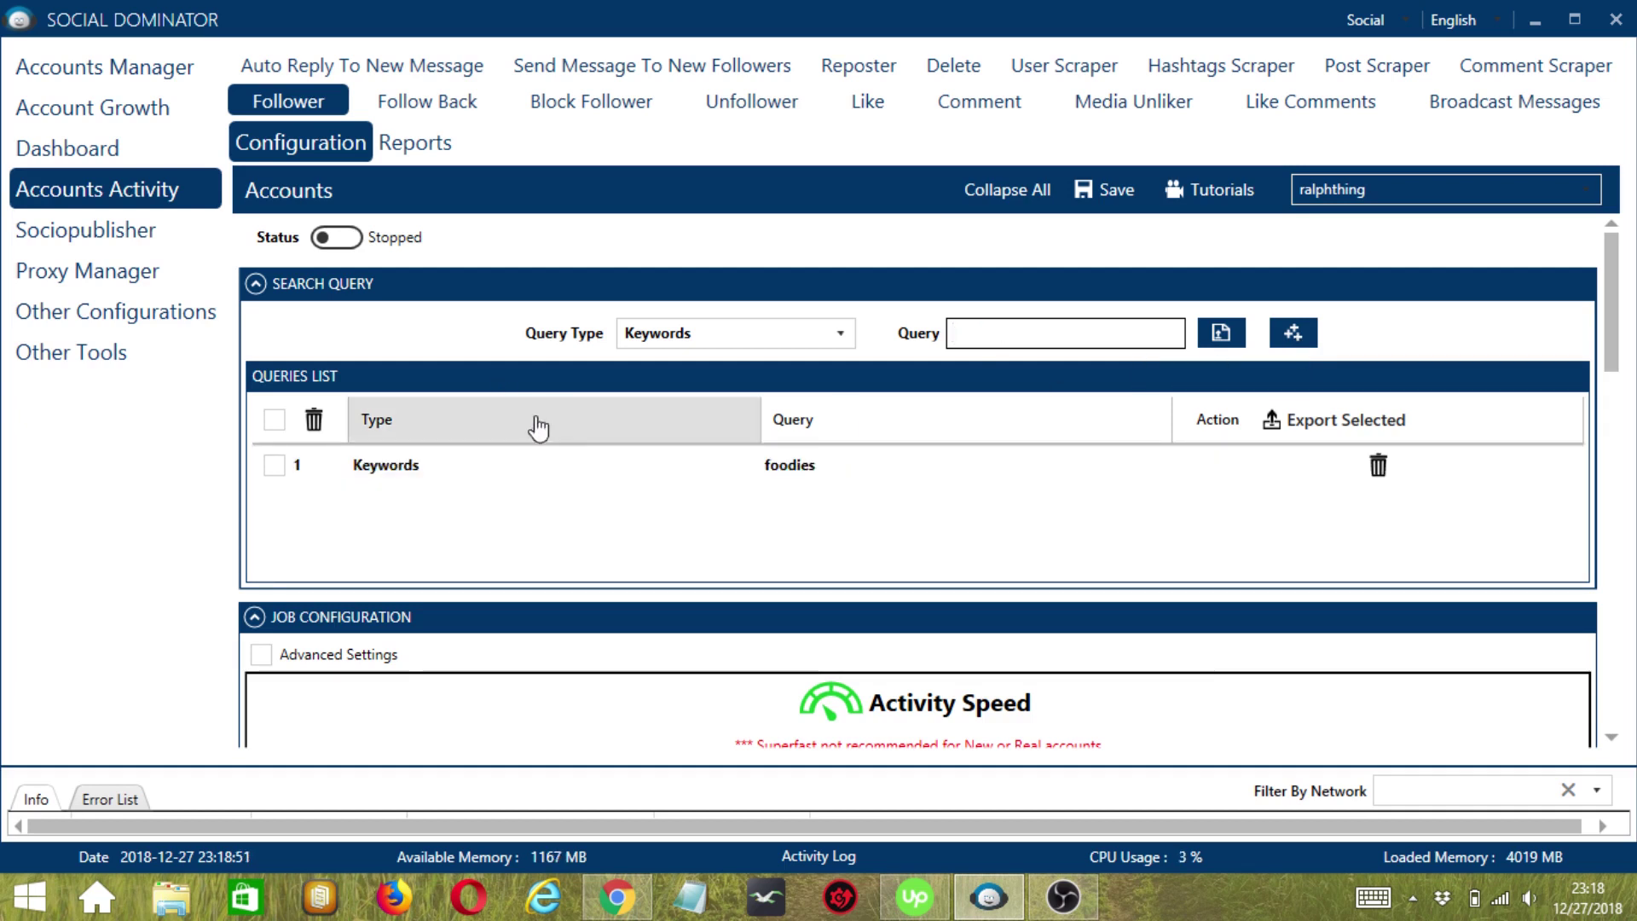
click(570, 477)
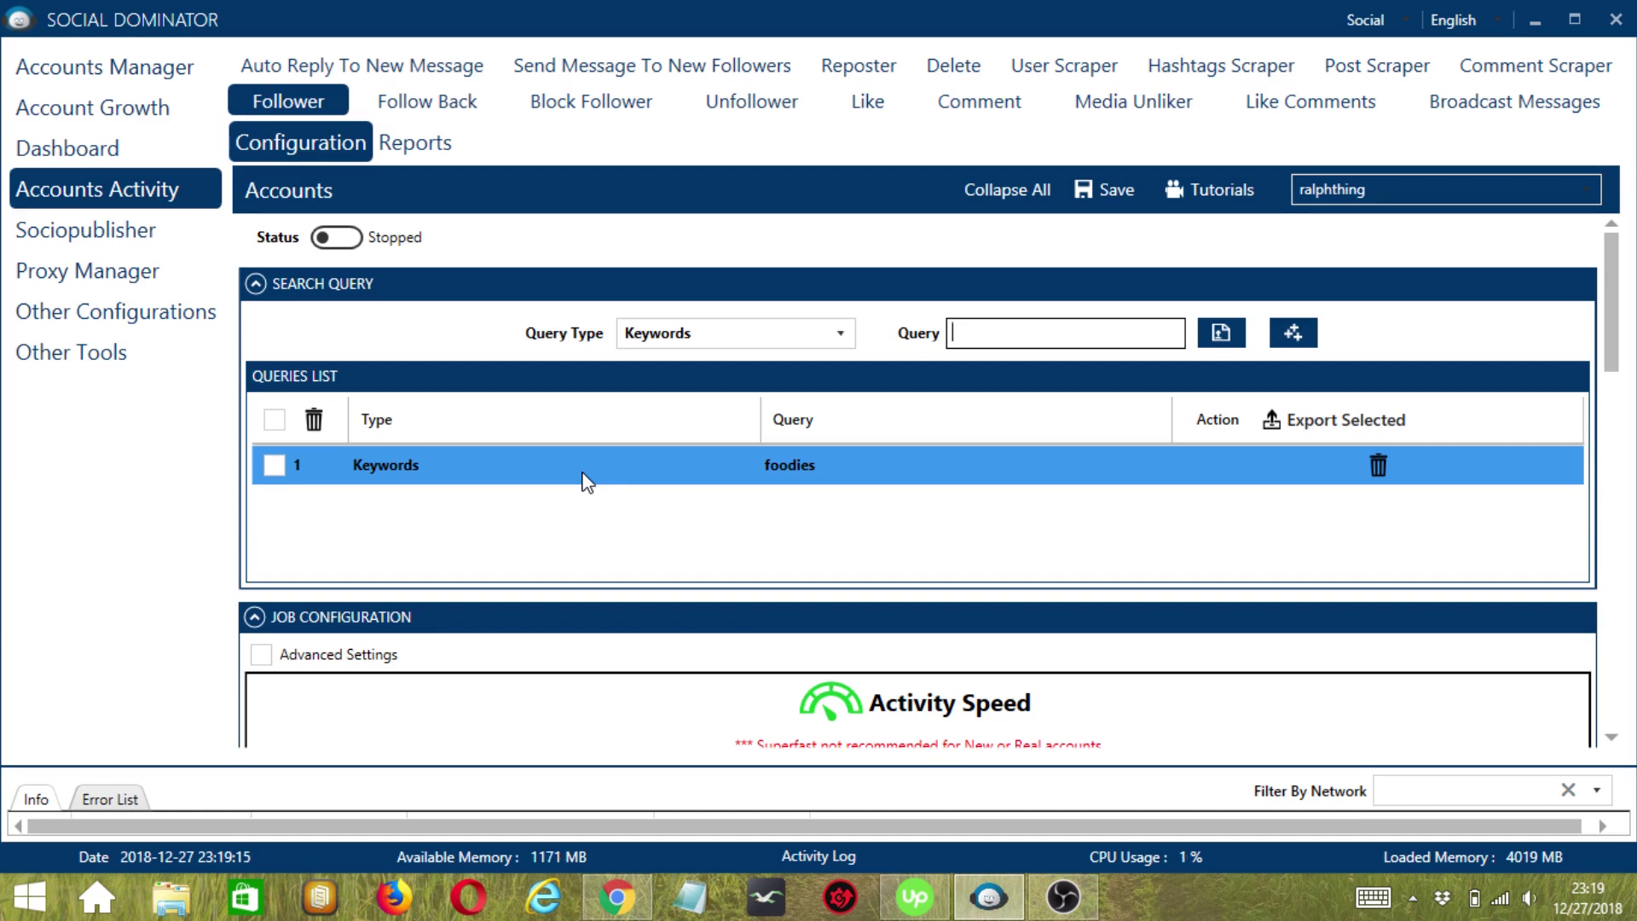
Add a Suggested Users search query for "therock" to the queries list.
click(839, 334)
click(779, 393)
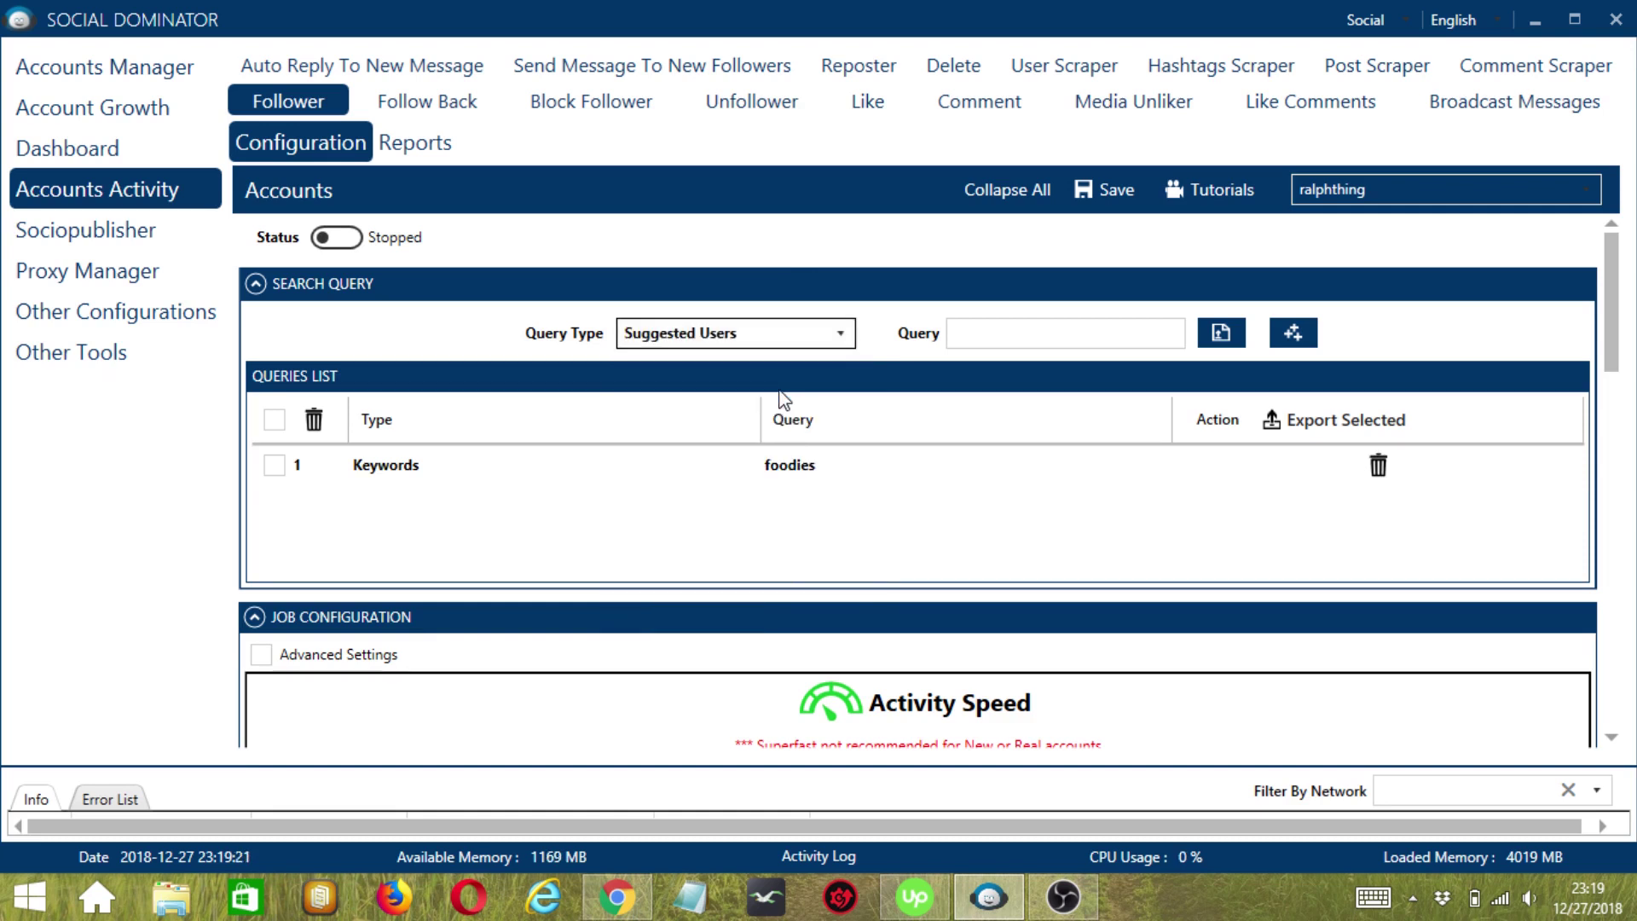
click(1097, 328)
text(thero)
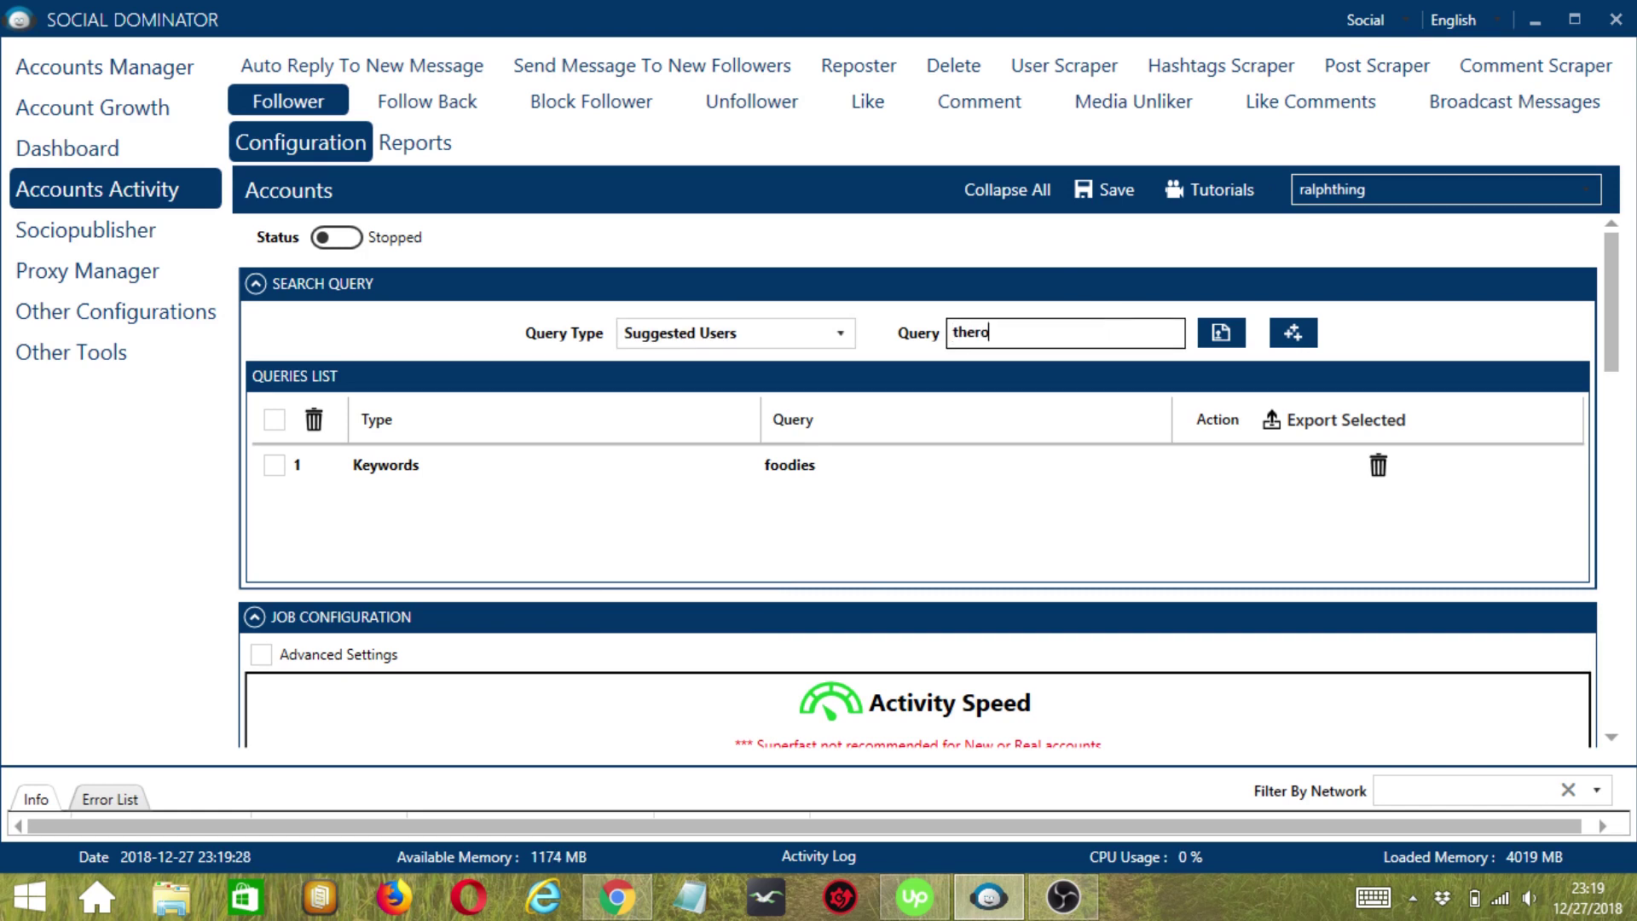
text(ck)
click(1311, 336)
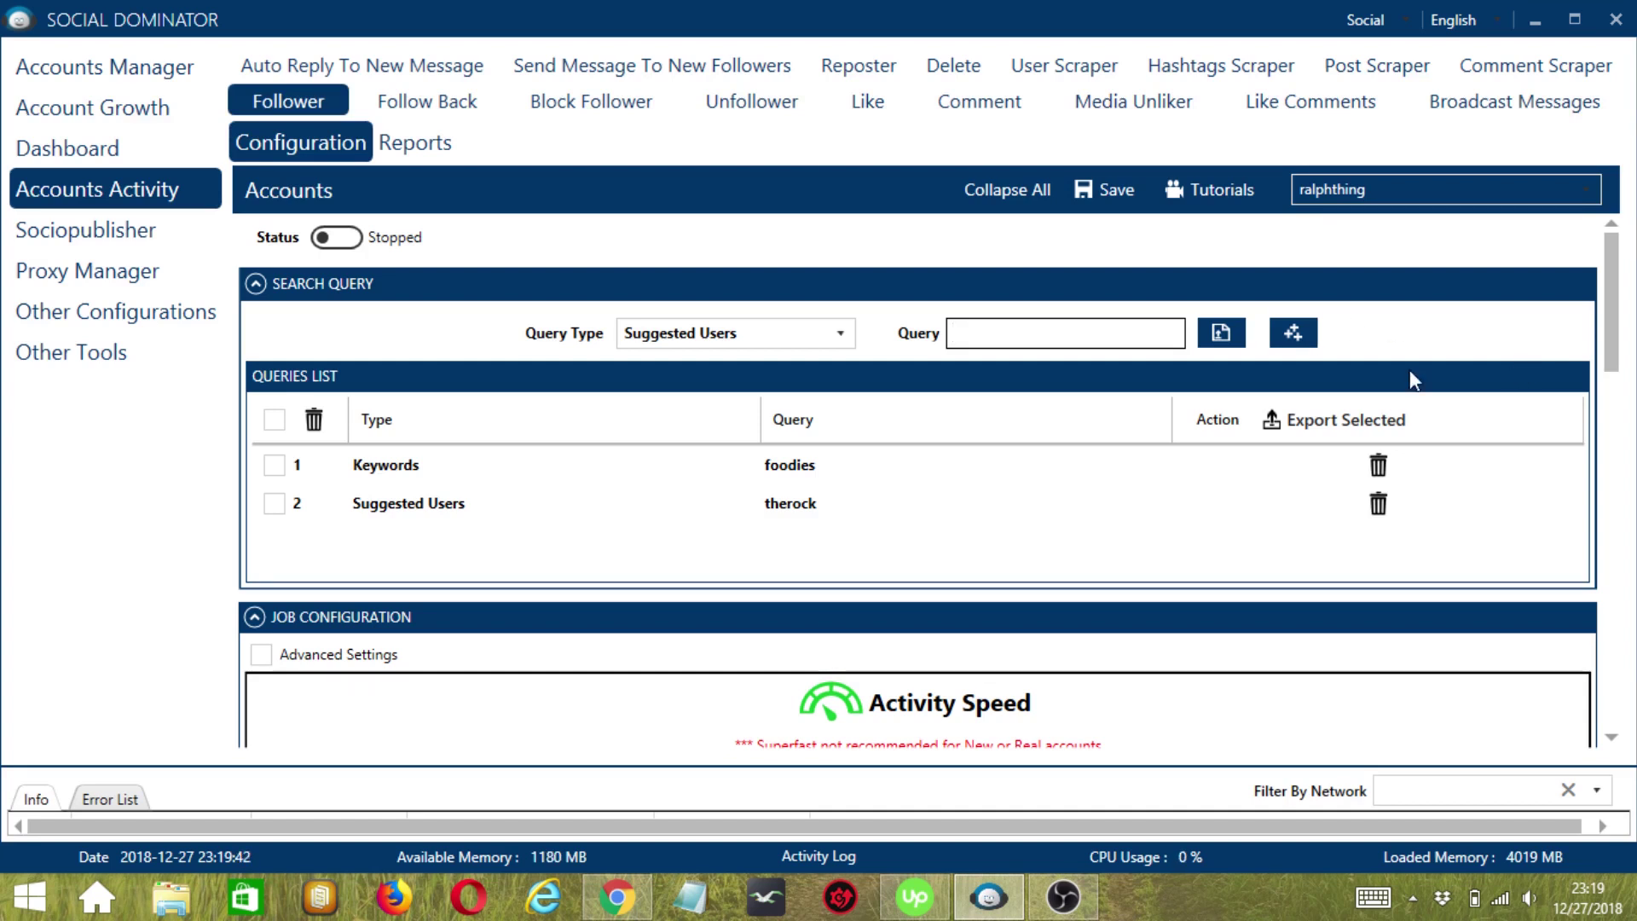
Add a Hashtag User(S) search query for "#dogs" to the queries list.
click(837, 331)
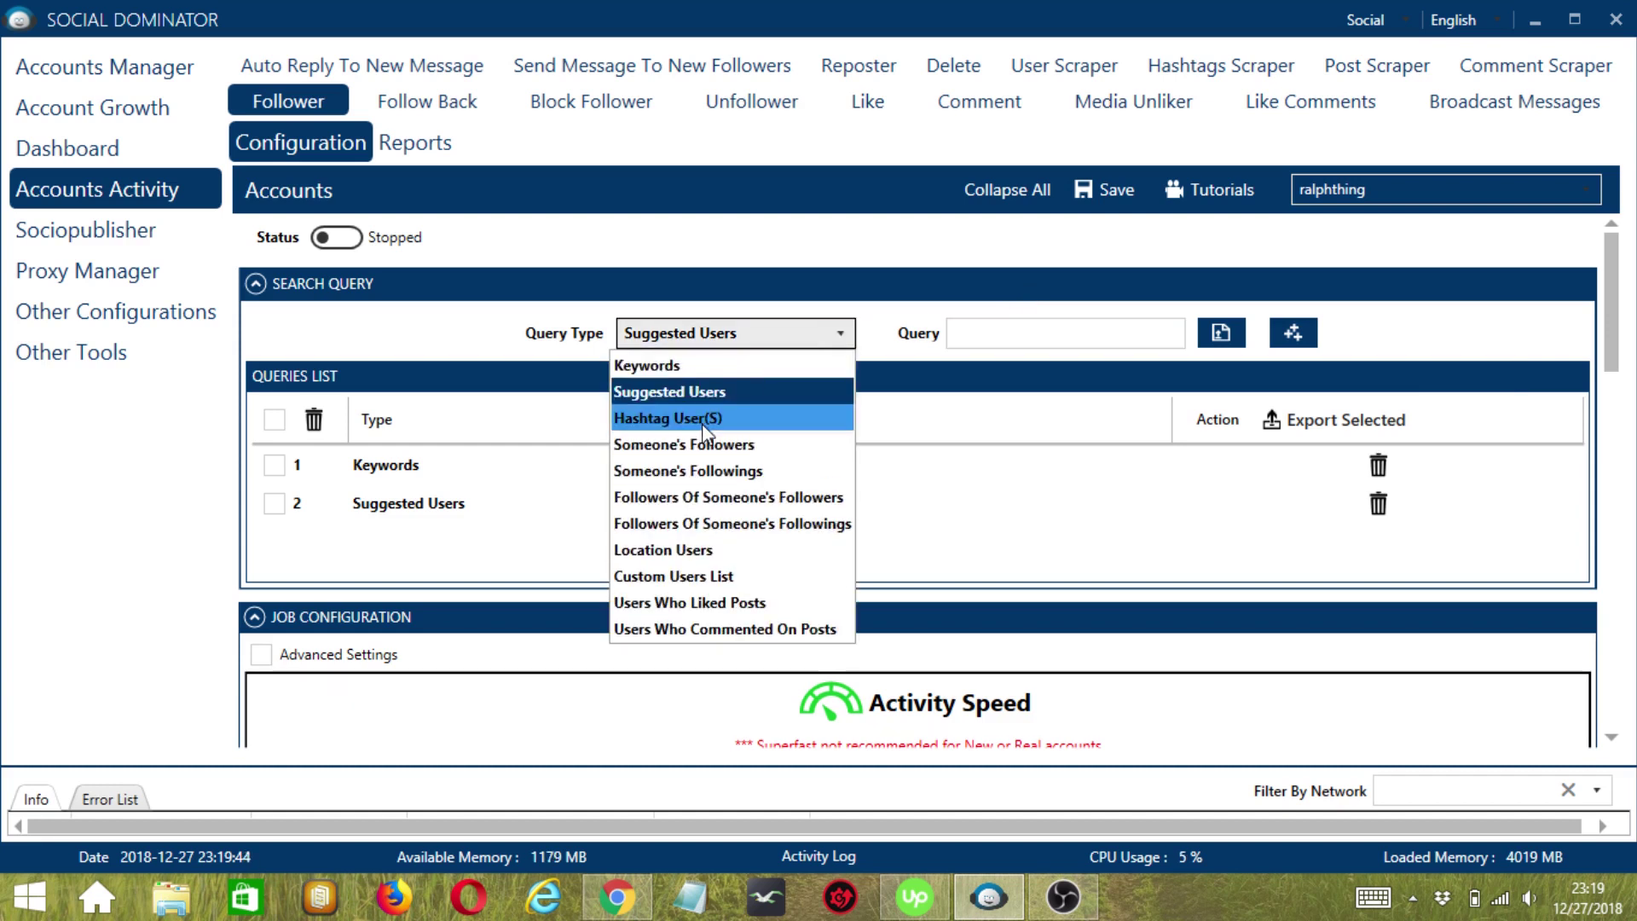
click(704, 422)
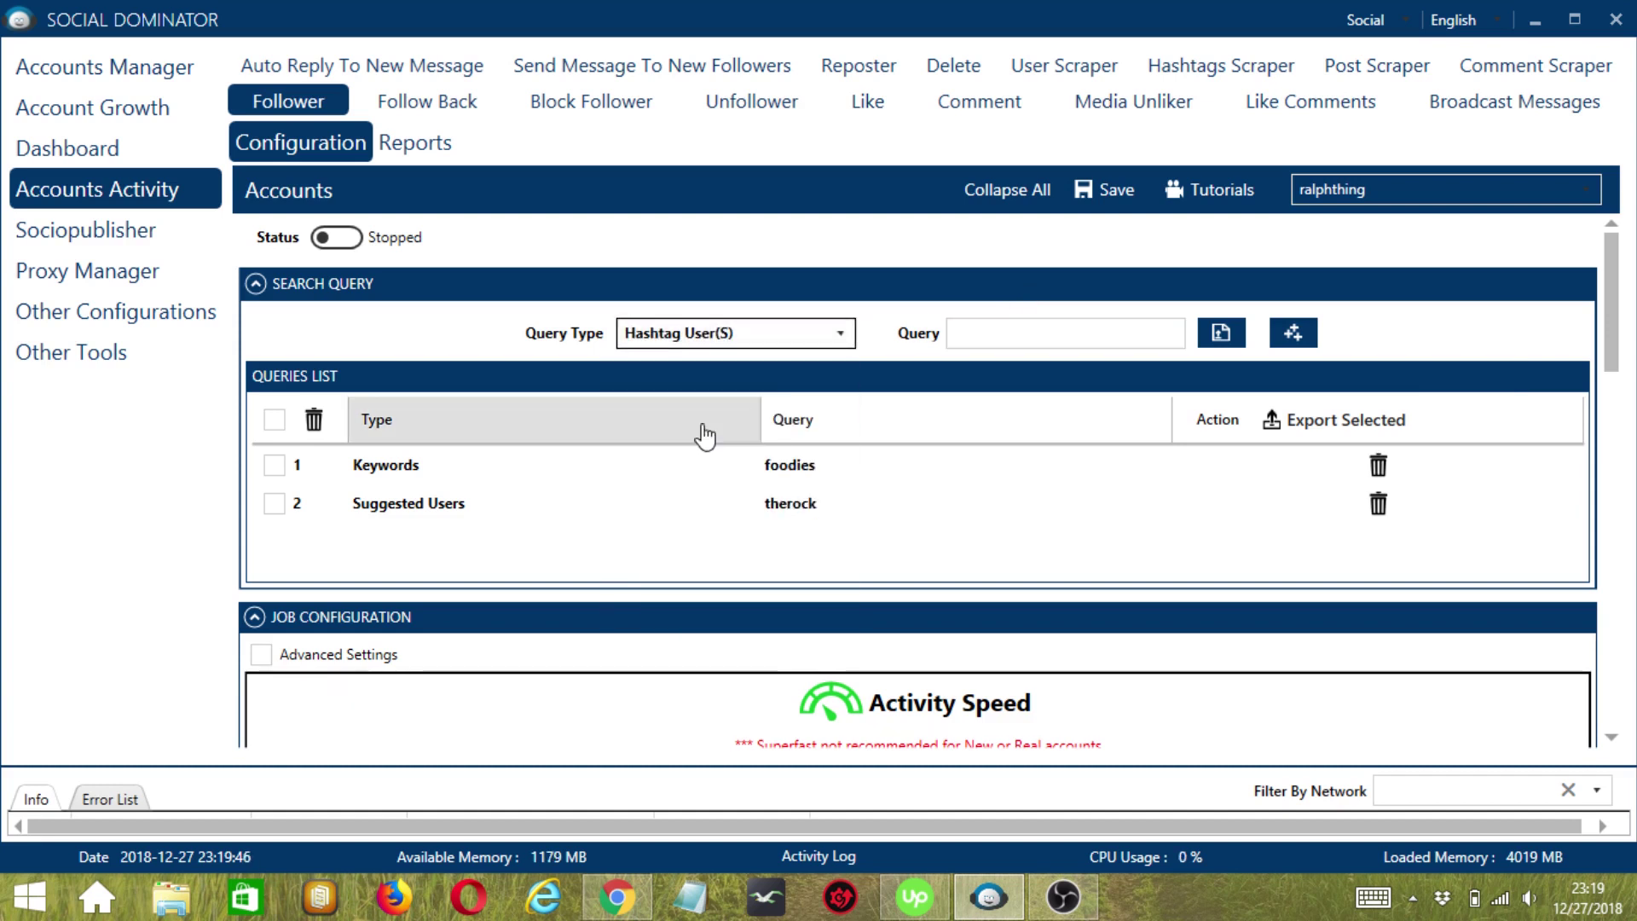
click(1121, 331)
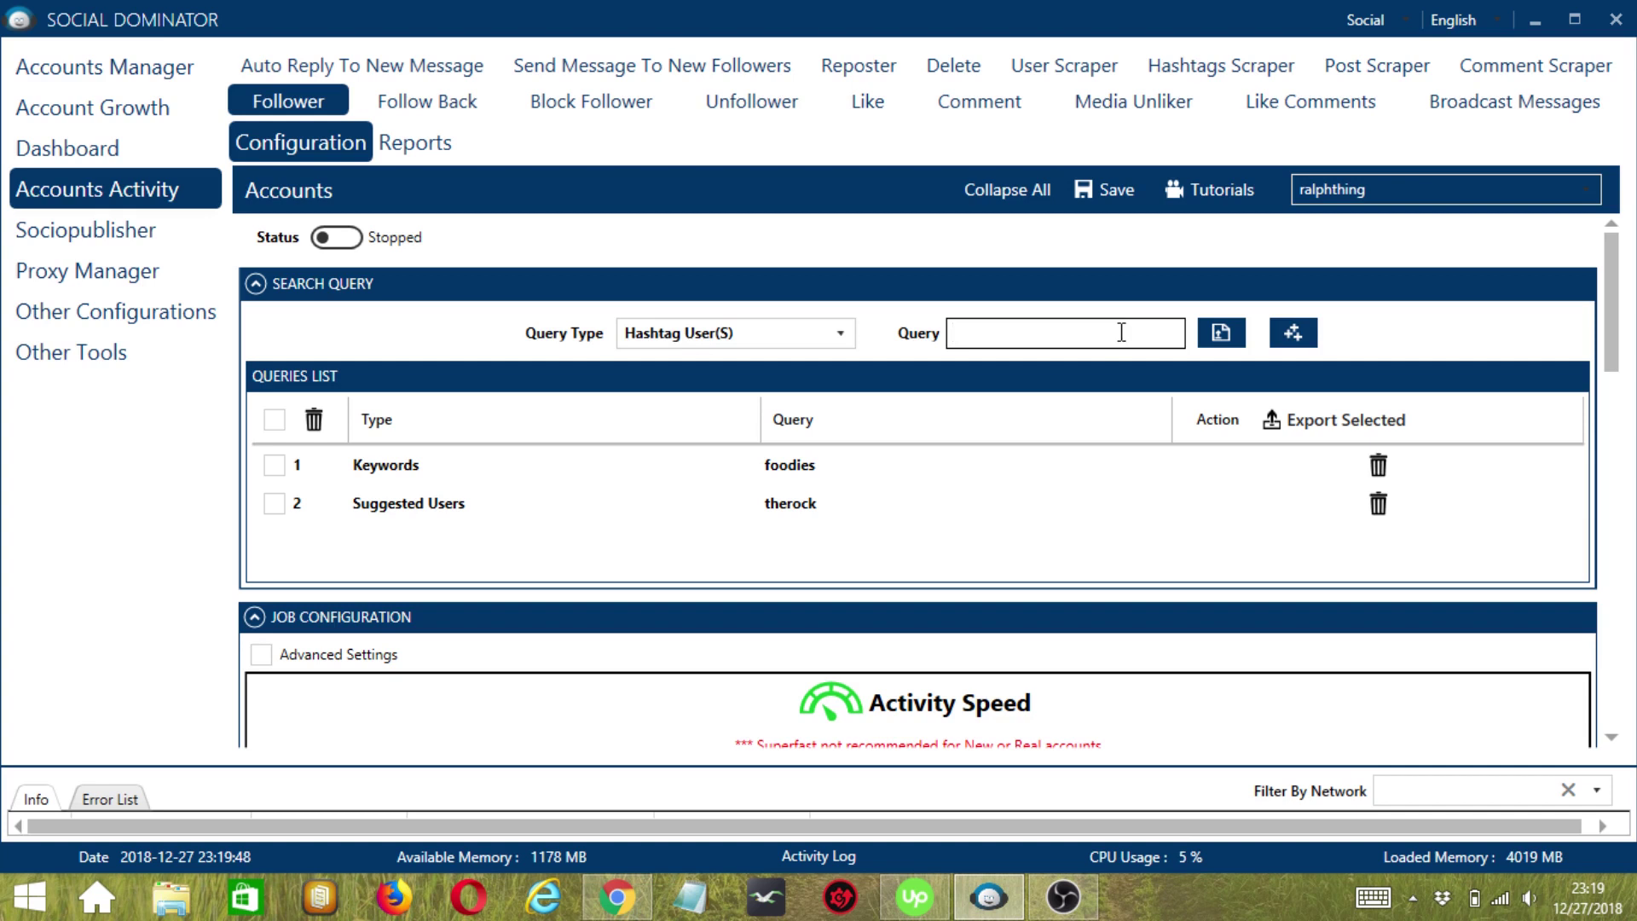
text(#dof)
key(BackSpace)
text(gs)
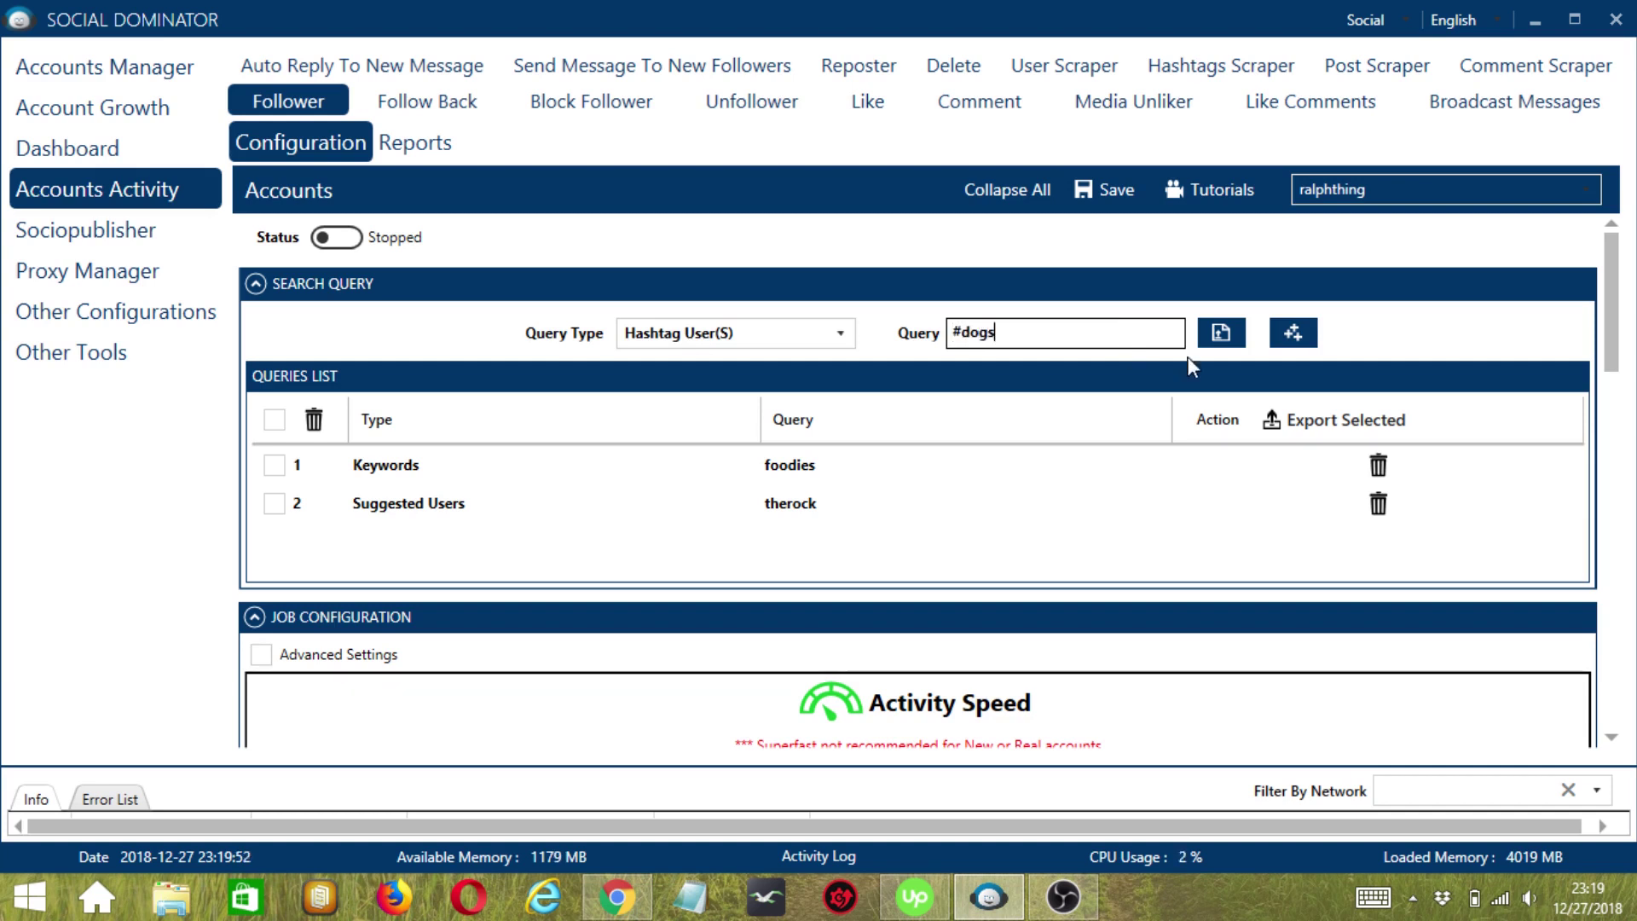
click(1293, 337)
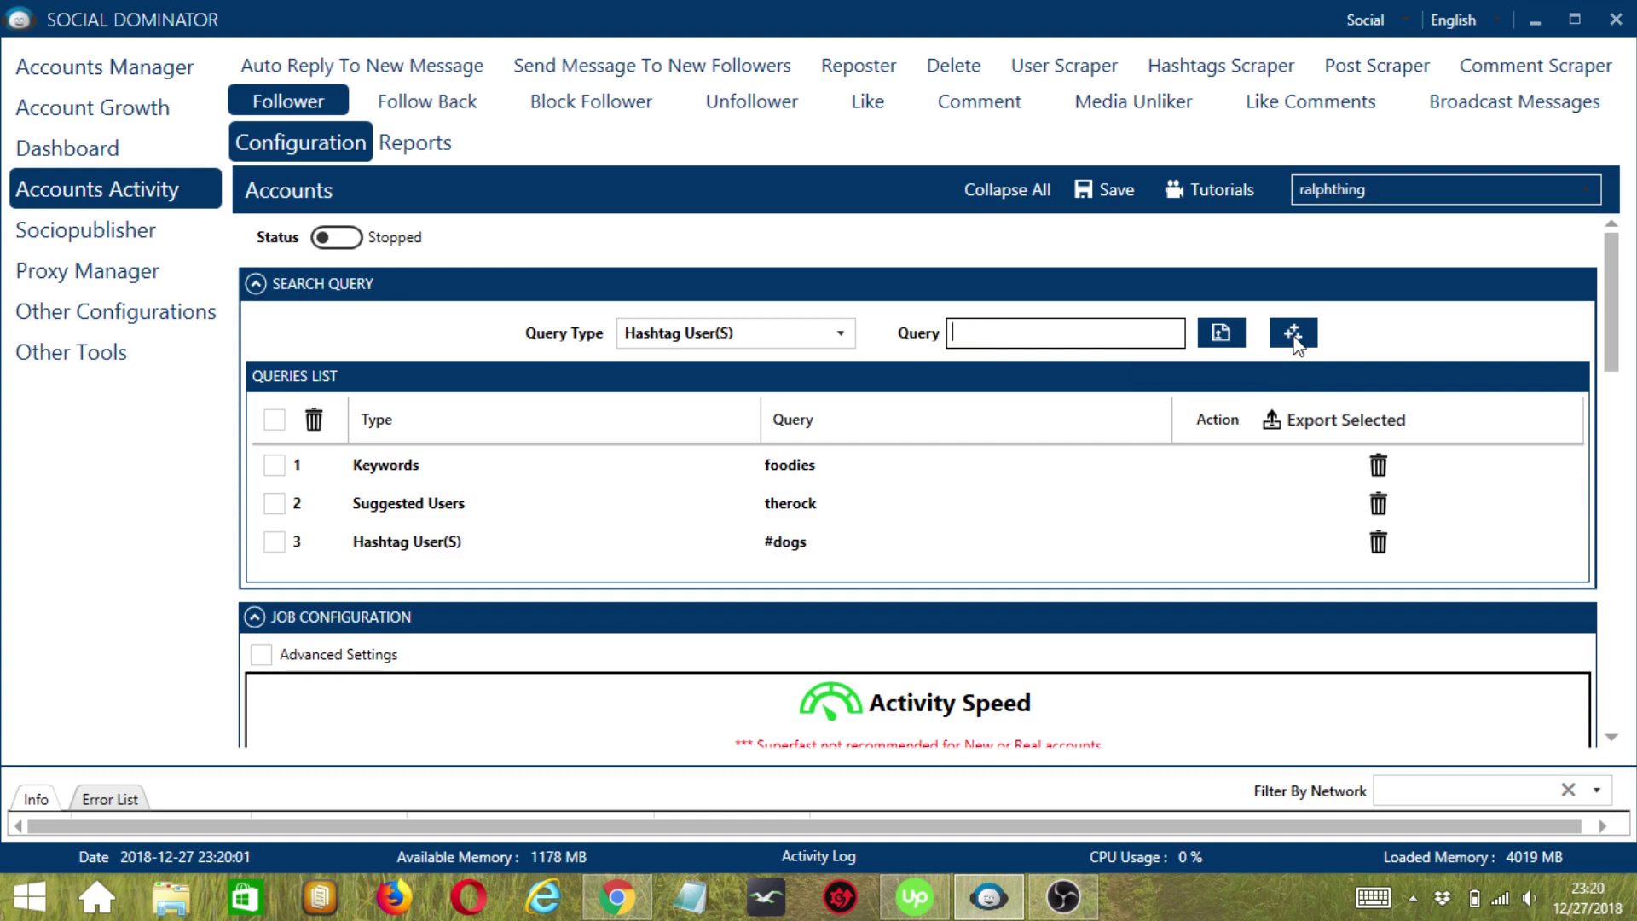
Add a Someone's Followers search query for "therock" to the queries list.
click(733, 333)
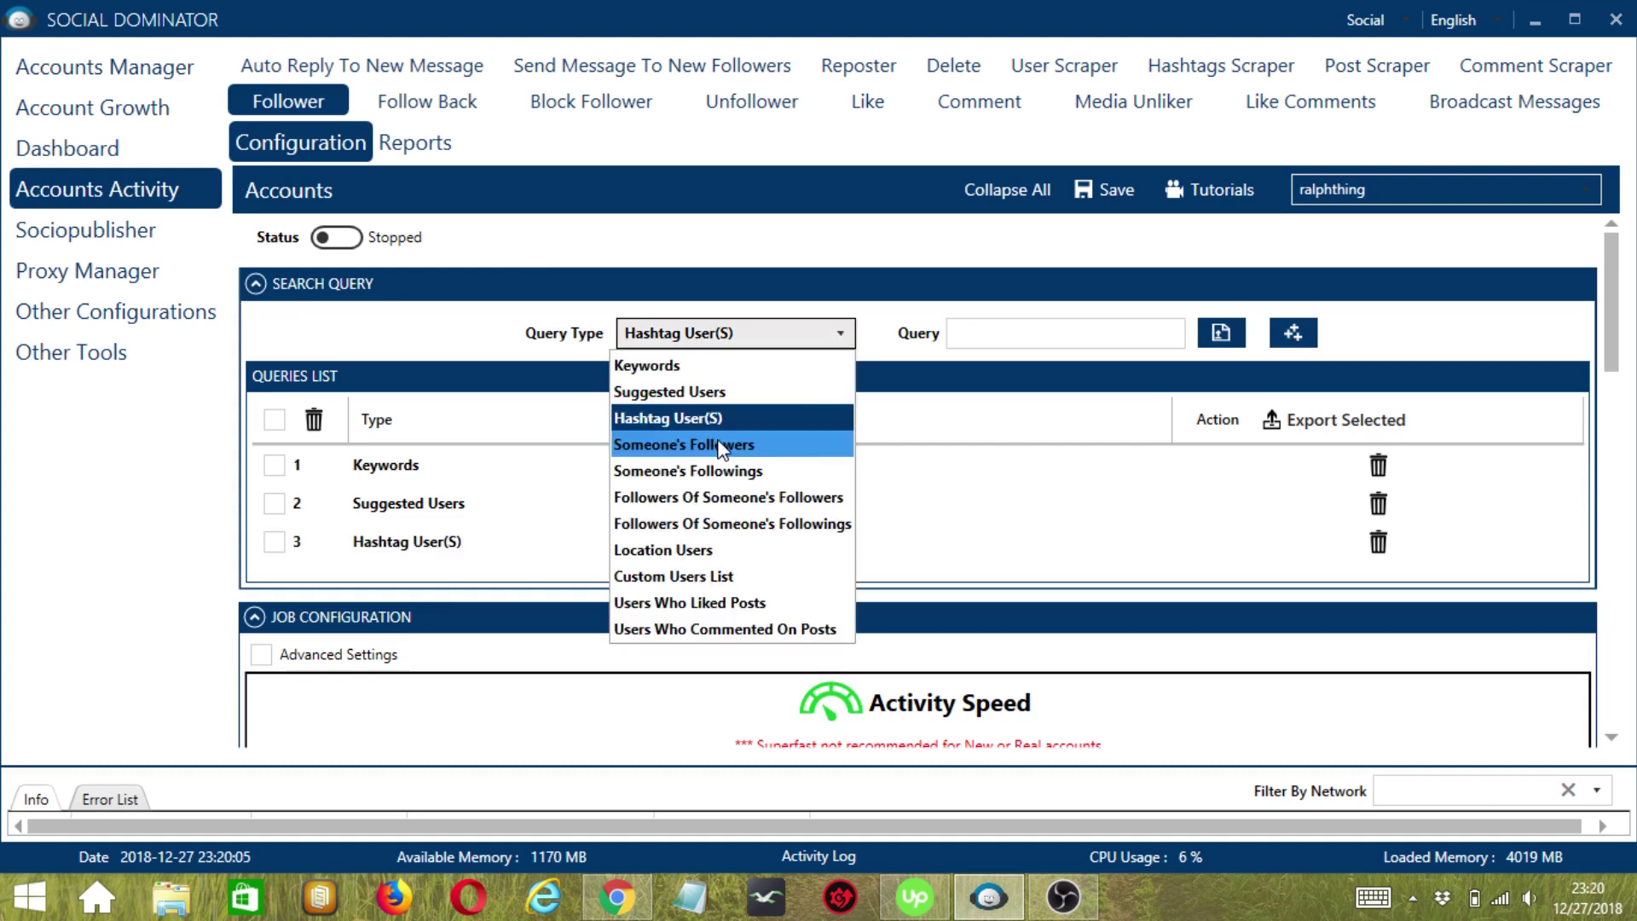
click(729, 446)
click(1015, 330)
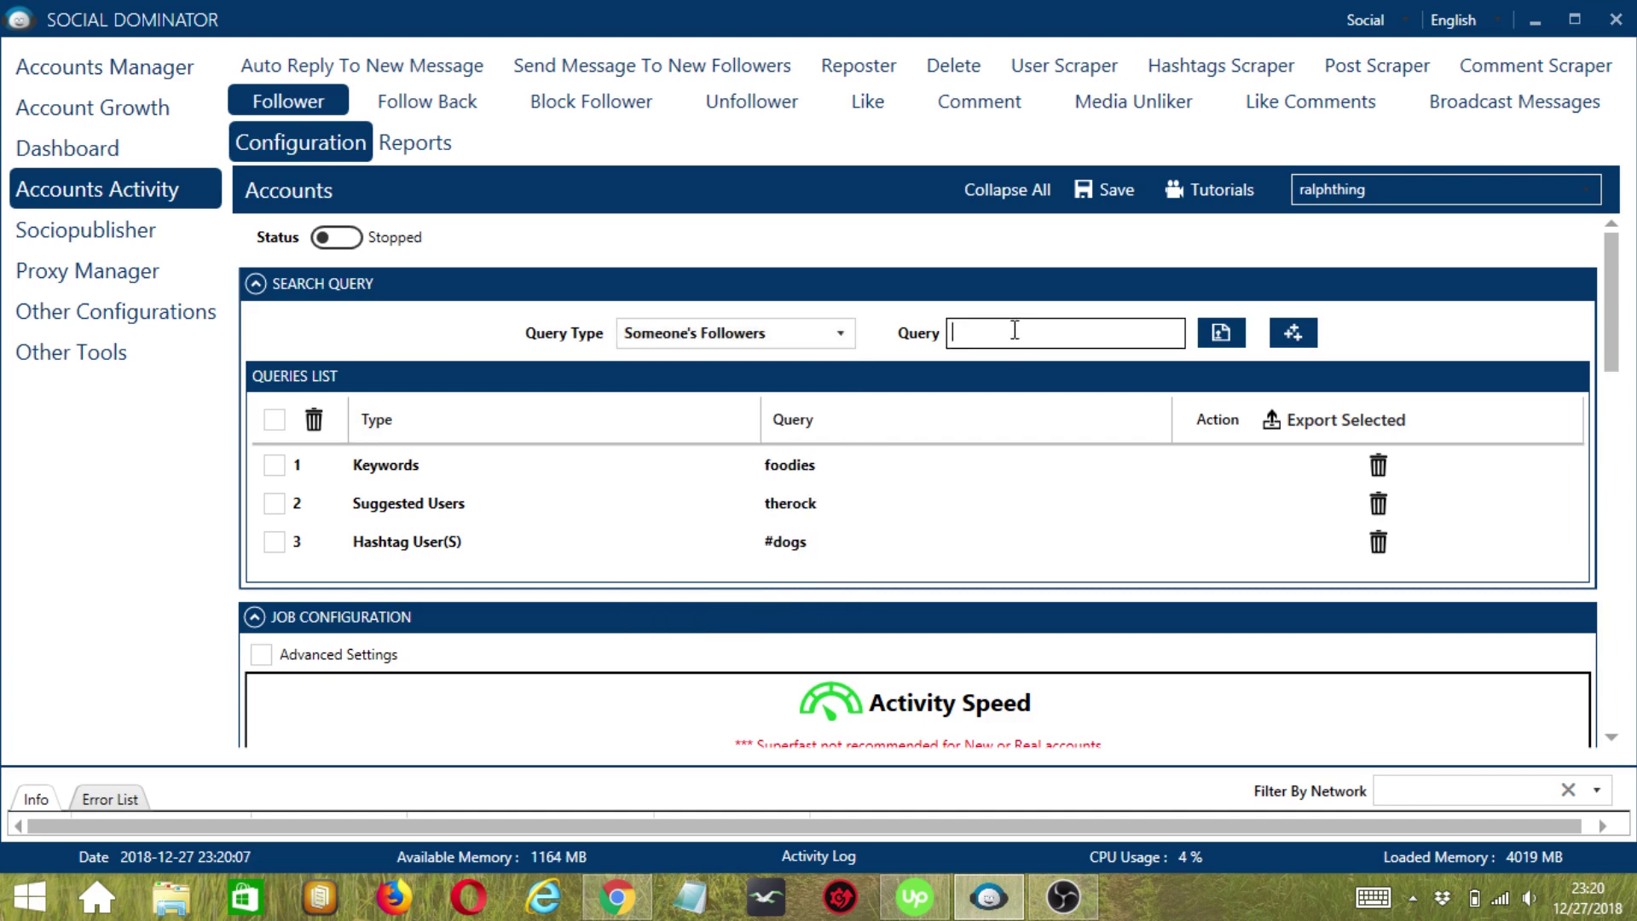
text(therock)
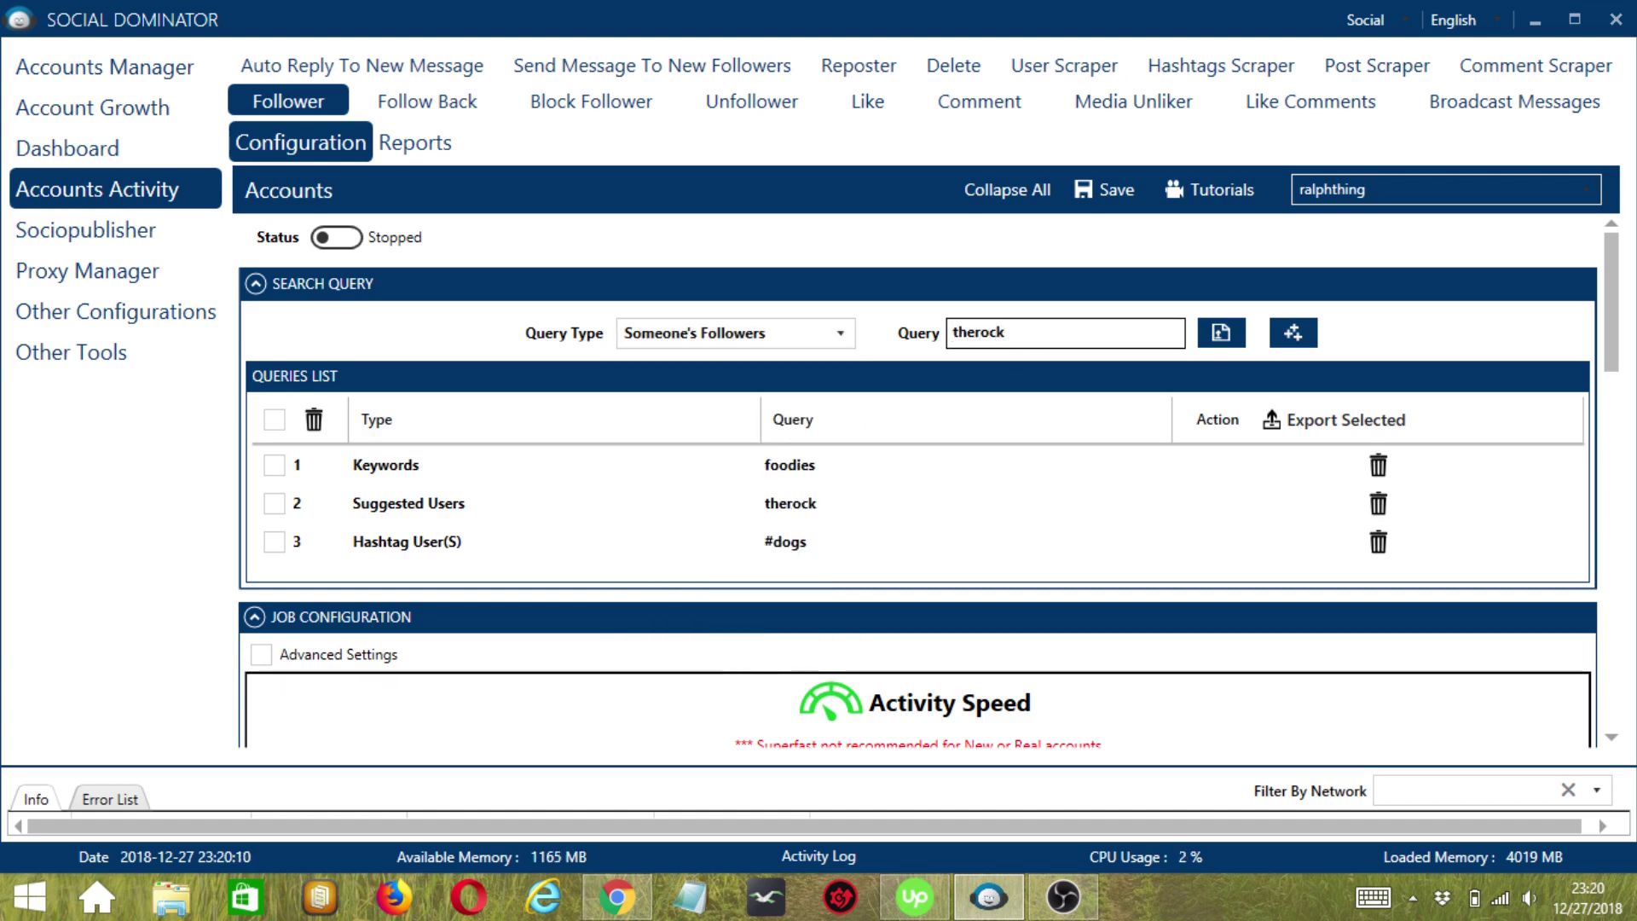
click(1290, 335)
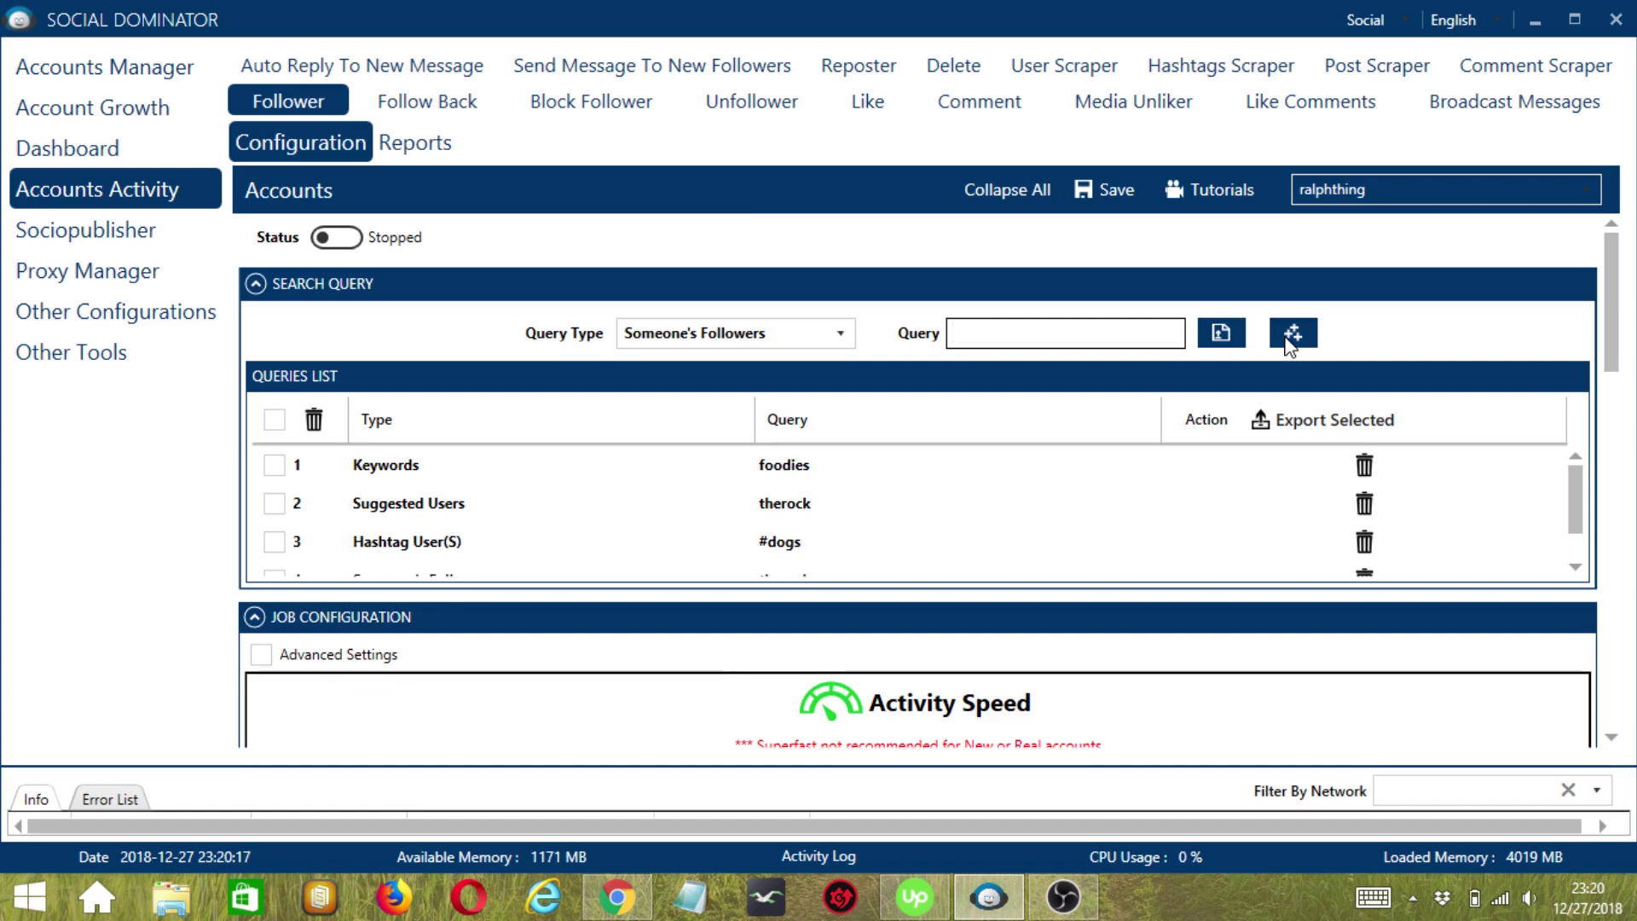
Add a Someone's Followings search query for "therock" and check its entry in the queries list.
click(851, 331)
click(739, 471)
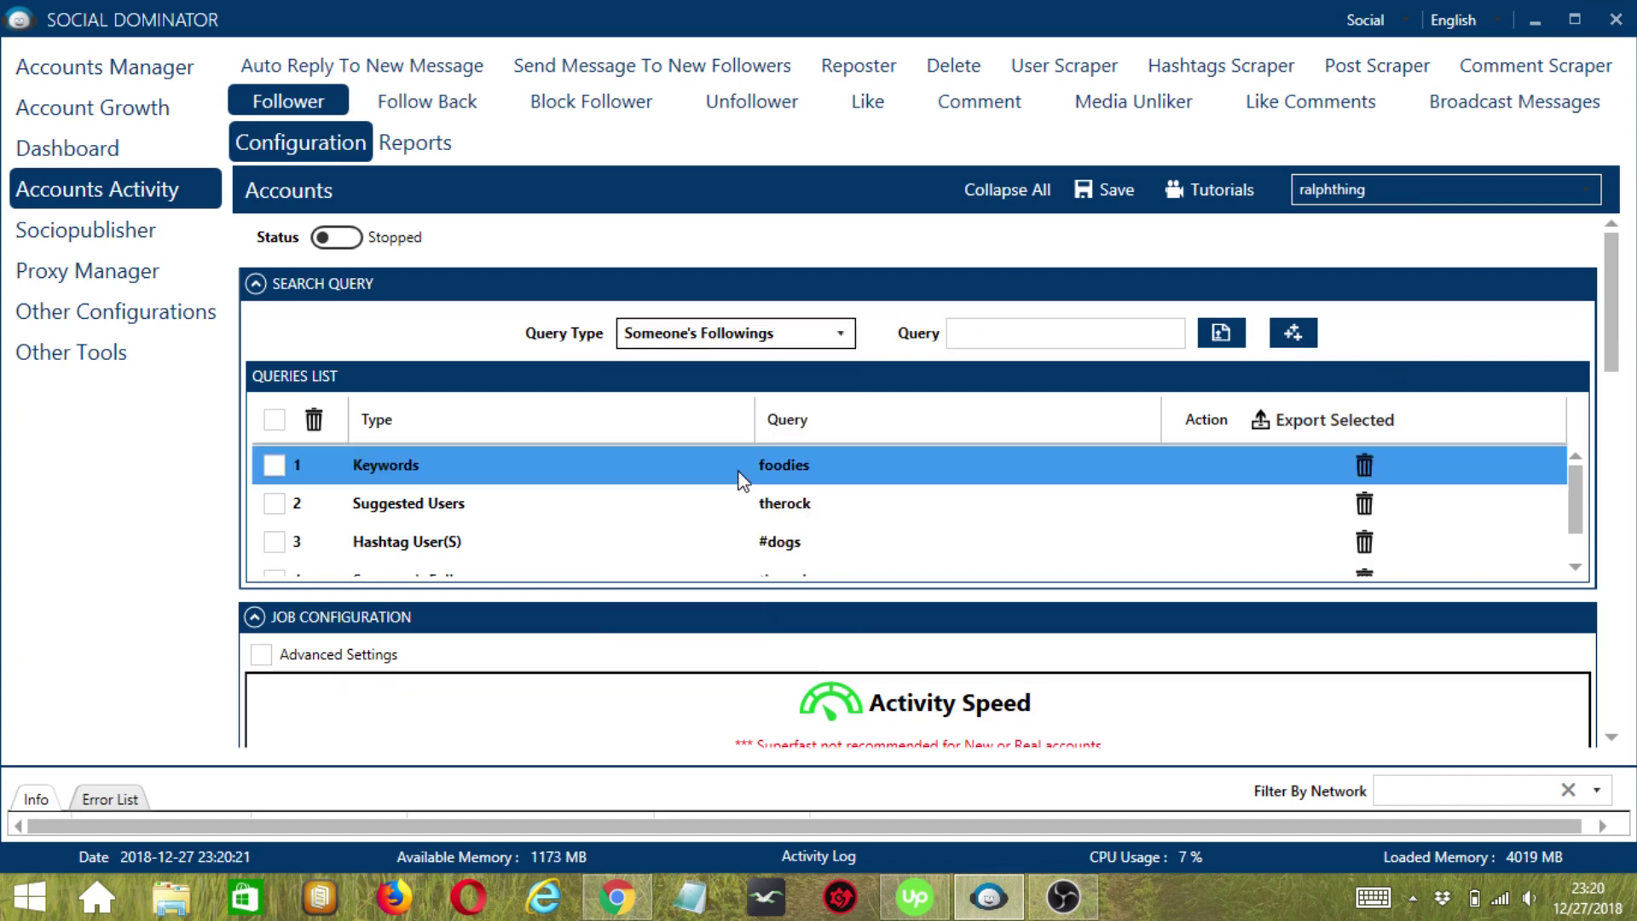
click(1042, 336)
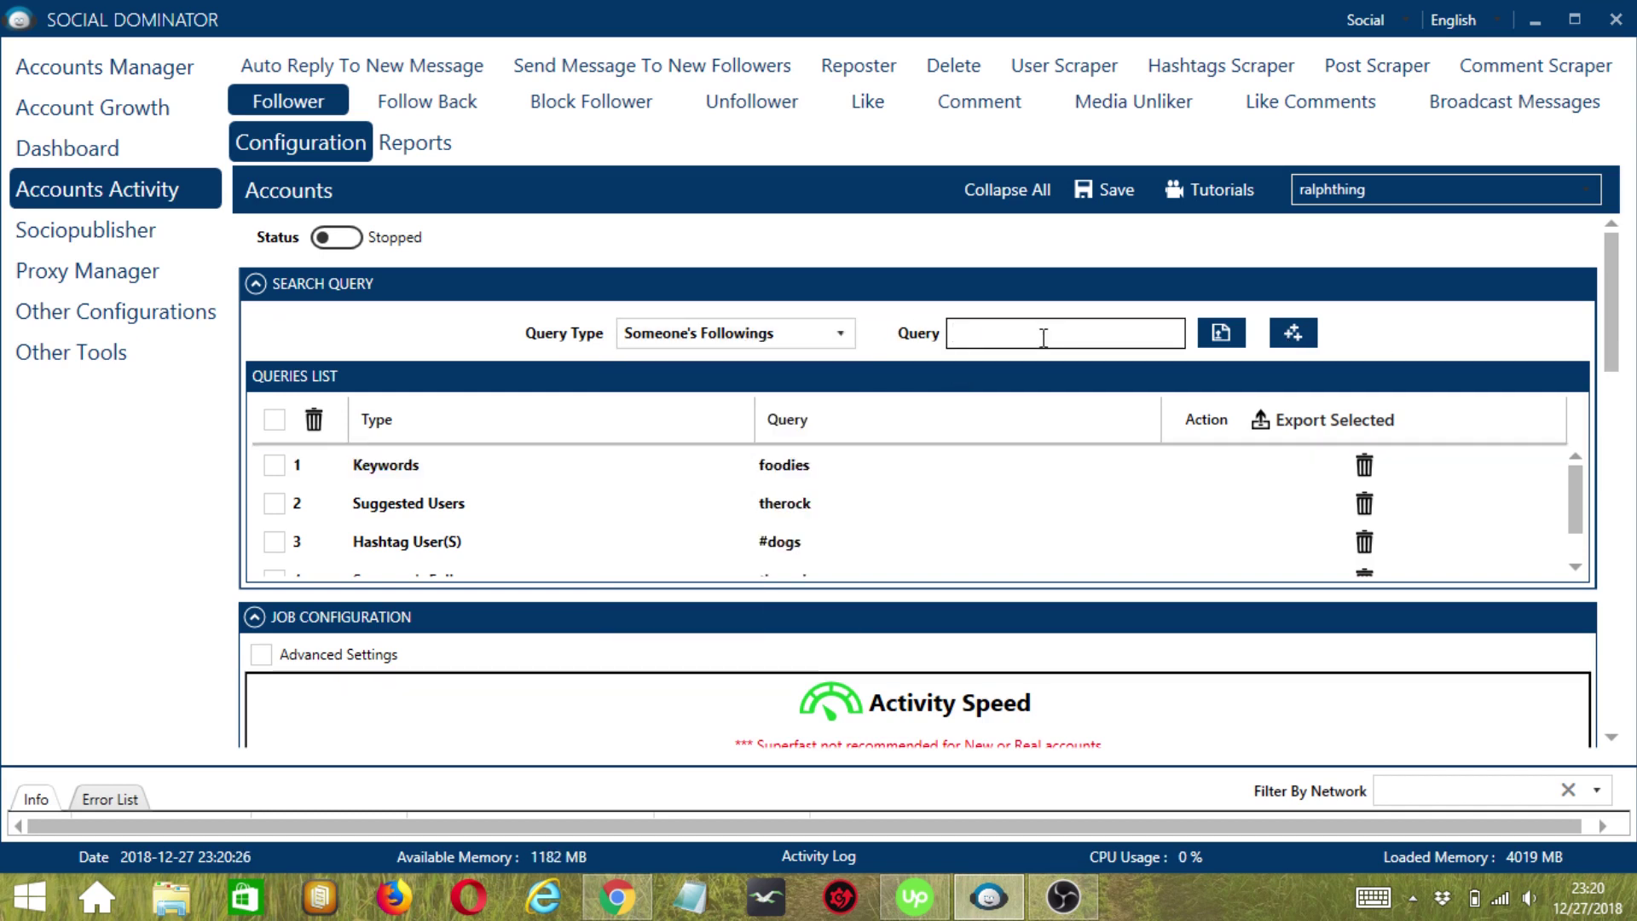
text(therock)
click(1293, 334)
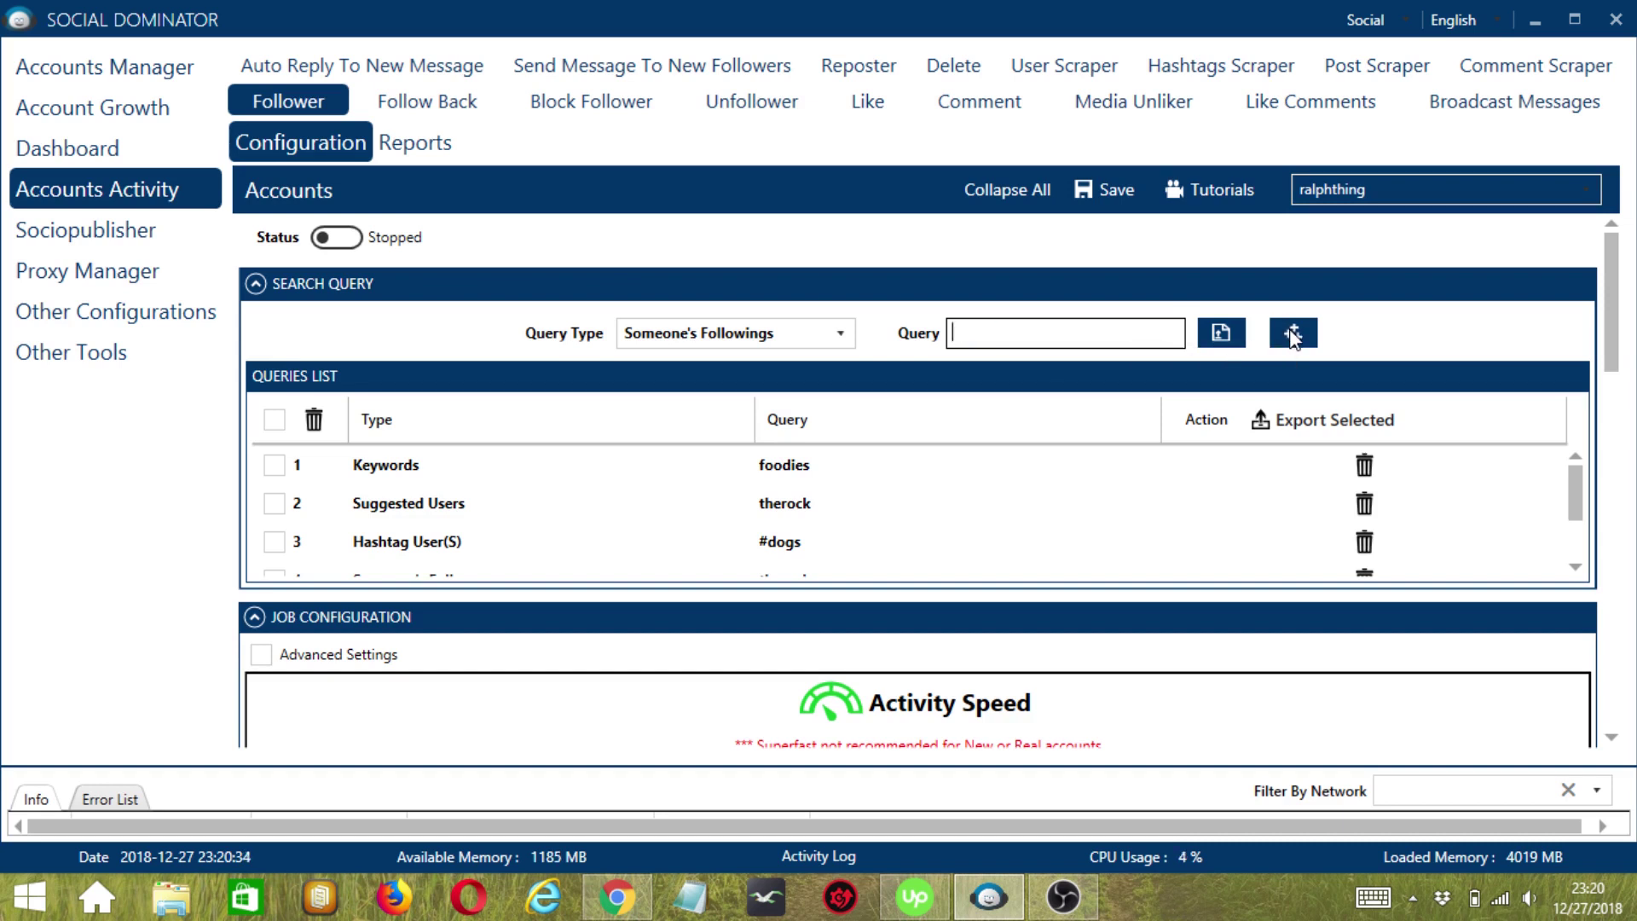
click(1575, 567)
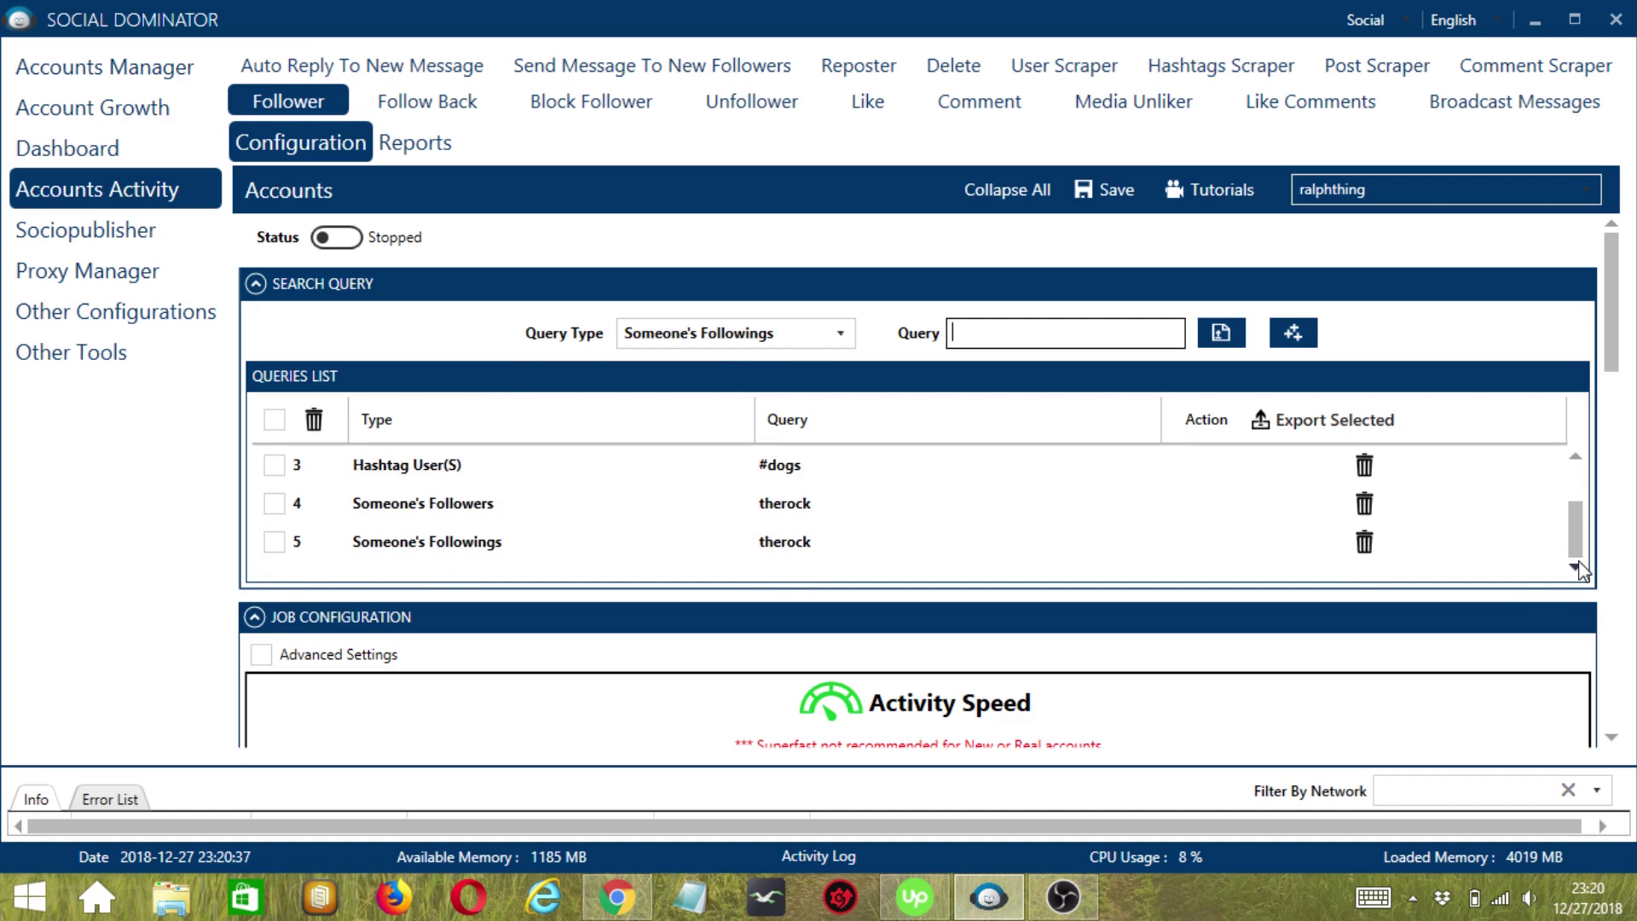
Add a Followers Of Someone's Followers search query for "gal_gadot" and check its entry in the queries list.
click(839, 333)
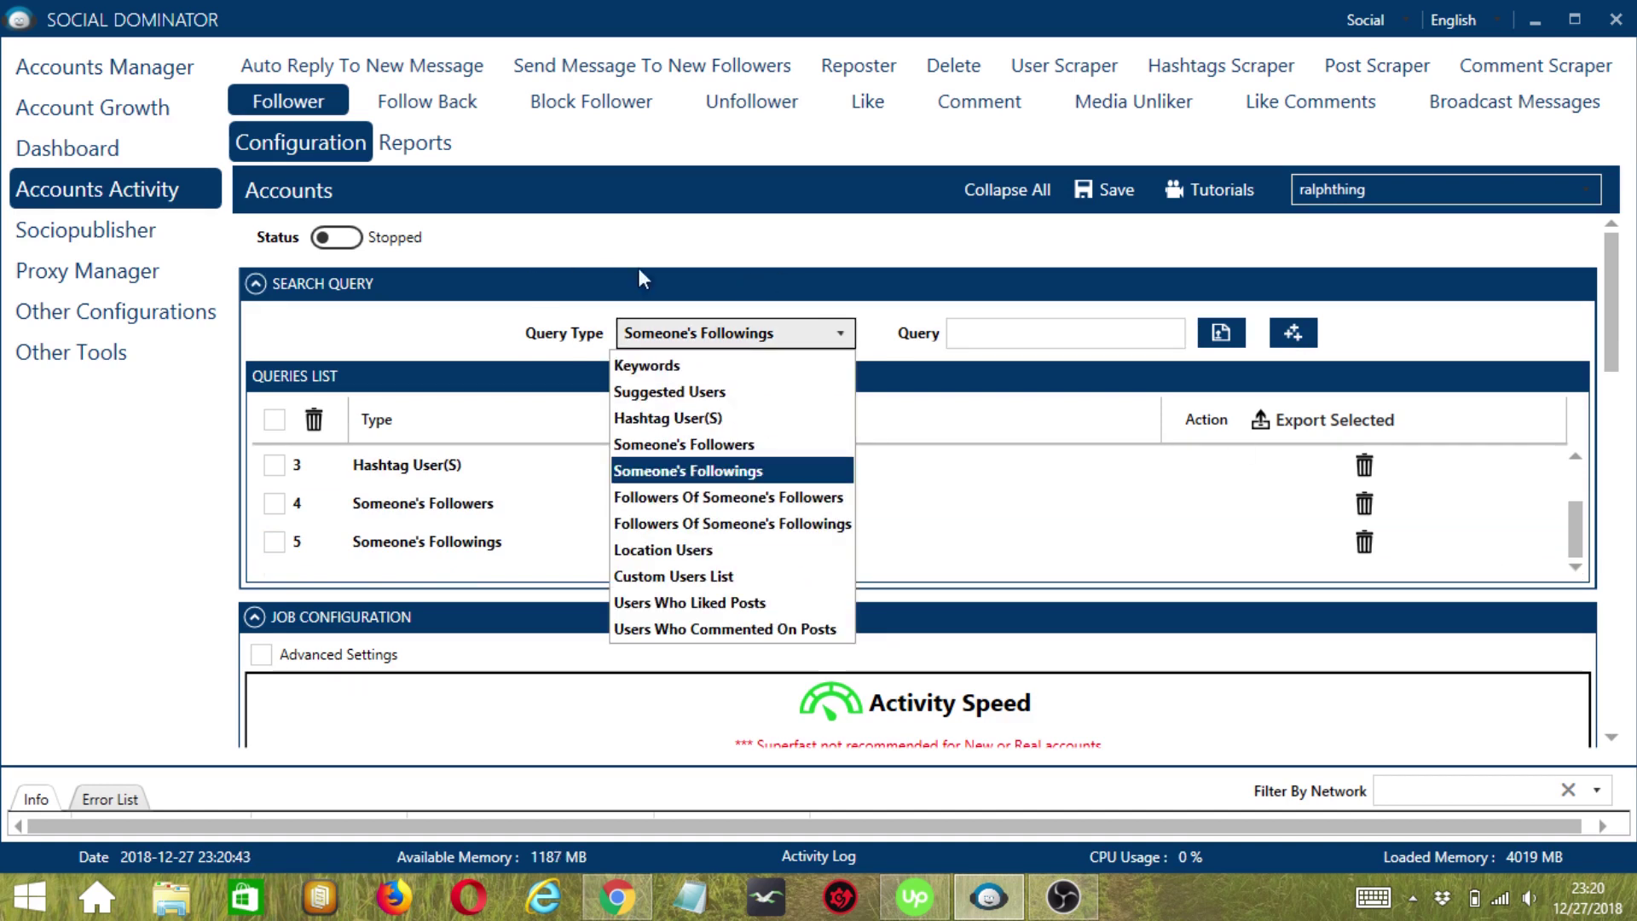
click(754, 501)
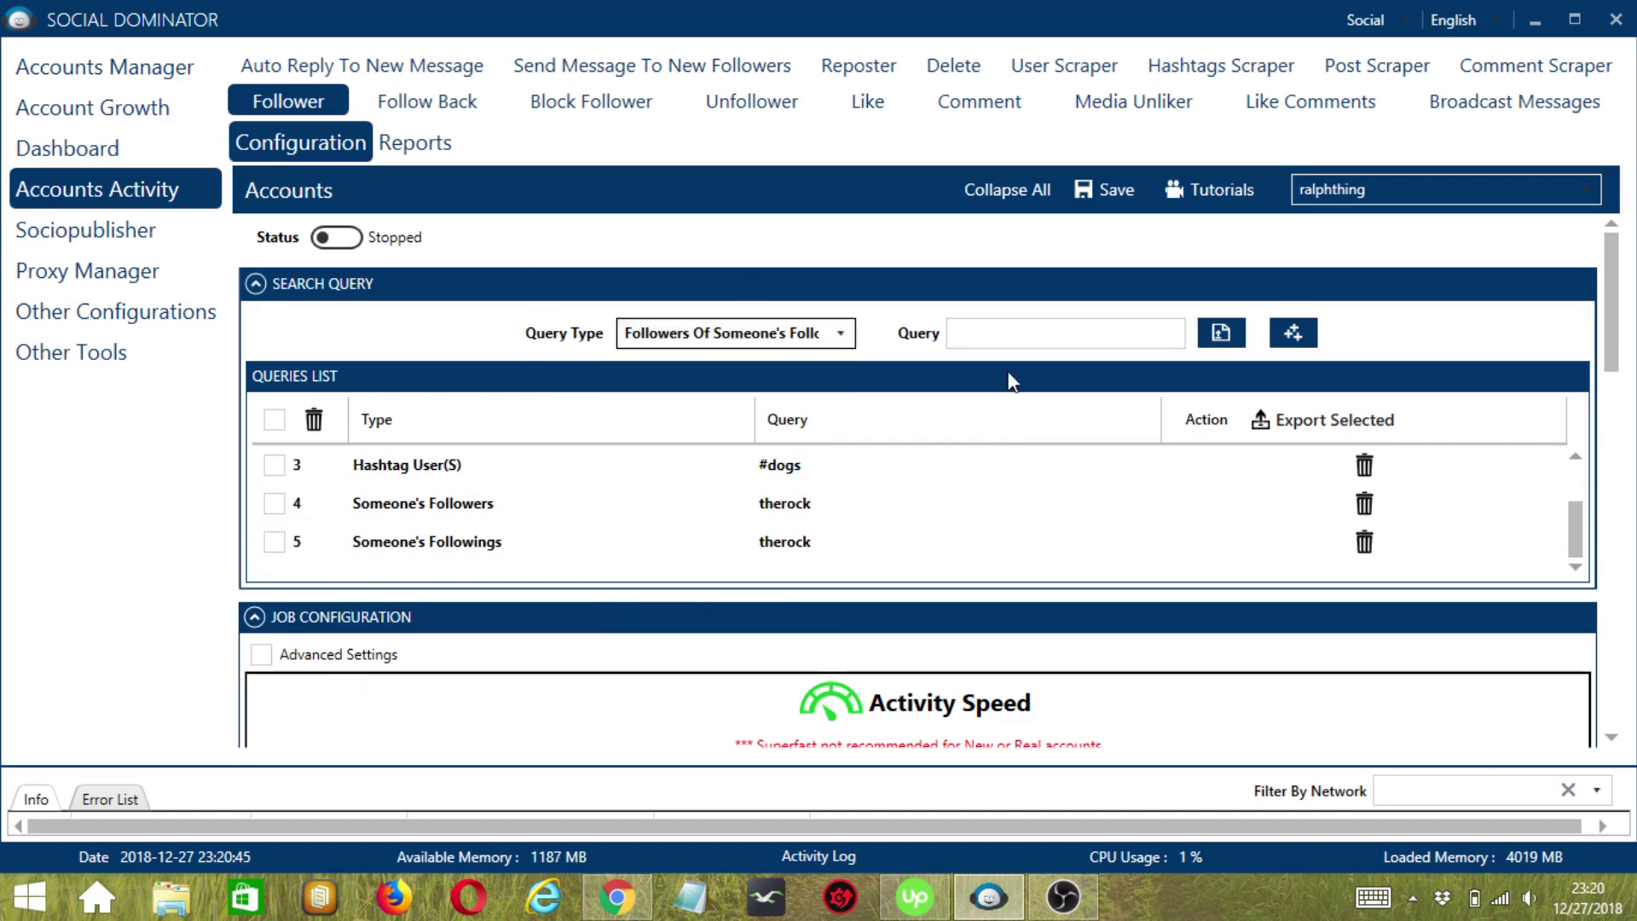
click(1066, 336)
text(gal)
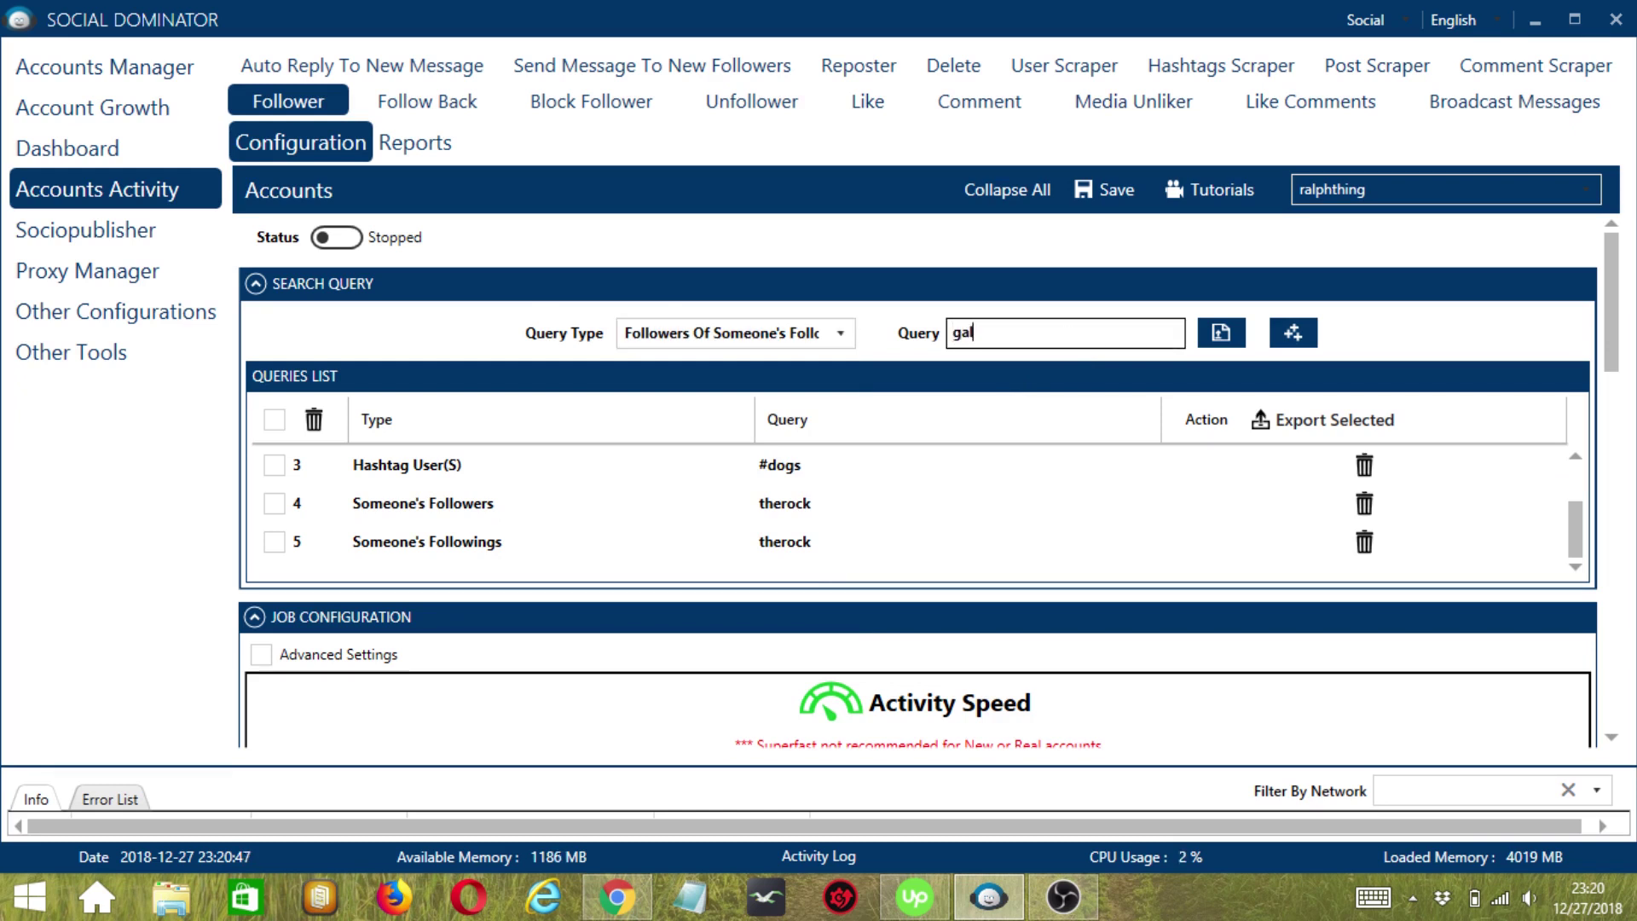
text(_gadot)
click(1290, 343)
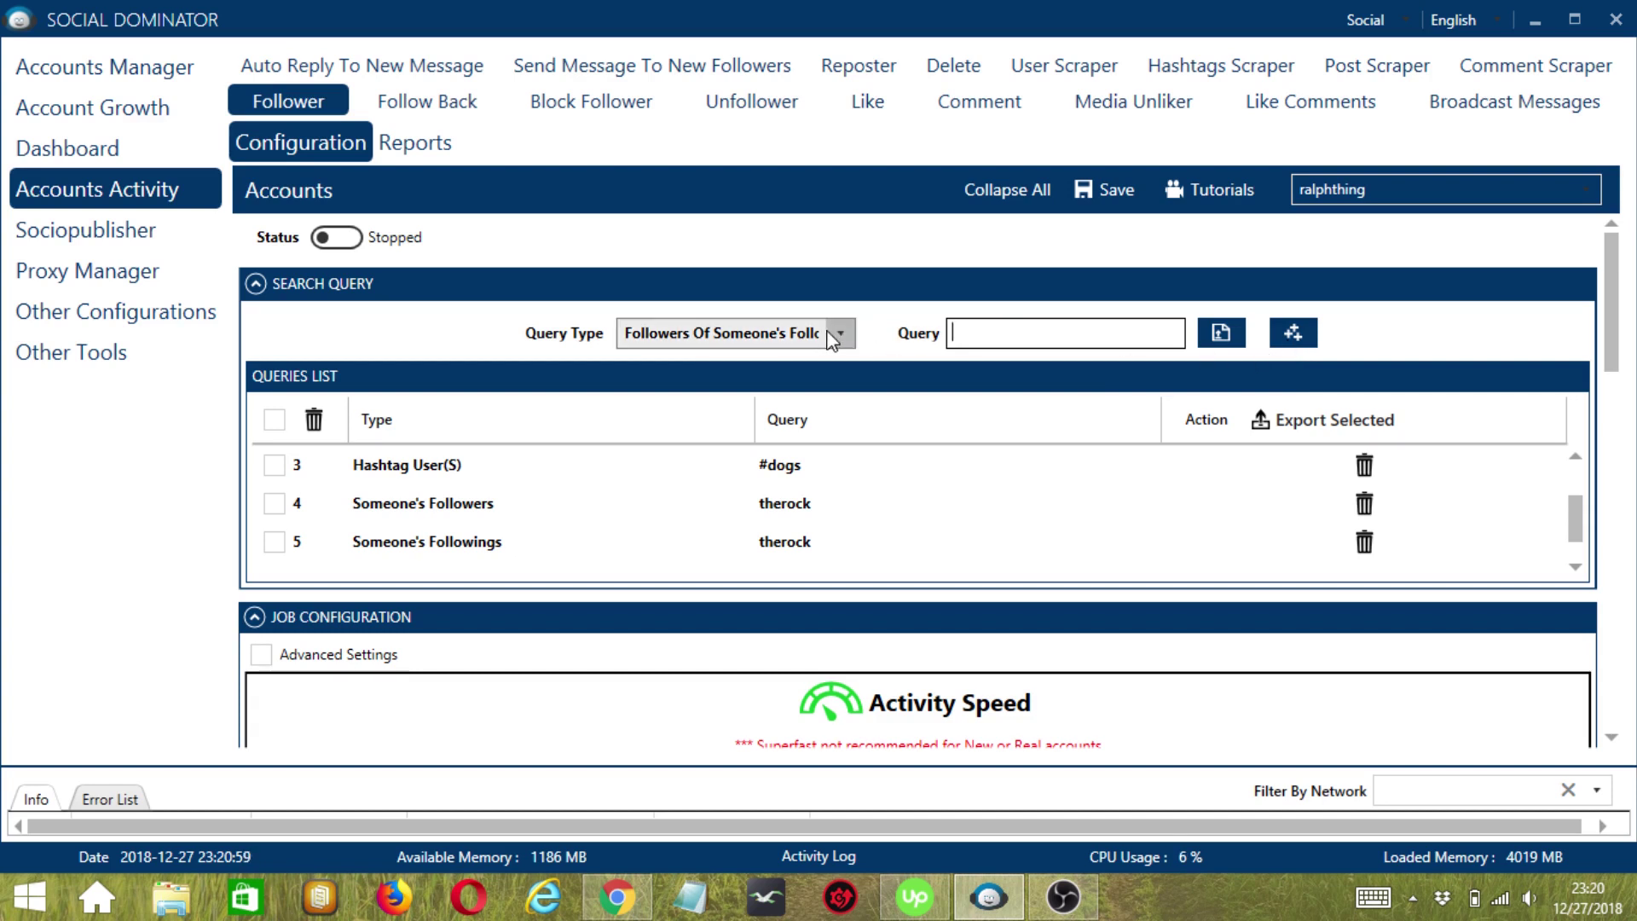
scroll(1569, 545, down, 1)
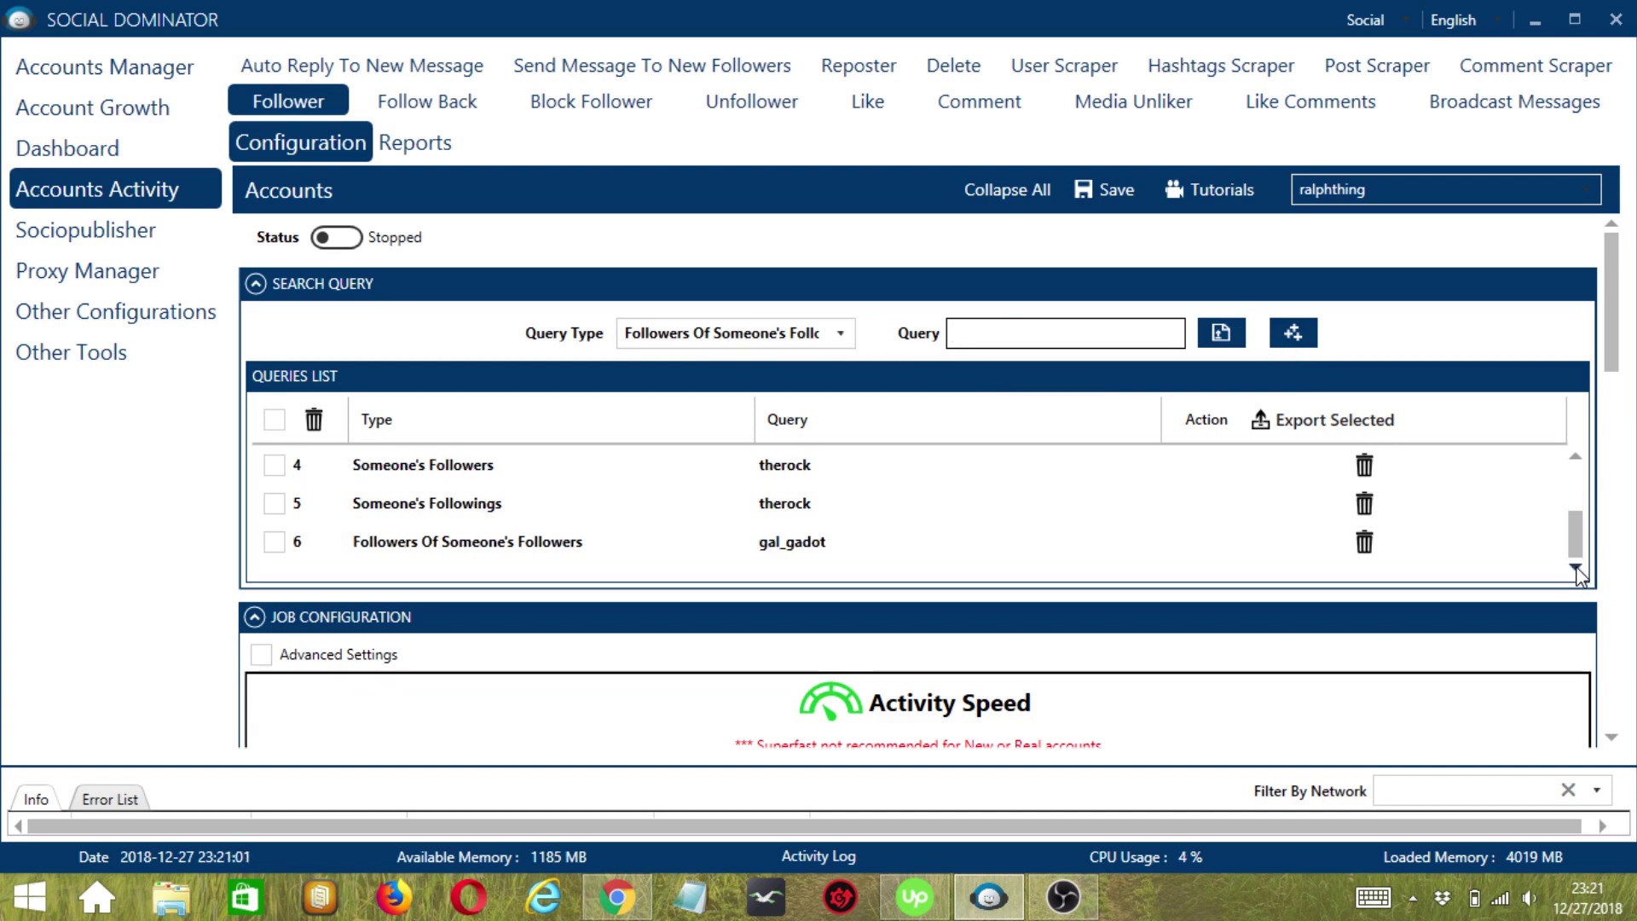
Add a Followers Of Someone's Followings search query for "gal_gadot" and check its entry in the queries list.
click(835, 333)
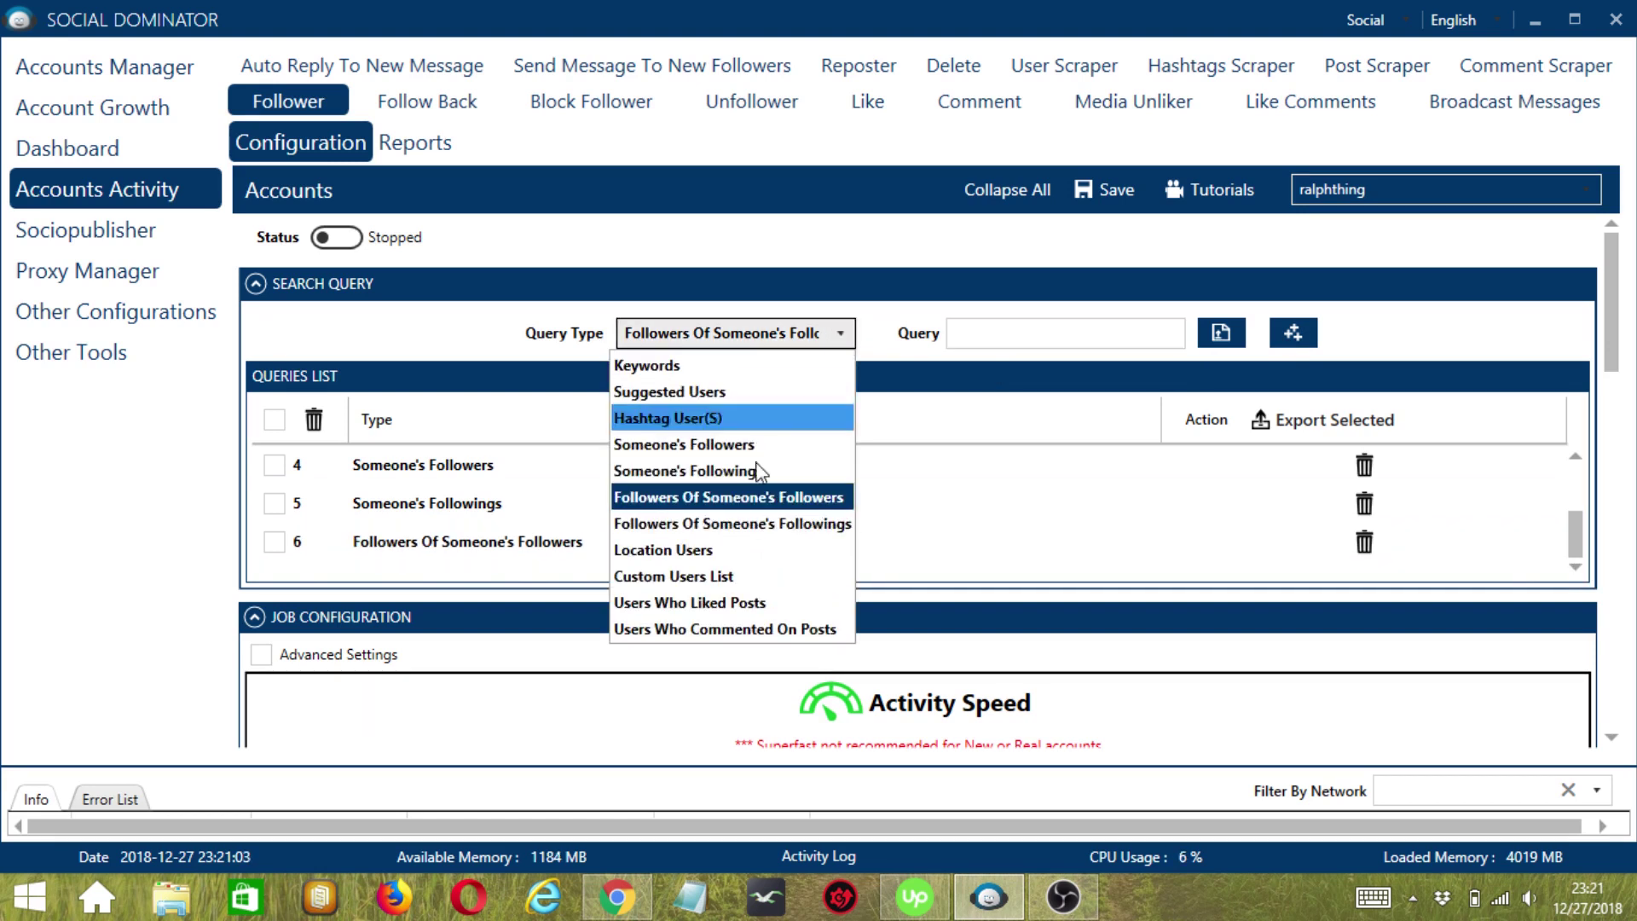
click(755, 524)
click(1077, 333)
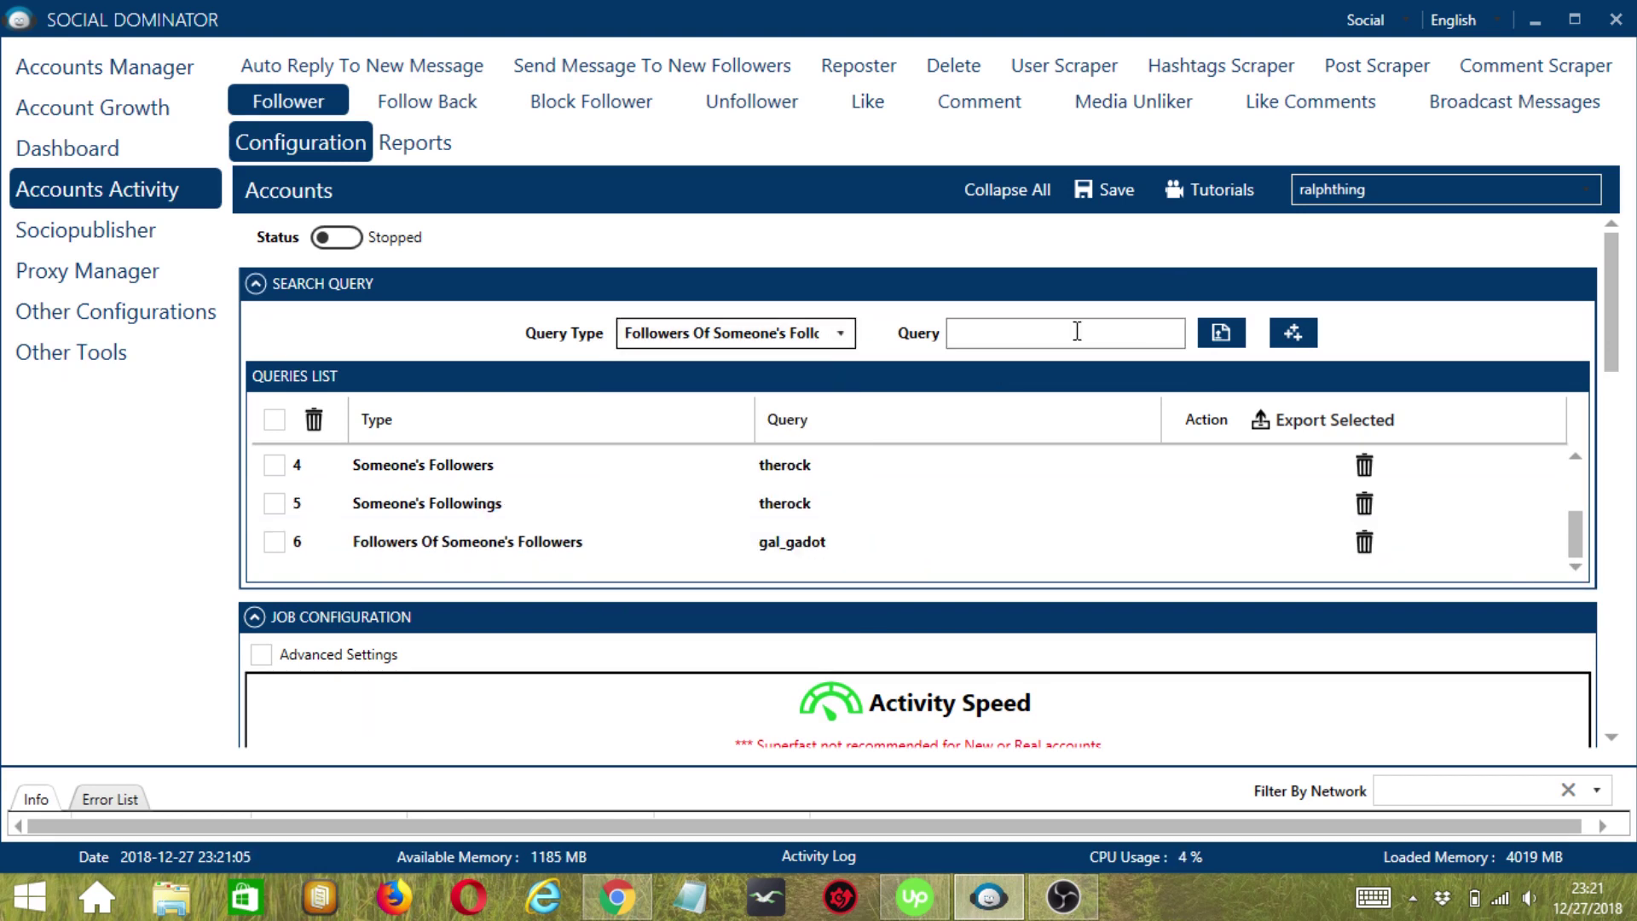
text(gal)
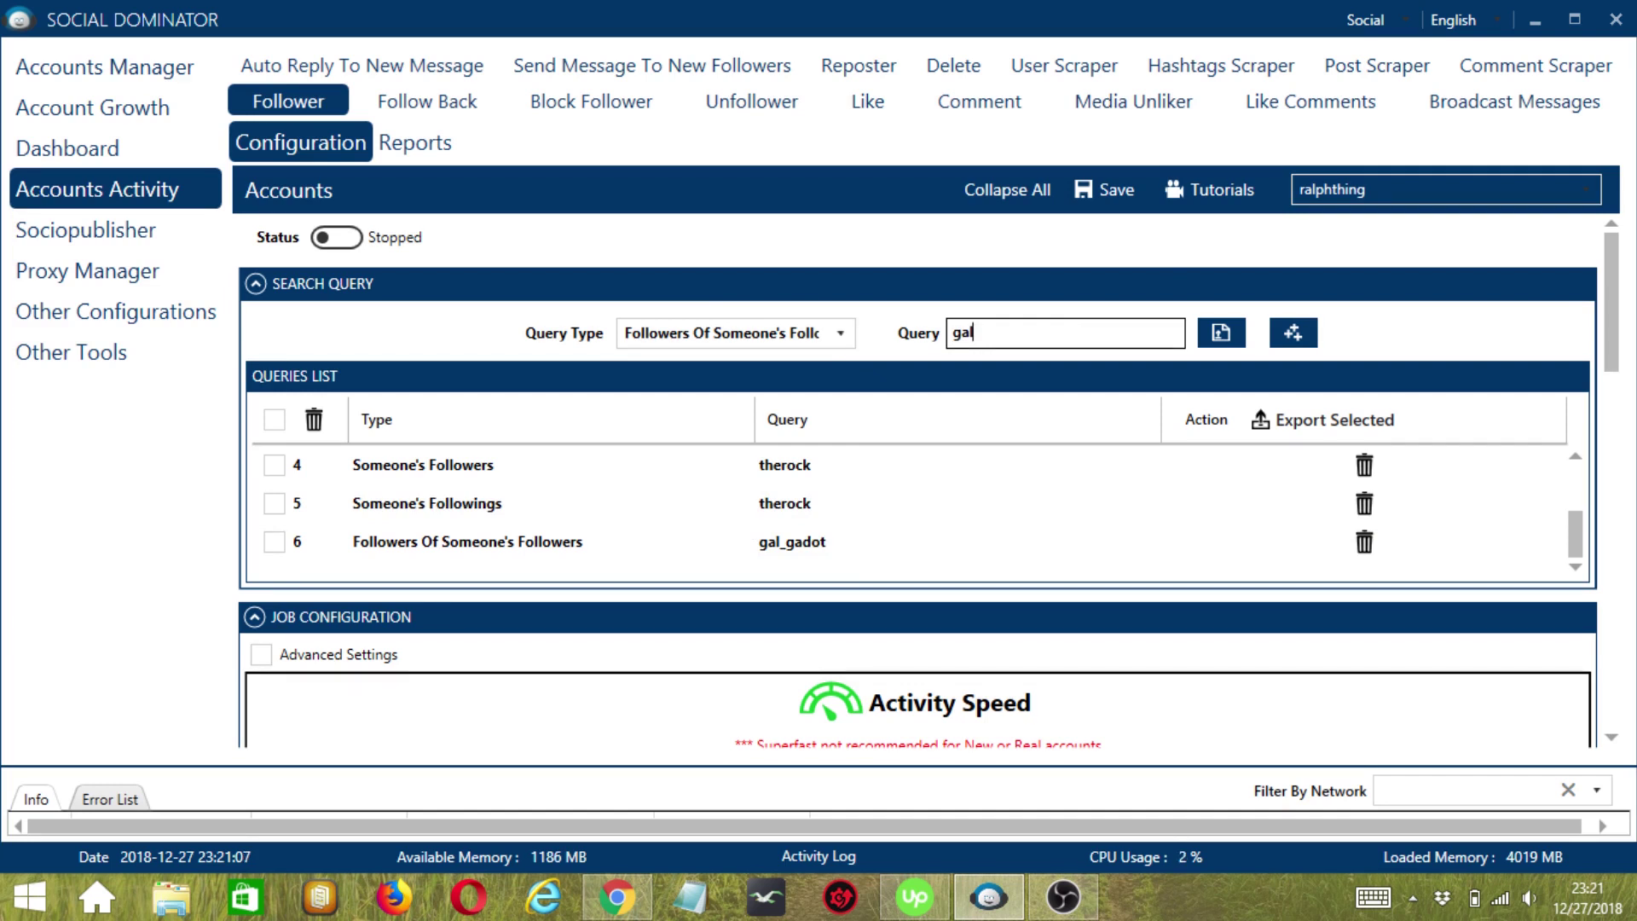
text(_gadot)
click(1292, 332)
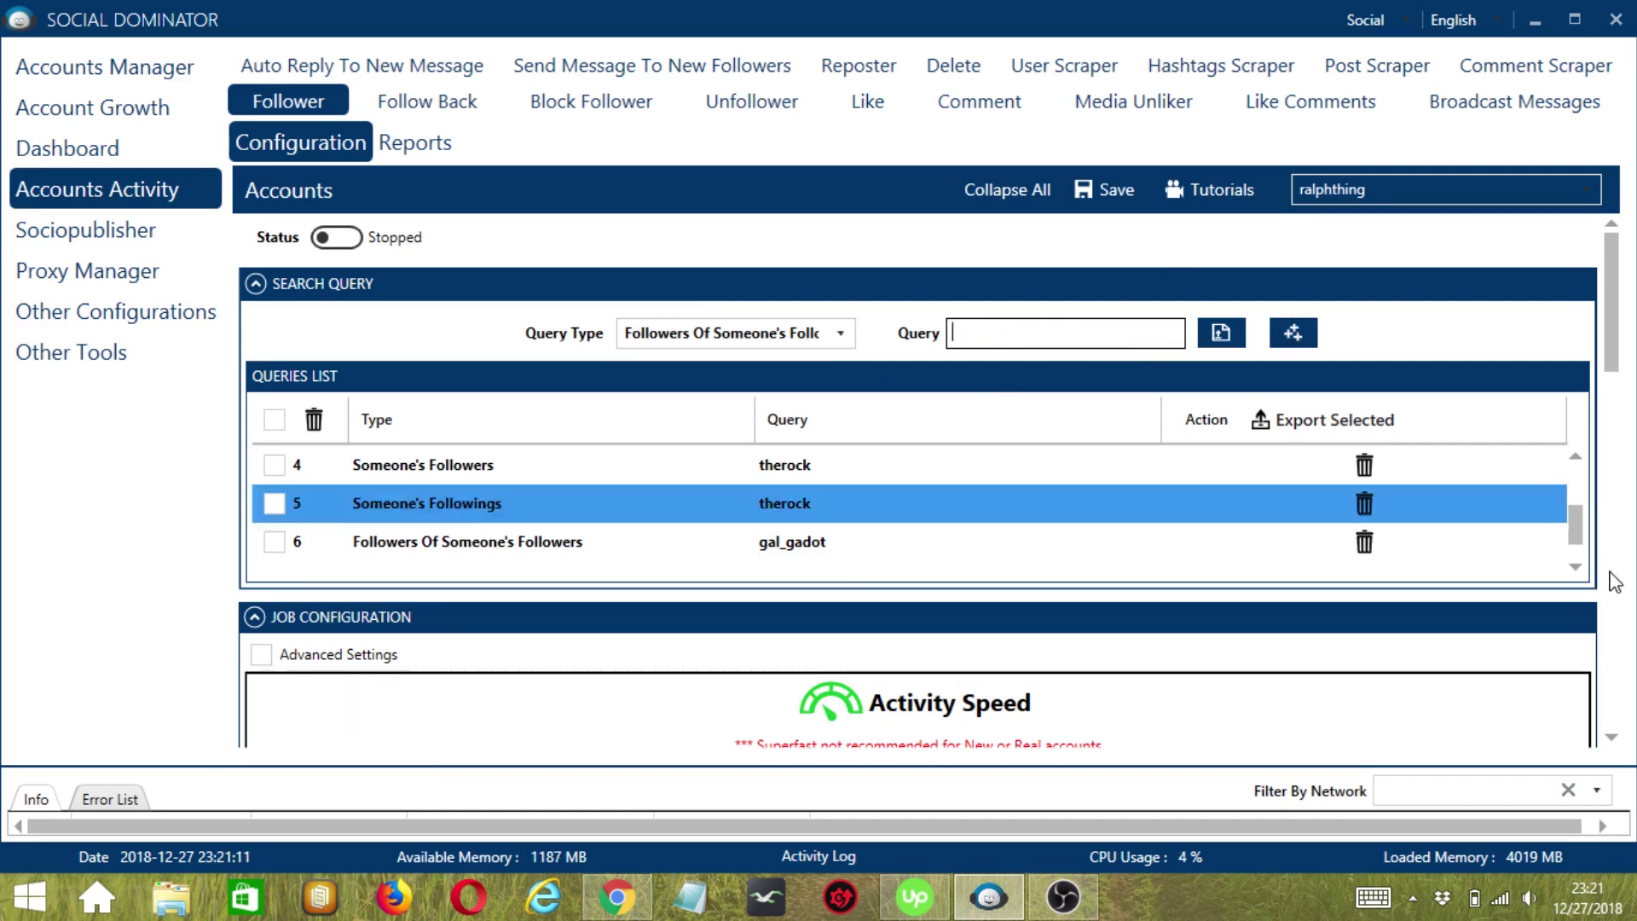
click(1575, 567)
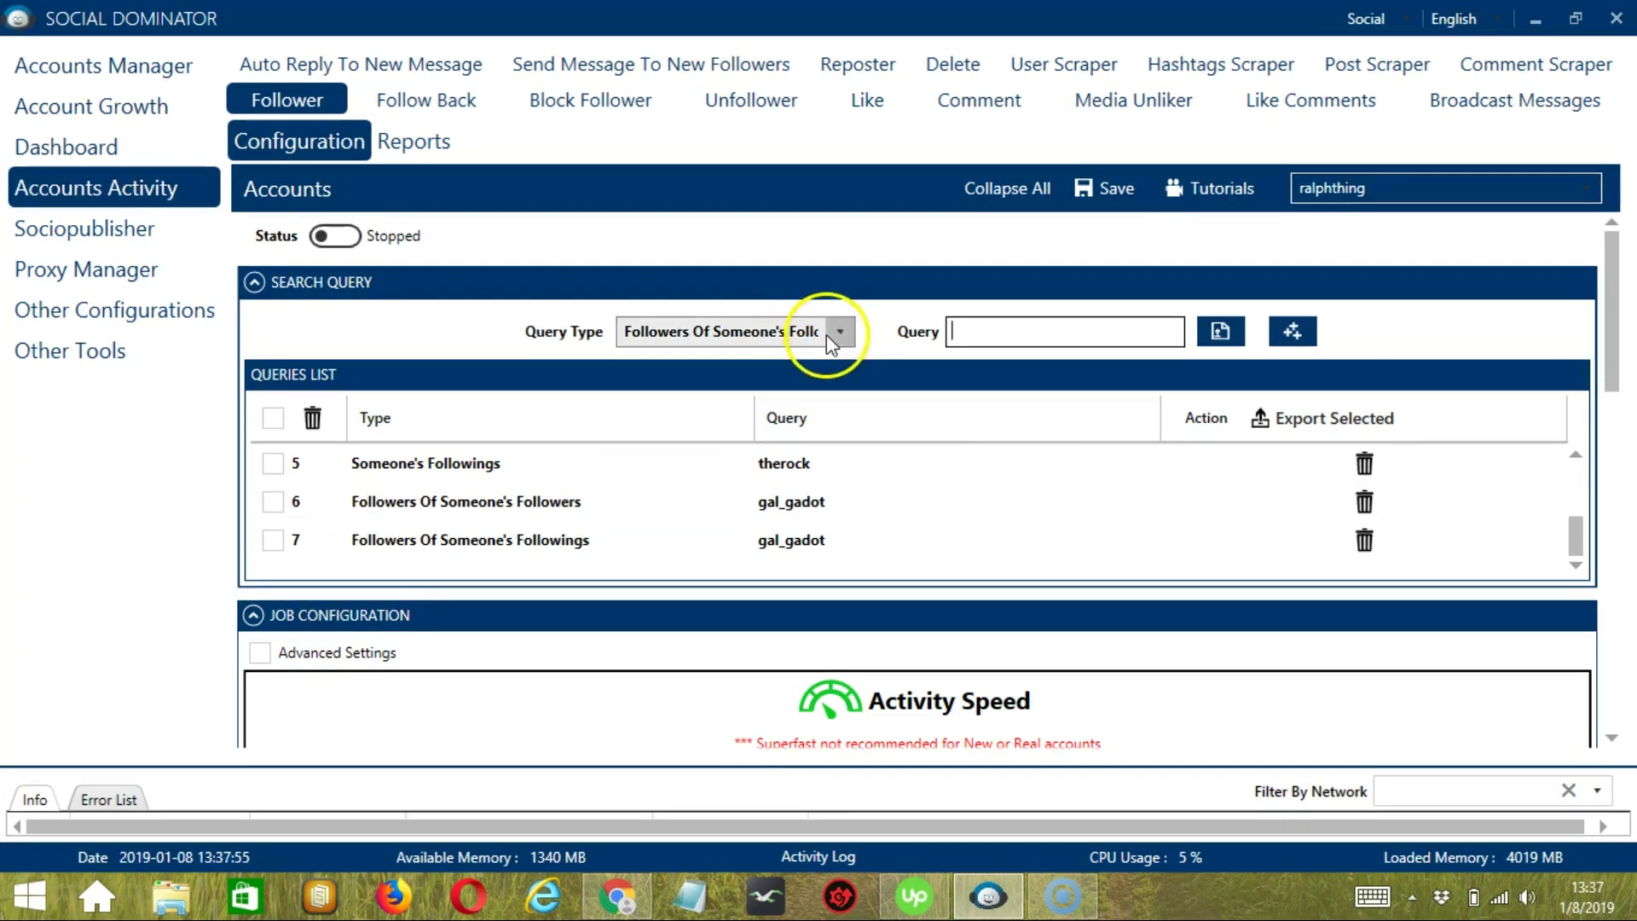
Set the query type to Location Users and open the Tokyo Disneyland location page on Instagram in Chrome.
click(838, 333)
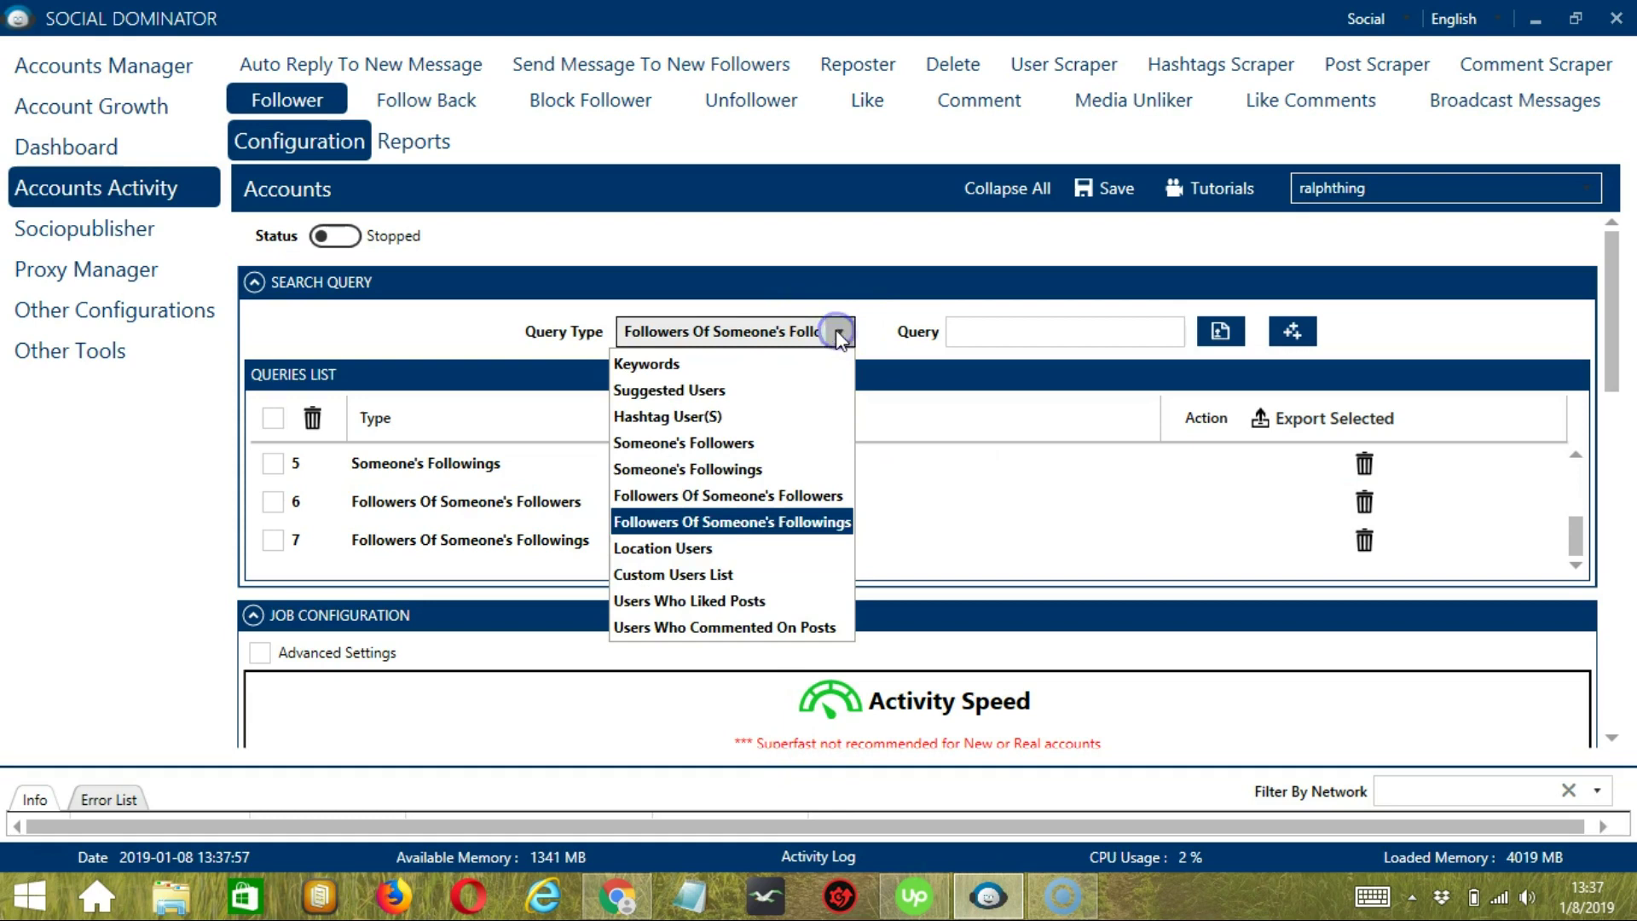
click(695, 548)
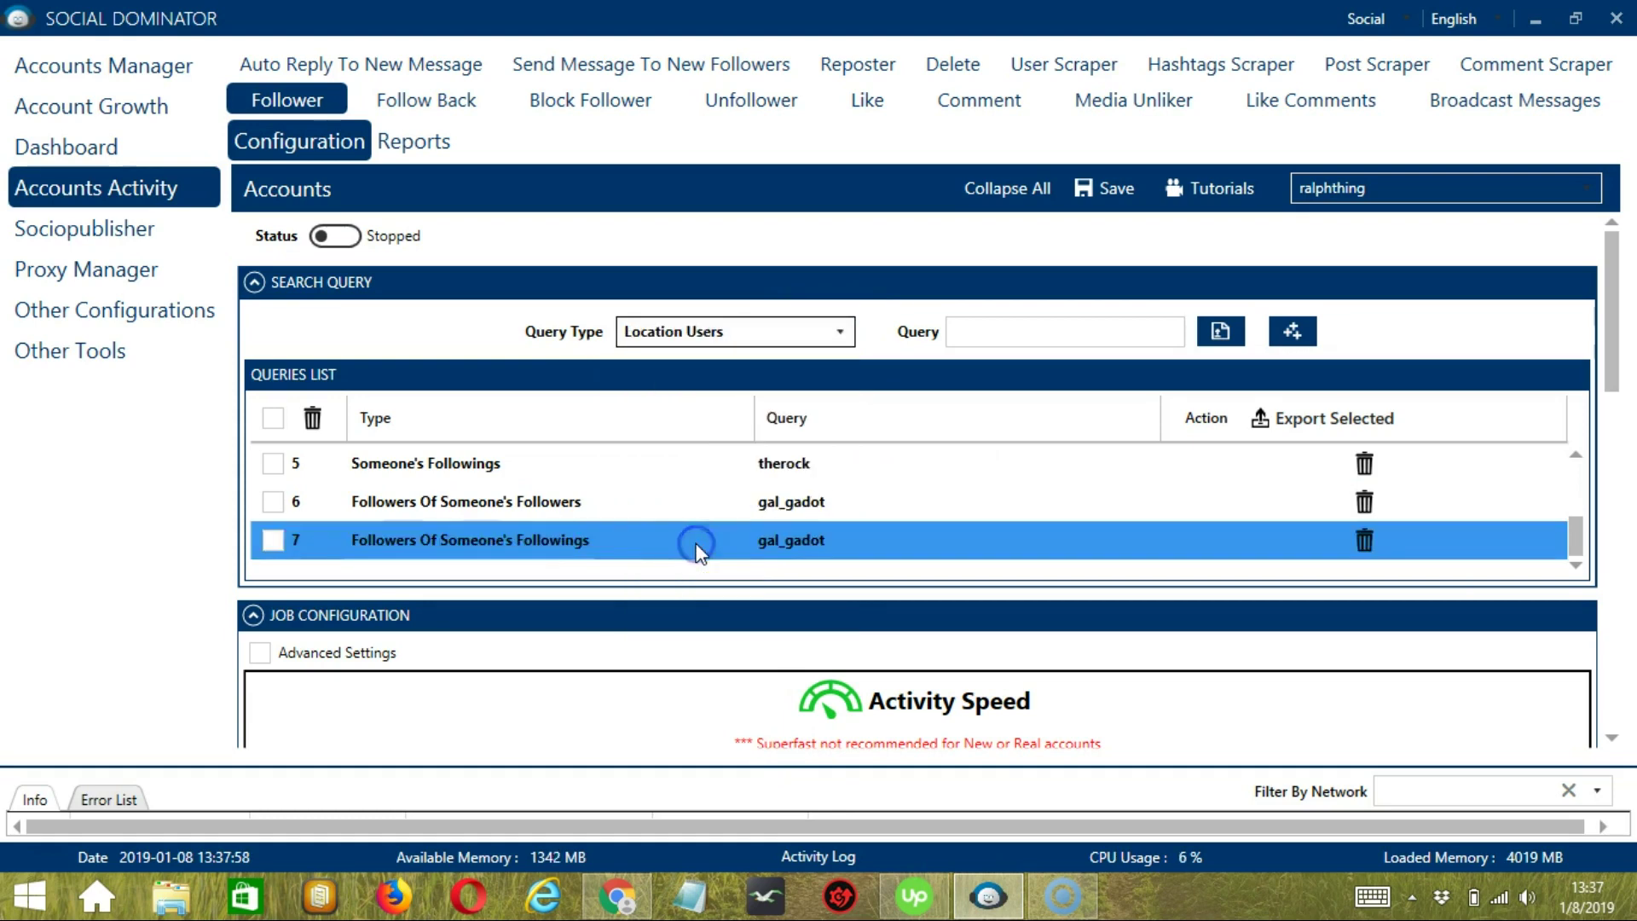
click(617, 895)
click(819, 156)
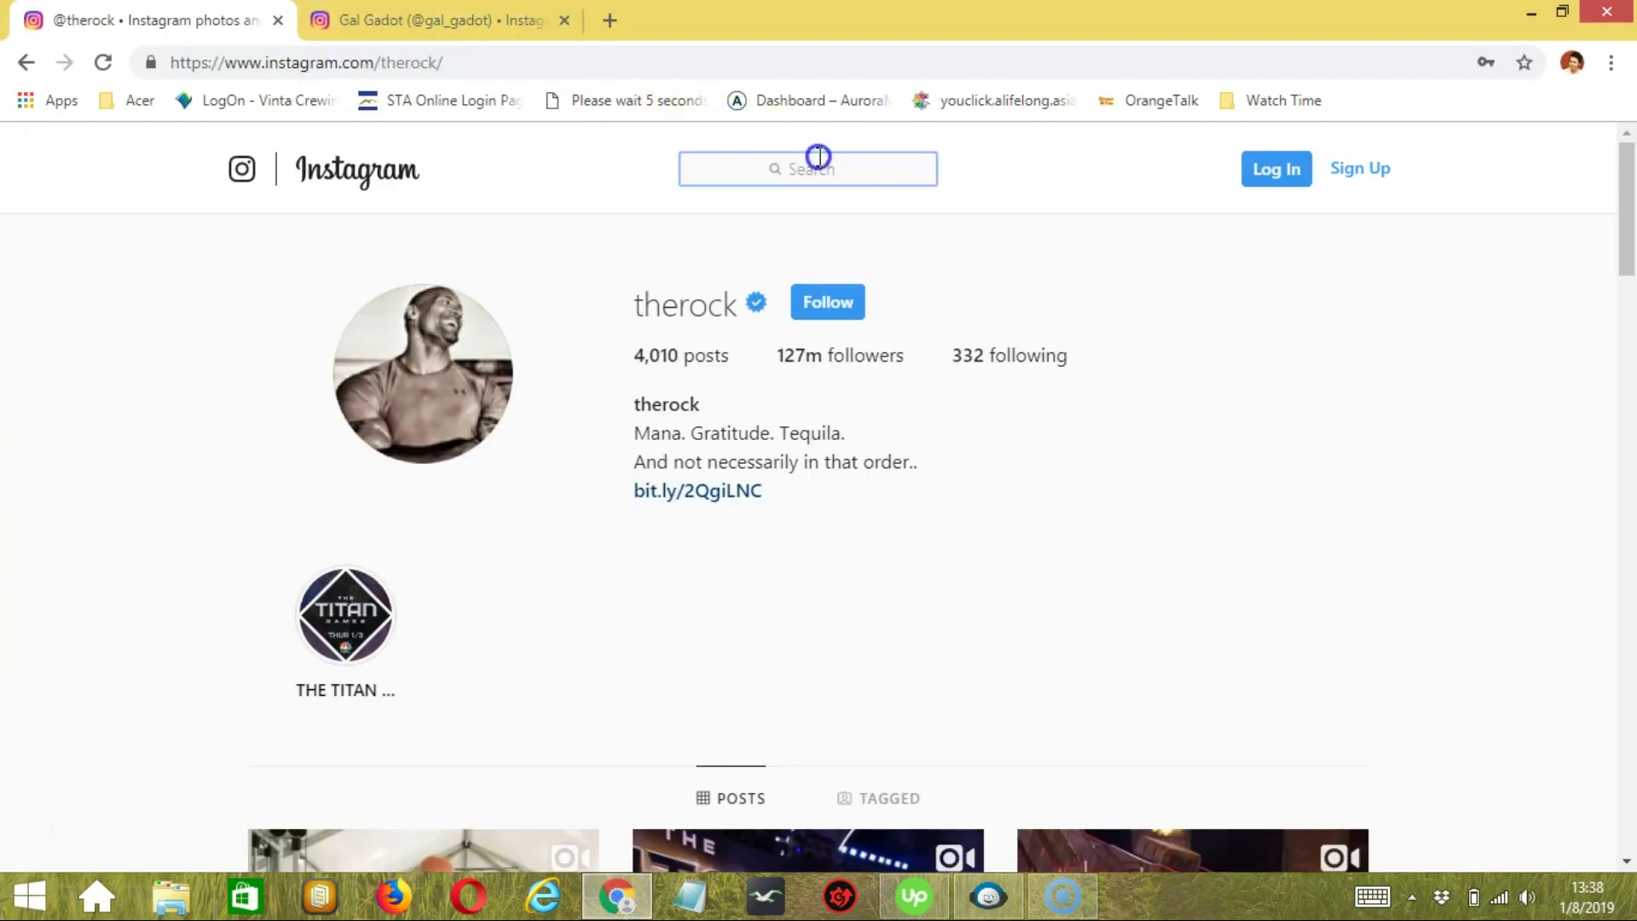
text(t)
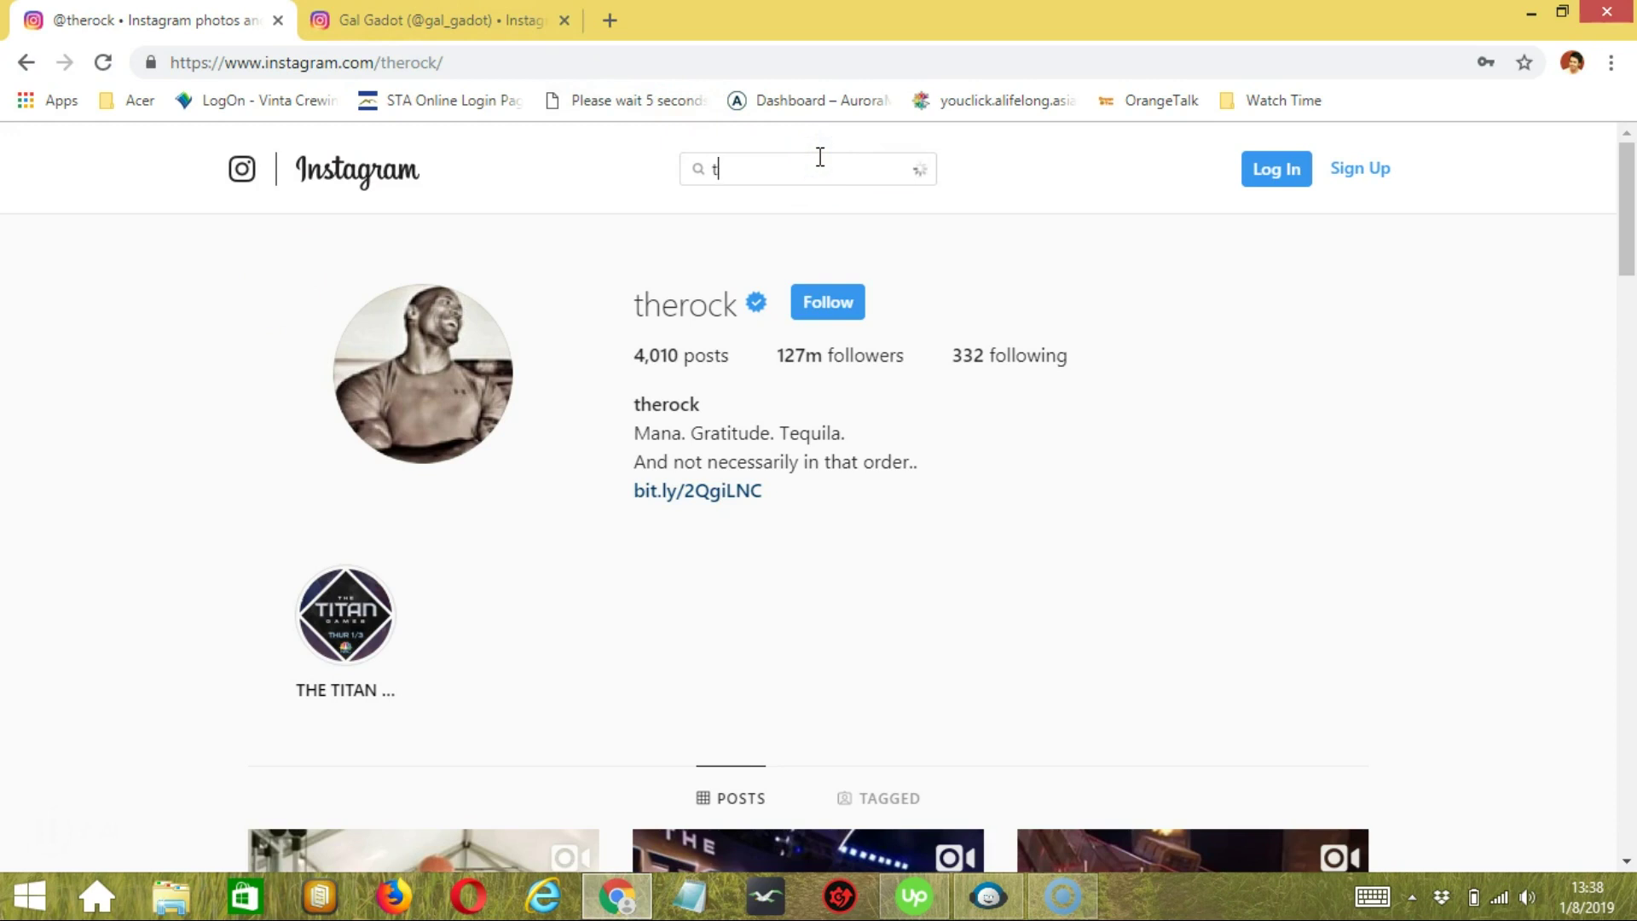
text(okyo disneyland)
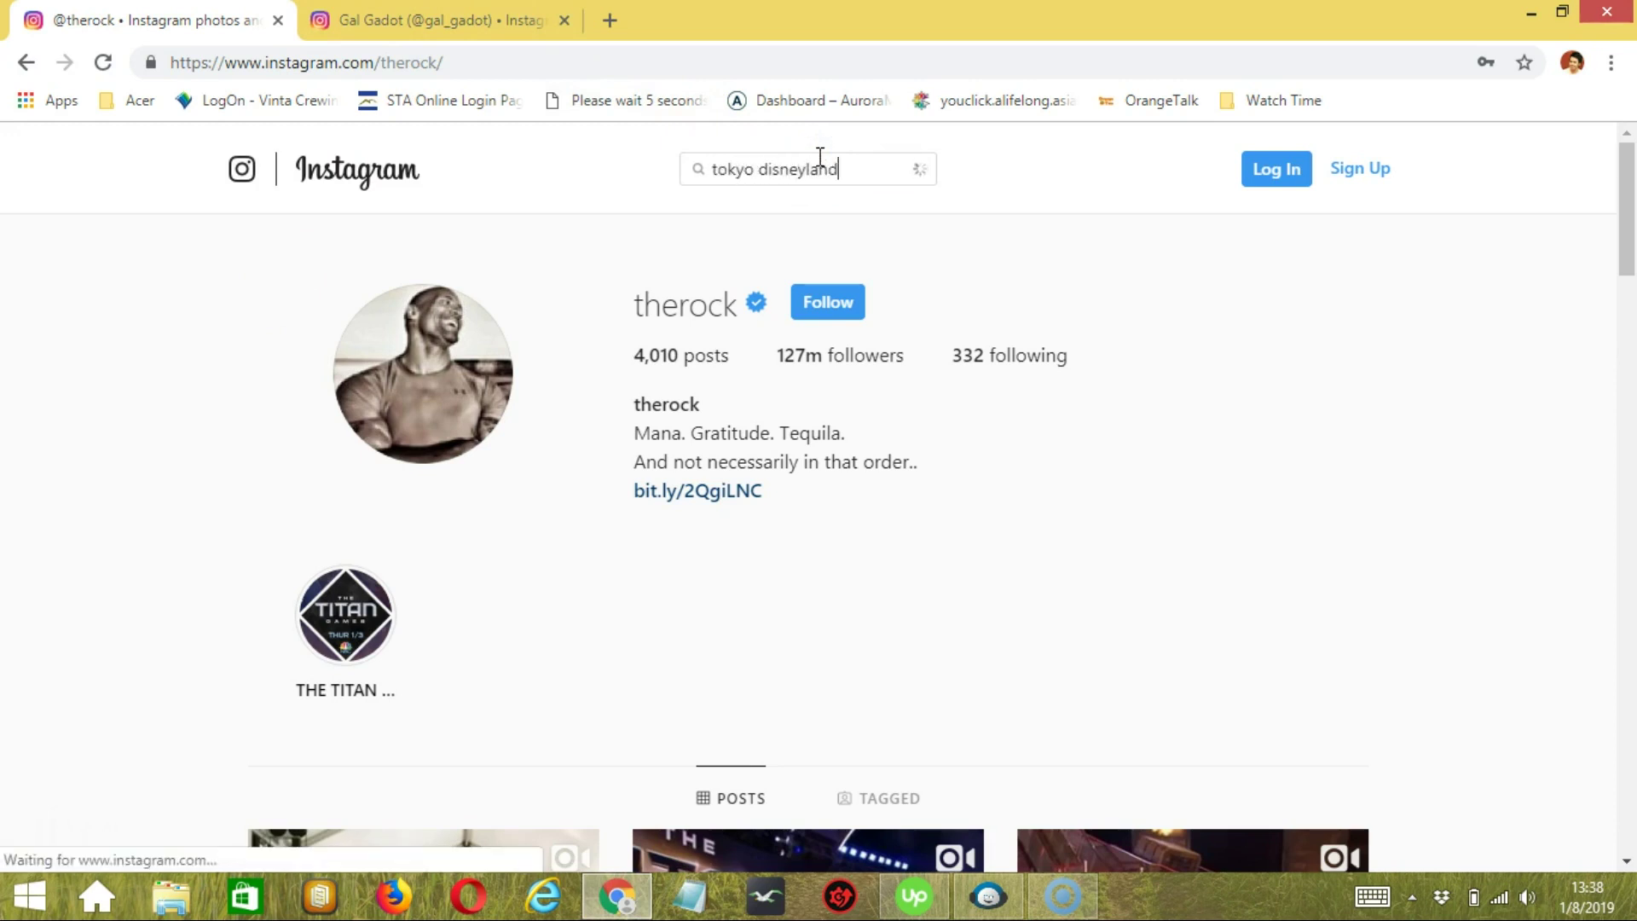
click(802, 256)
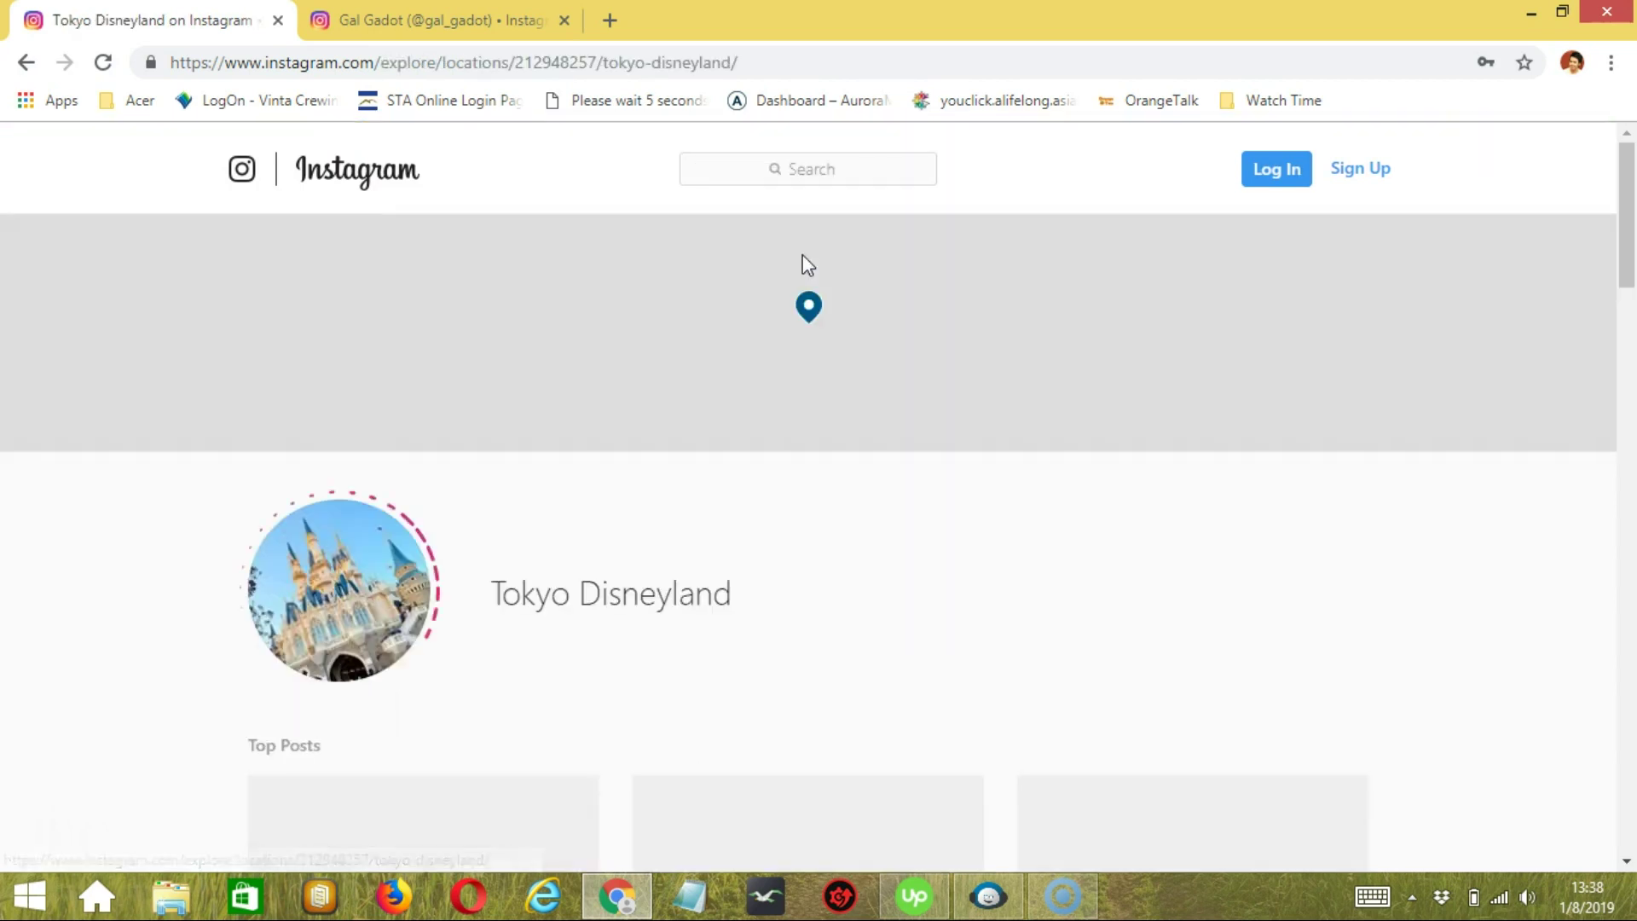
Copy the location ID 212948257 from the Tokyo Disneyland page's web address.
click(585, 61)
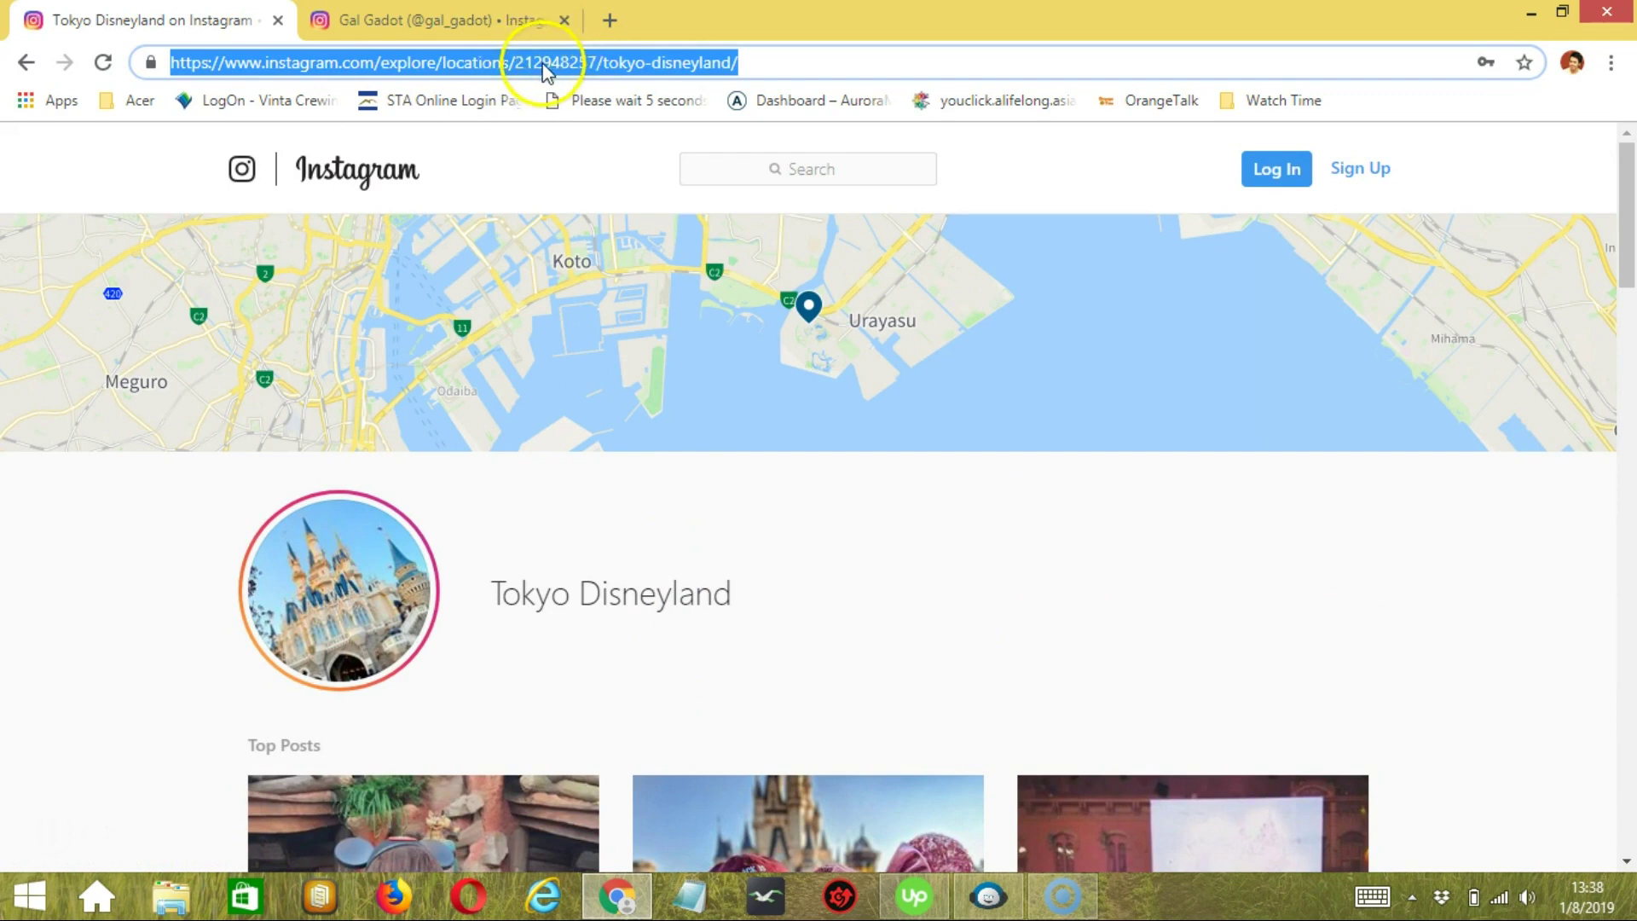
double_click(544, 63)
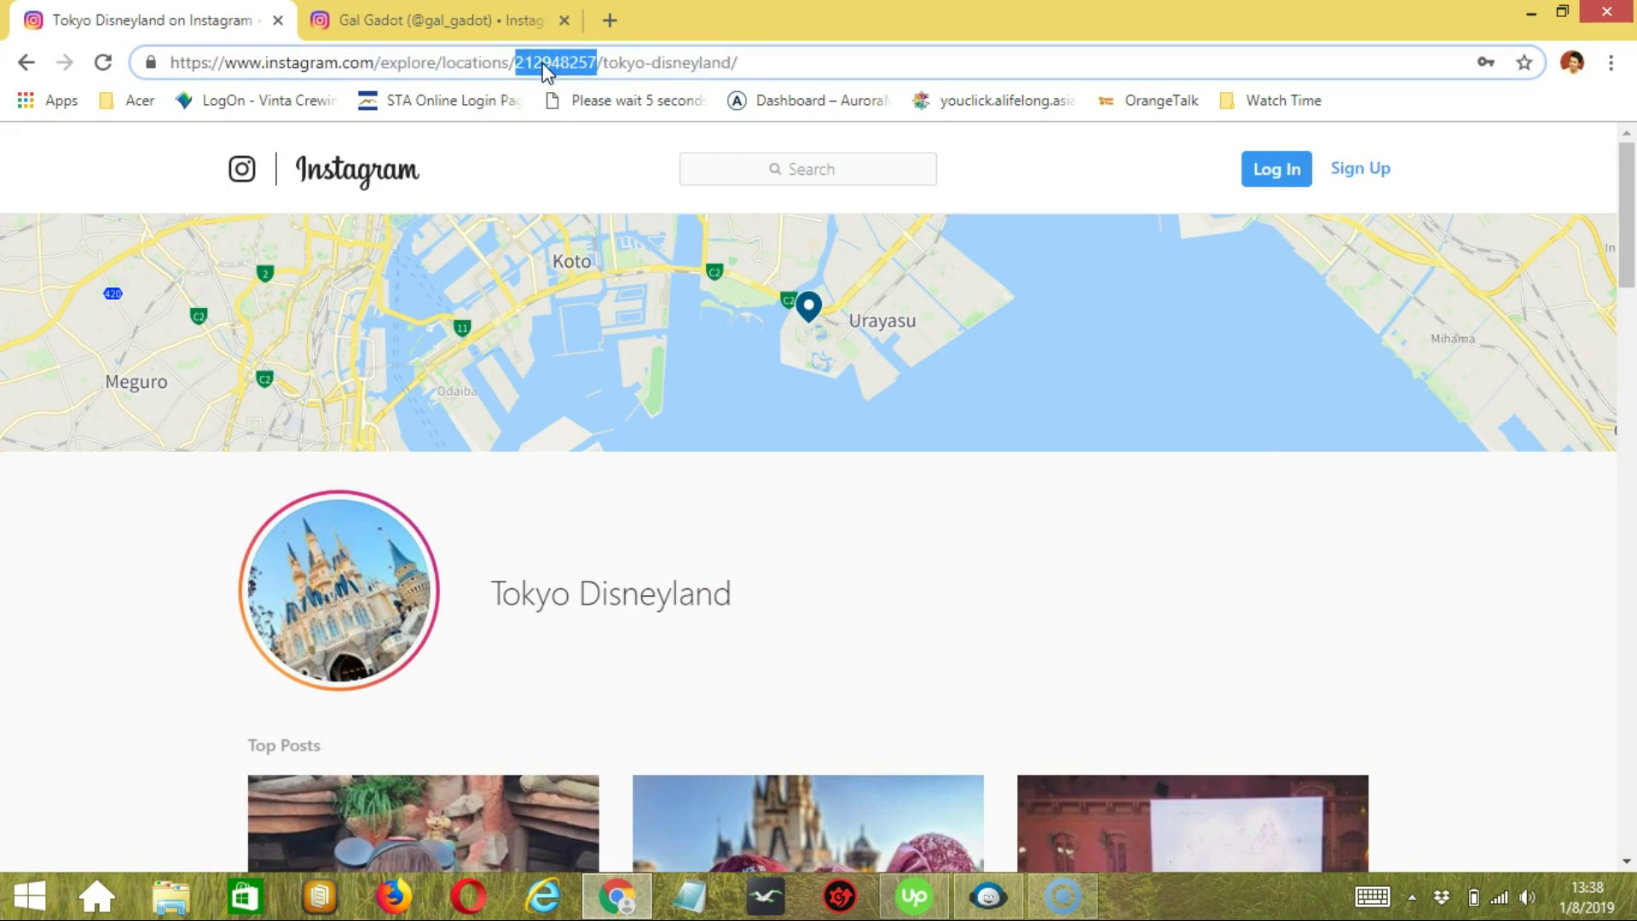
double_click(559, 70)
key(ctrl+c)
Back in Social Dominator, add the Location Users query for 212948257 and check its entry in the queries list.
click(966, 808)
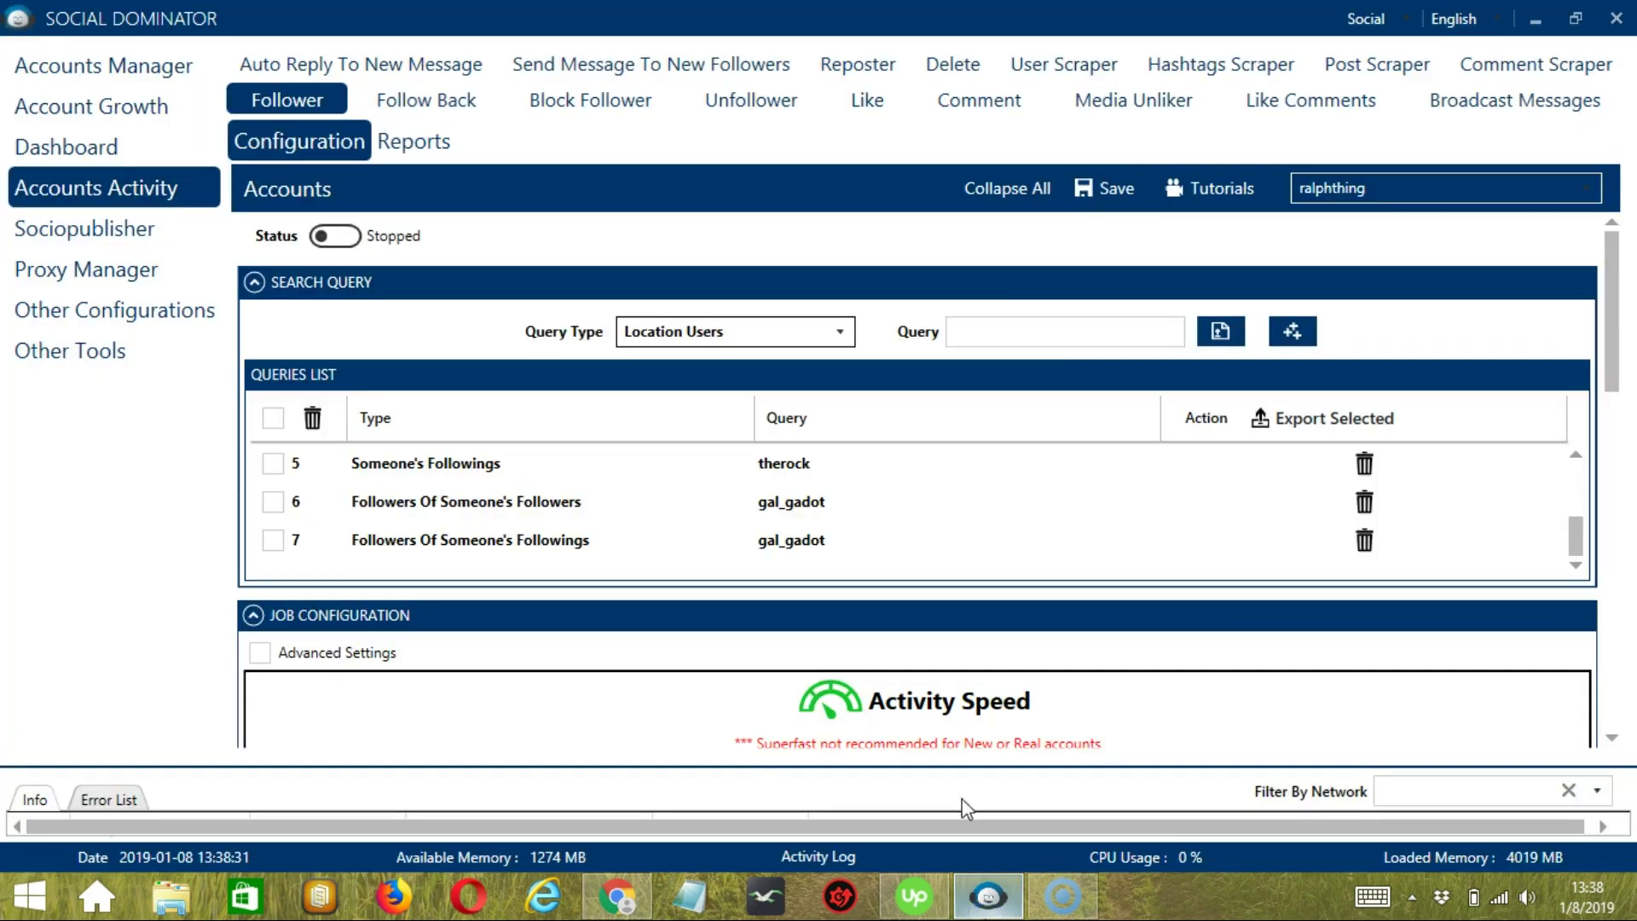
click(1027, 335)
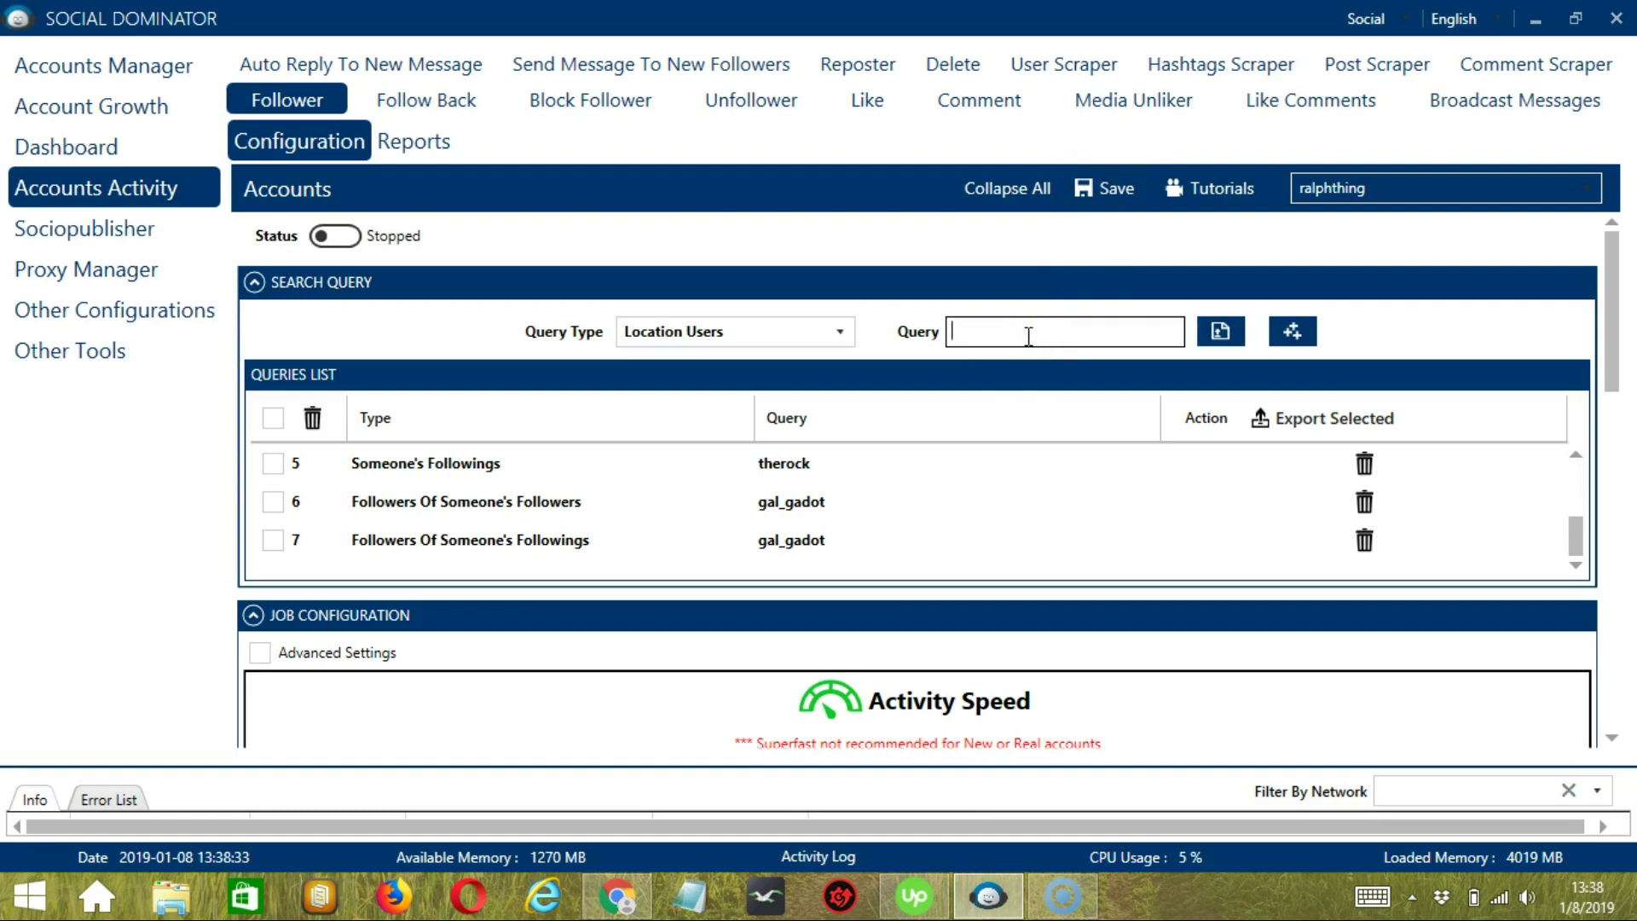
key(ctrl+v)
click(1039, 332)
click(1293, 332)
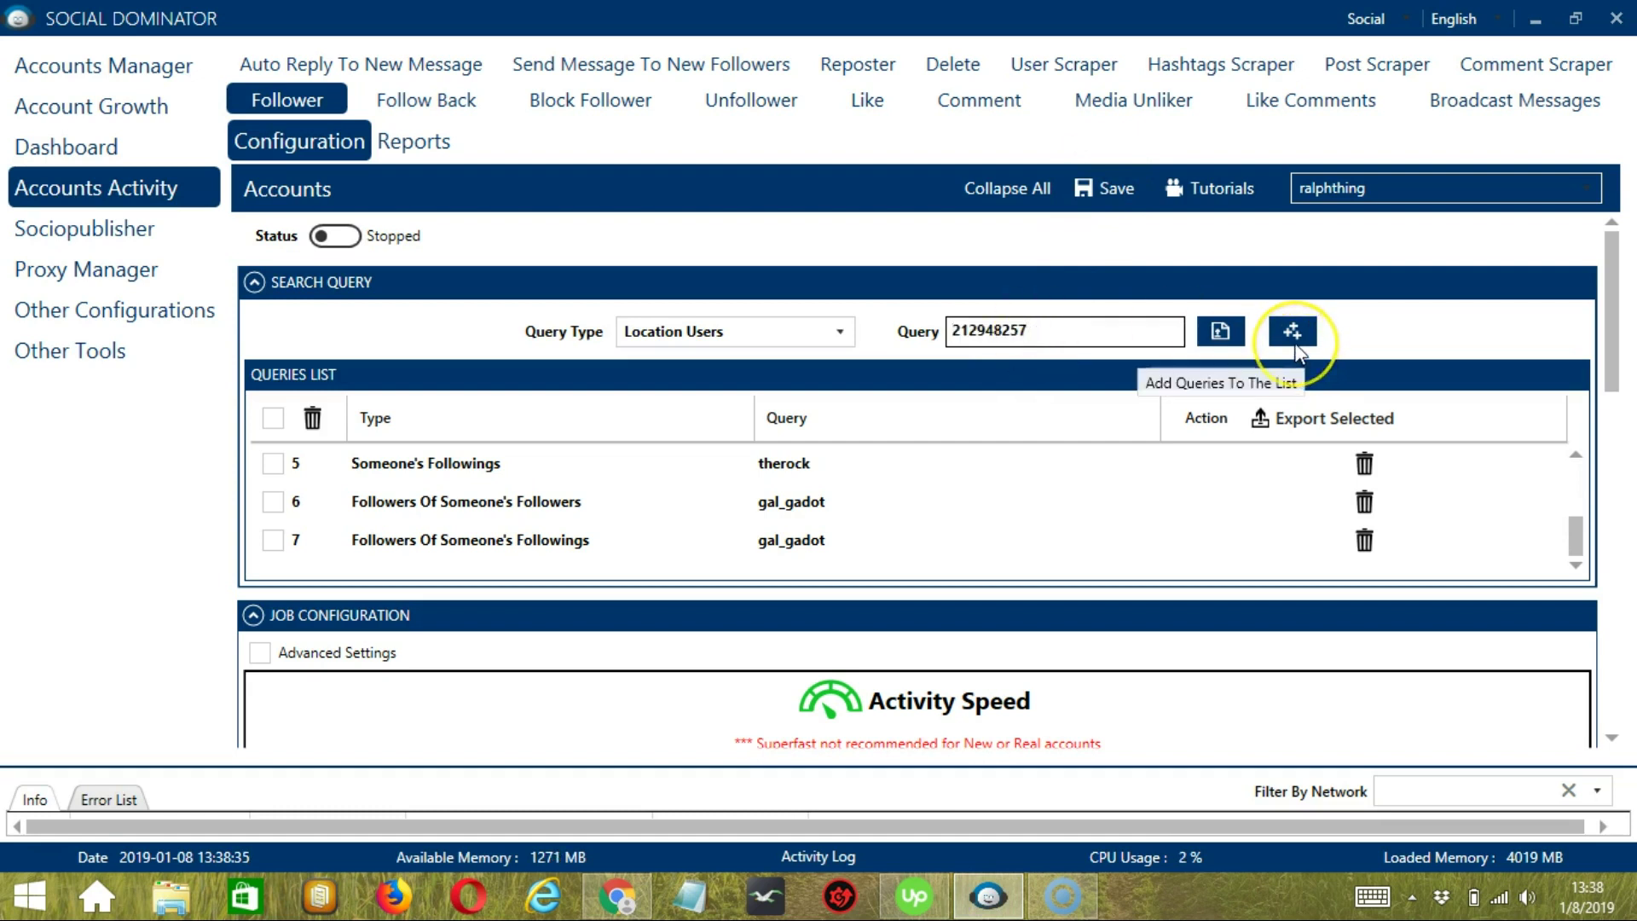
click(1536, 546)
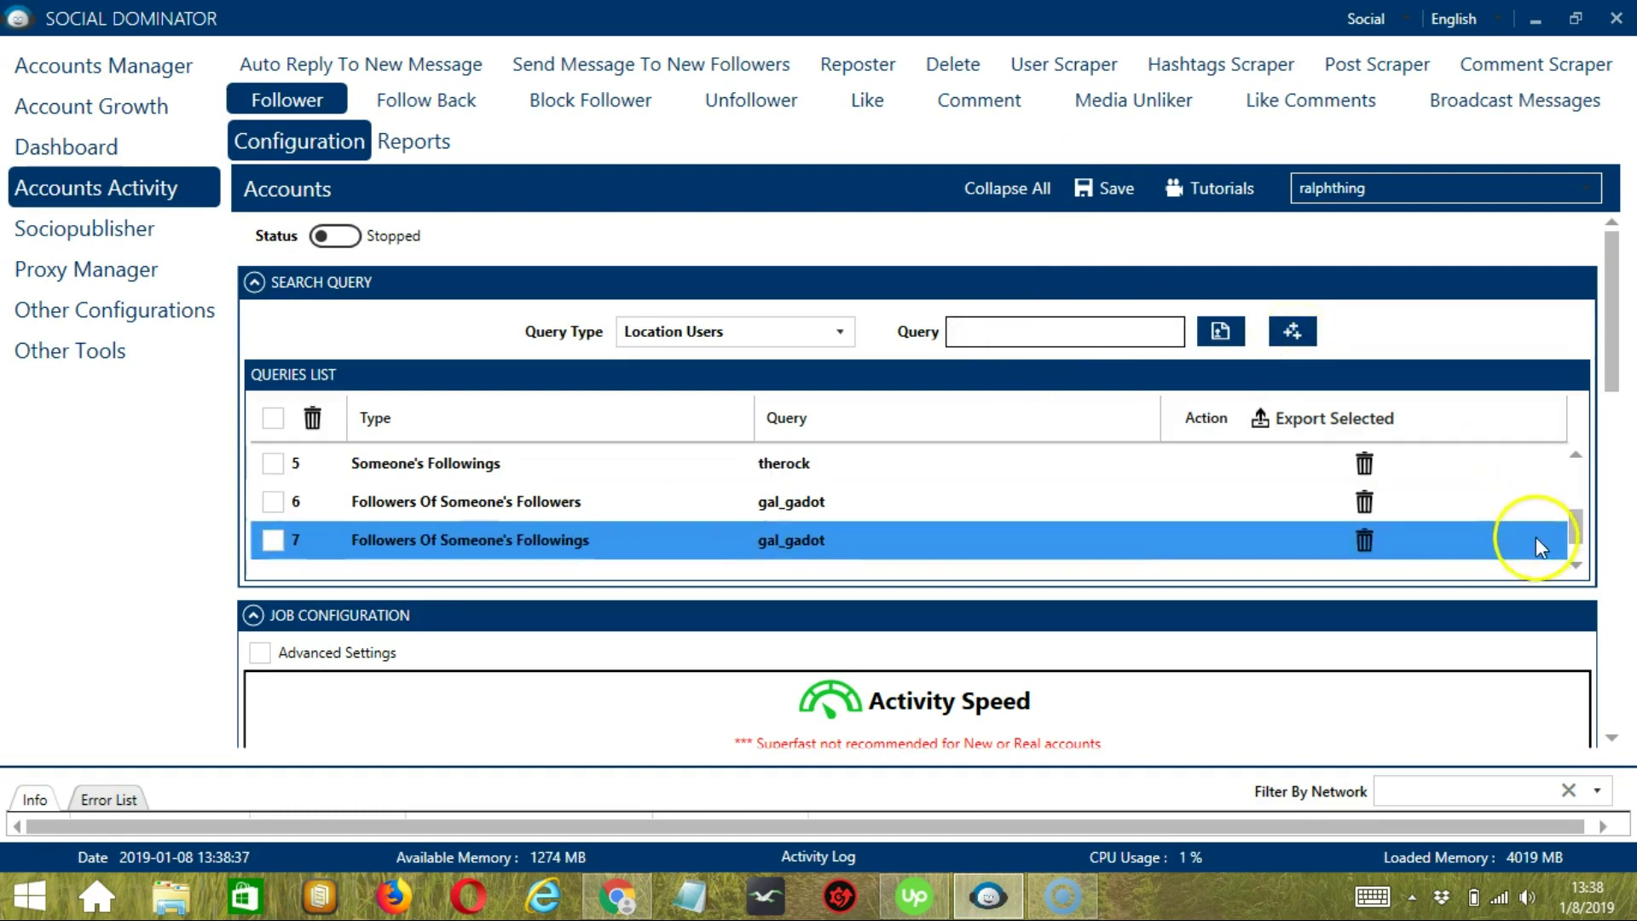
click(1575, 564)
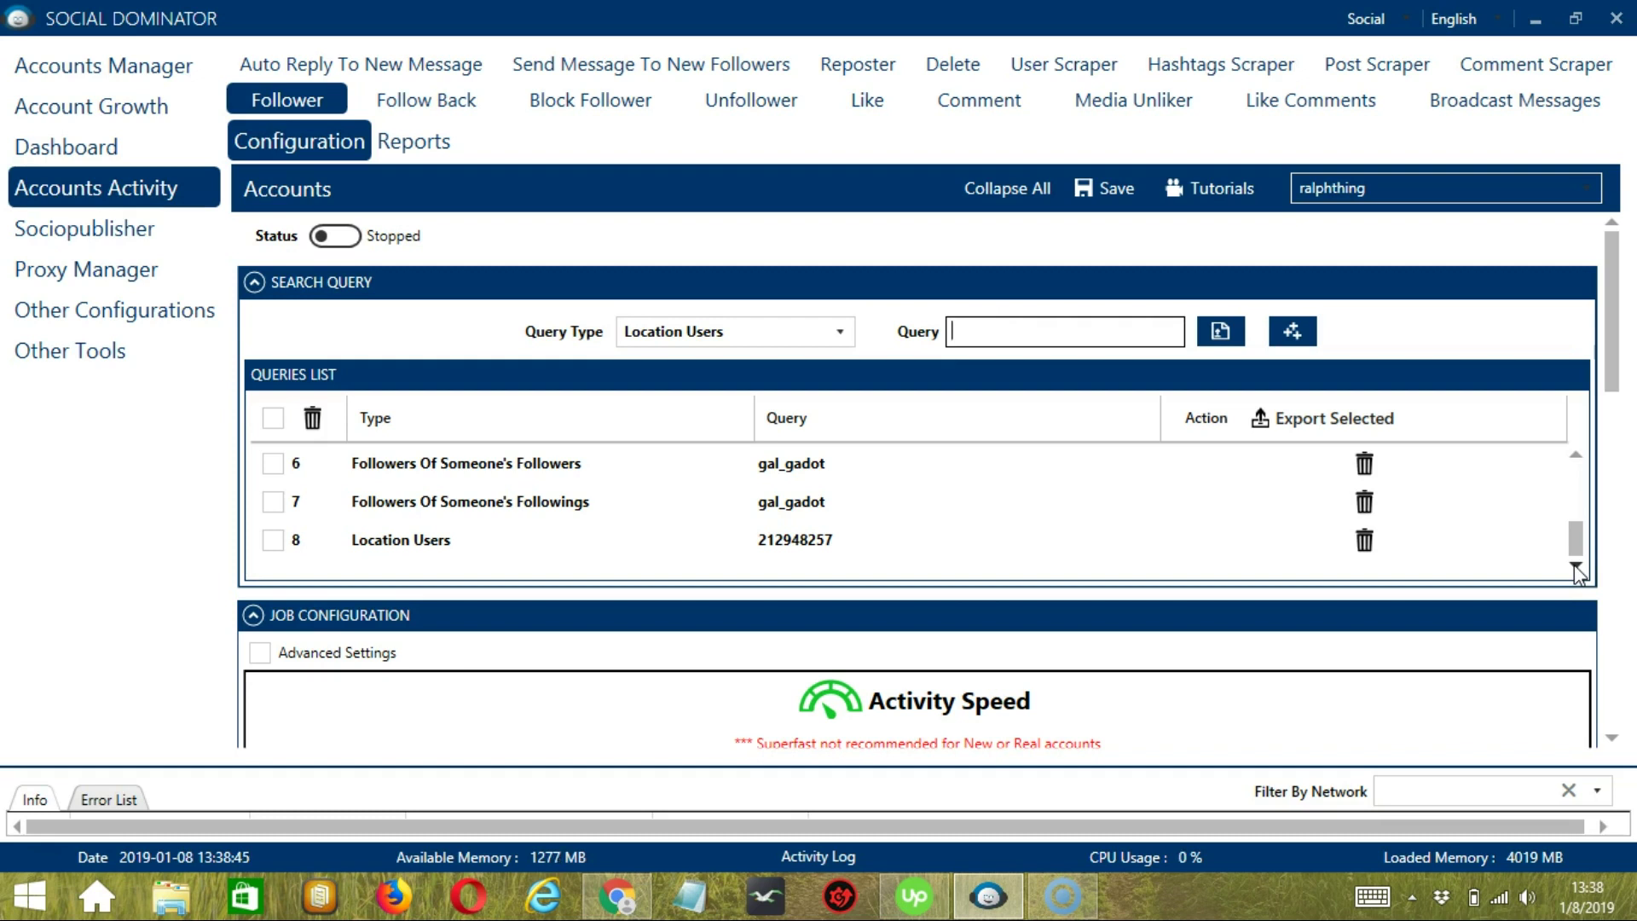
Set the query type to Custom Users List and enter "therock" as the query.
click(836, 331)
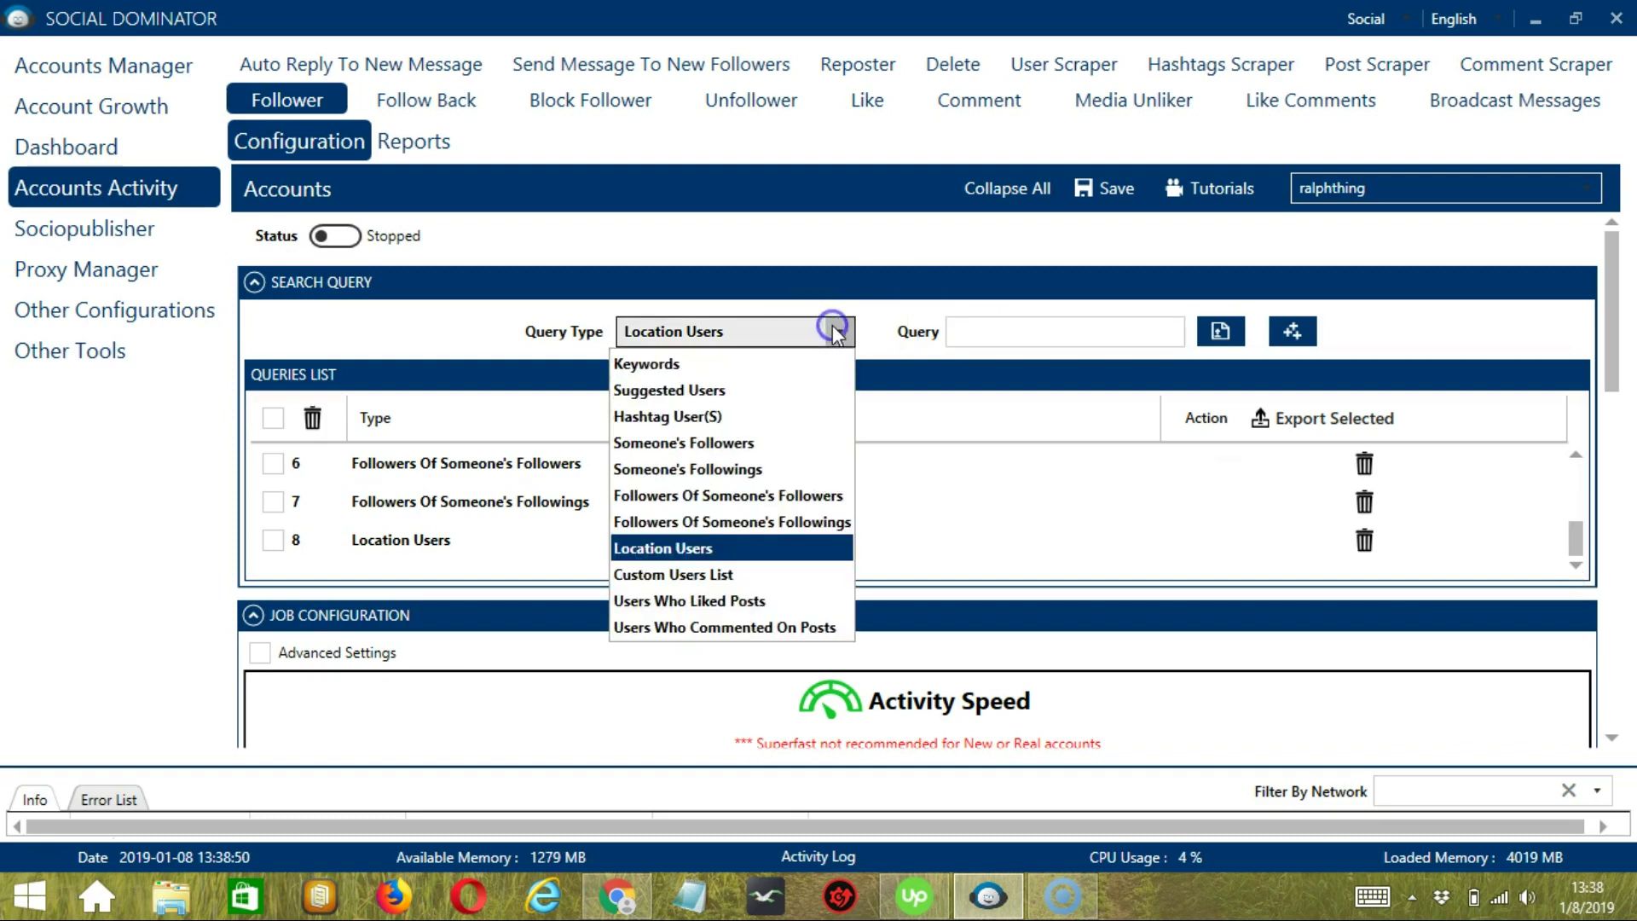
click(723, 571)
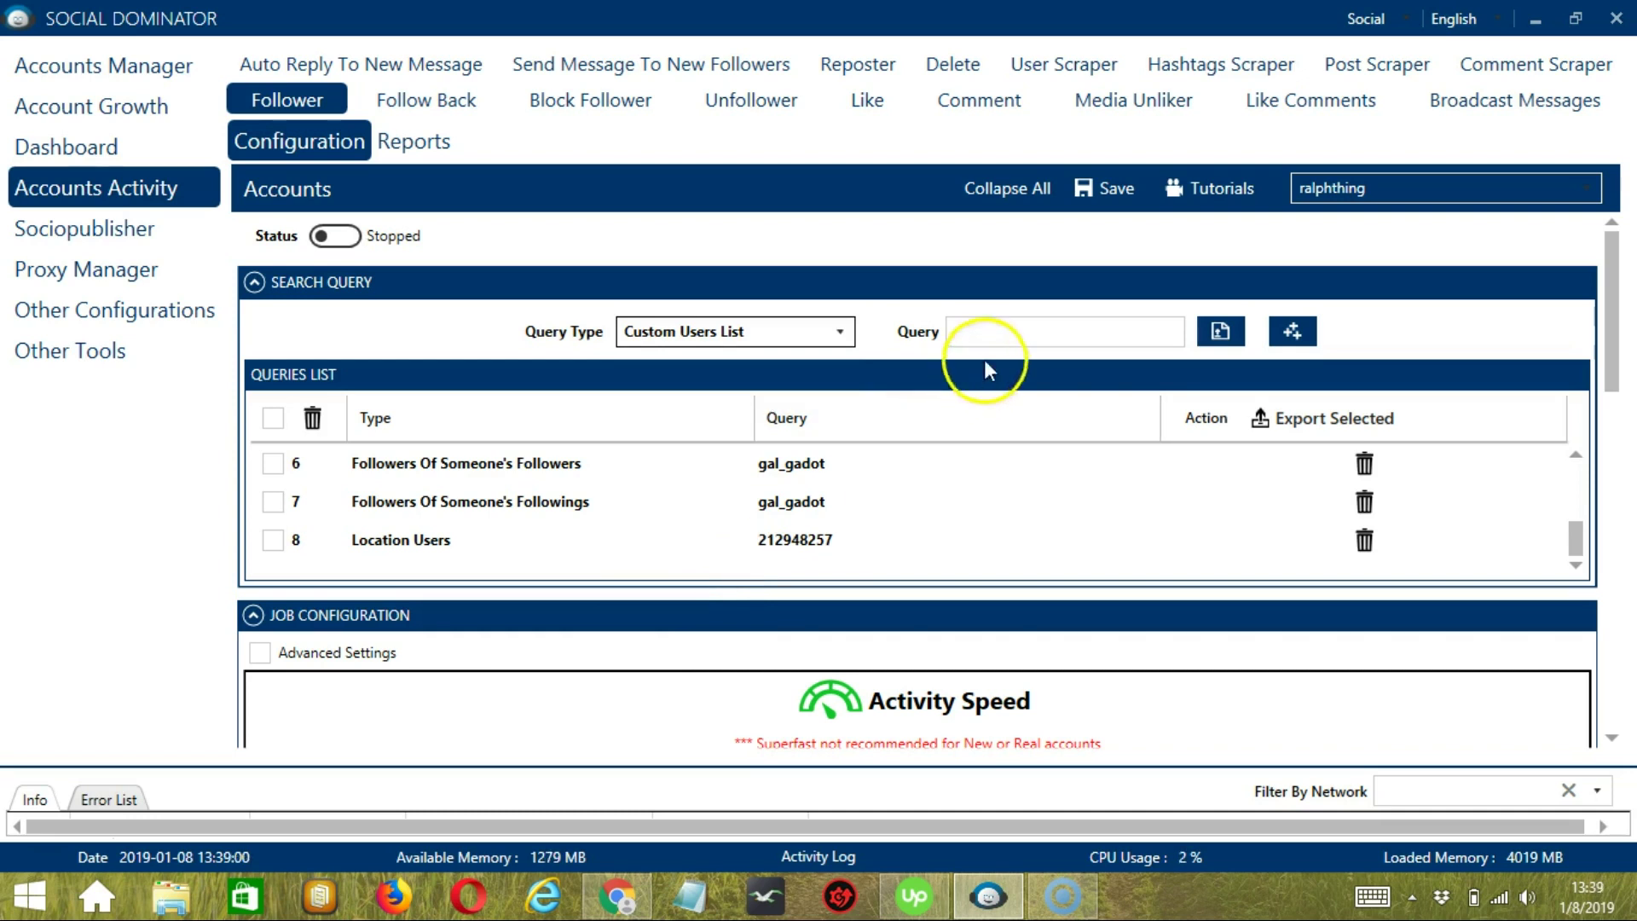
click(1009, 330)
text(ther)
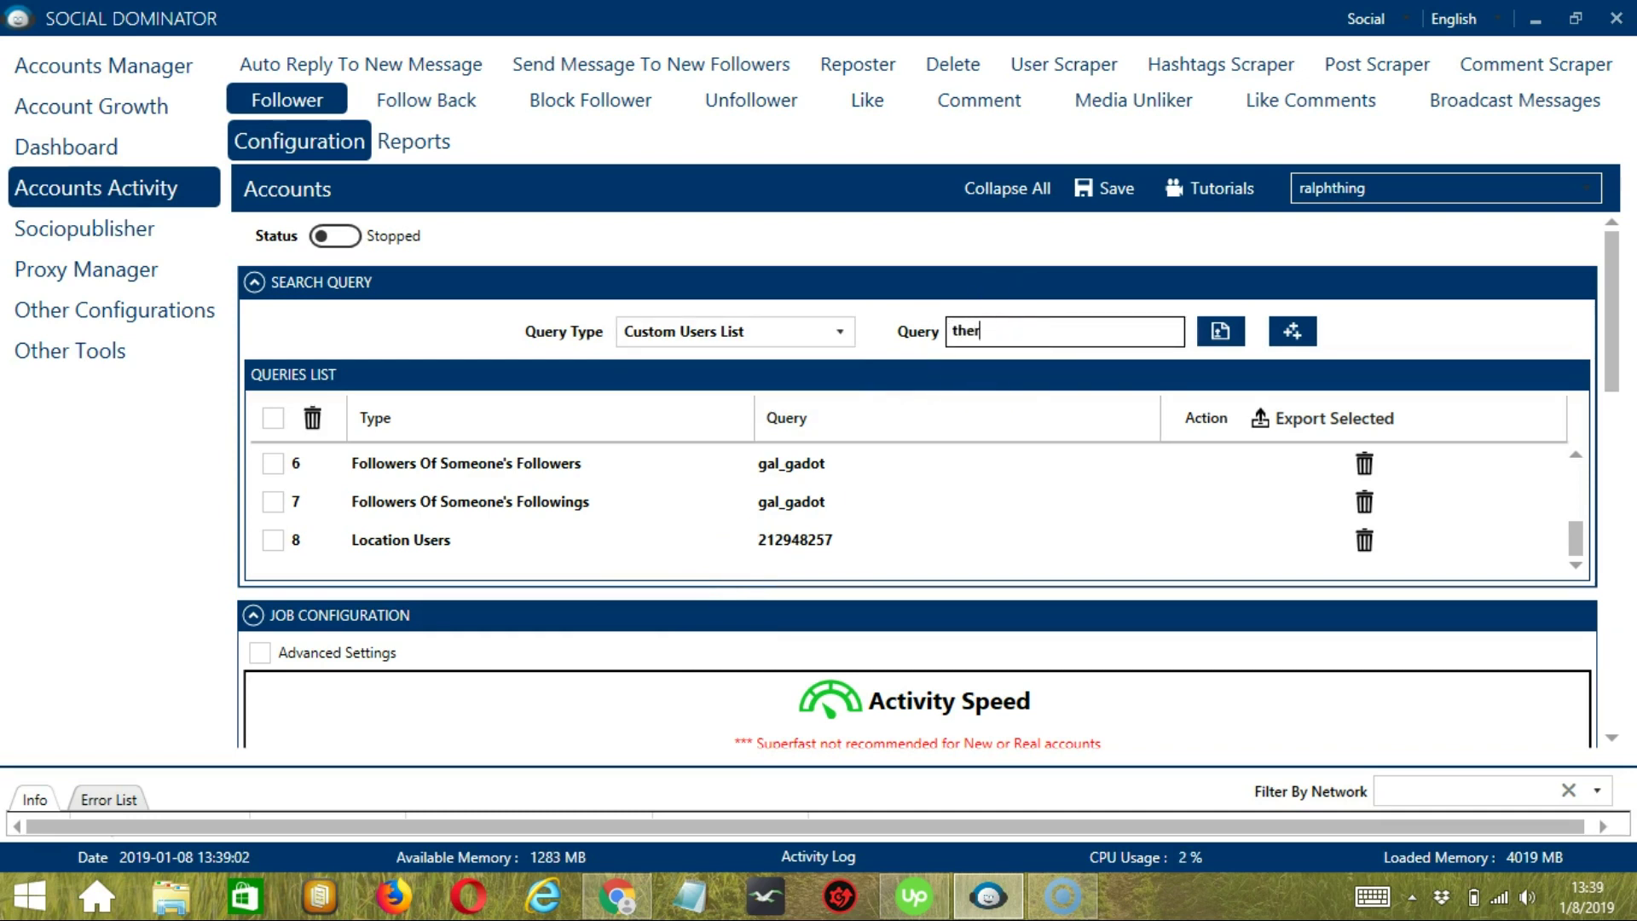
text(ock)
In Chrome, return to therock's Instagram profile and copy its web address.
click(642, 908)
click(28, 65)
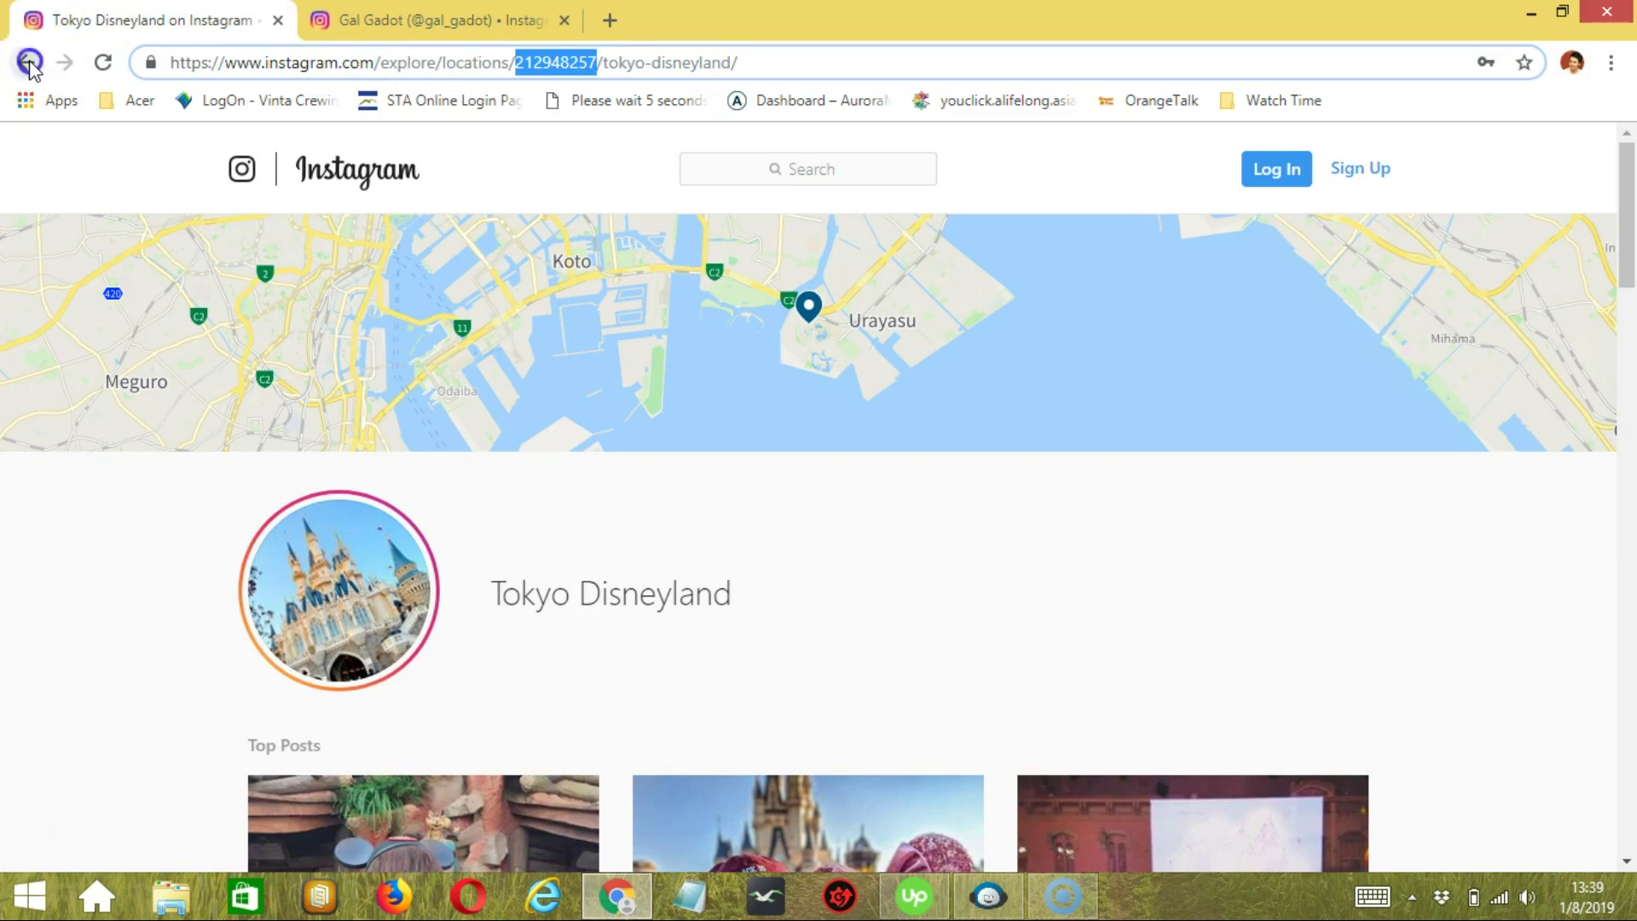
click(243, 65)
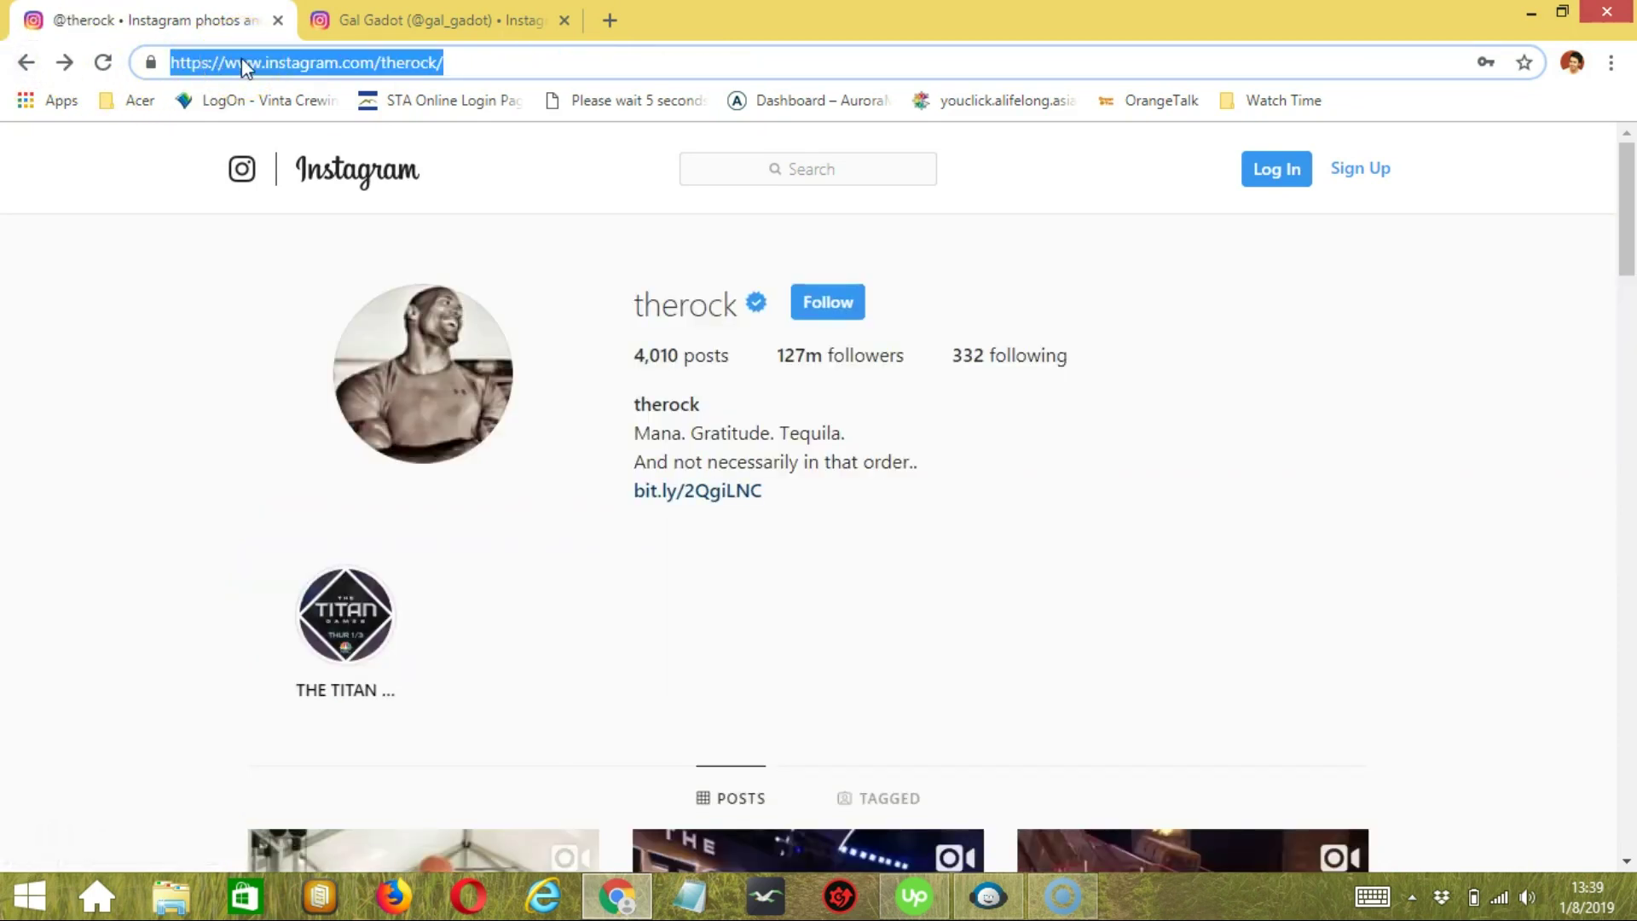
click(989, 874)
click(1055, 332)
double_click(1055, 333)
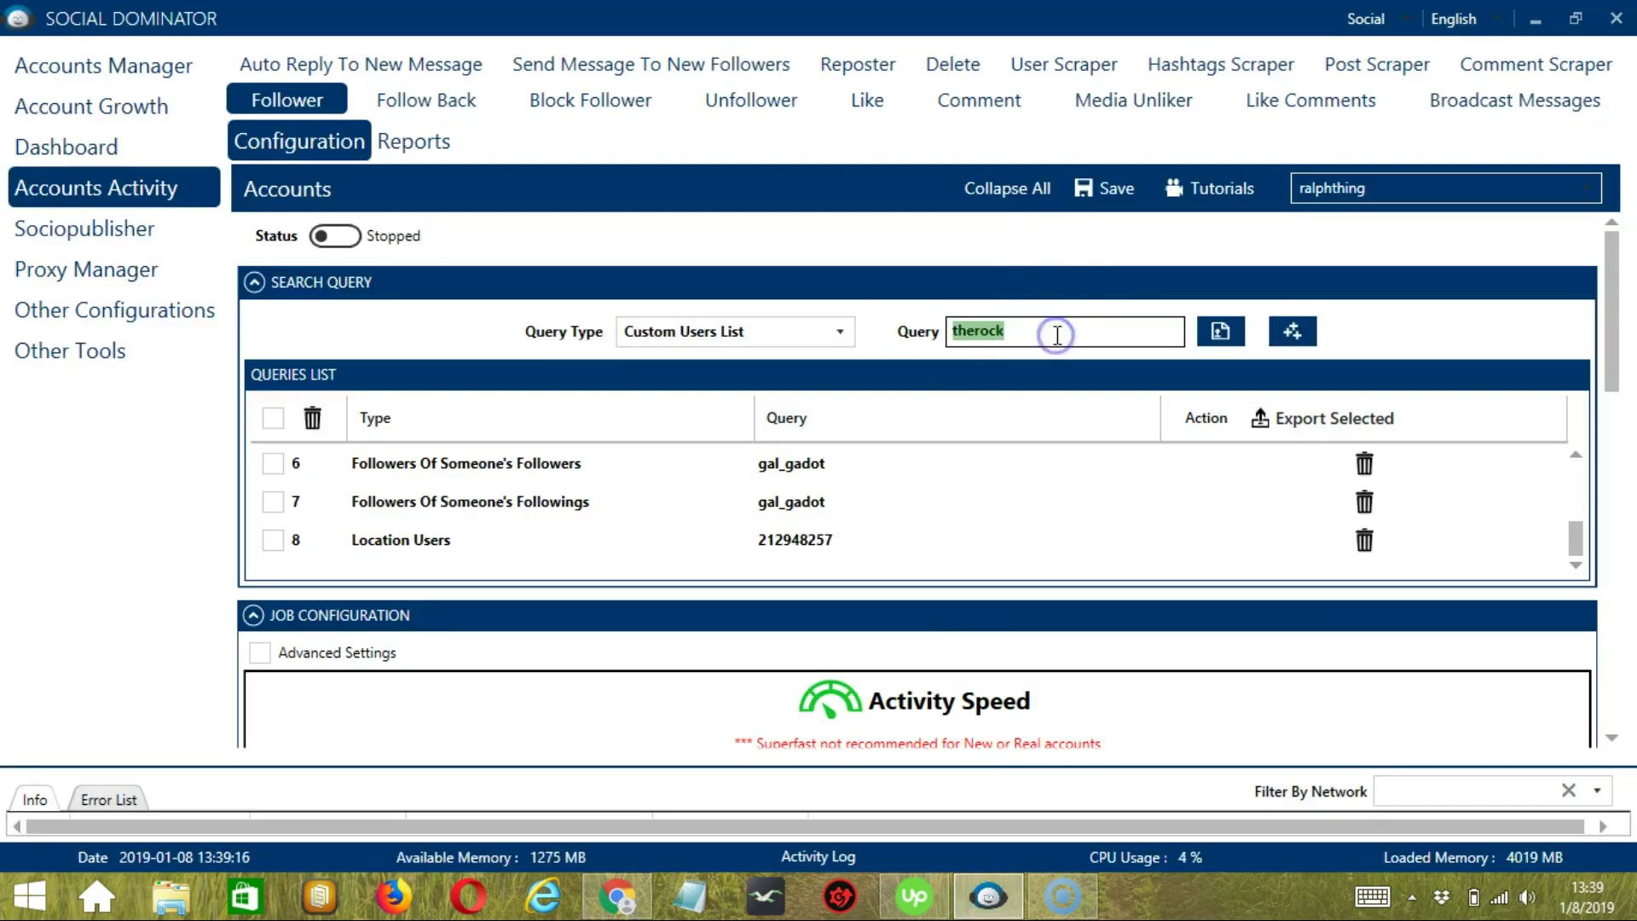
click(1293, 333)
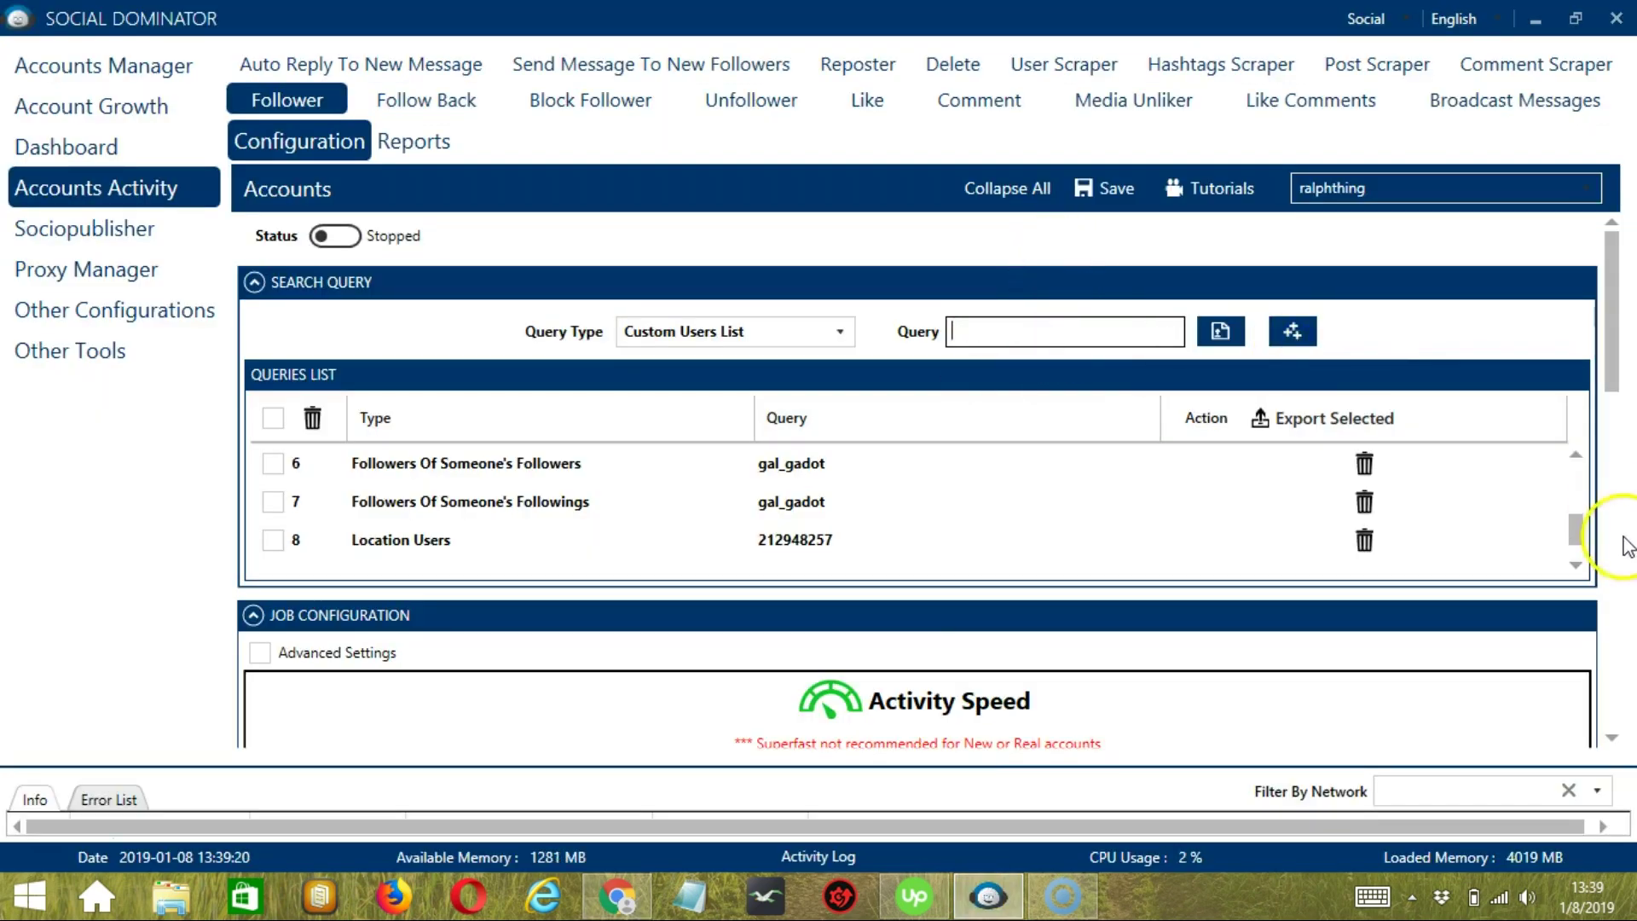
click(1578, 565)
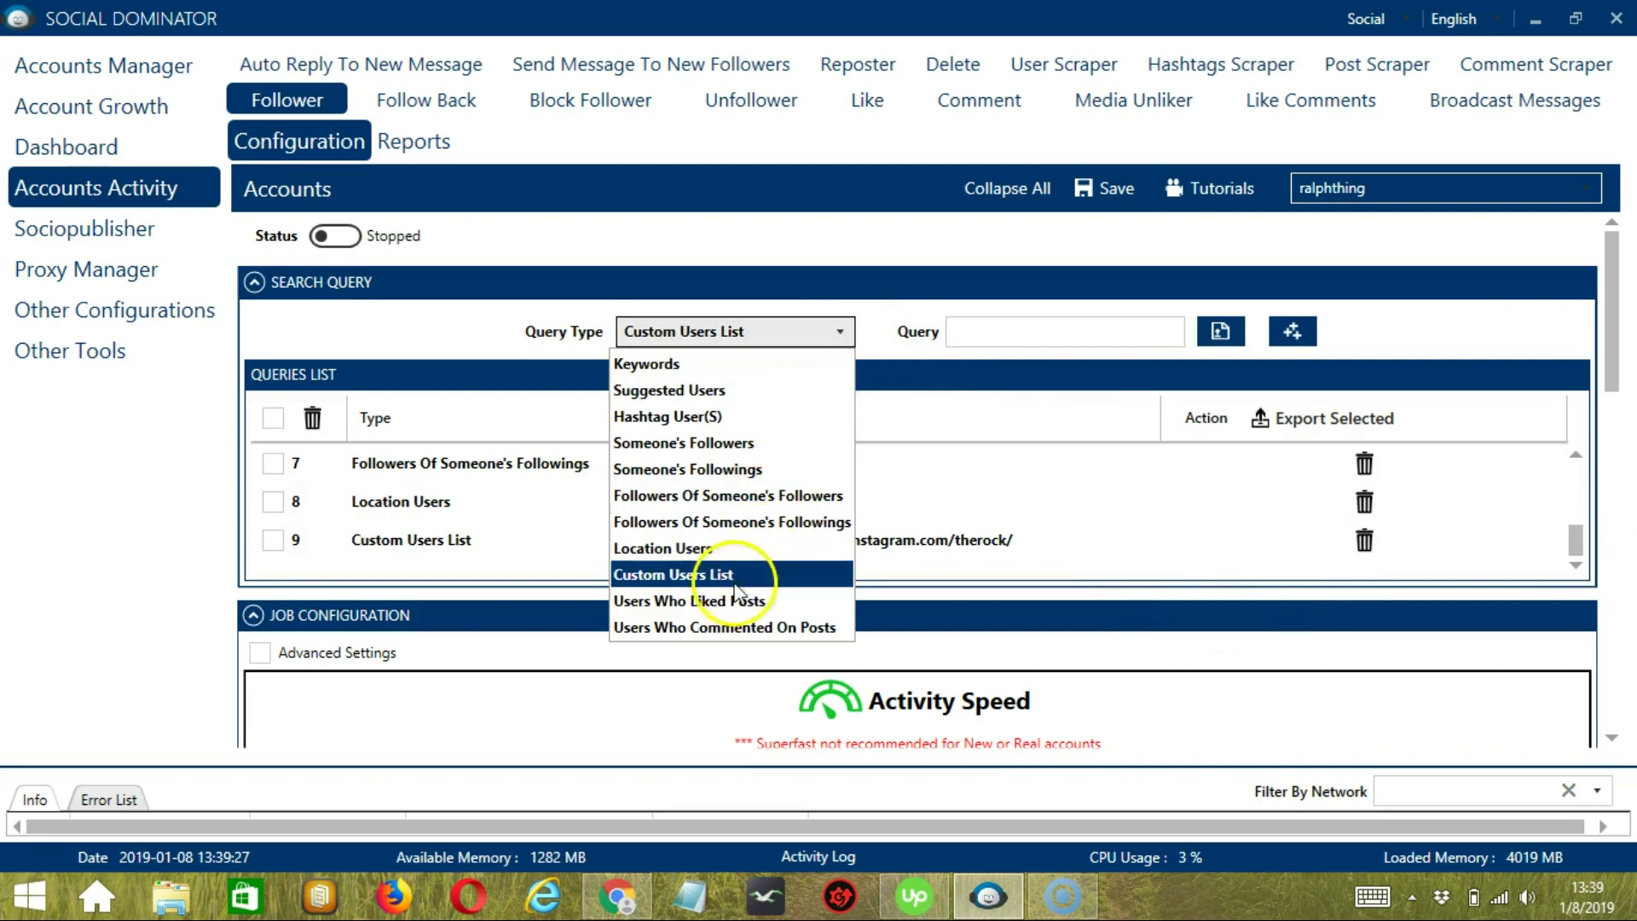
Set the query type to Users Who Liked Posts and open gal_gadot's Aquaman post in a new Chrome tab.
click(730, 607)
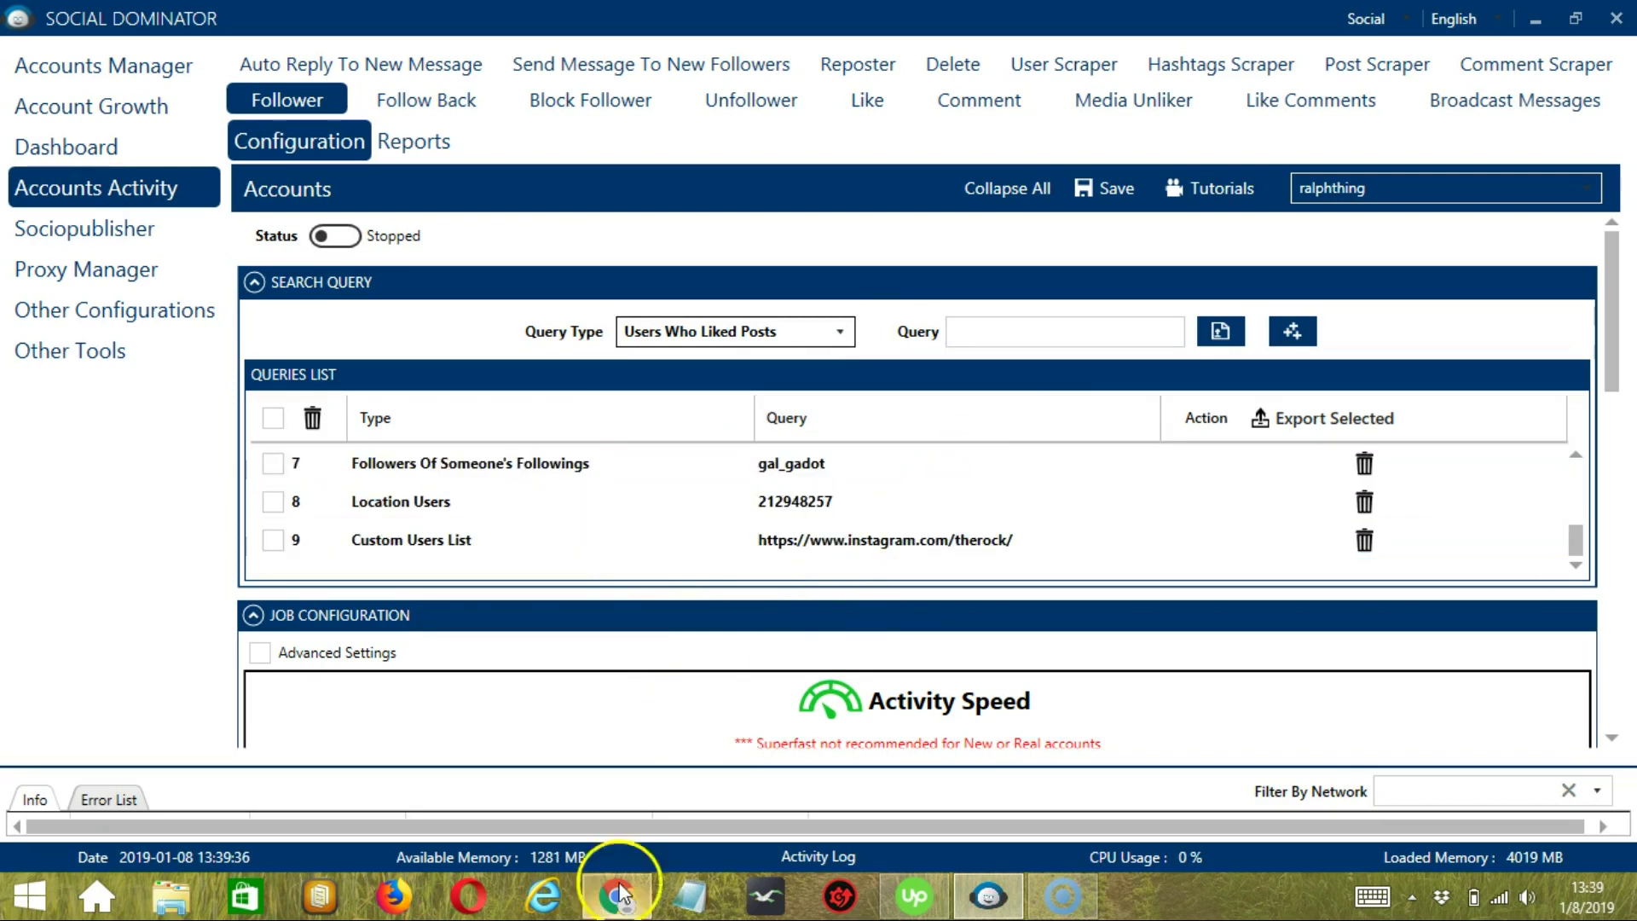
mouse_move(617, 895)
click(614, 768)
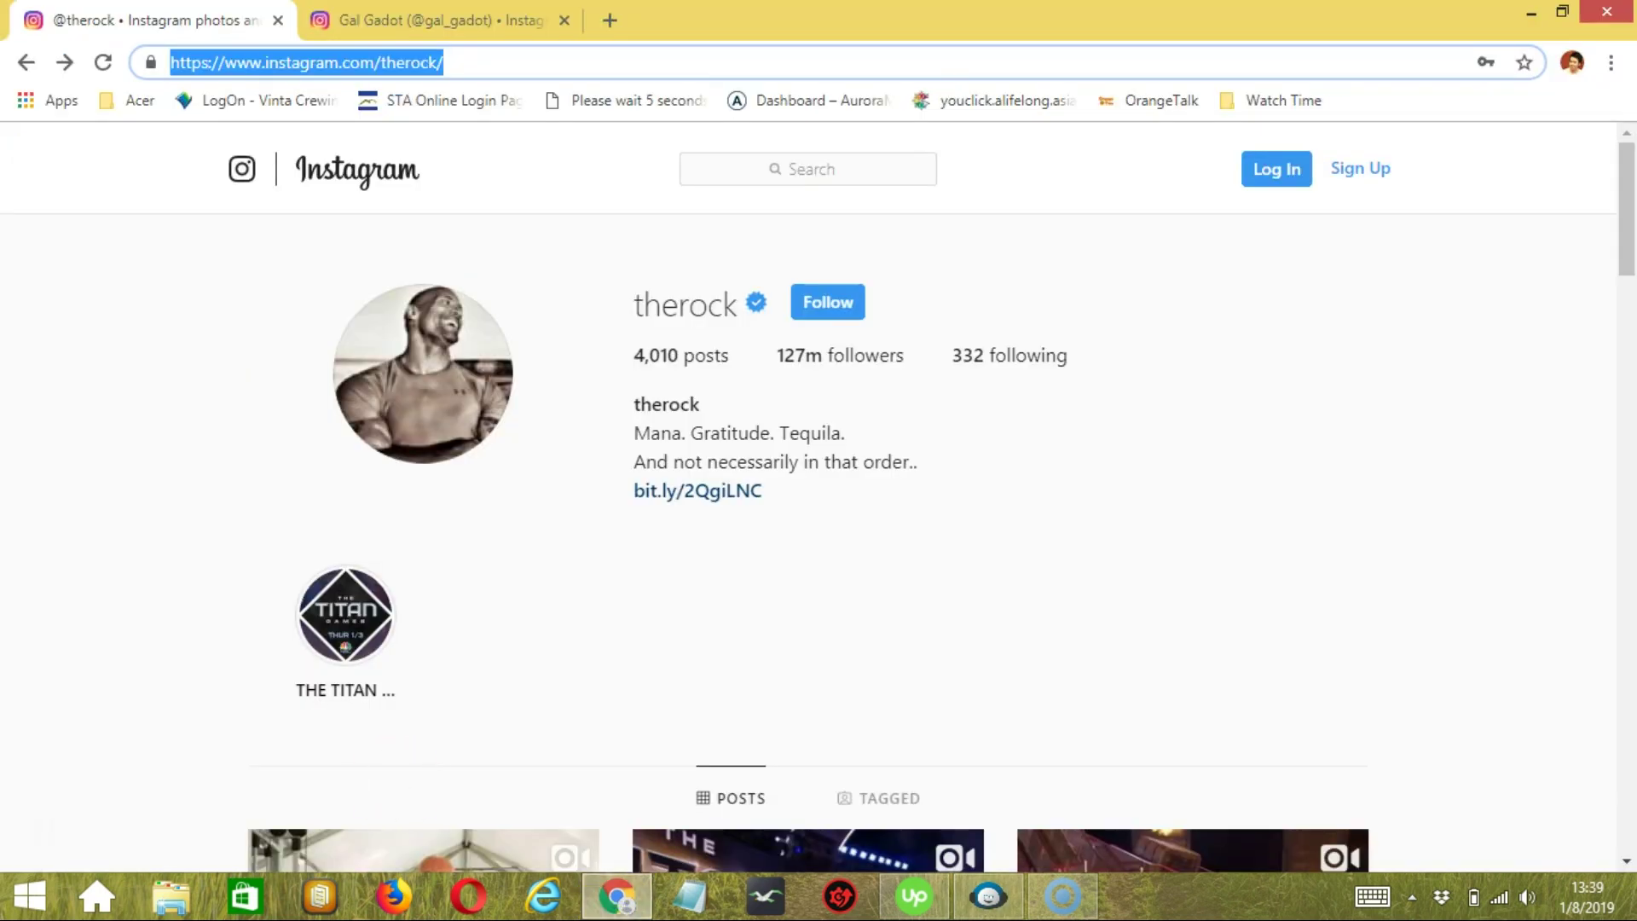
click(376, 19)
scroll(1505, 563, down, 12)
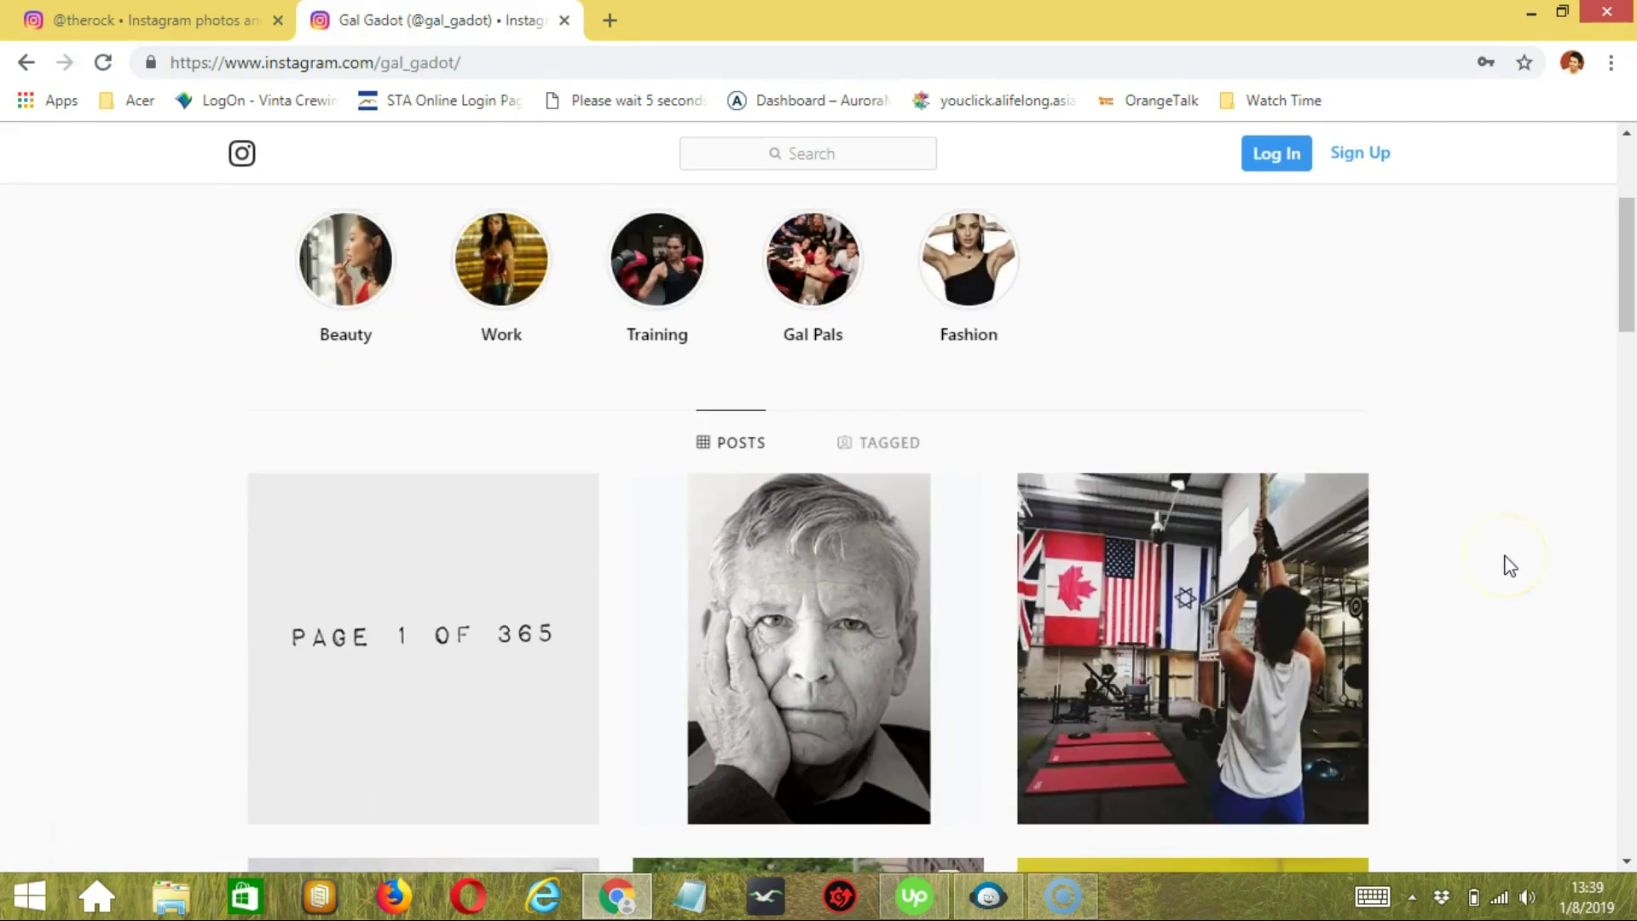
scroll(1510, 565, down, 3)
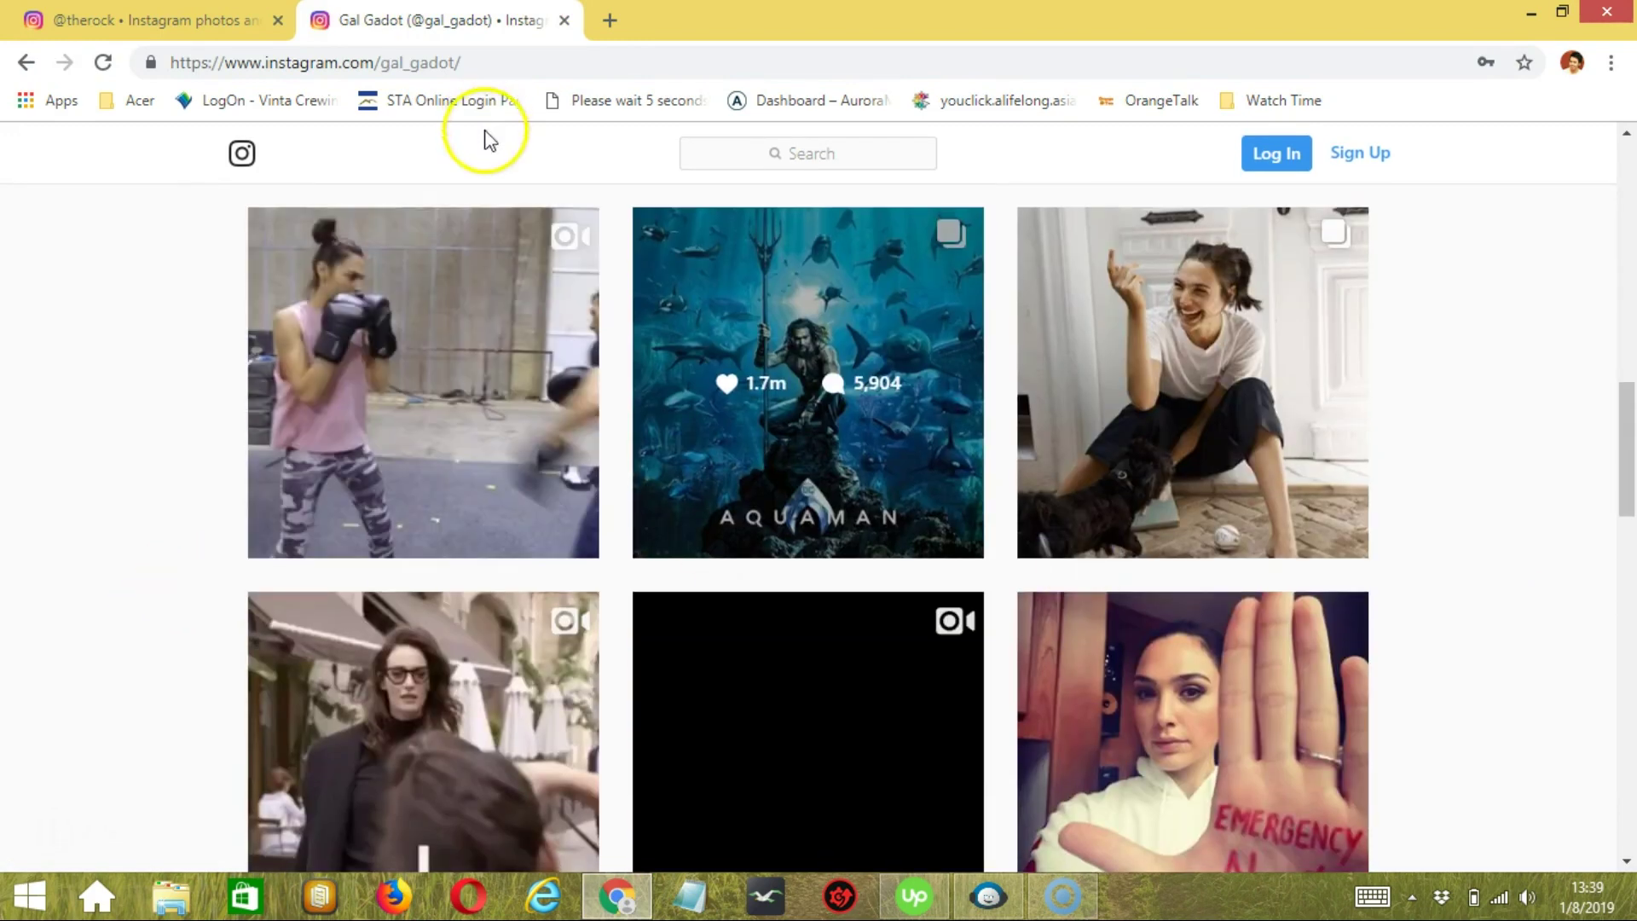
right_click(792, 326)
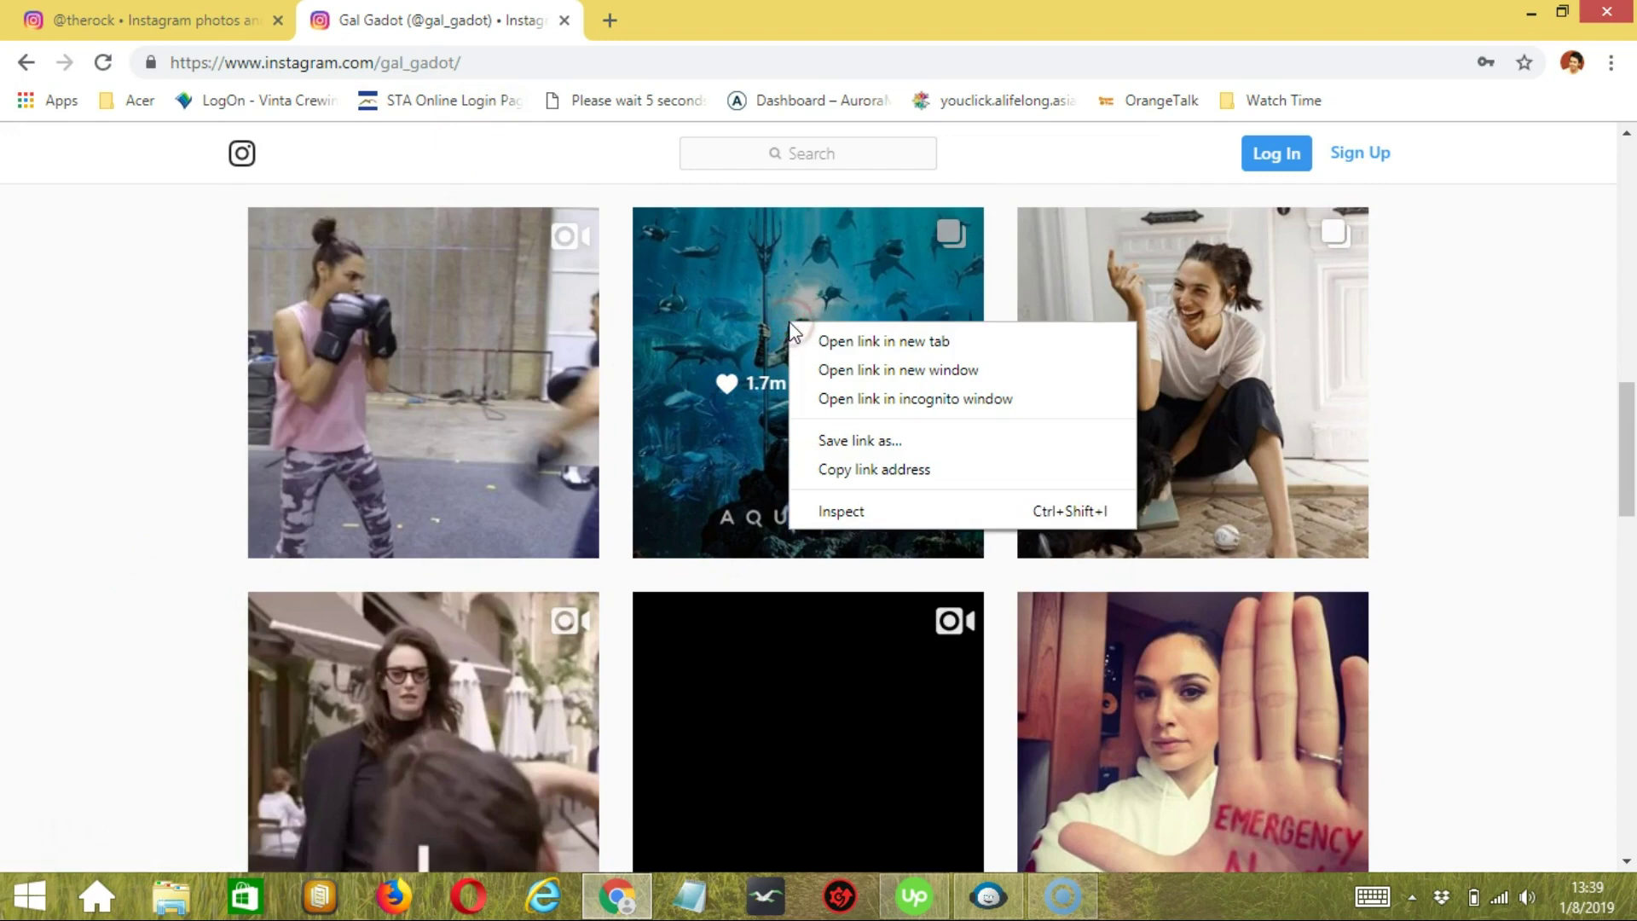
click(851, 343)
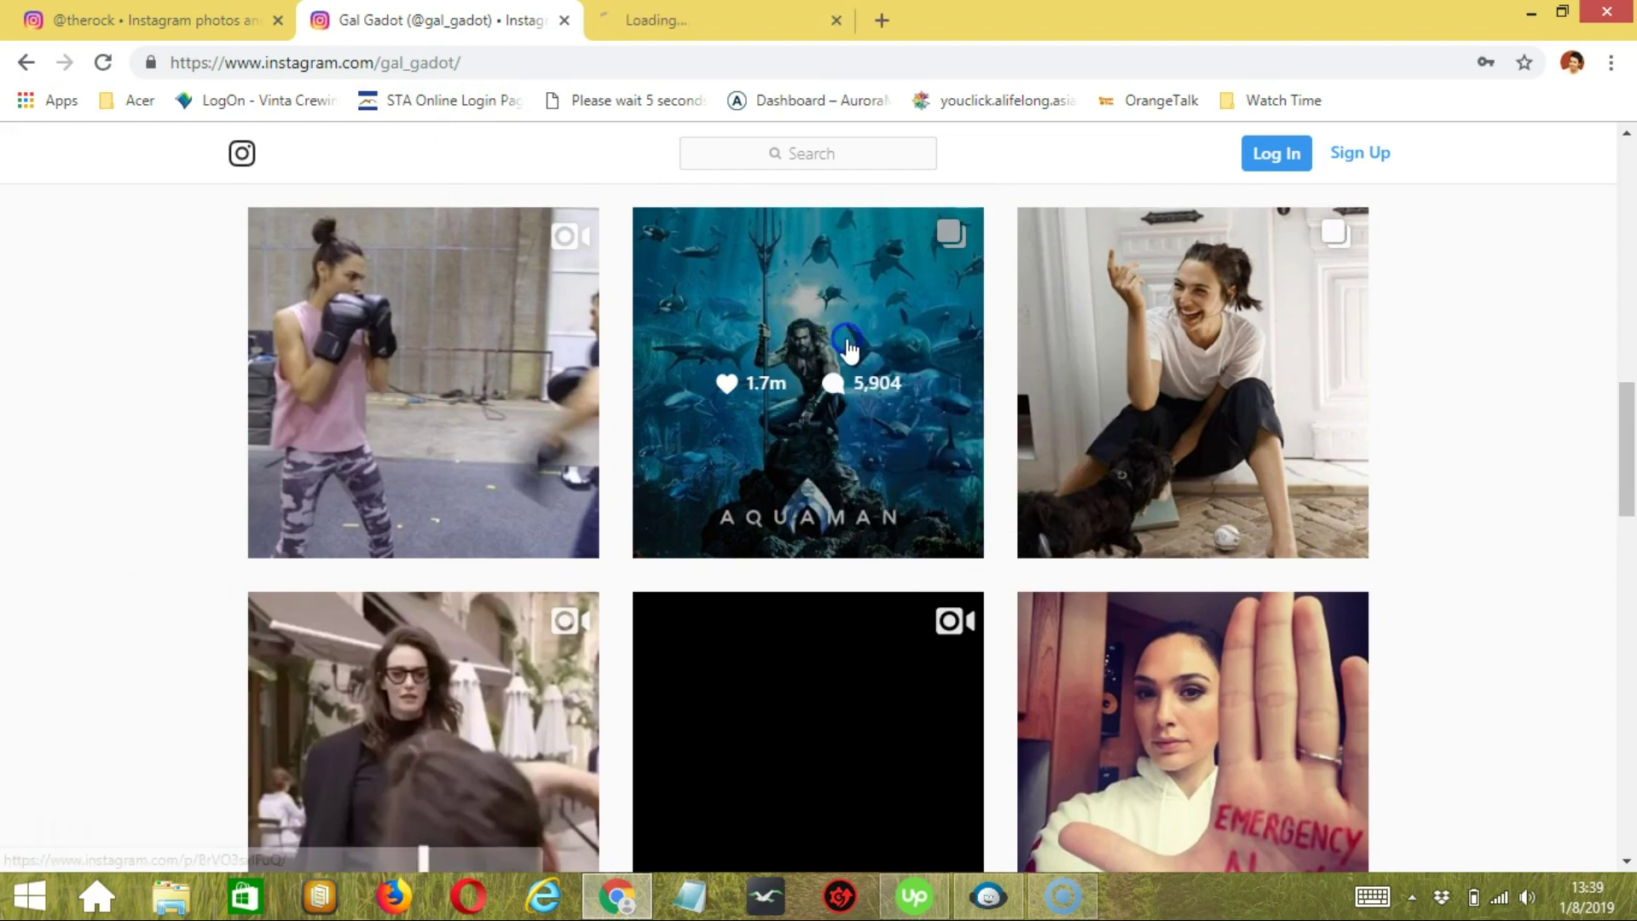
key(ctrl+Tab)
Copy the Aquaman post's web address from Chrome and, in Social Dominator, add it to the queries list as a Users Who Liked Posts query.
click(503, 62)
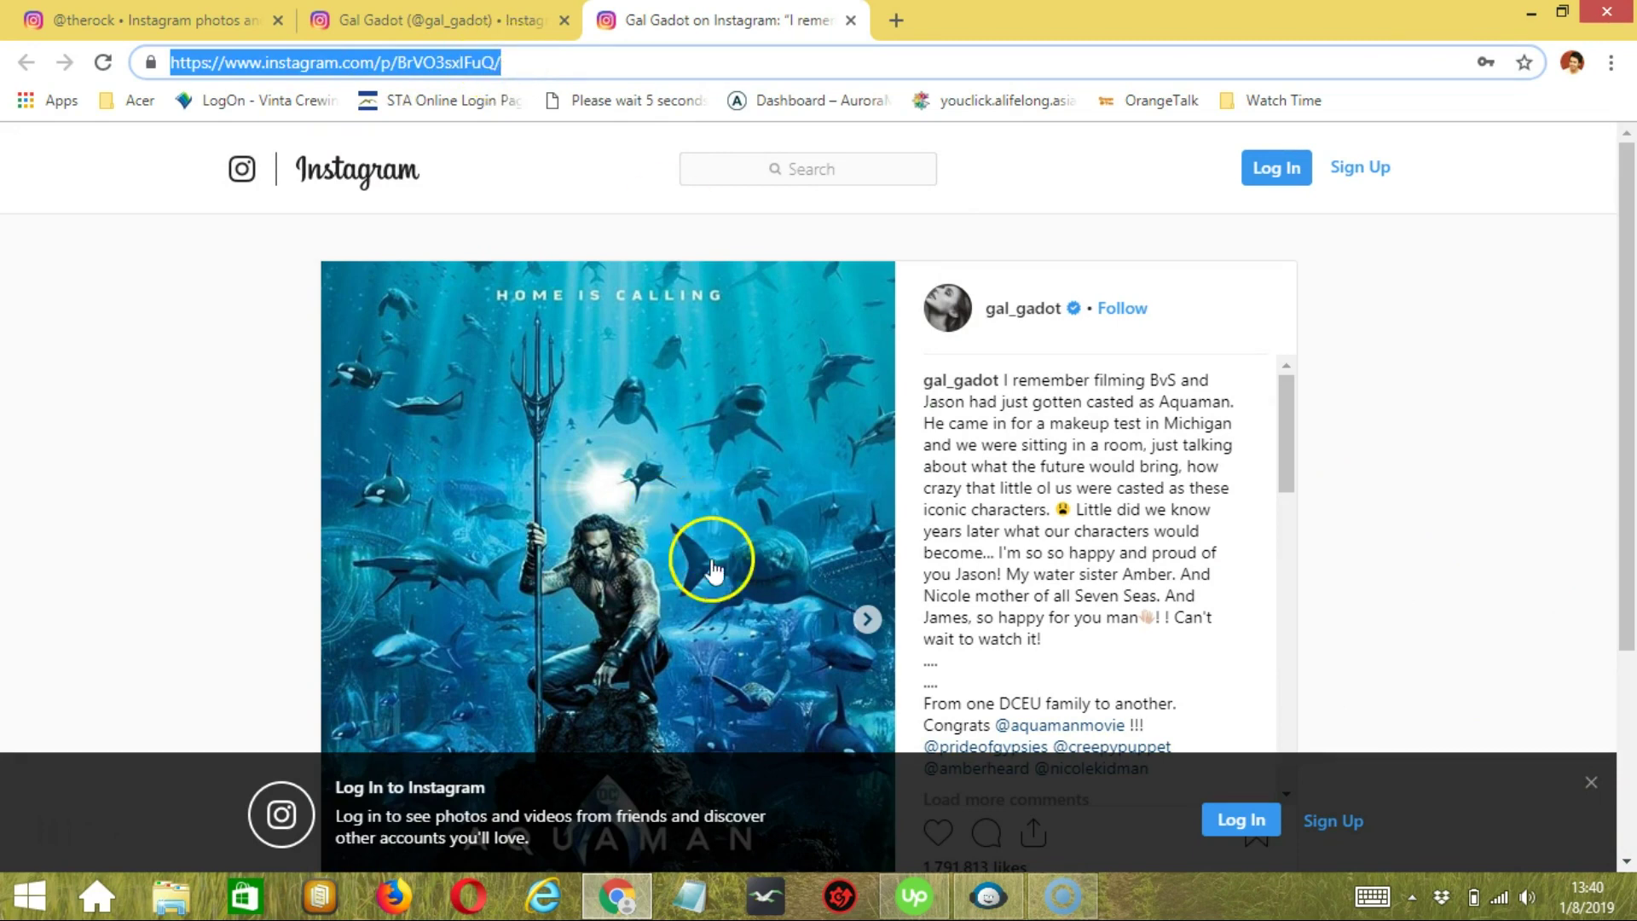
click(968, 910)
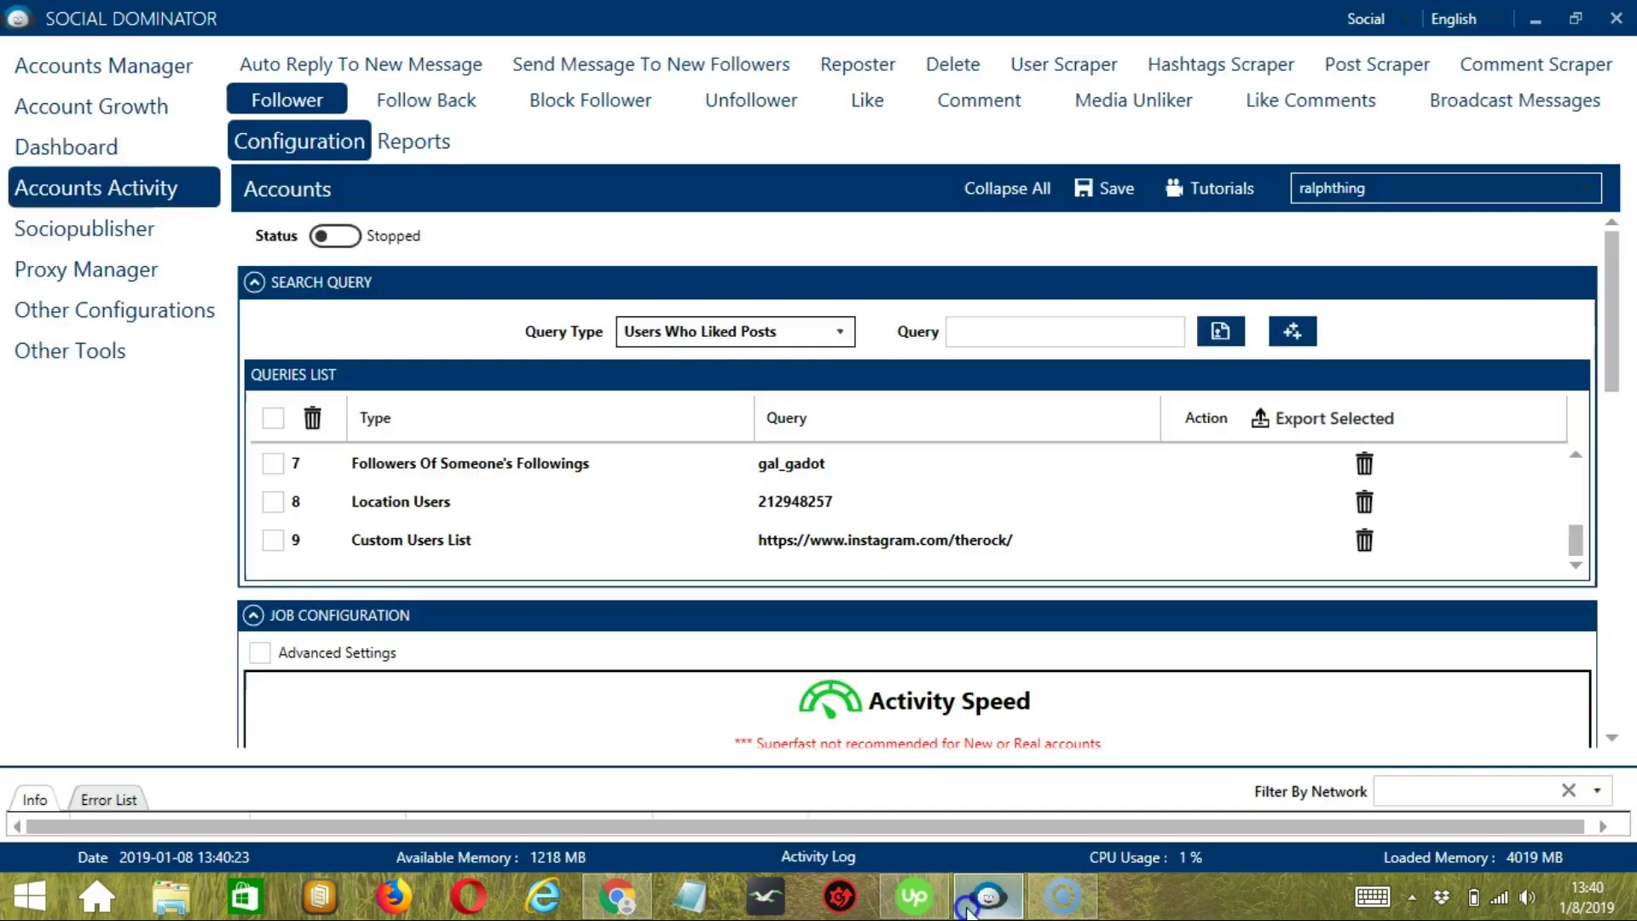
click(1005, 333)
text(https://www.instagram.com/p/BrVO3sxlFuQ/)
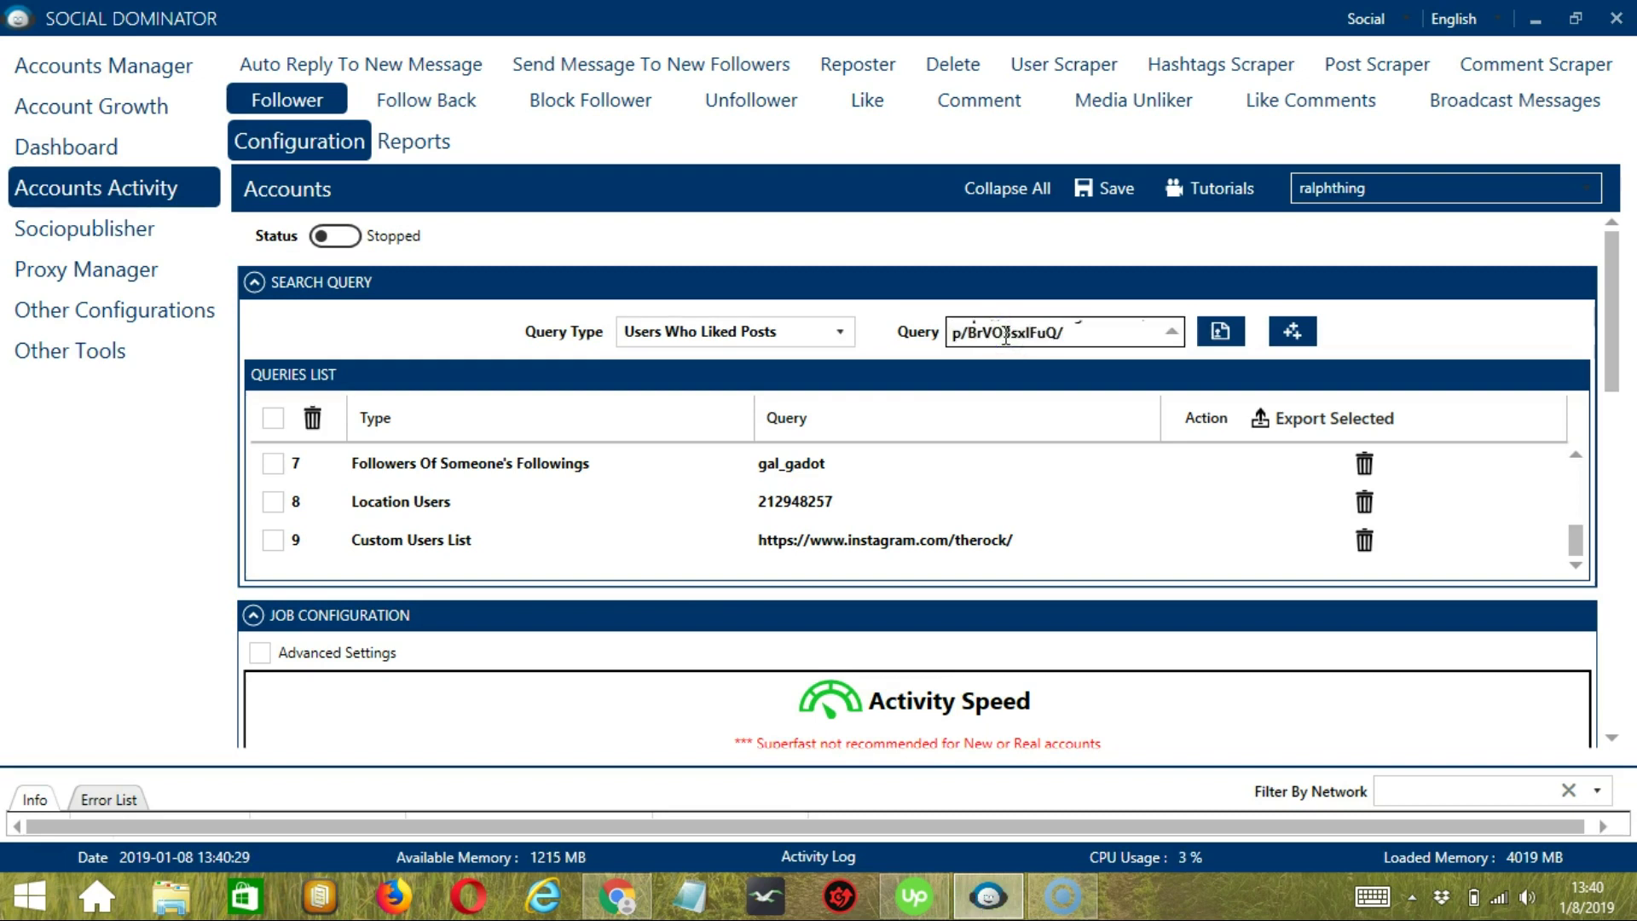
click(1293, 331)
scroll(1577, 546, down, 1)
click(1000, 553)
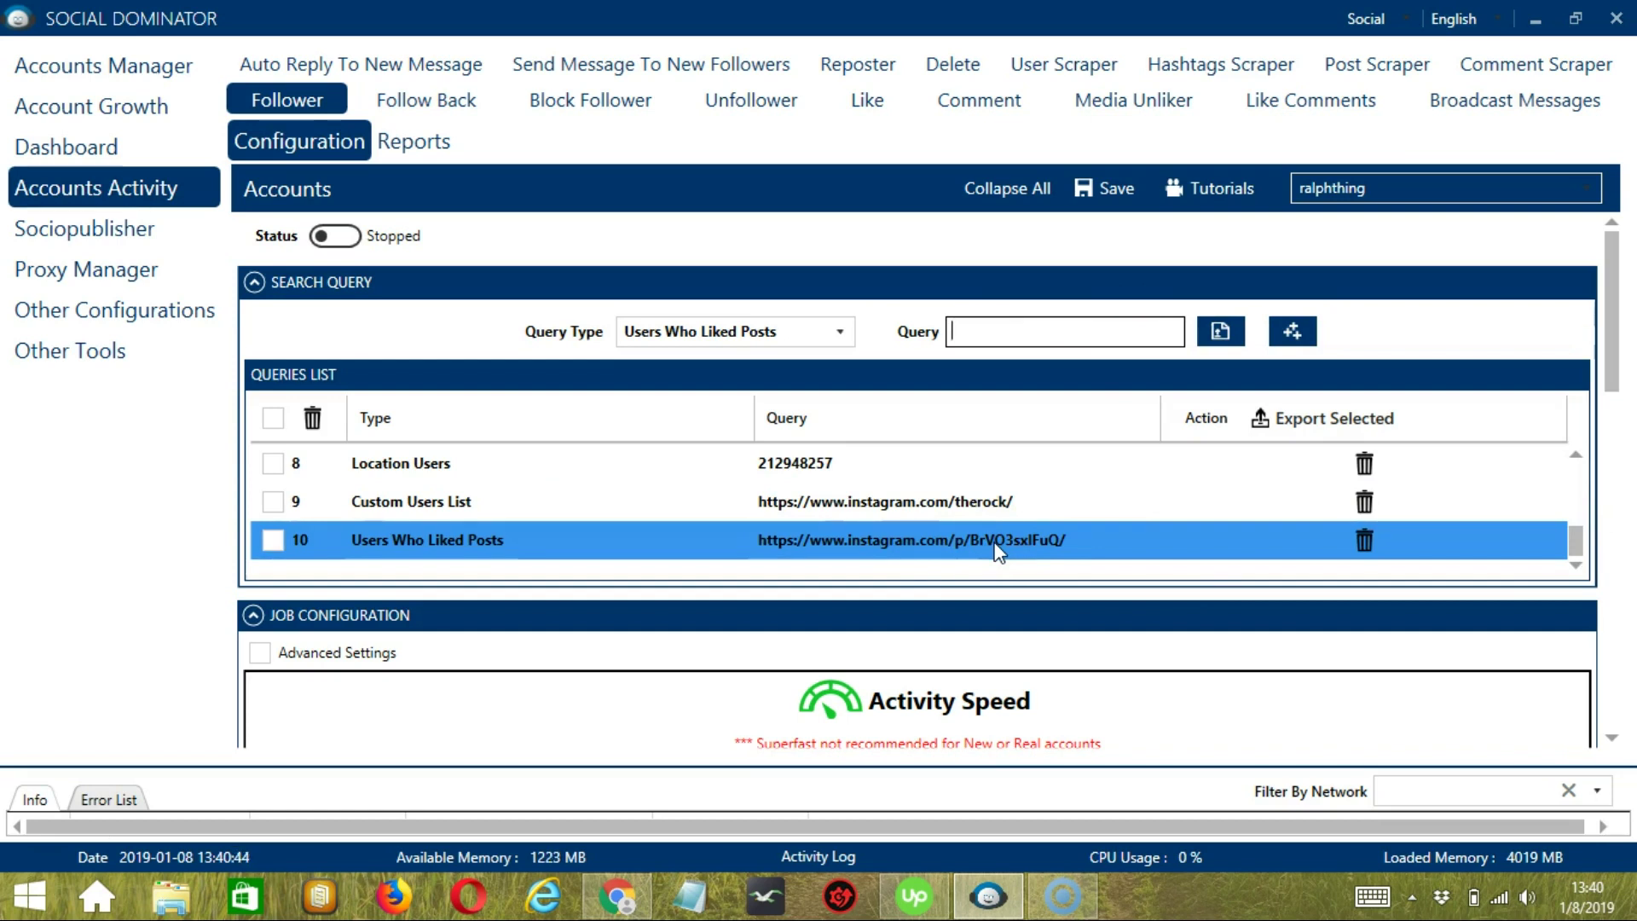
click(1016, 596)
Add the same post address as a Users Who Commented On Posts query and delete the Keywords query "foodies" from the queries list.
click(839, 330)
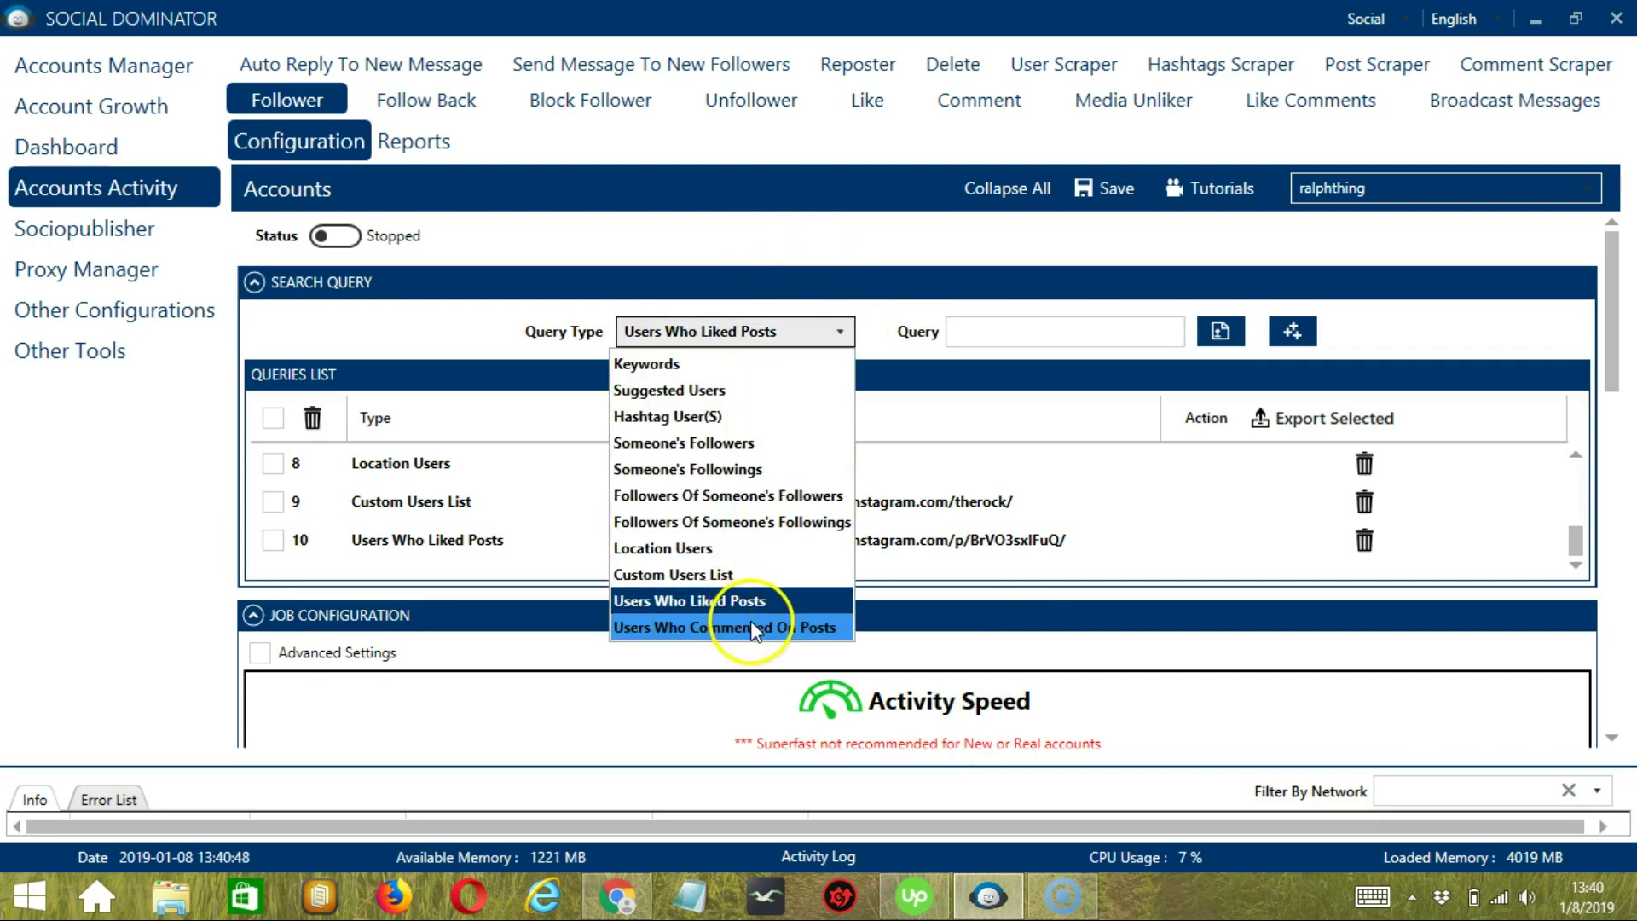
click(753, 631)
click(1027, 334)
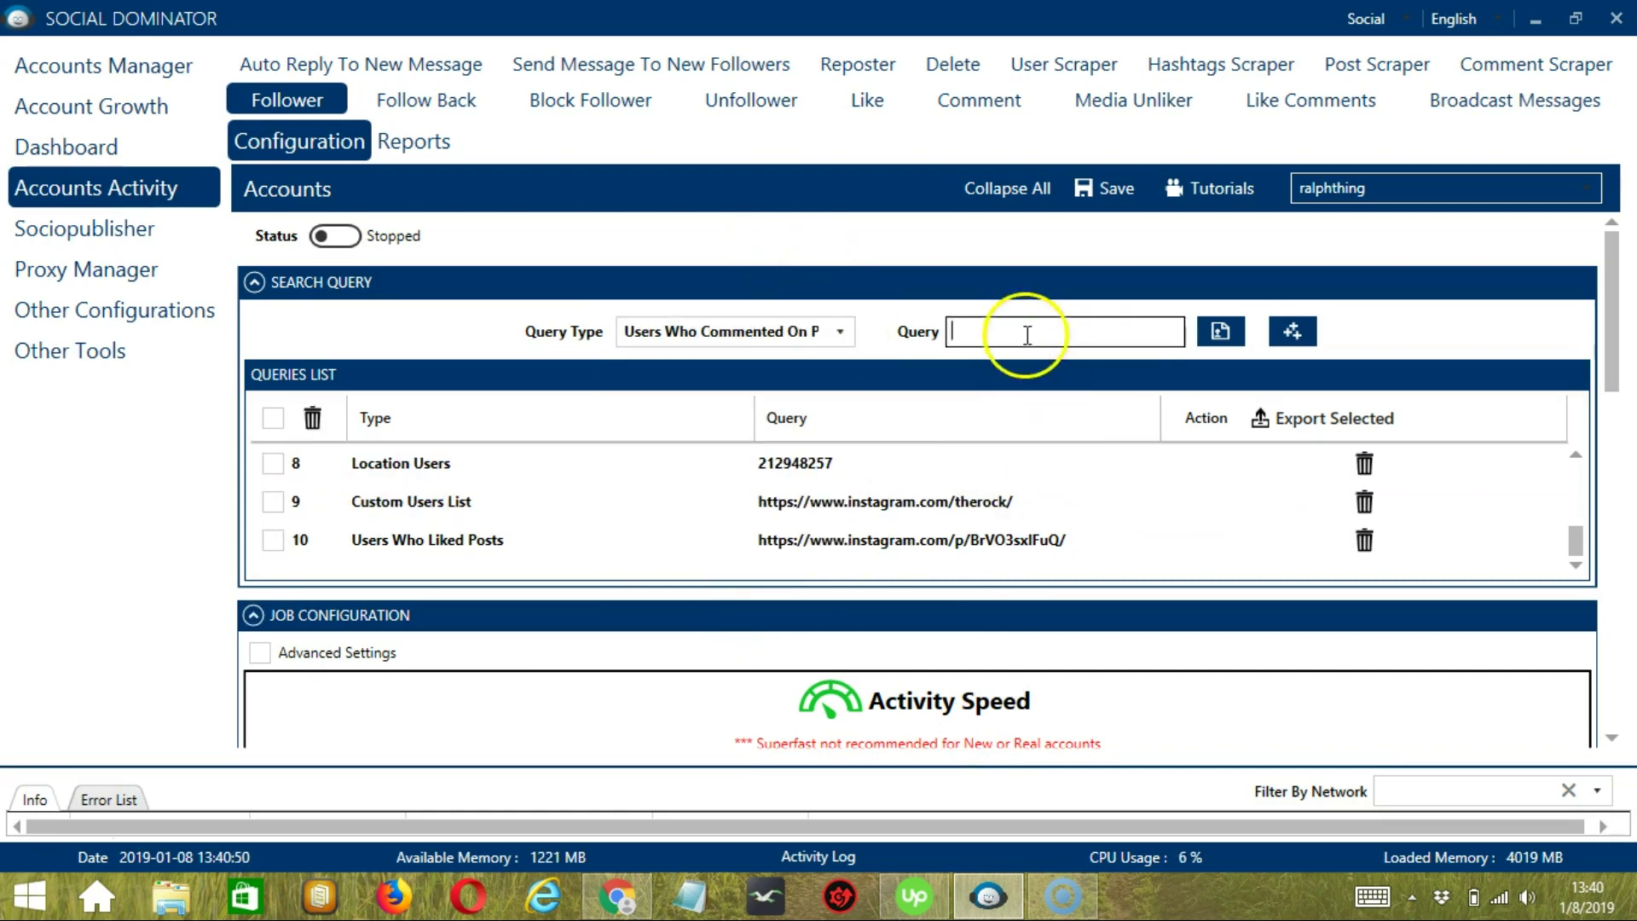
text(https://www.instagram.com/p/BrVO3sxlFuQ/)
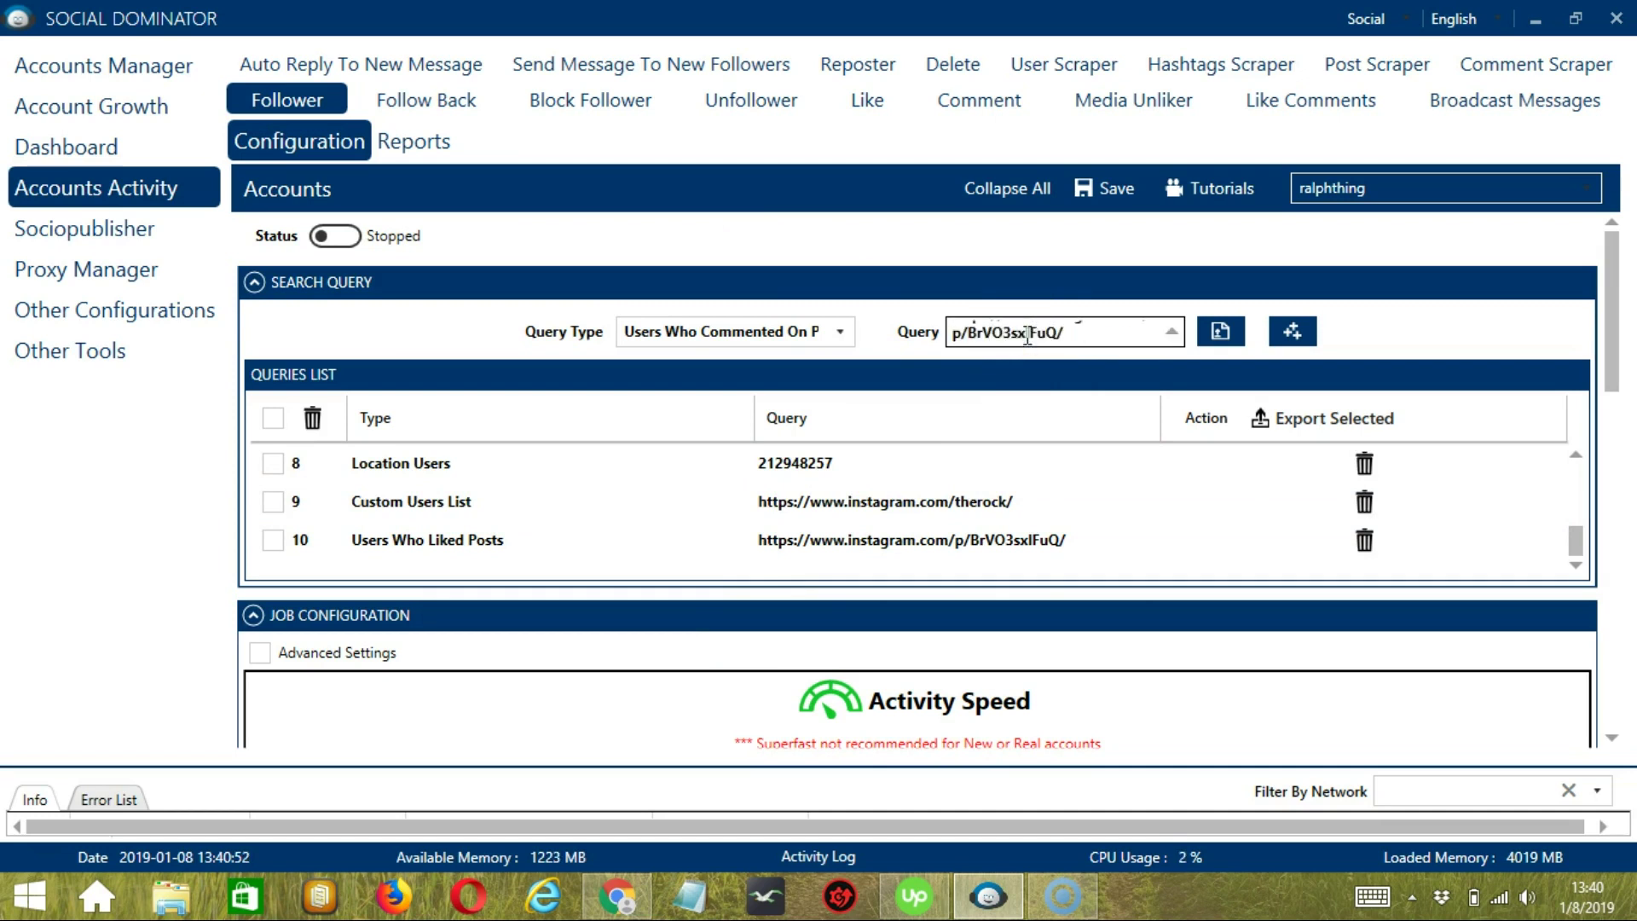
click(1295, 333)
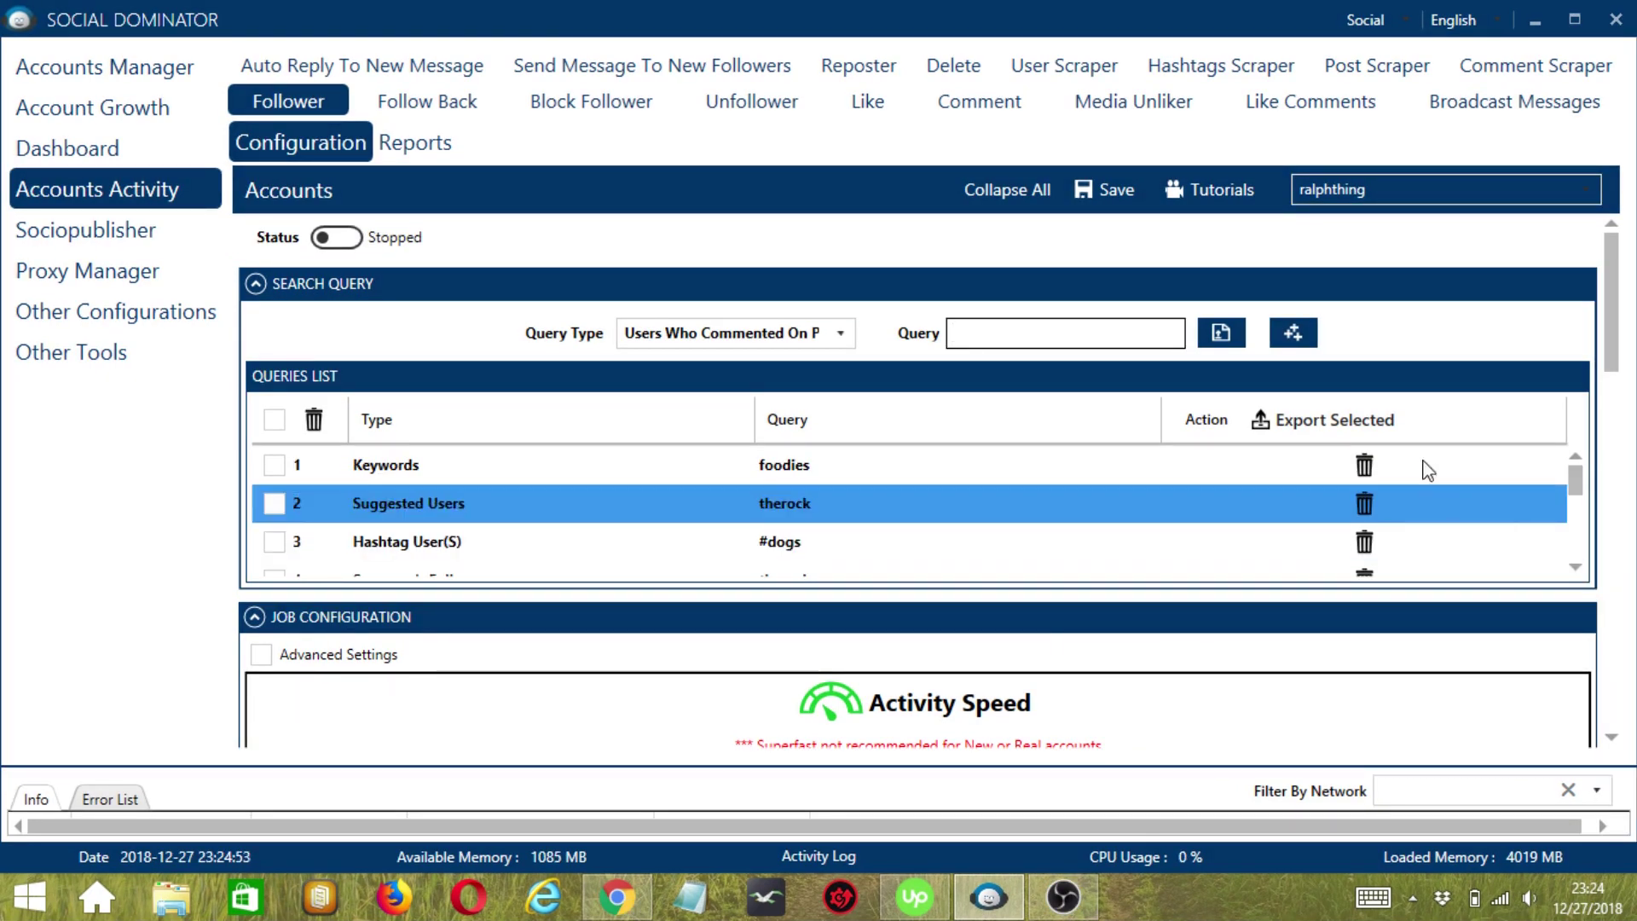
click(1365, 465)
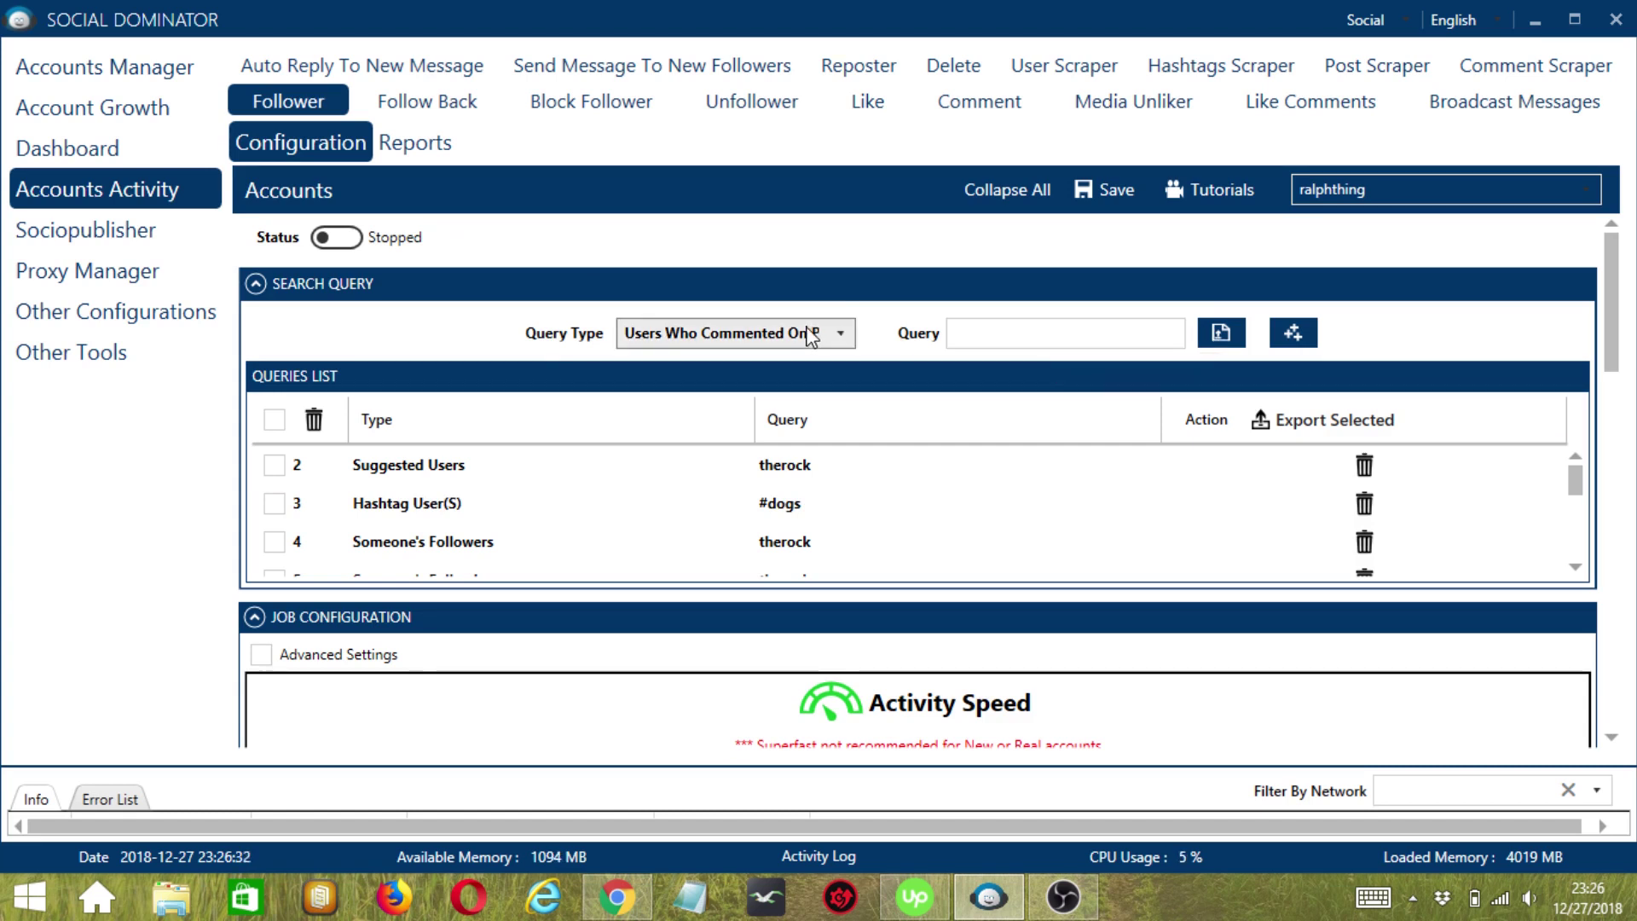
Set the query type to Hashtag User(S) and import the queries from queries.txt on the Desktop.
click(842, 334)
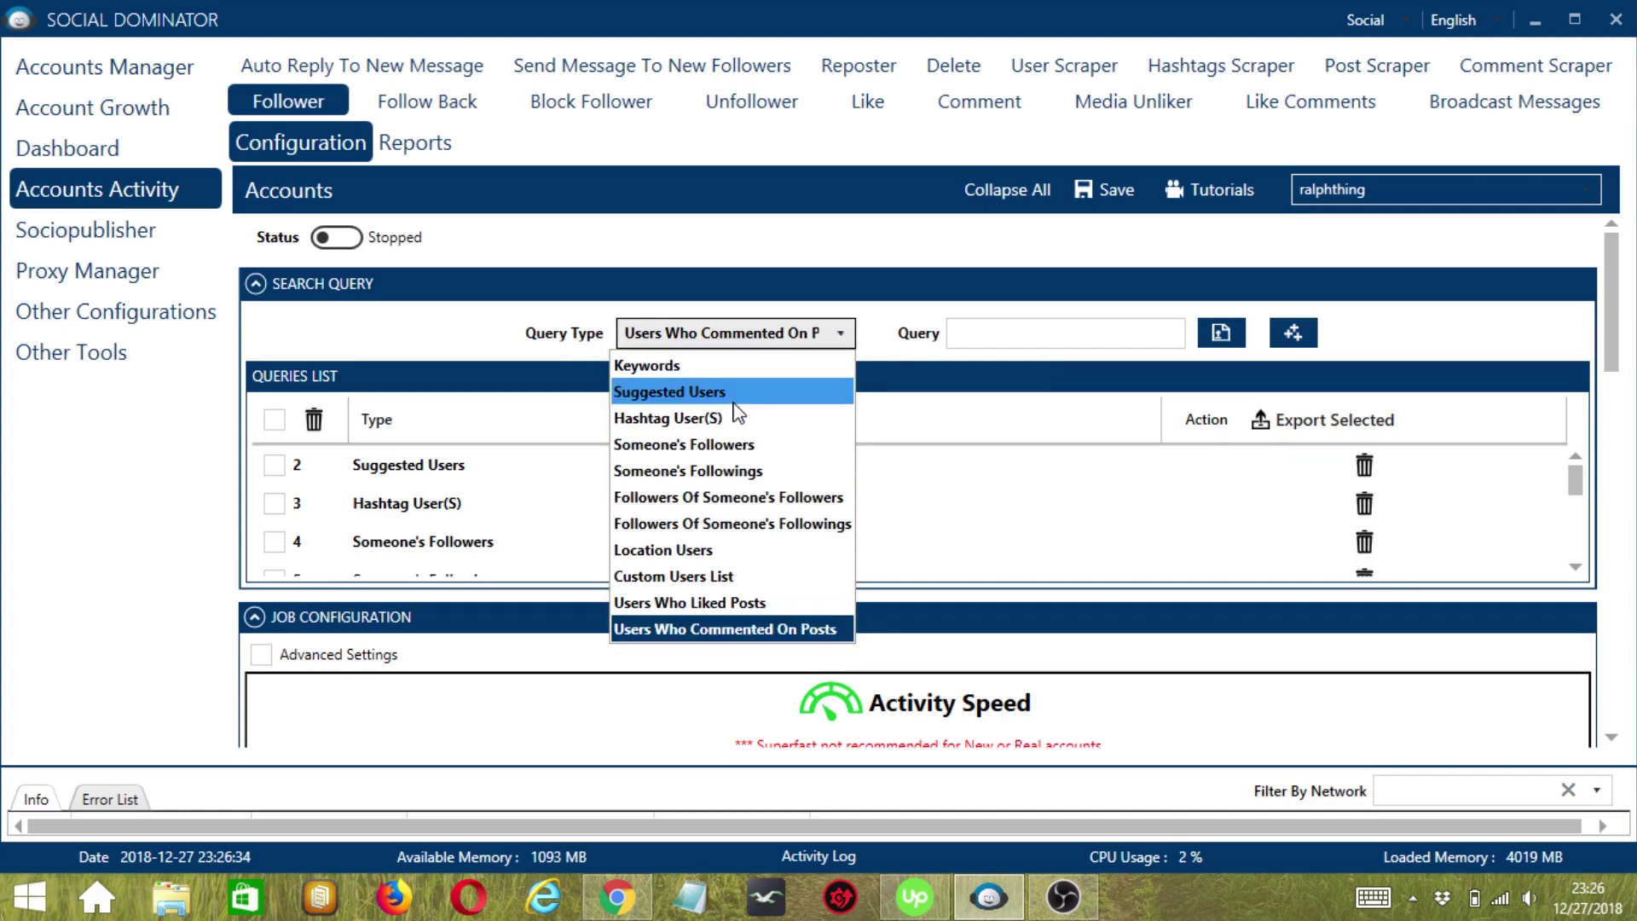
click(738, 422)
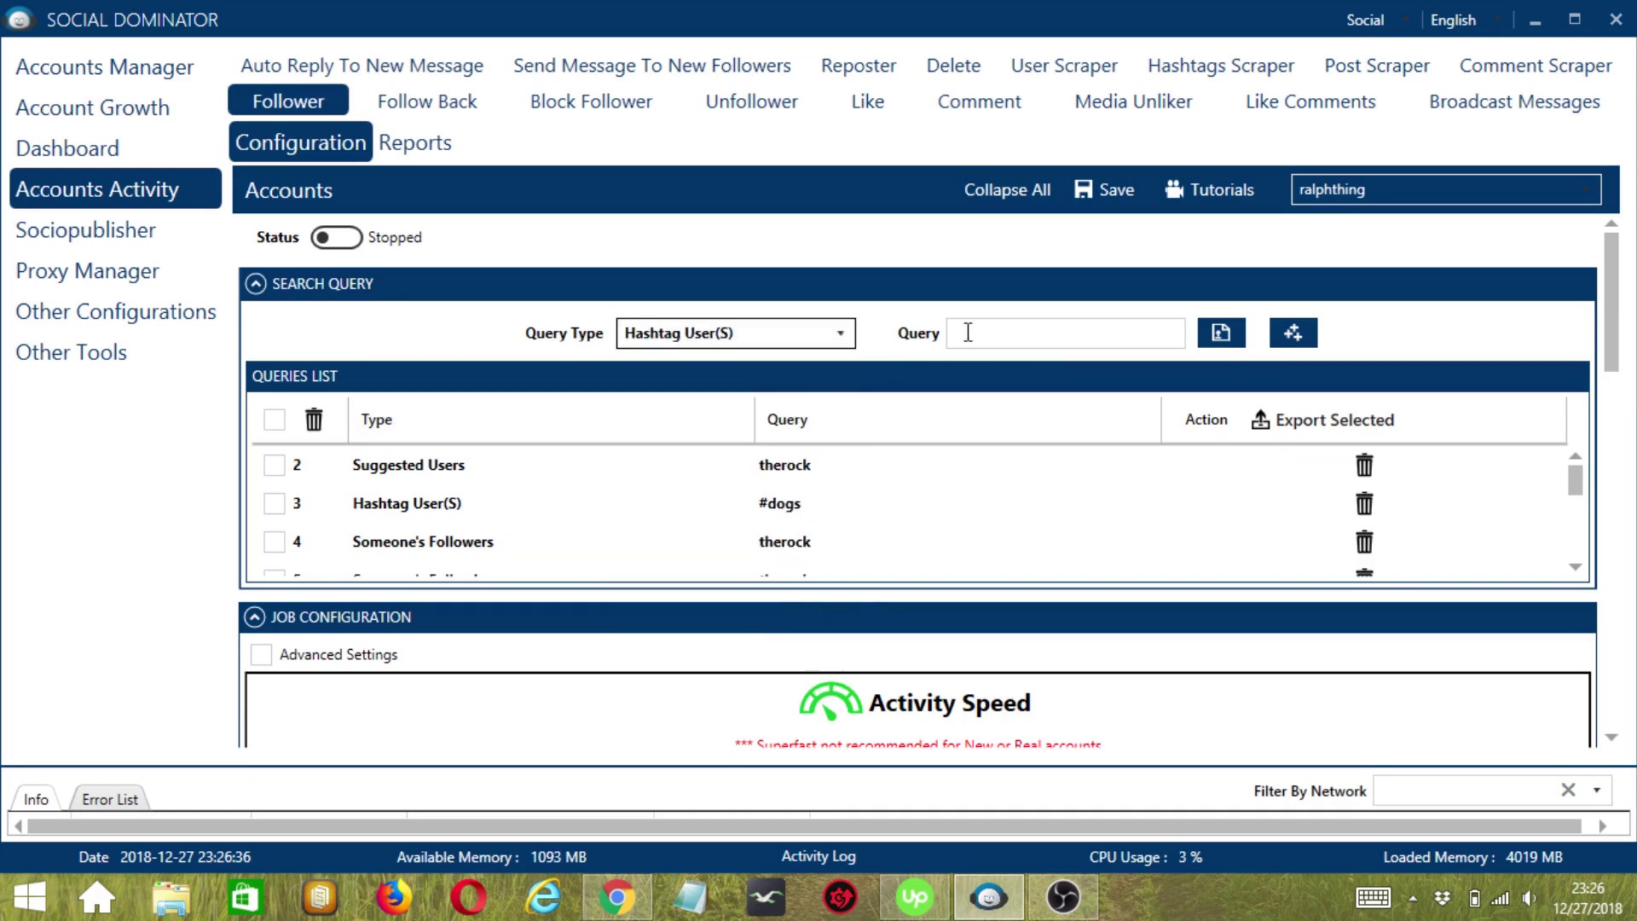
click(996, 336)
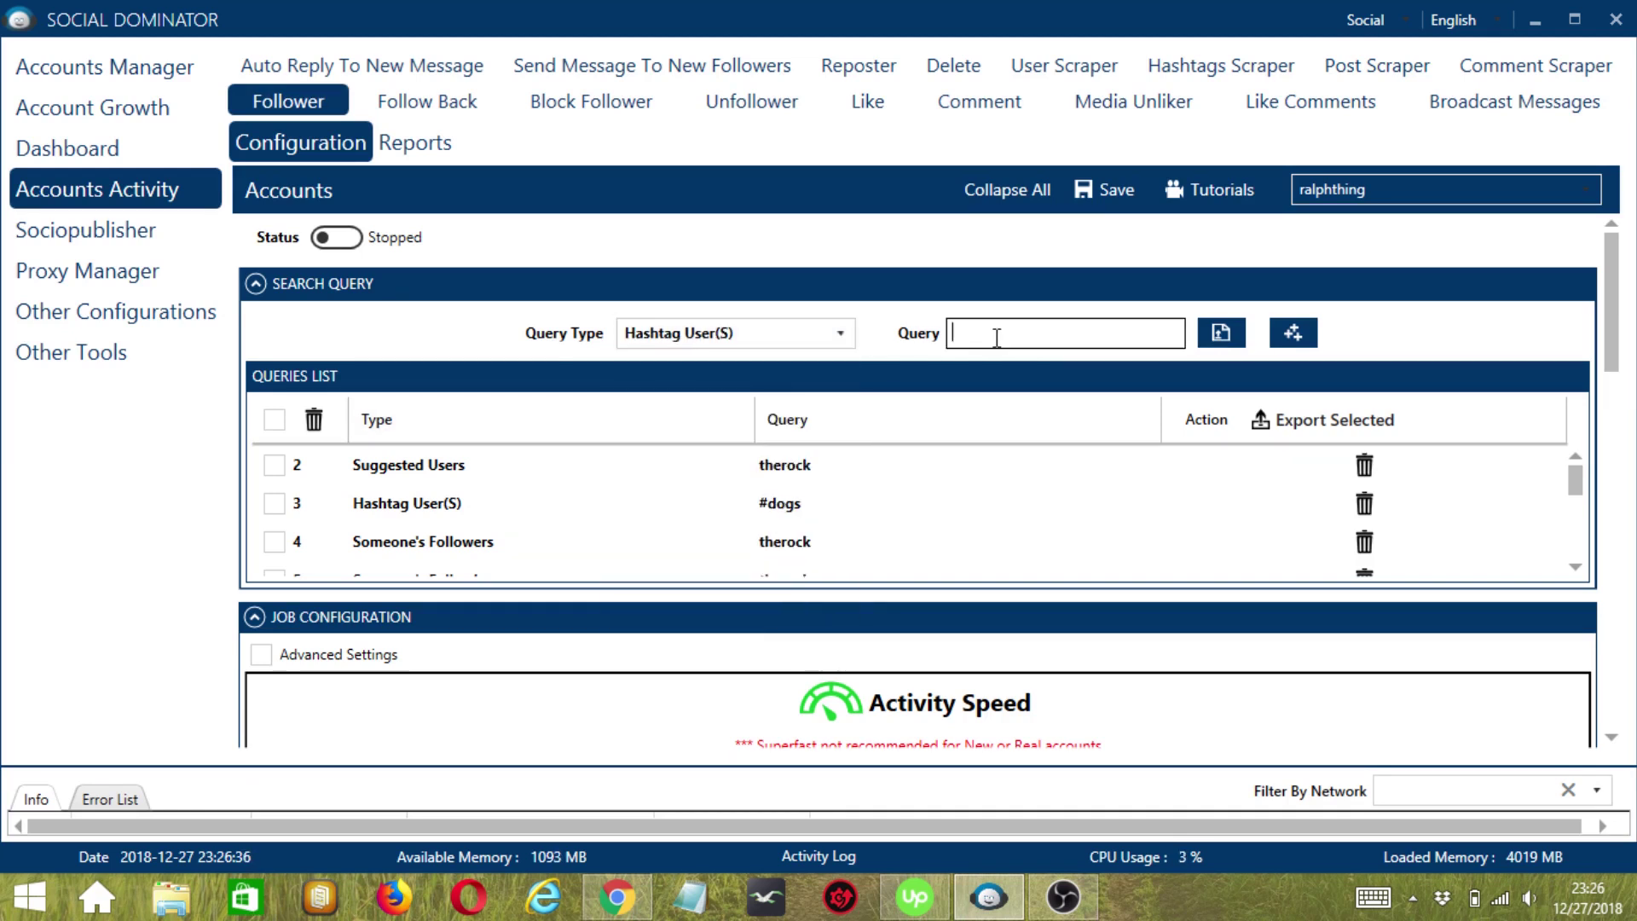
click(1215, 334)
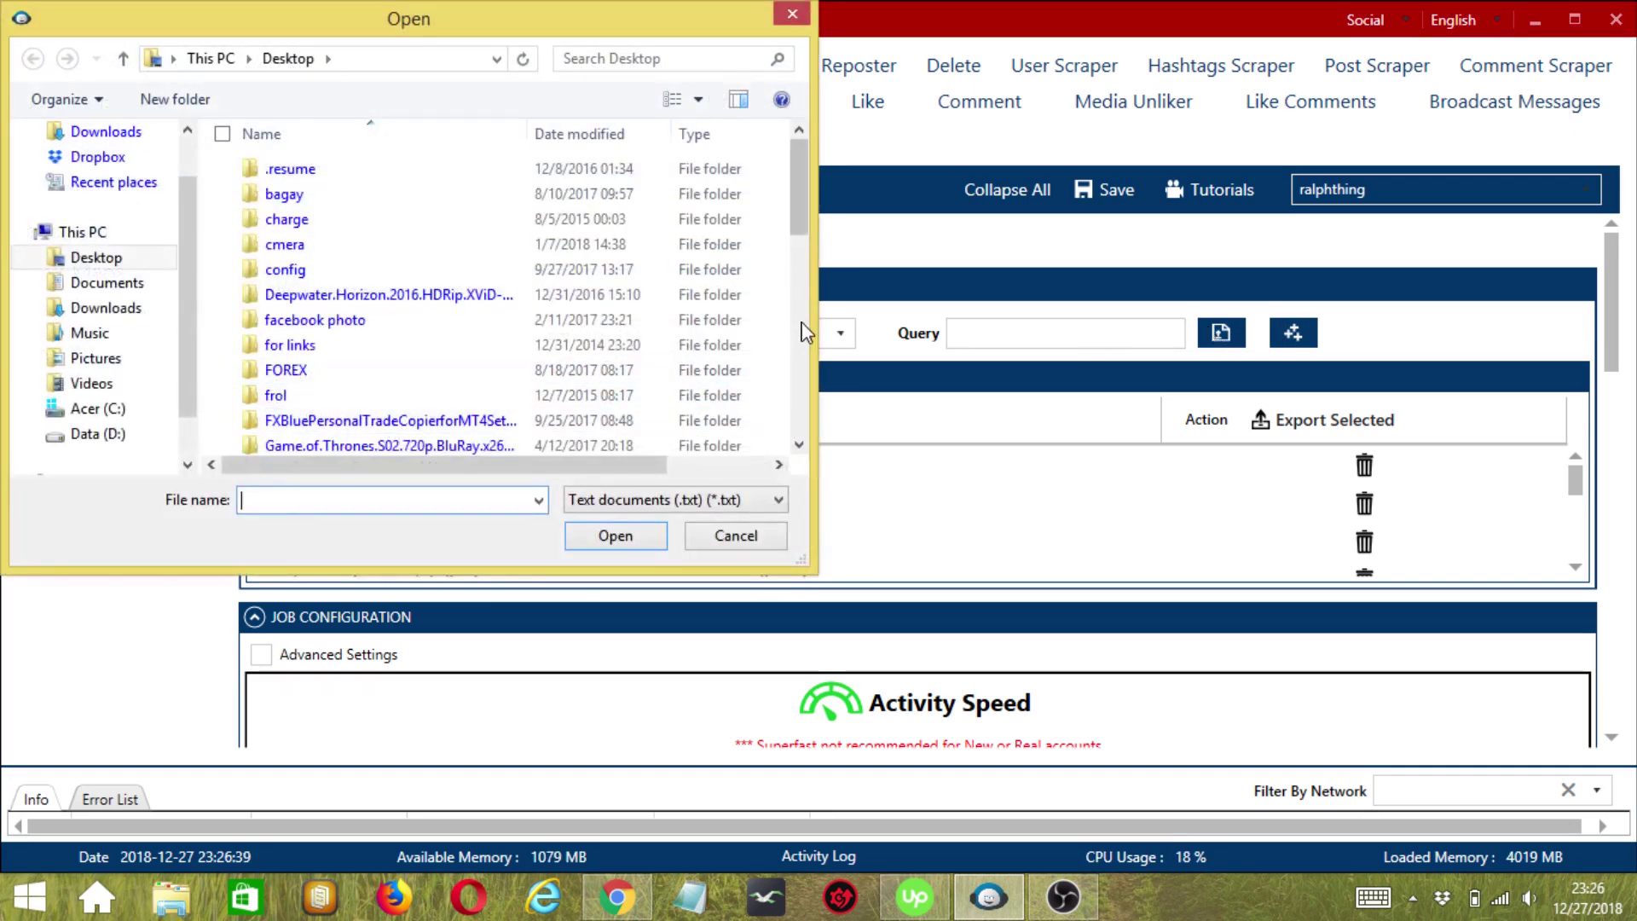
scroll(764, 325, down, 8)
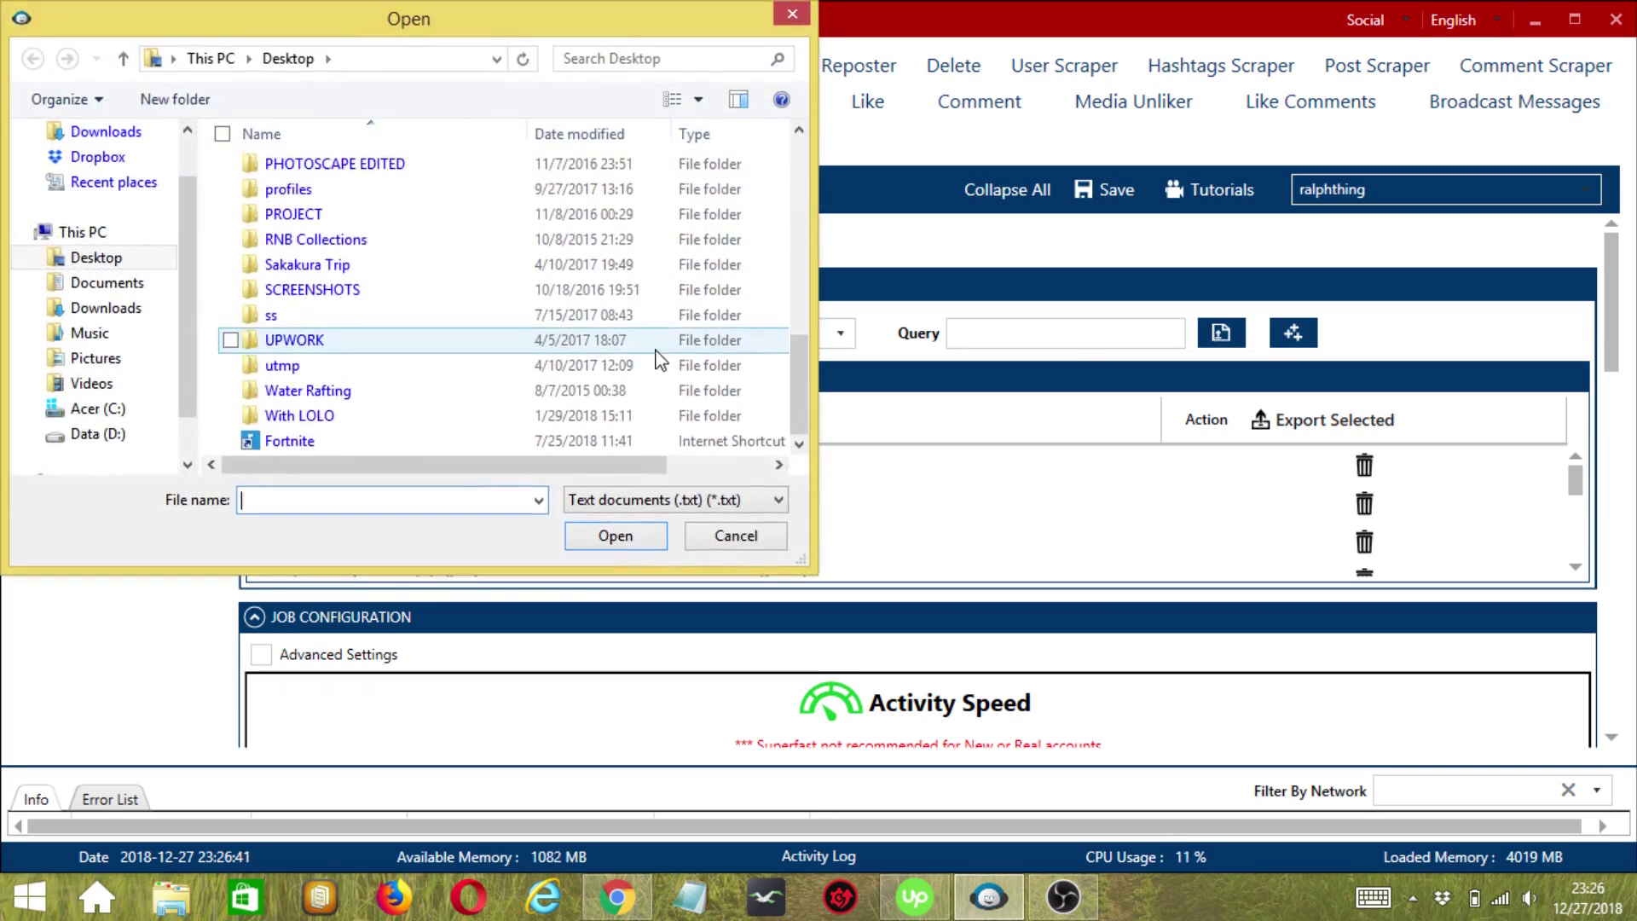
scroll(426, 410, down, 1)
click(326, 443)
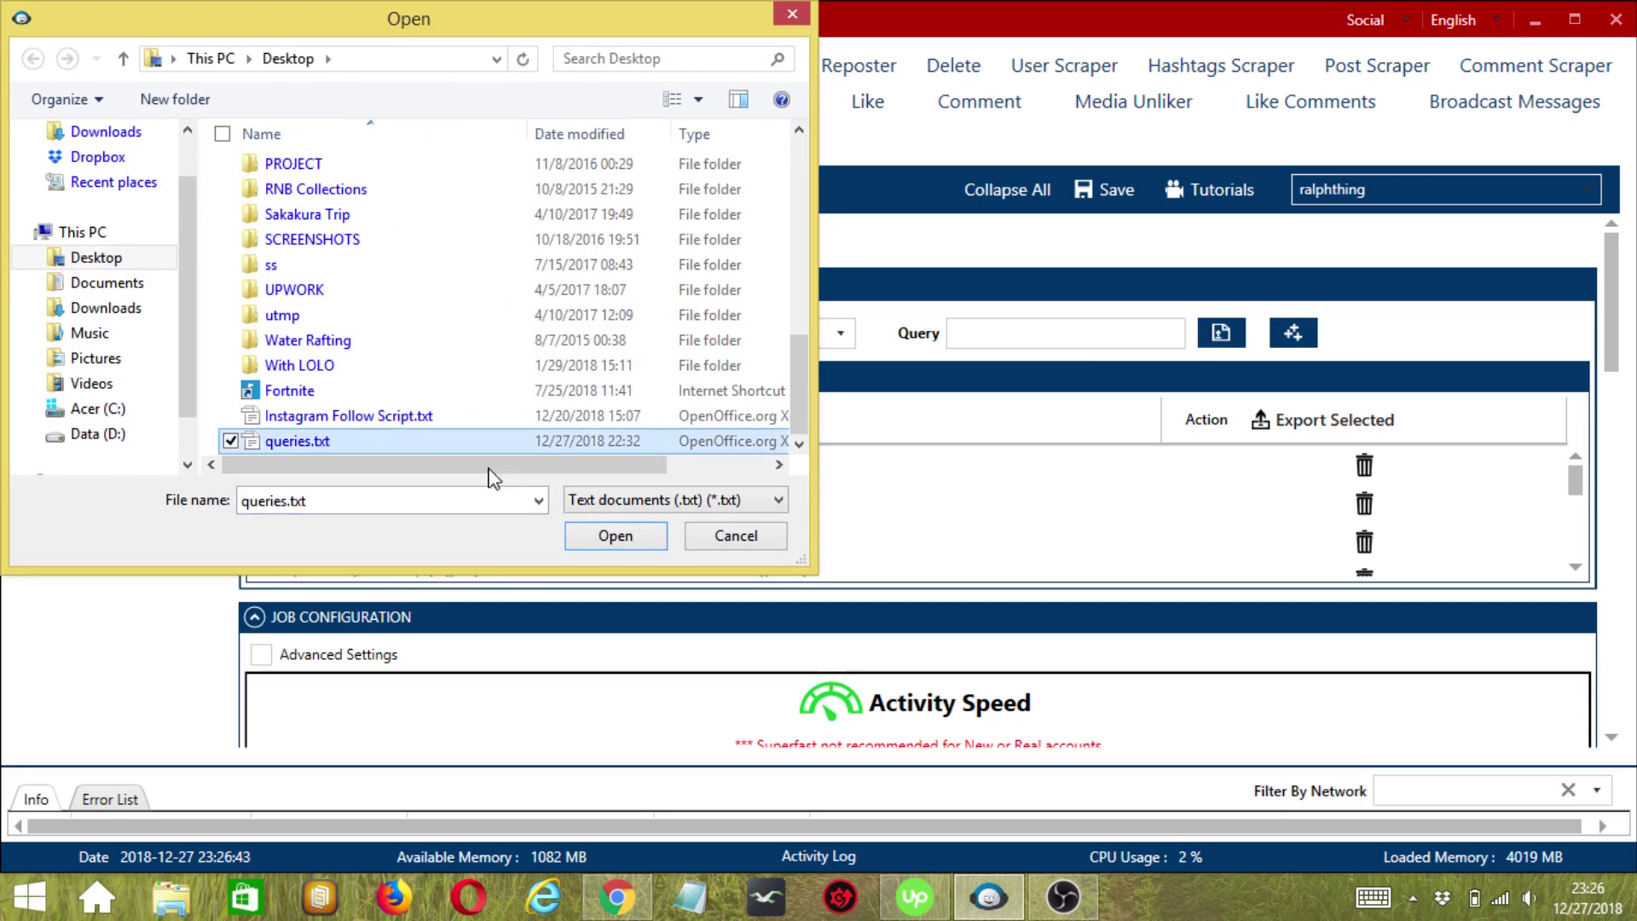
click(615, 538)
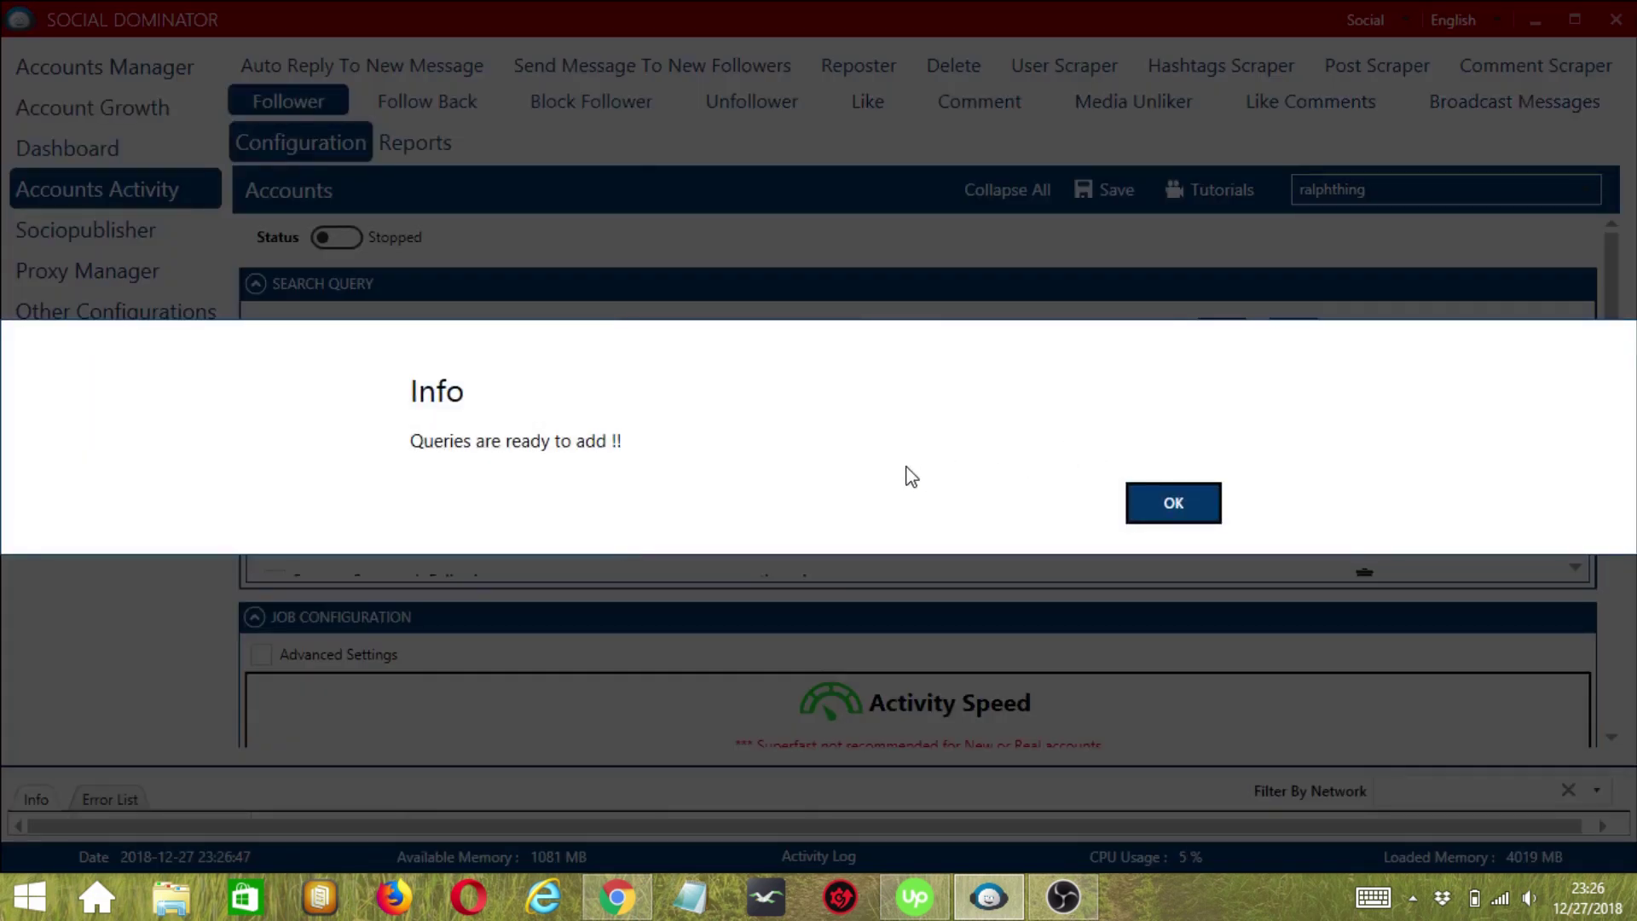
click(1181, 503)
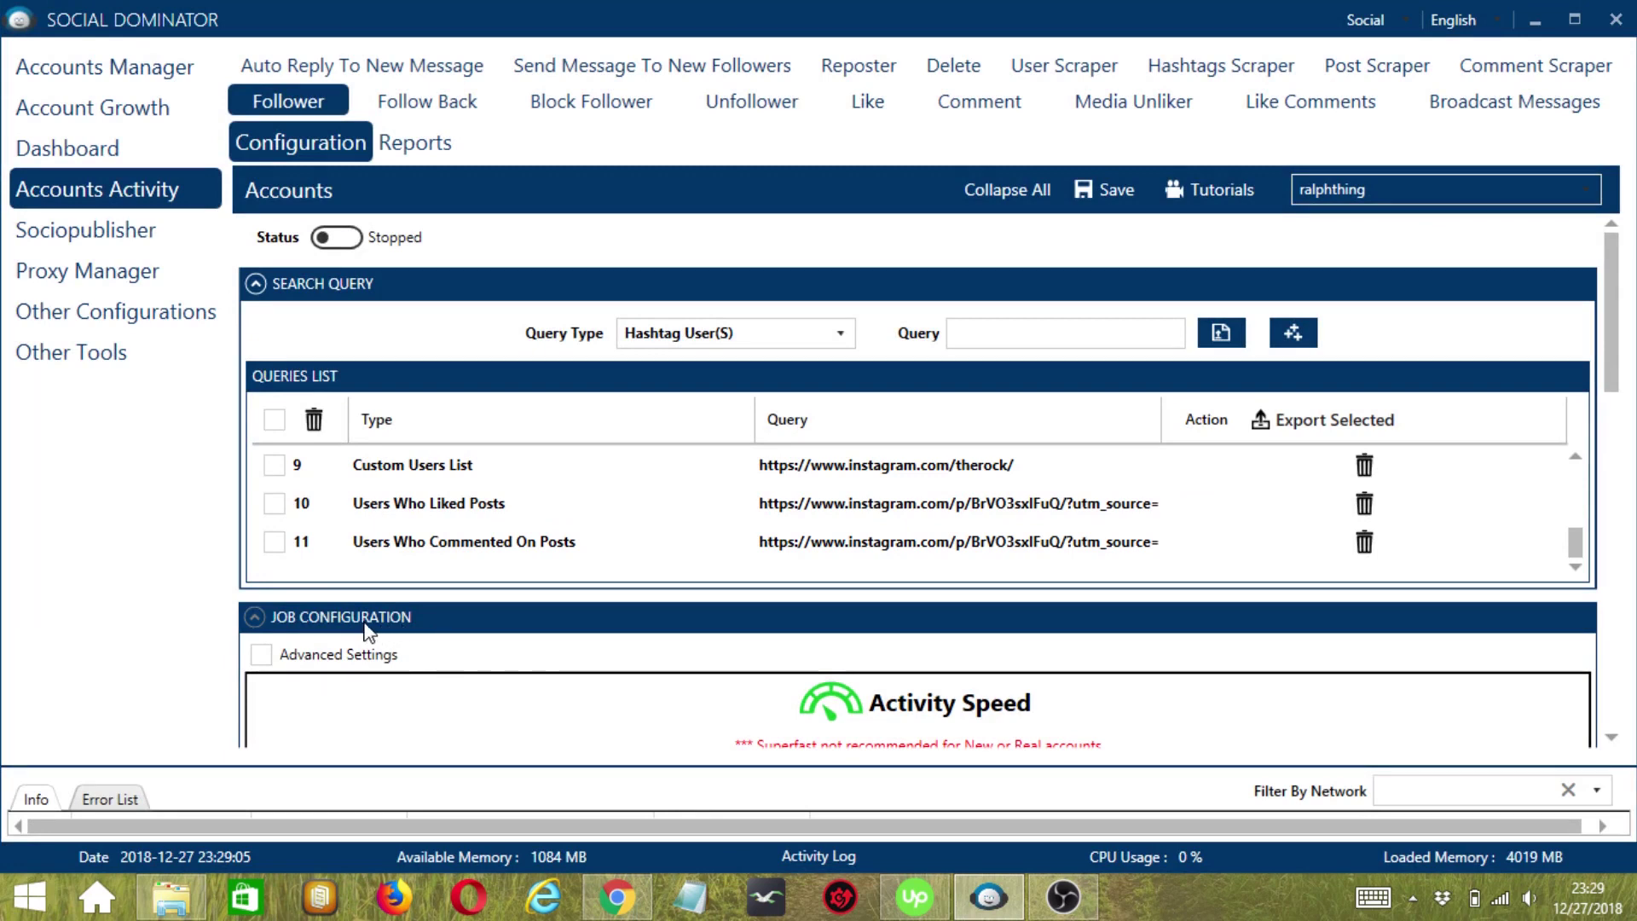
In the job configuration, try the Medium and Fast activity speeds and finish with the speed set to Superfast.
click(1612, 736)
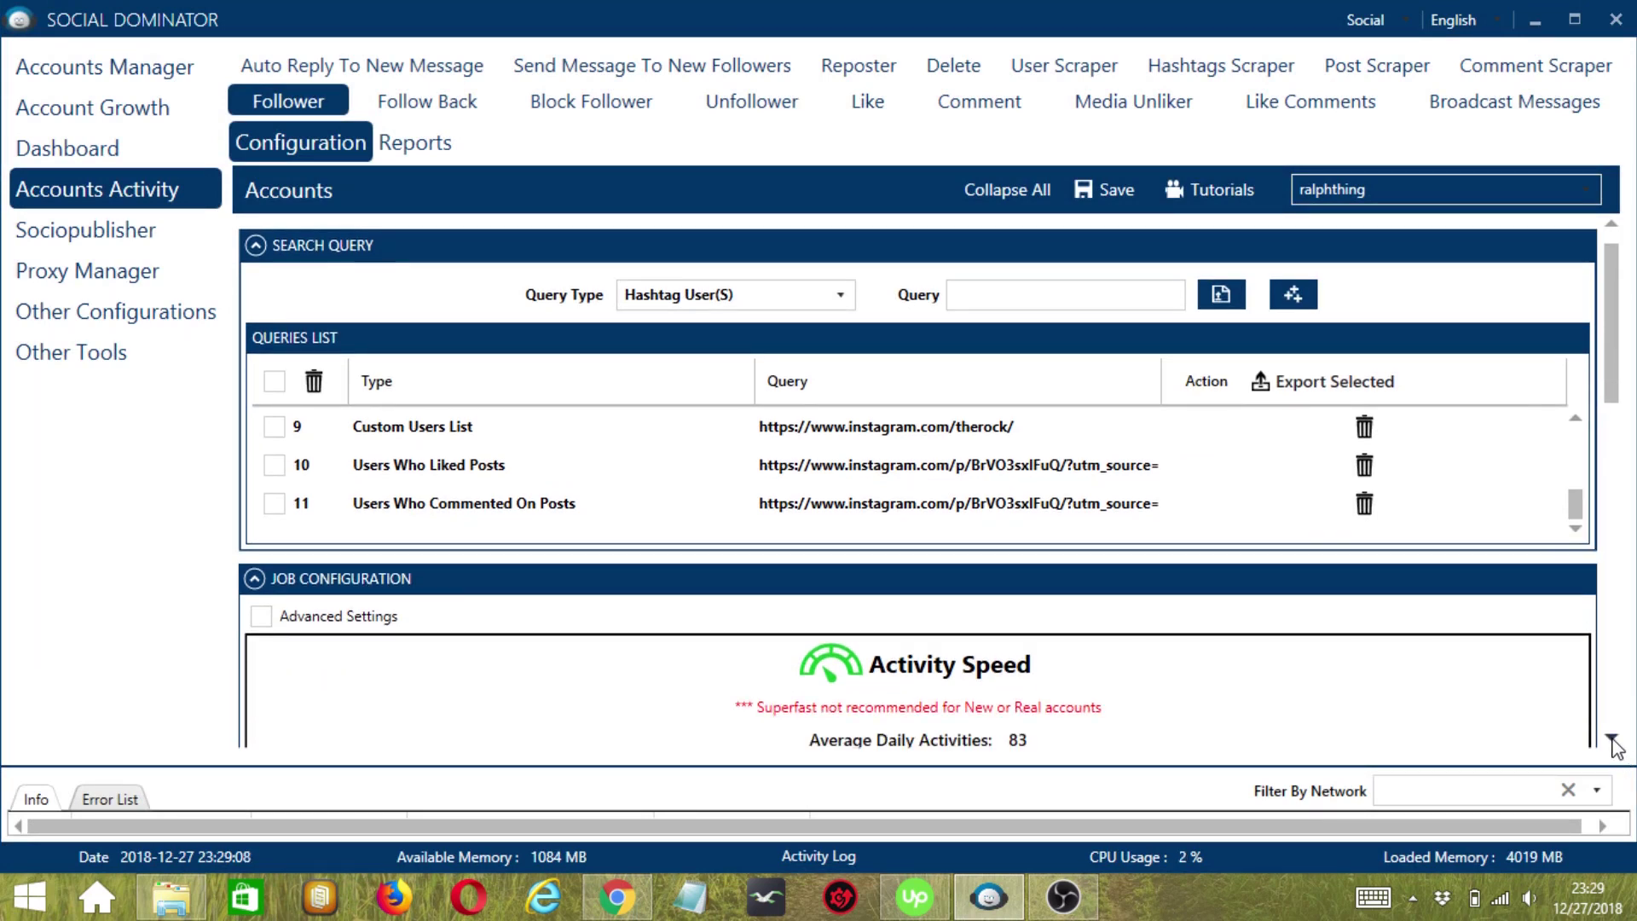
click(1612, 738)
click(1612, 738)
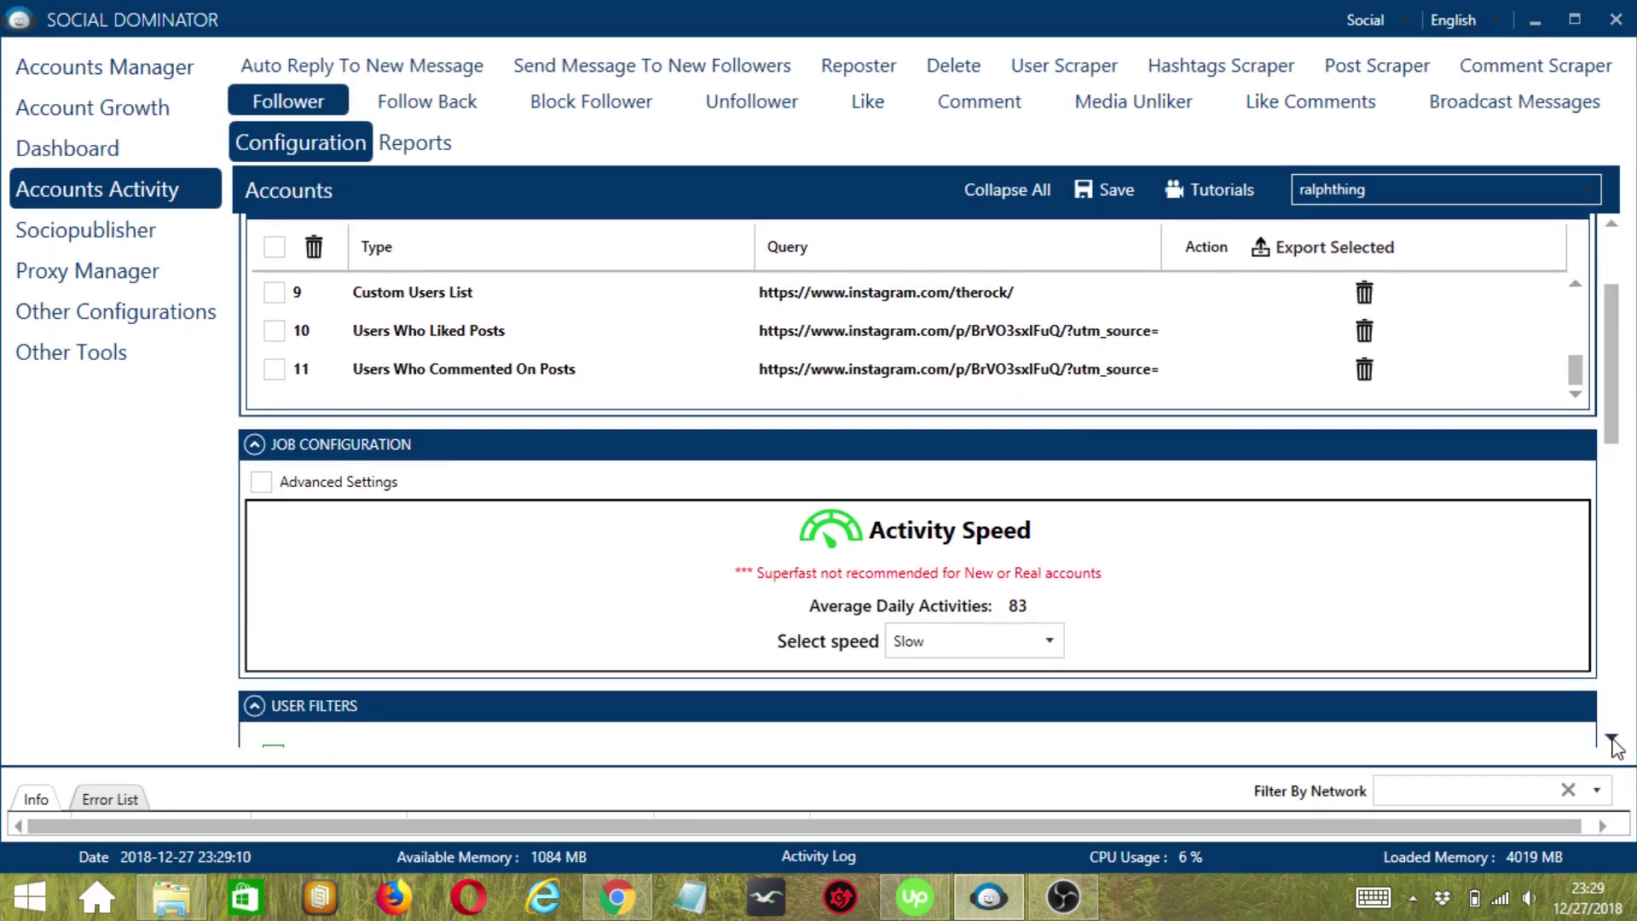
click(1611, 738)
click(1612, 739)
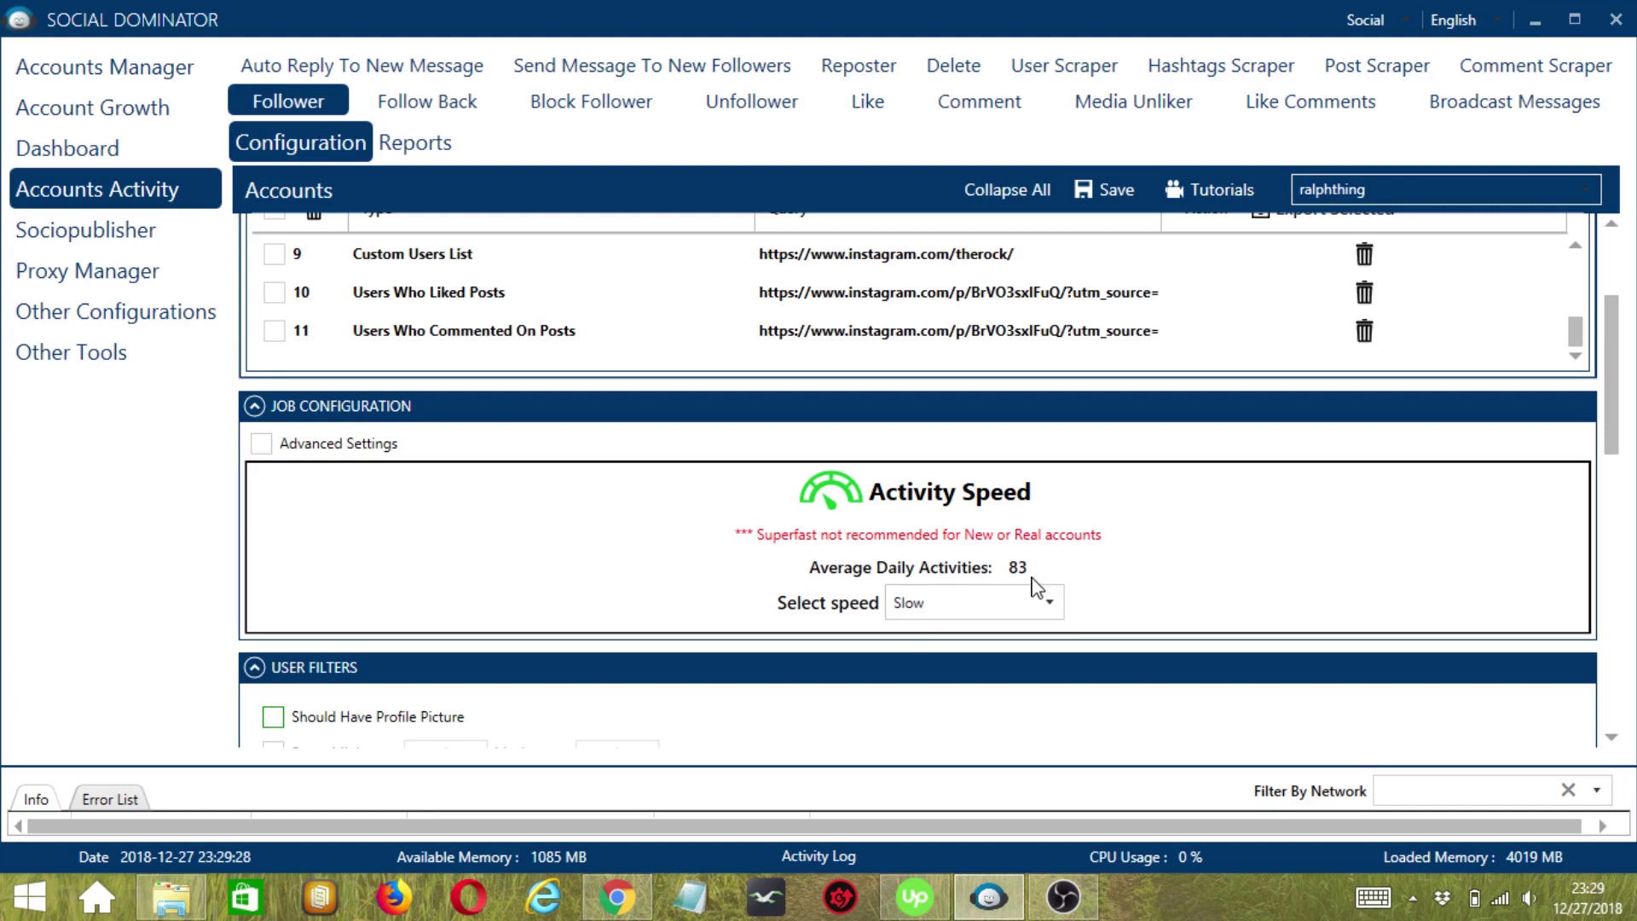
click(1020, 602)
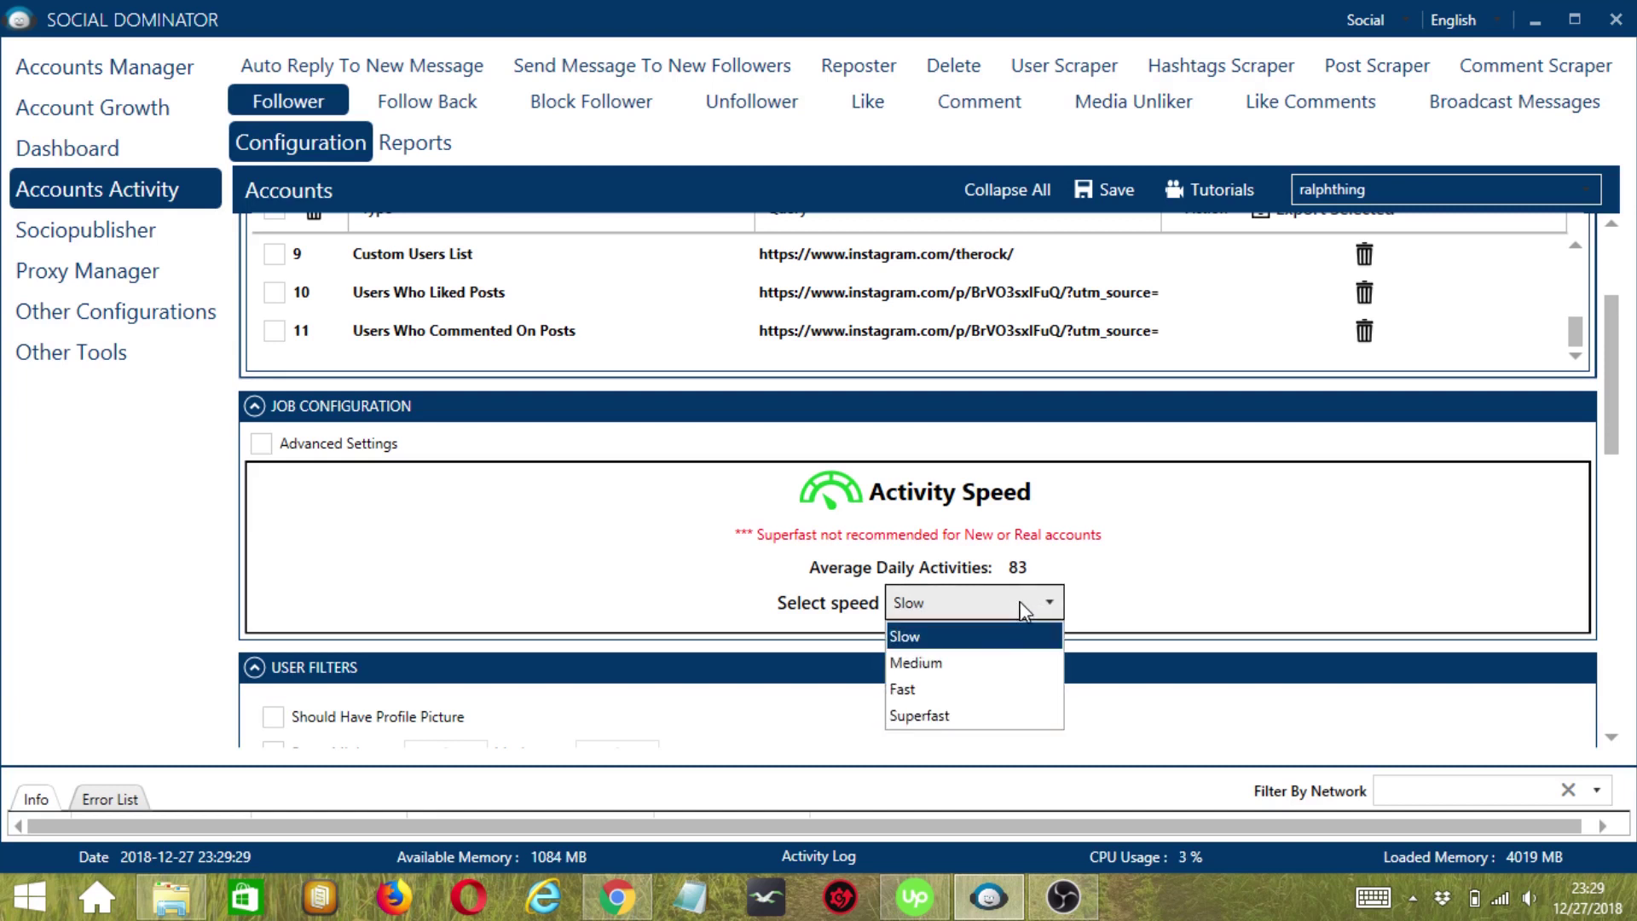
click(994, 661)
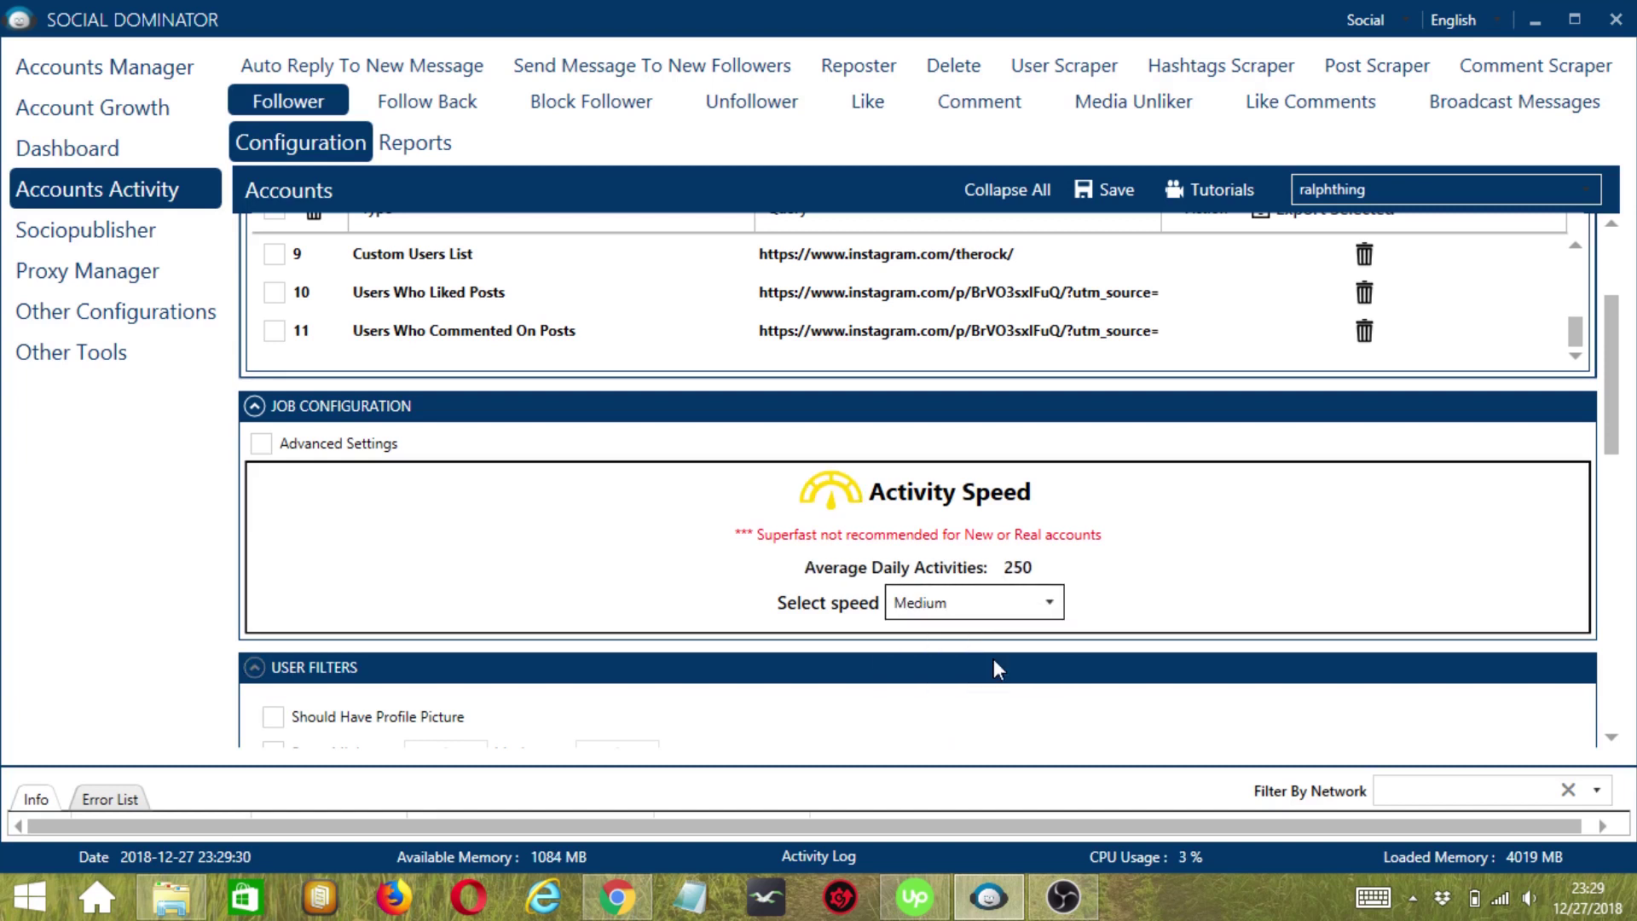
click(1014, 605)
click(961, 692)
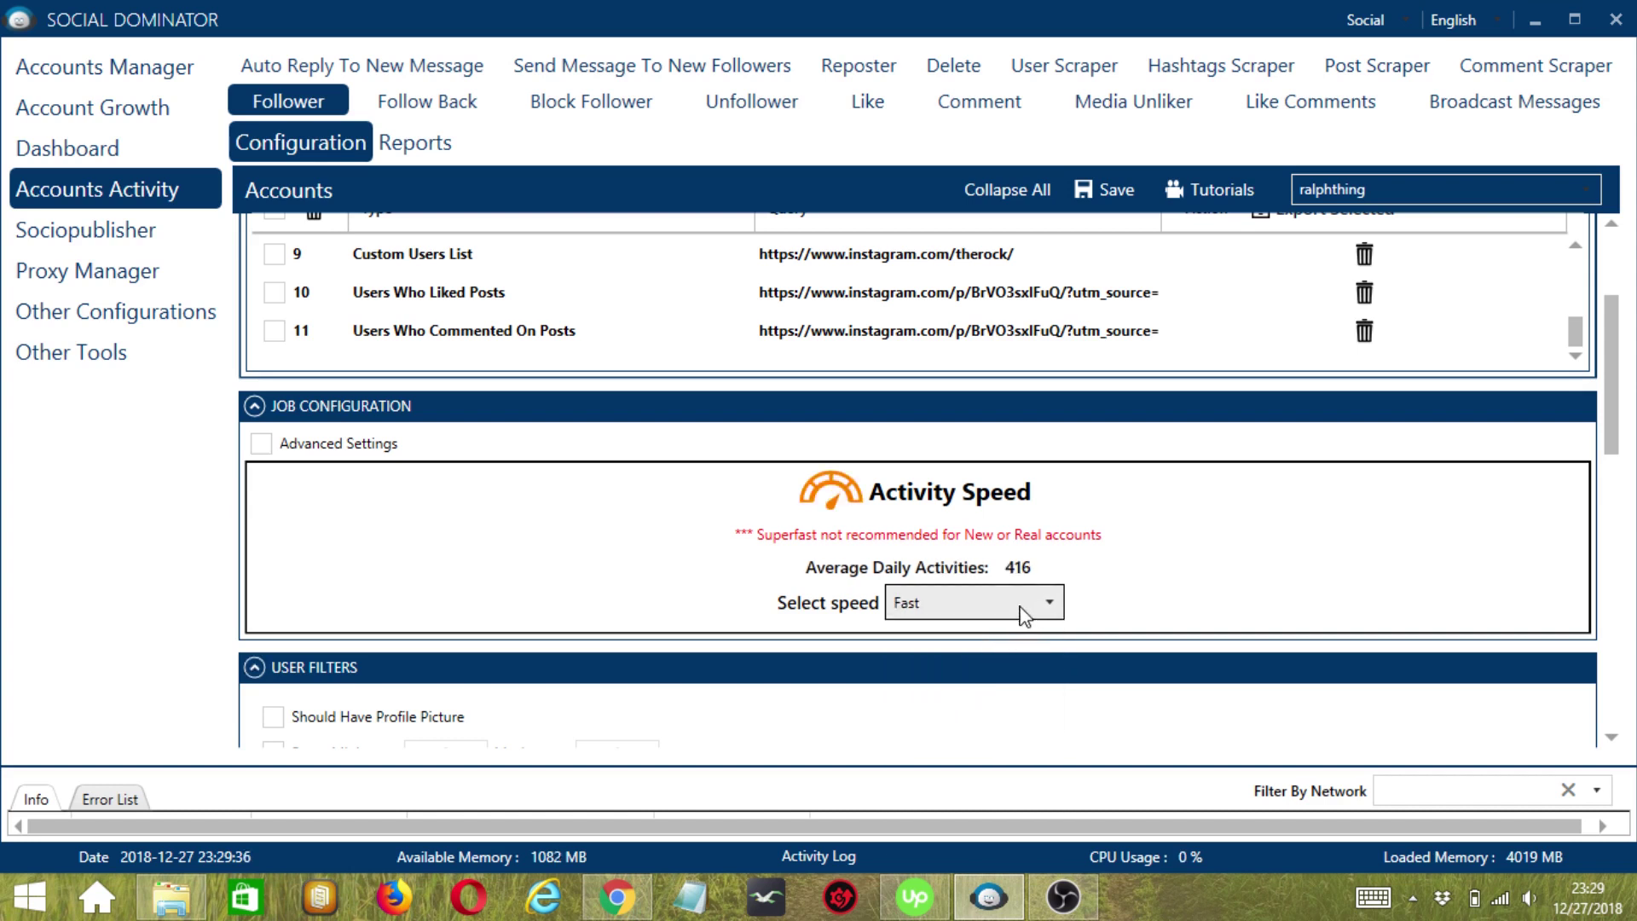
click(1023, 613)
click(988, 724)
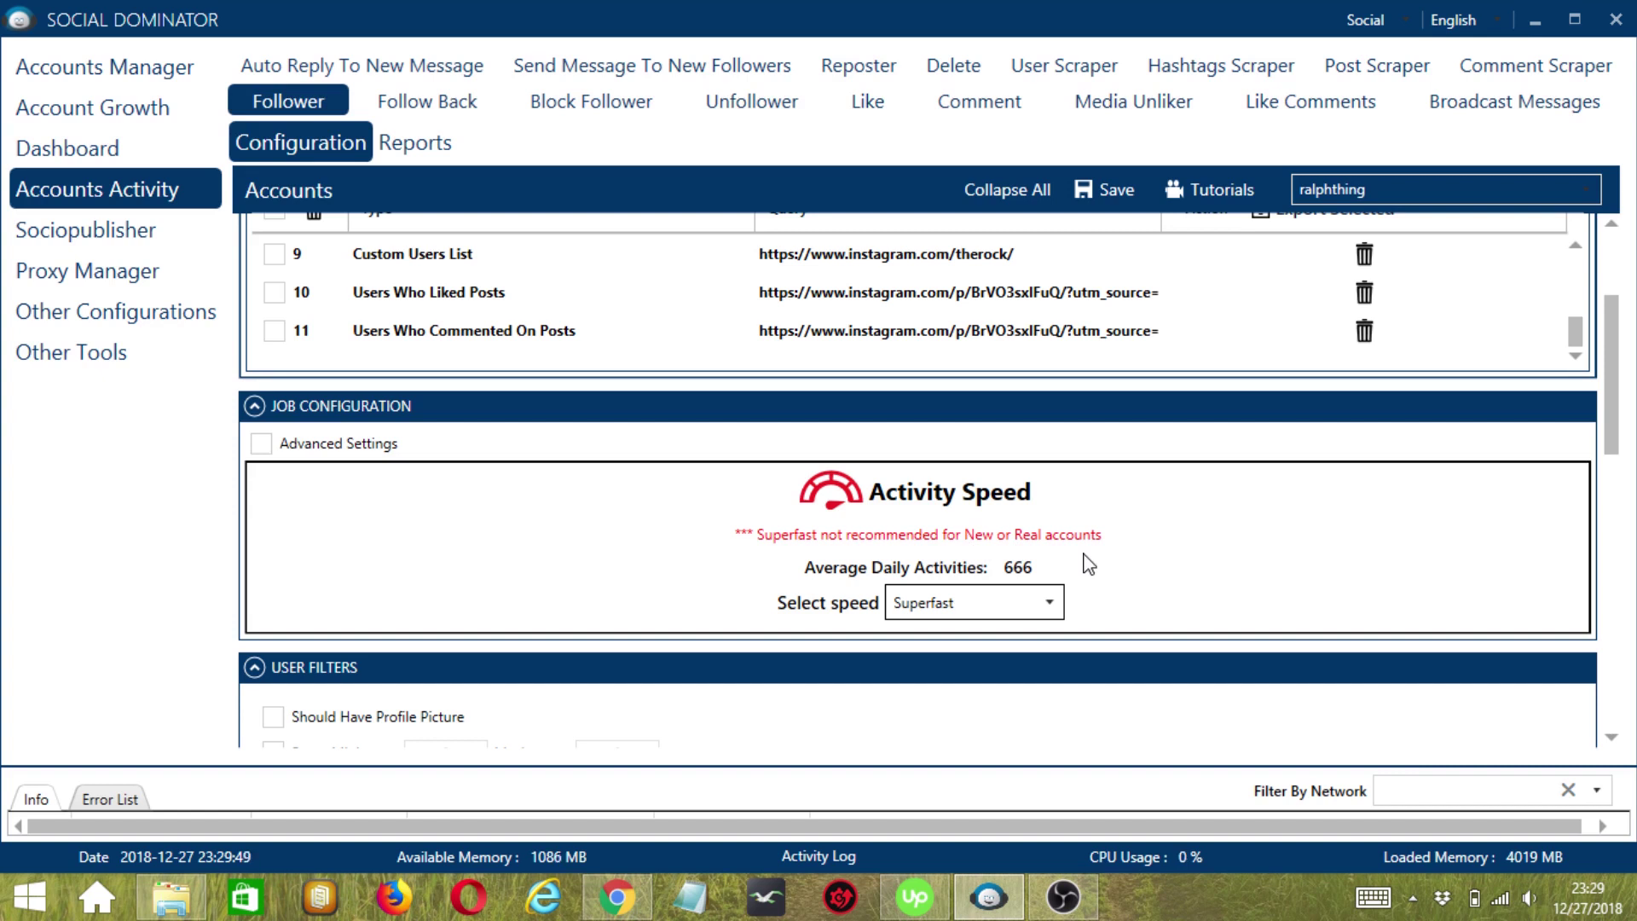
Enable the advanced settings and daily increase option, setting the maximum delay between operations to 20 seconds and minimum follows per job to 70.
click(261, 444)
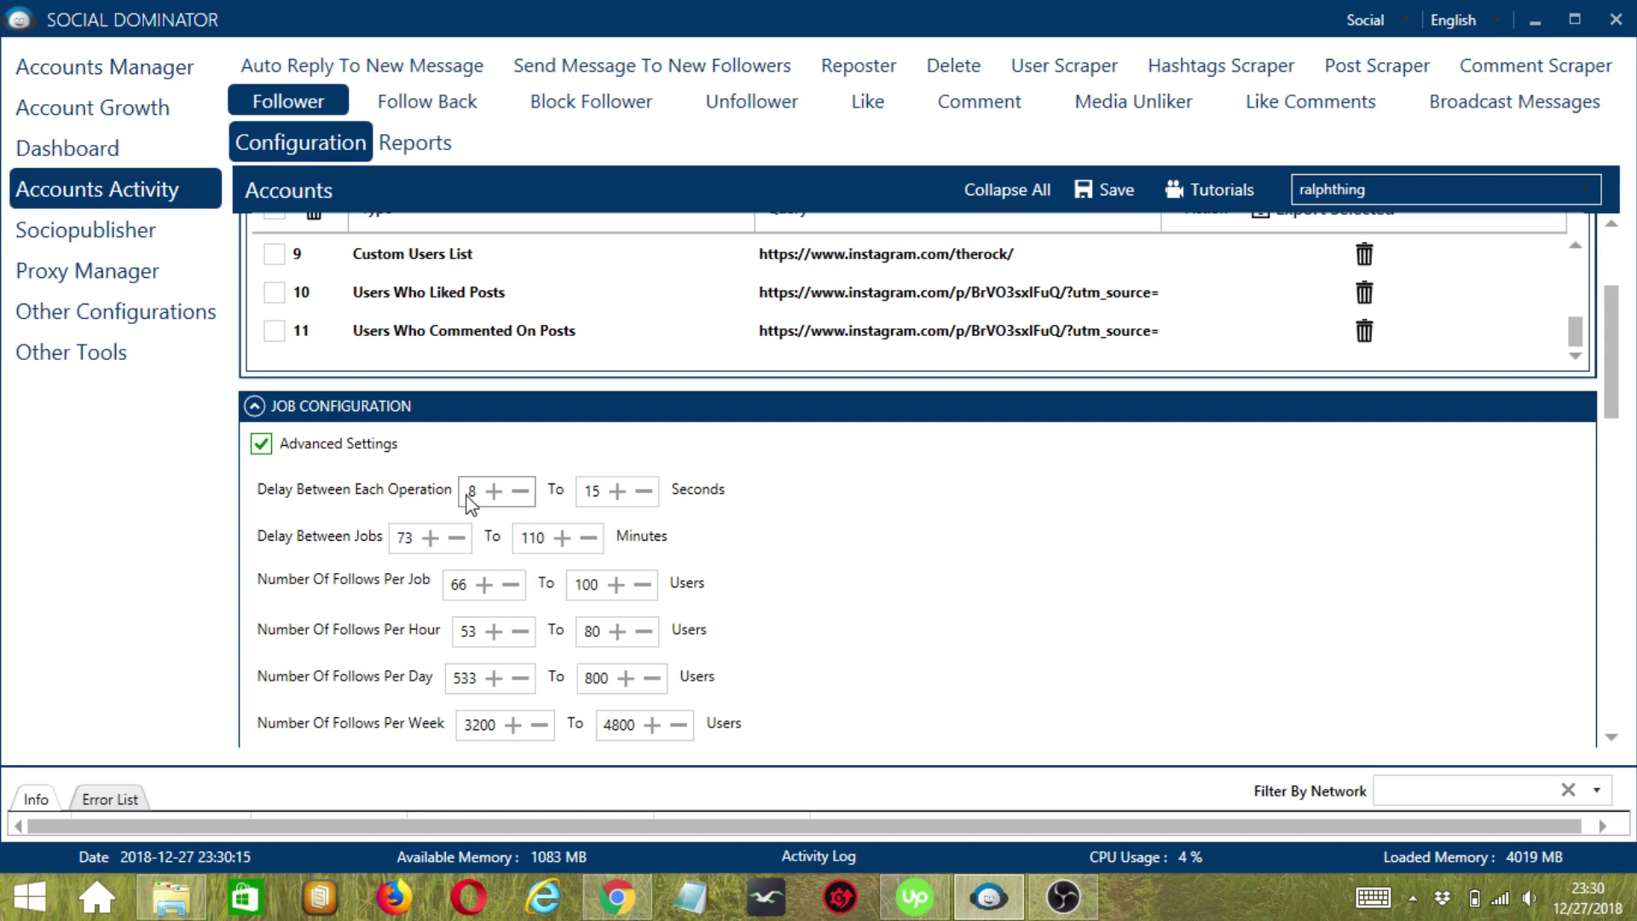
click(617, 492)
click(486, 596)
click(488, 597)
click(487, 597)
click(488, 597)
scroll(399, 656, down, 3)
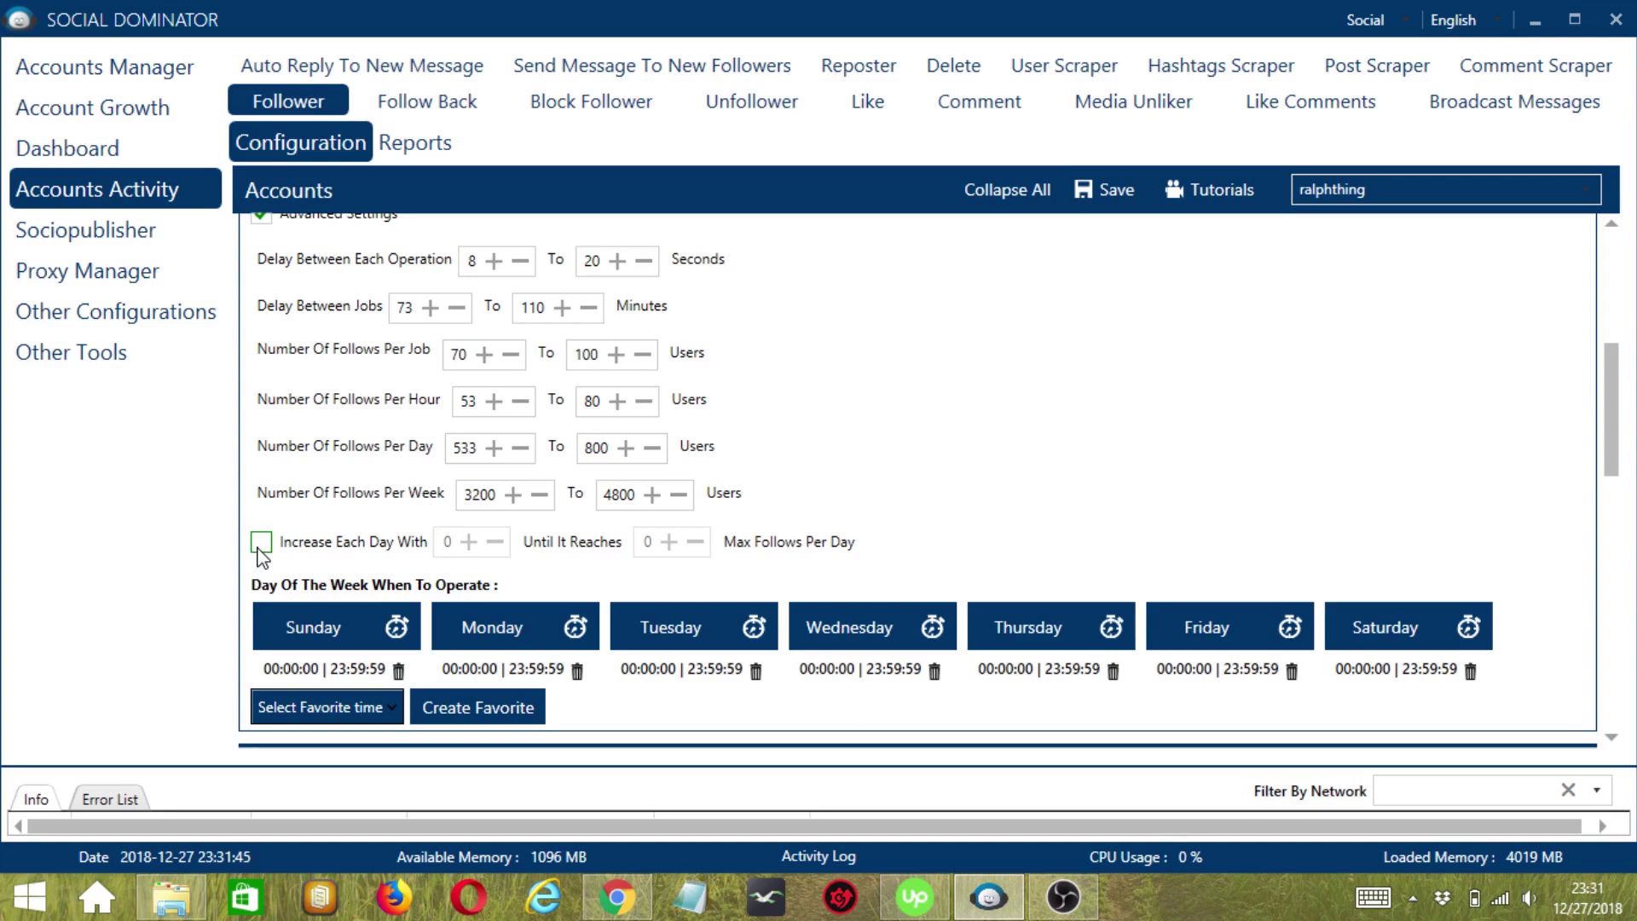
click(261, 546)
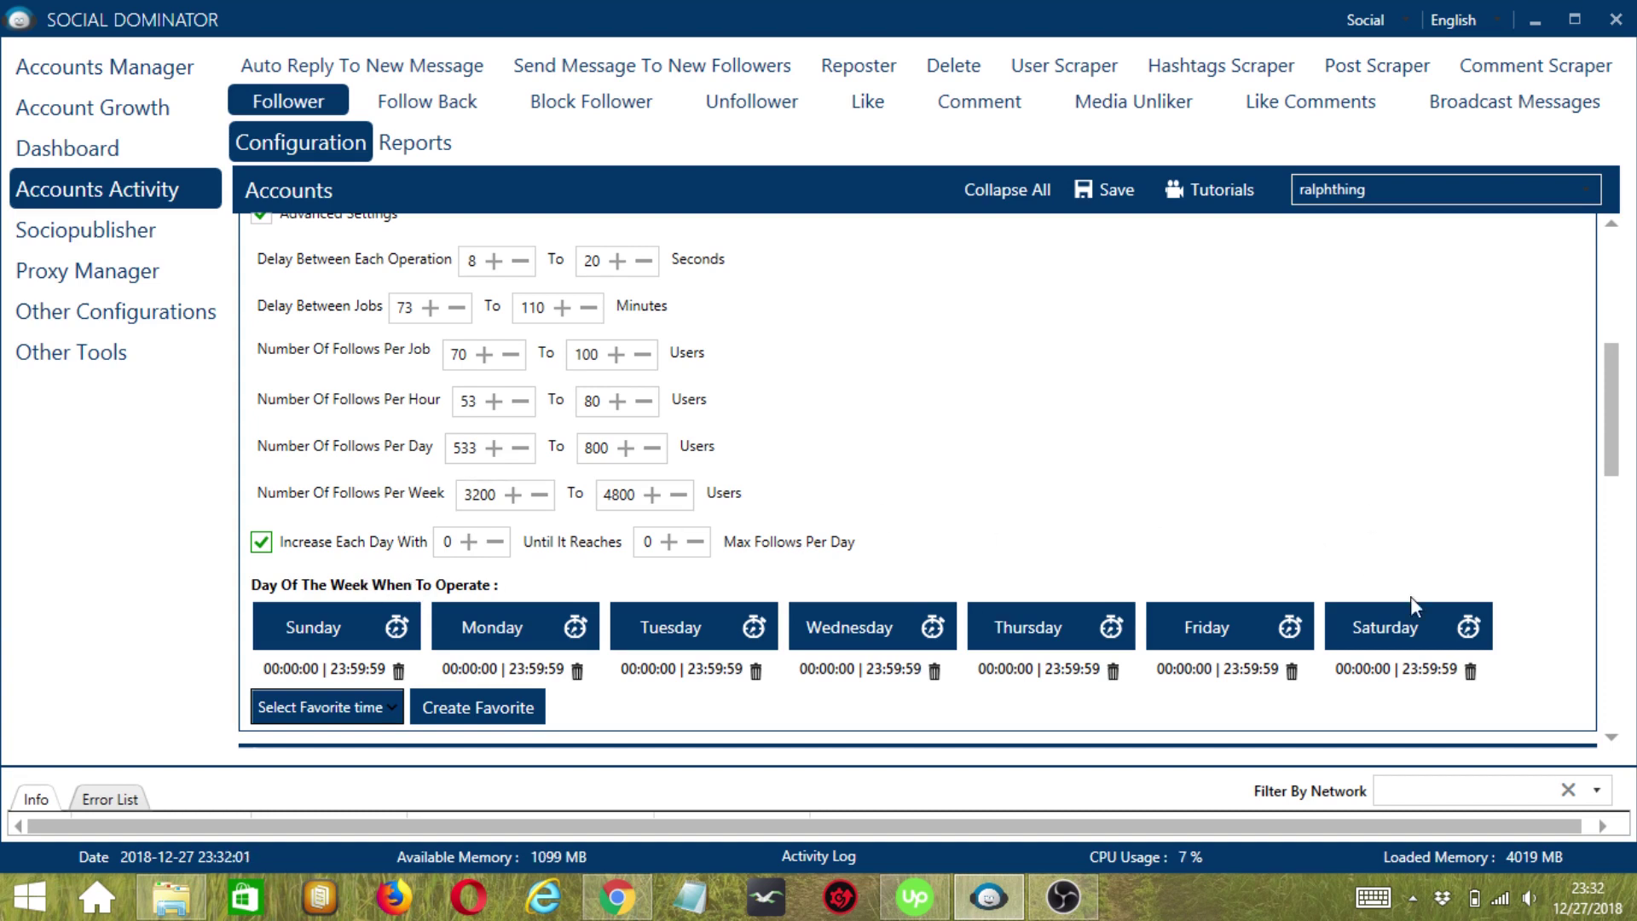
Delete Monday's all-day operating interval and replace it with one from 12:00:00 AM to 1:59:59 AM.
click(1612, 736)
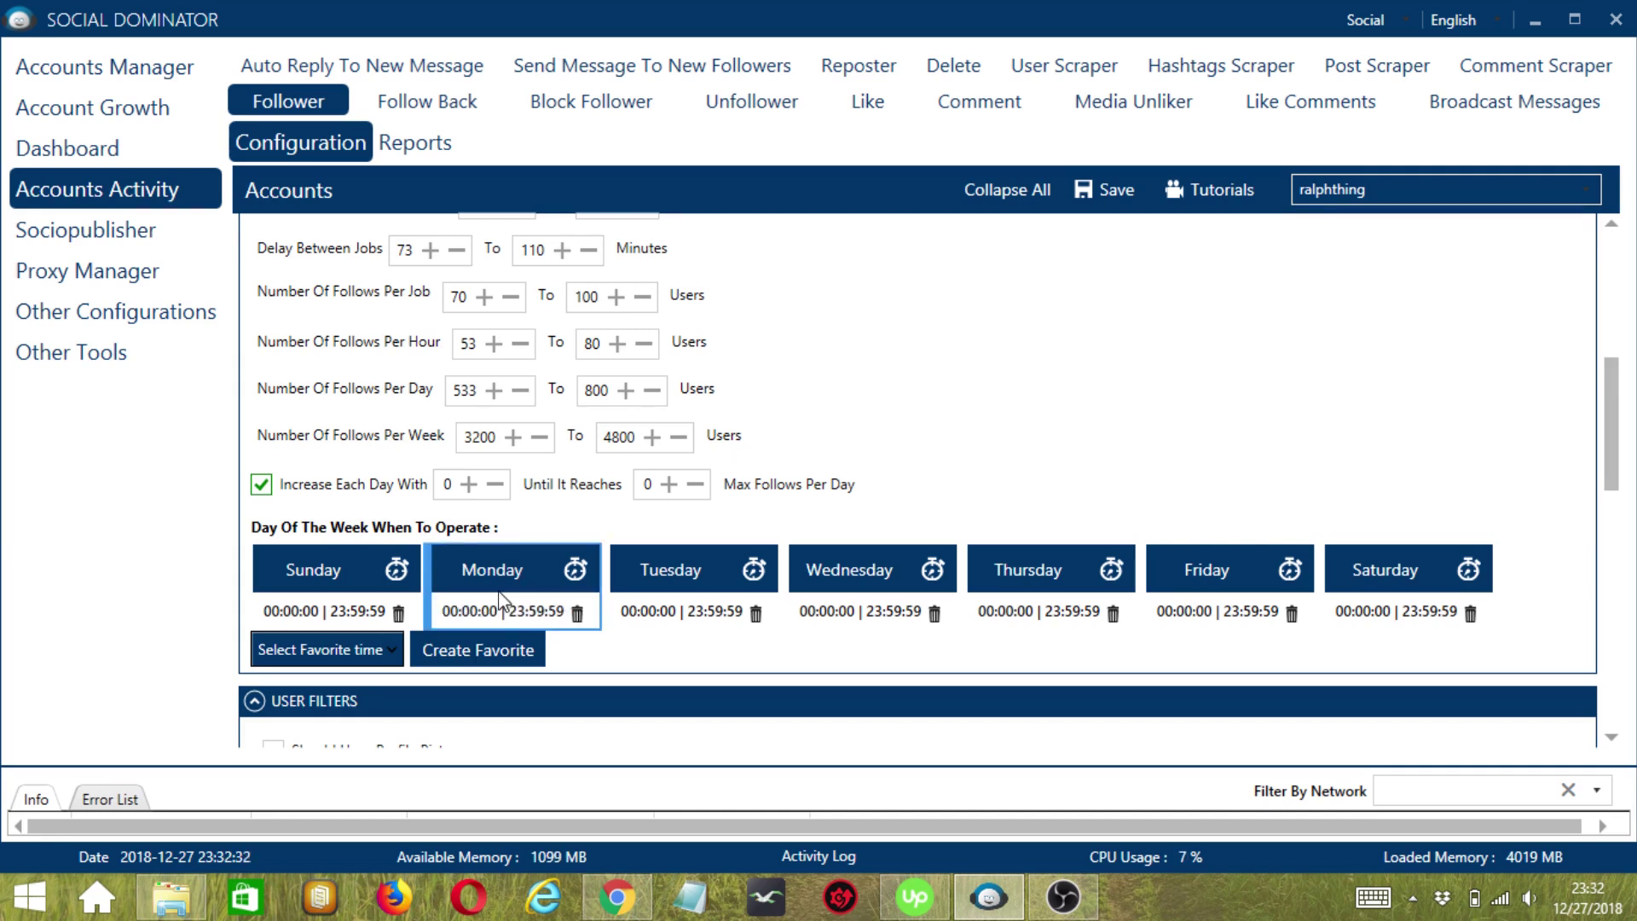
click(578, 614)
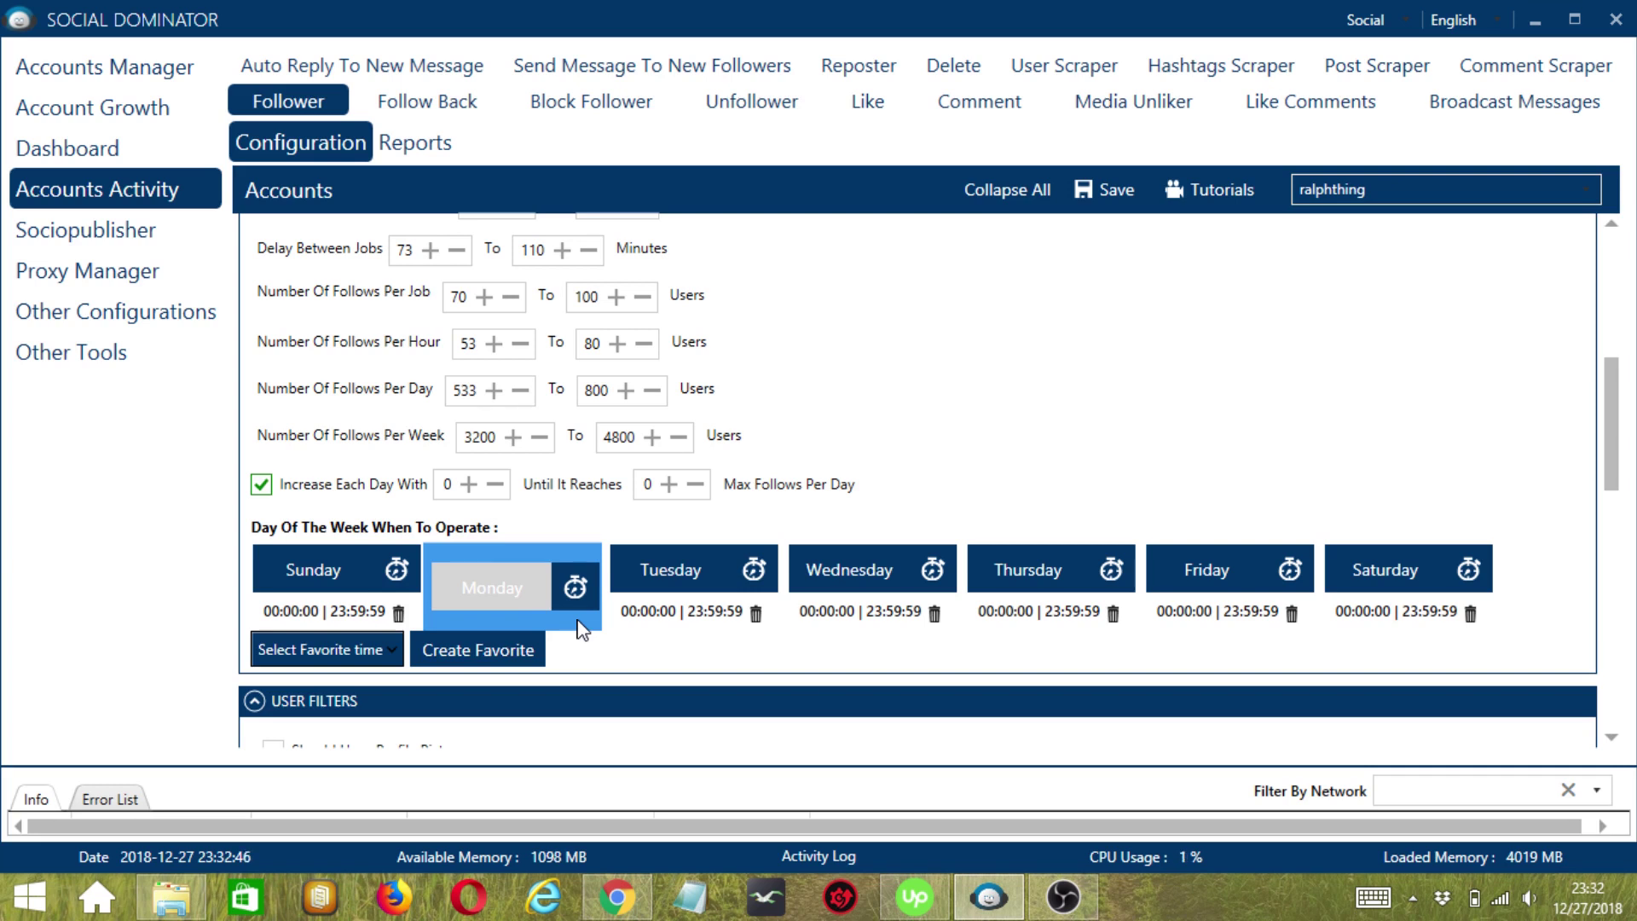
click(531, 587)
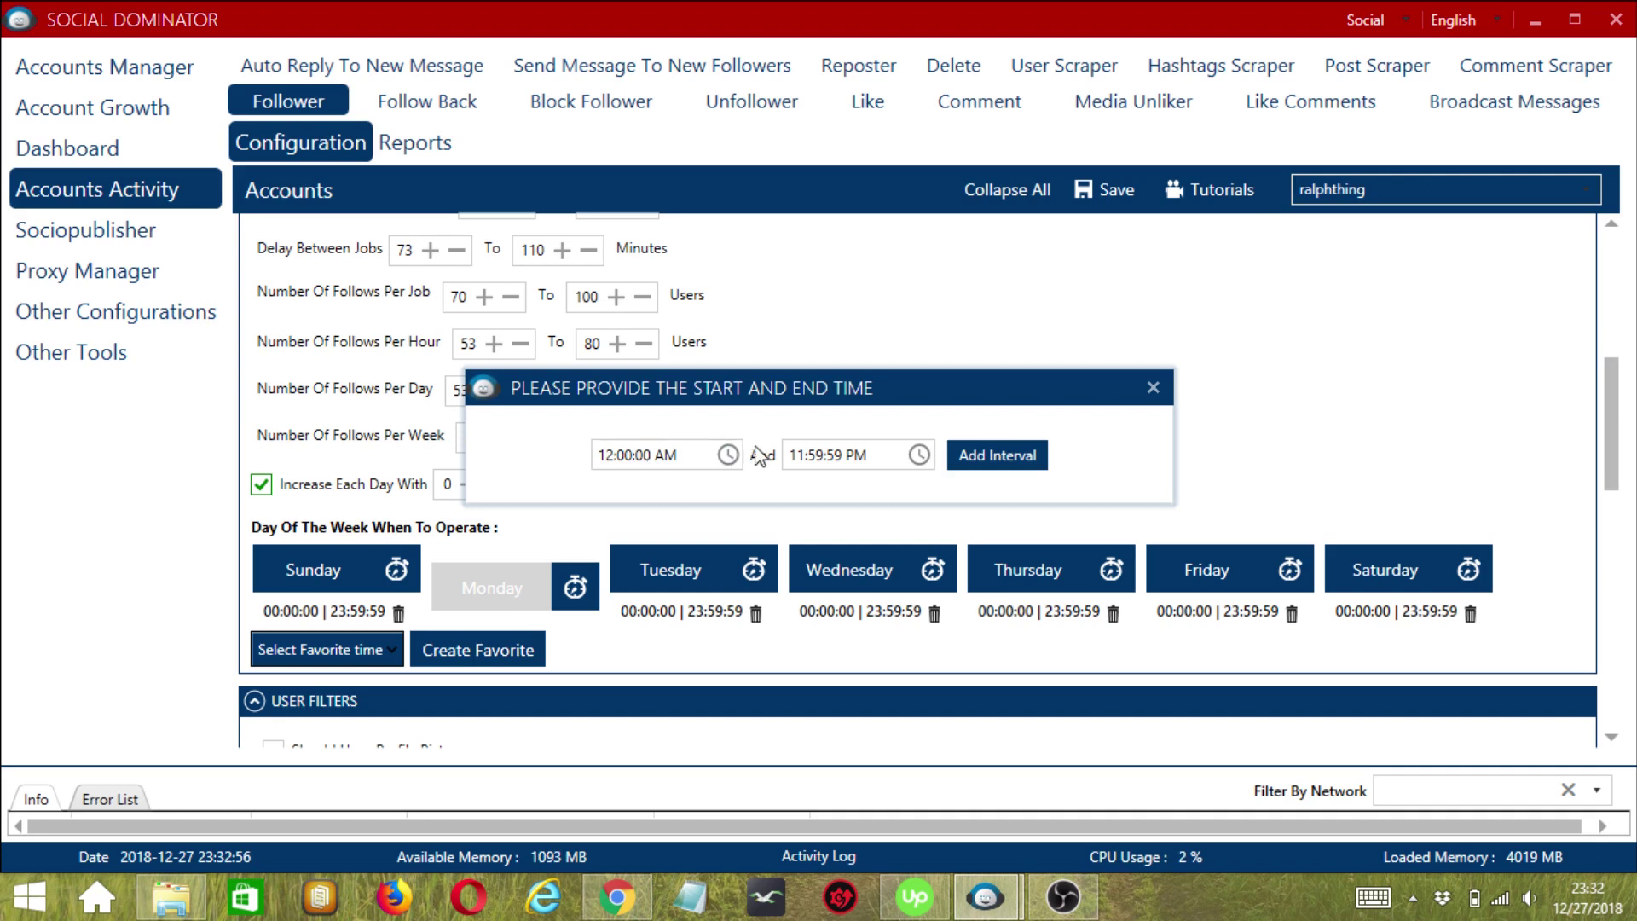
click(802, 449)
click(803, 451)
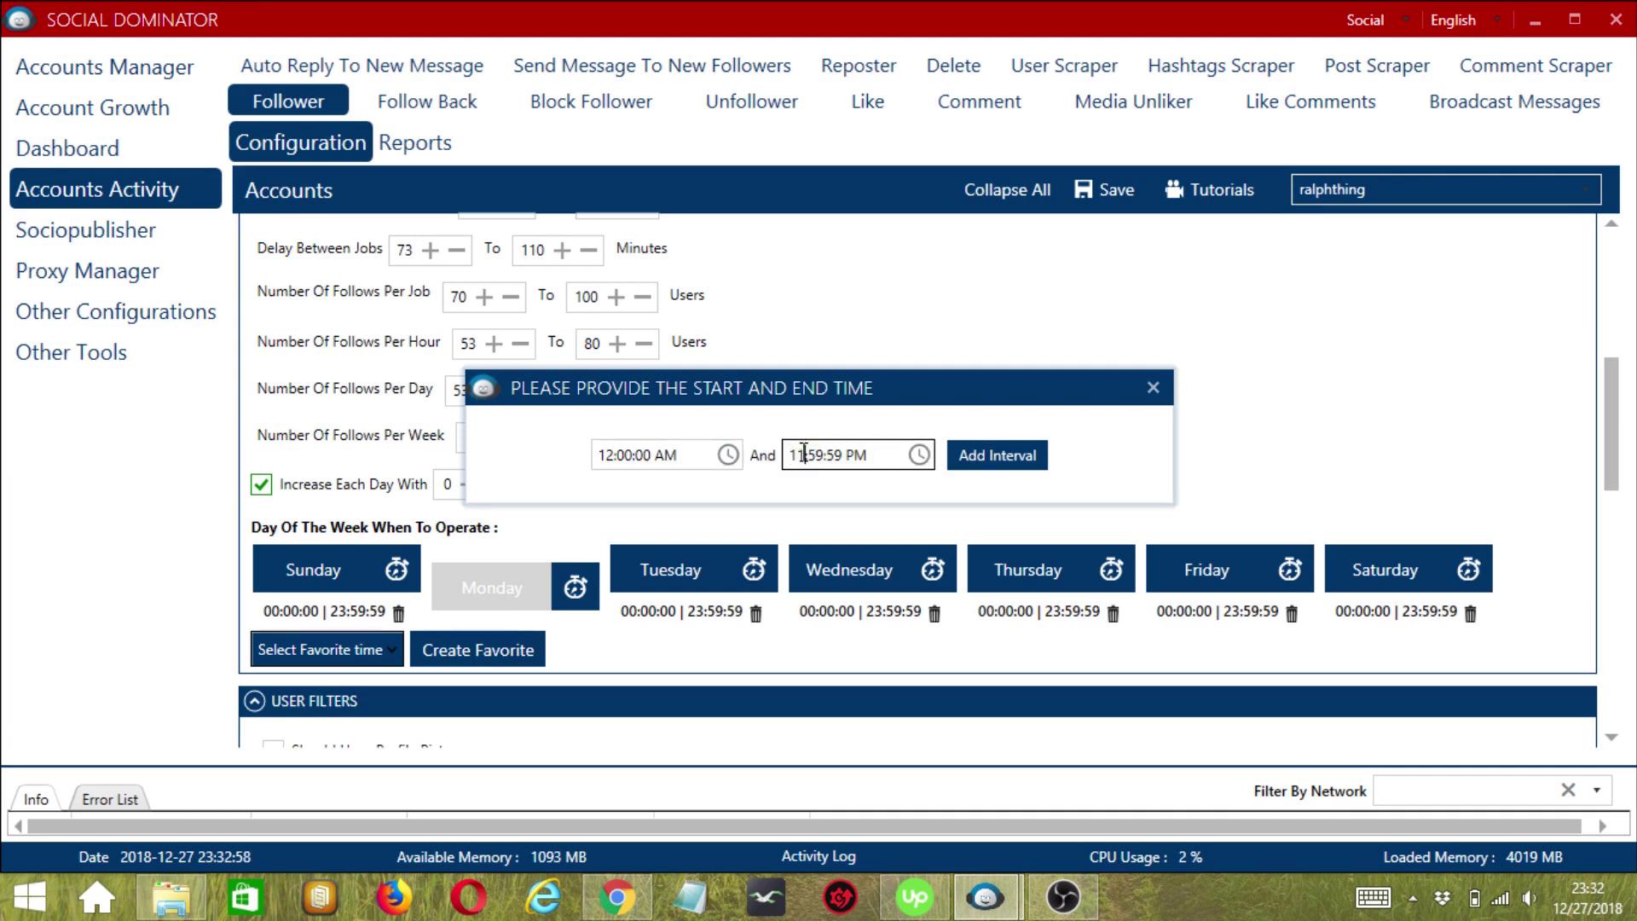
key(BackSpace)
click(883, 455)
key(BackSpace)
key(BackSpace)
text(am)
click(1031, 456)
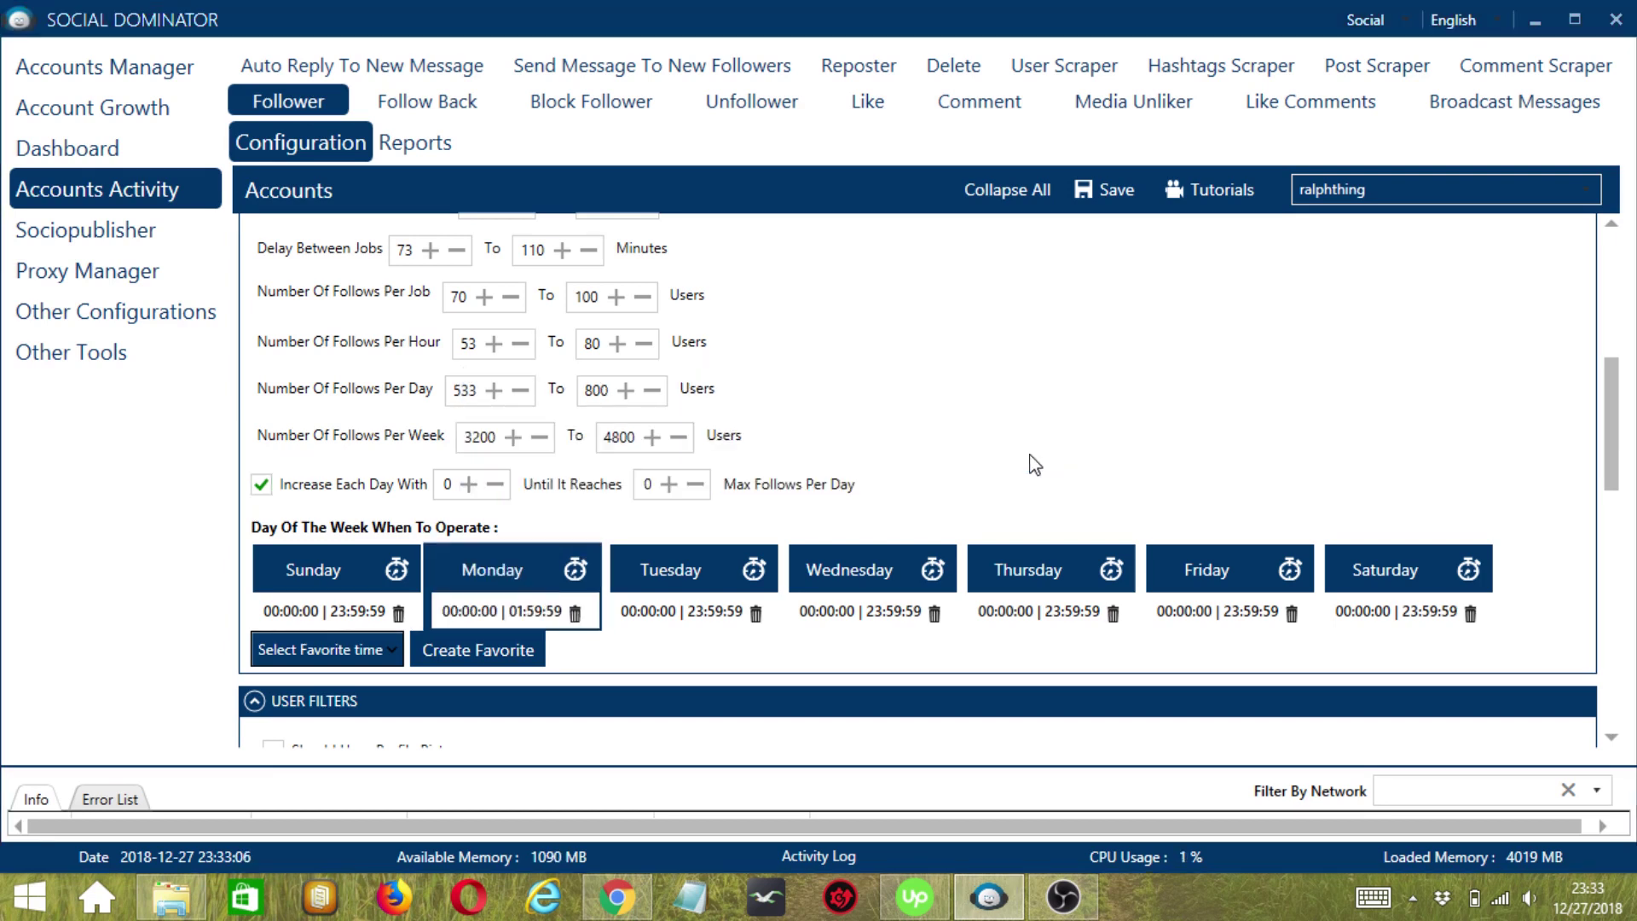
Add a second Monday operating interval from 2:00:00 AM to 11:59:59 PM.
click(510, 565)
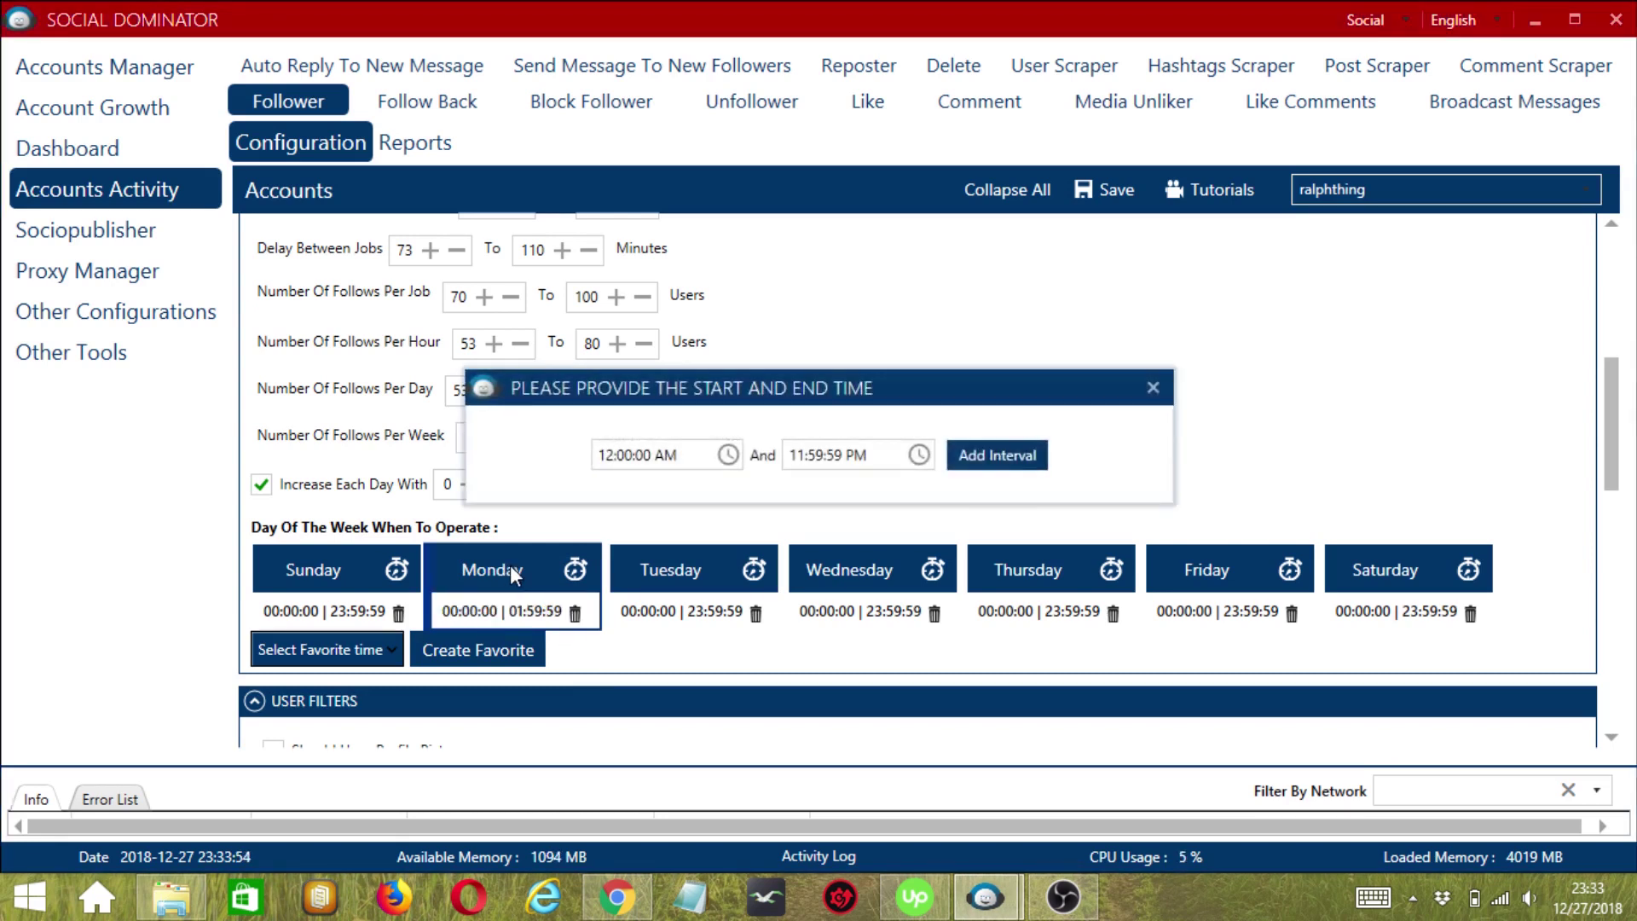
click(618, 454)
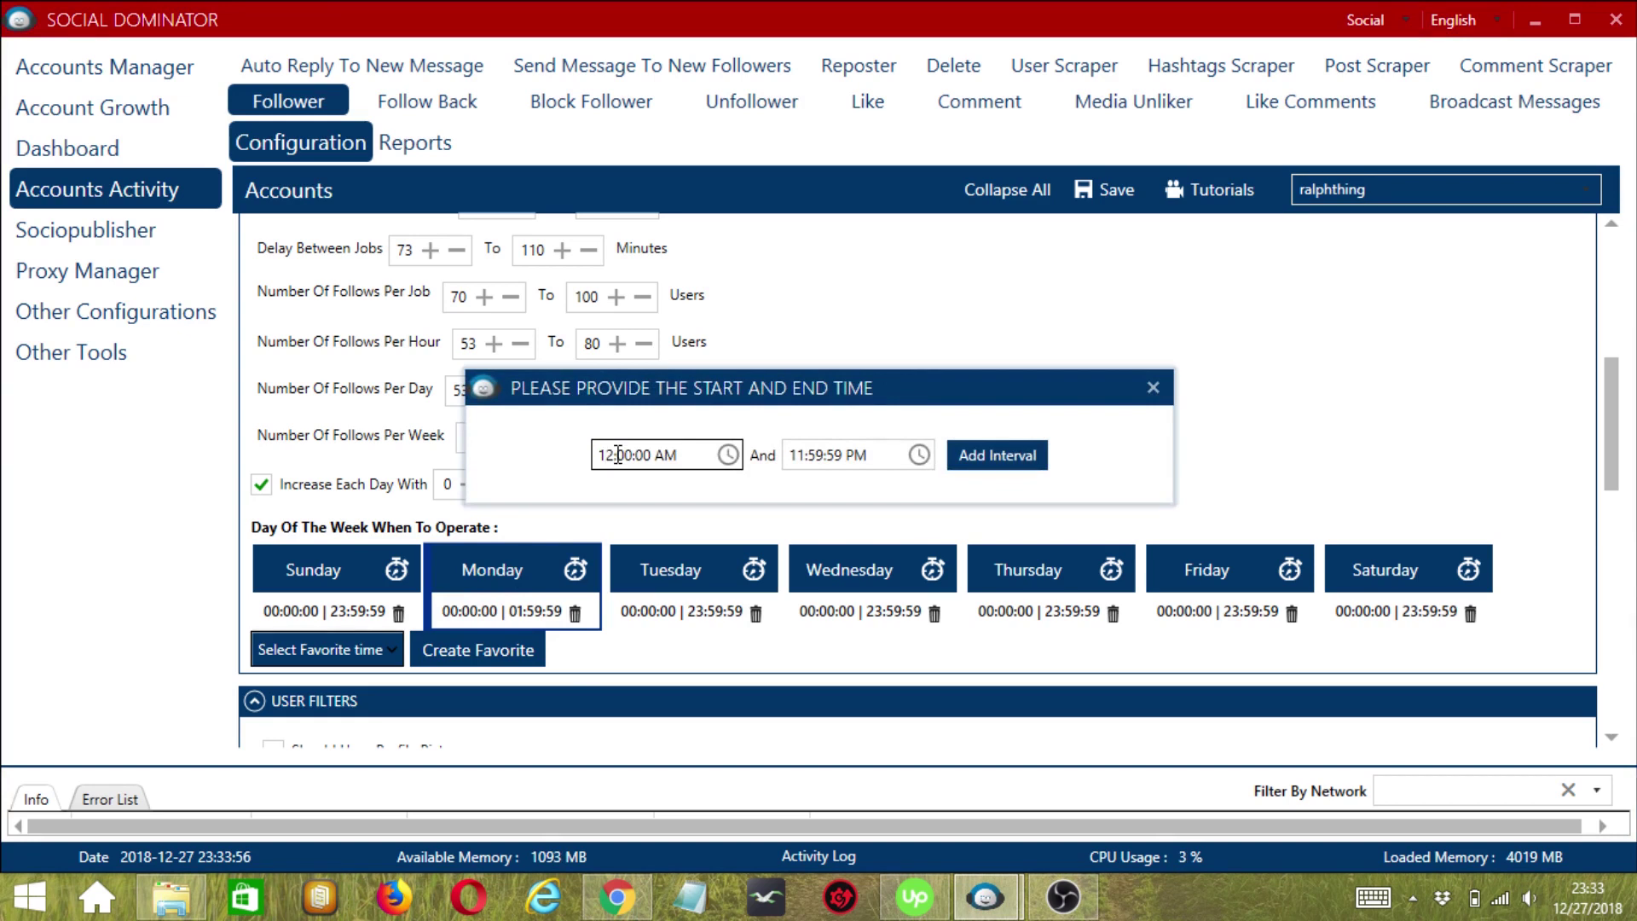
key(BackSpace)
click(1024, 464)
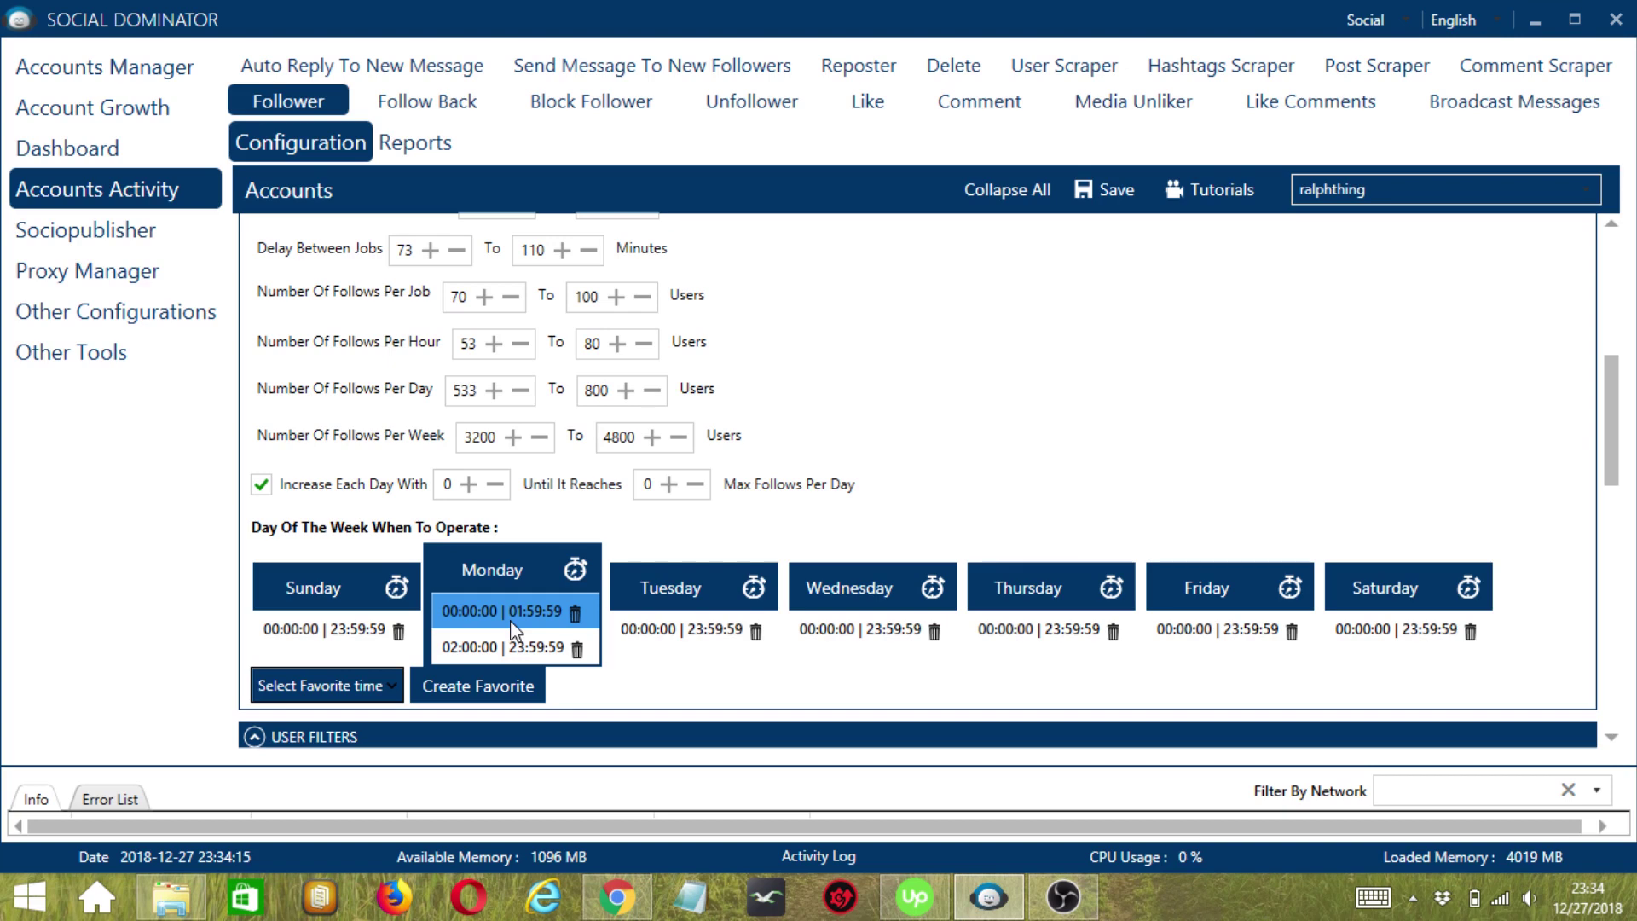
Save the current operating schedule as a favorite time named Fave and select it from the saved favorites.
click(467, 689)
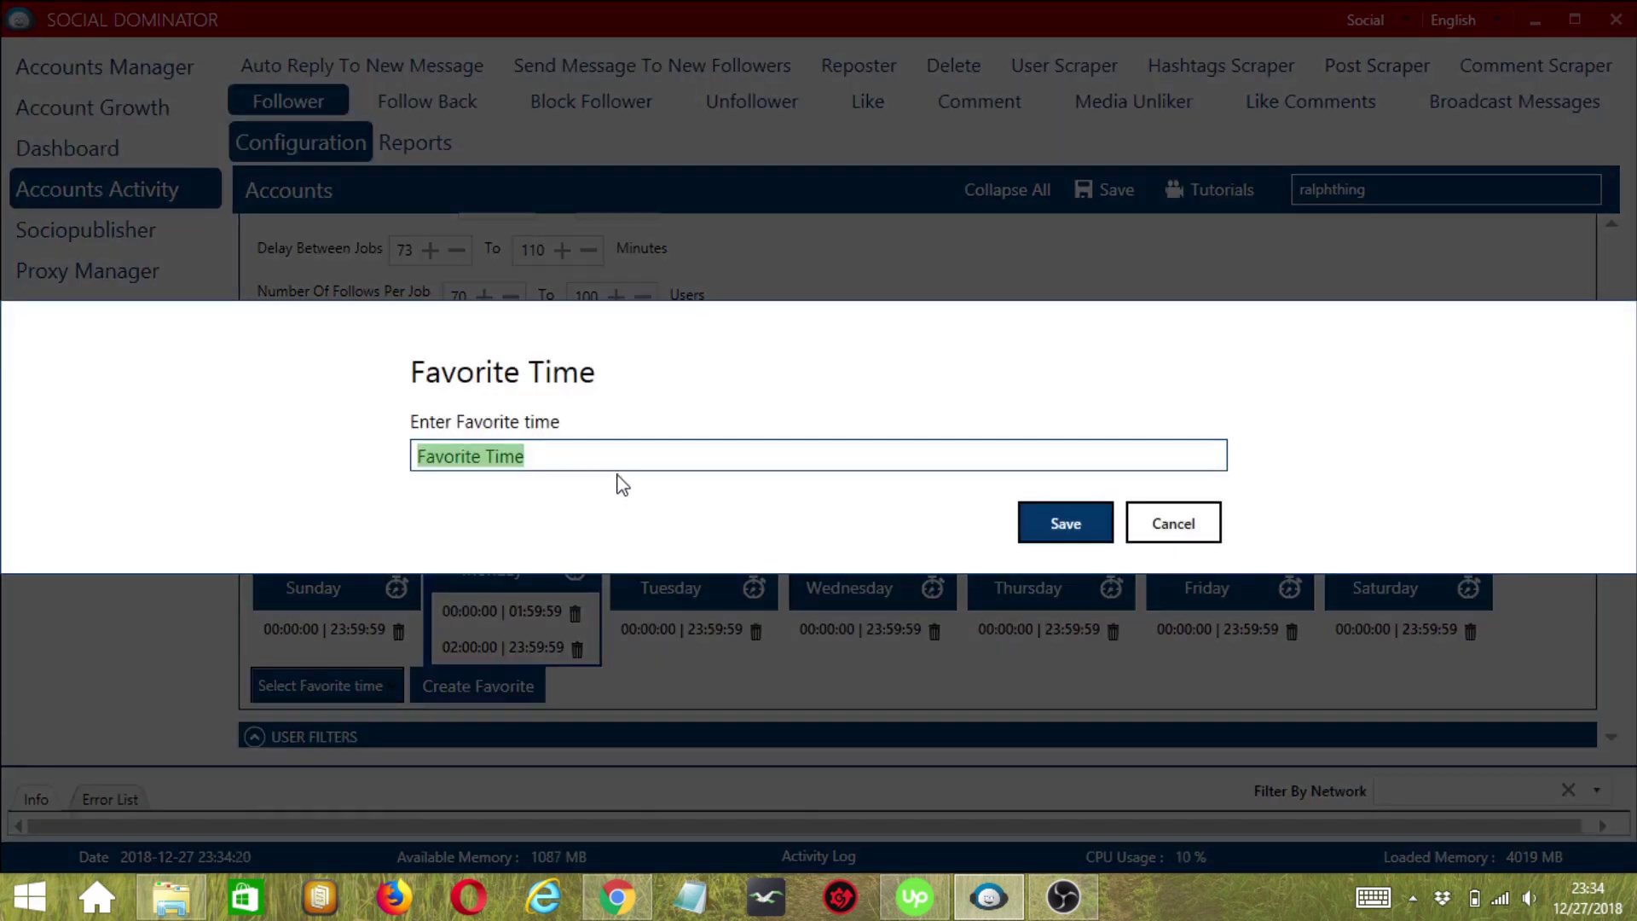
text(Favor)
key(BackSpace)
key(BackSpace)
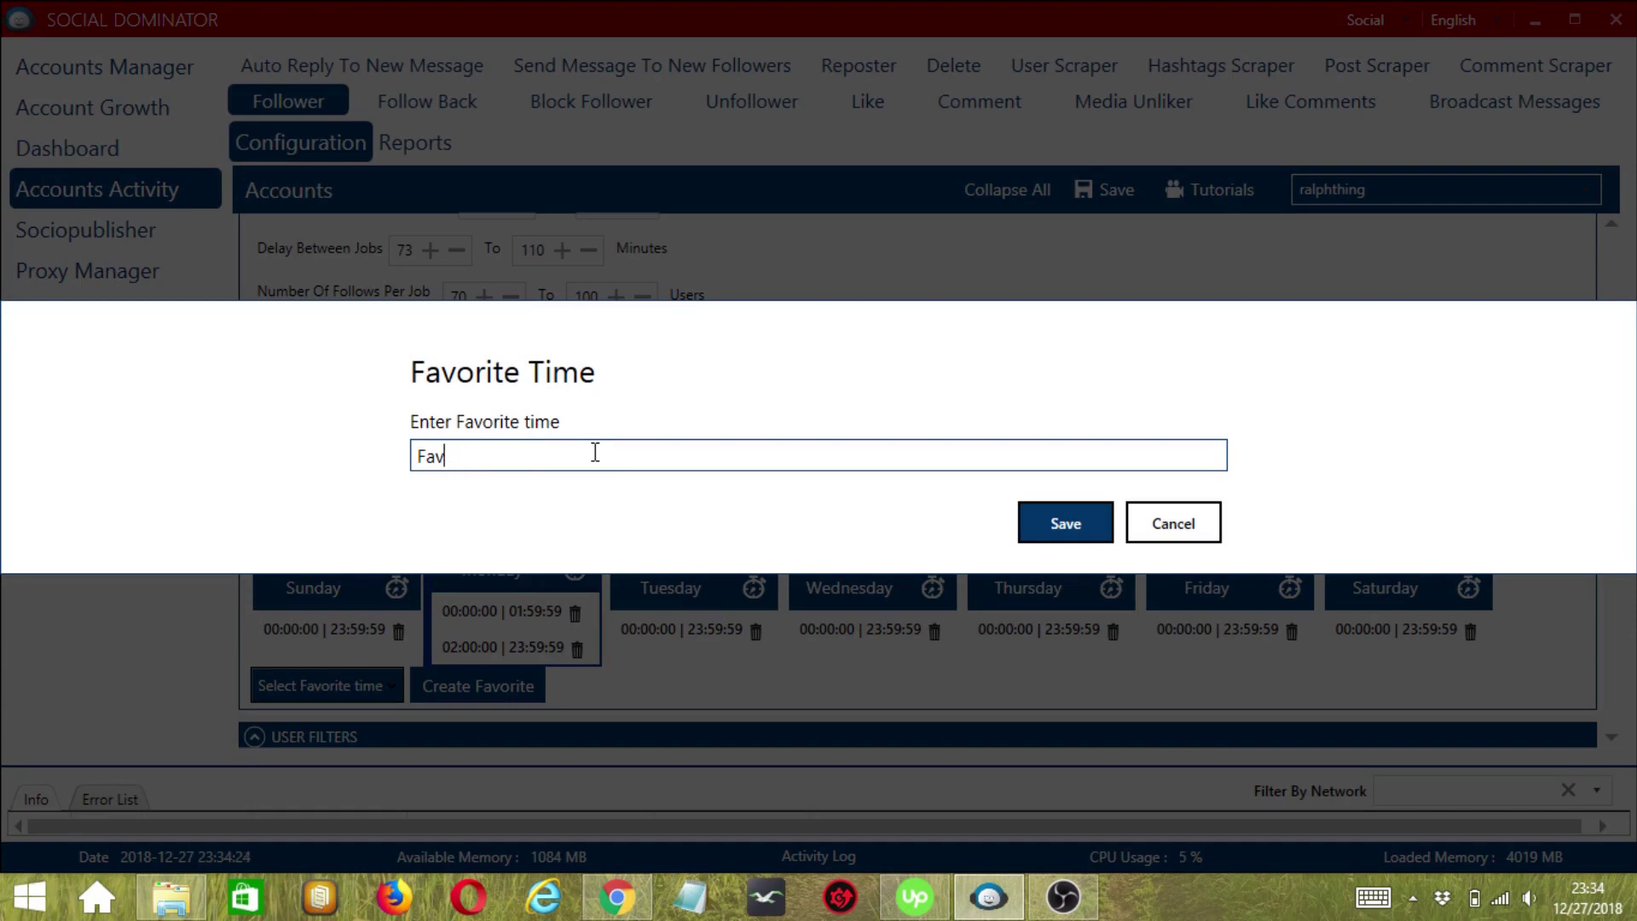
text(o)
click(1068, 522)
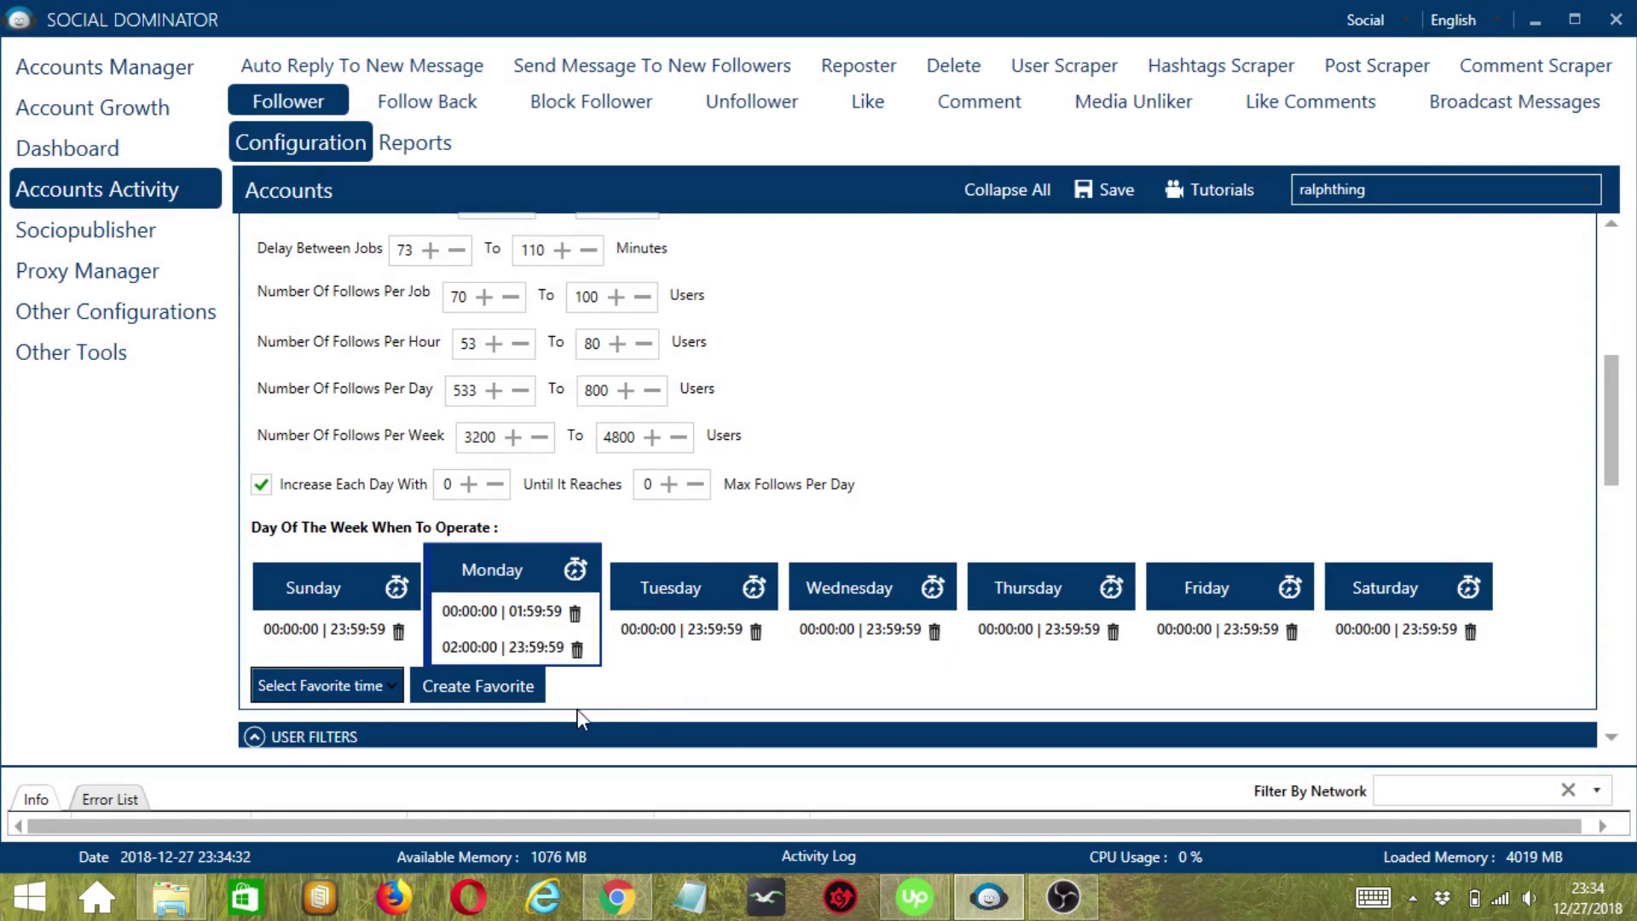
click(390, 689)
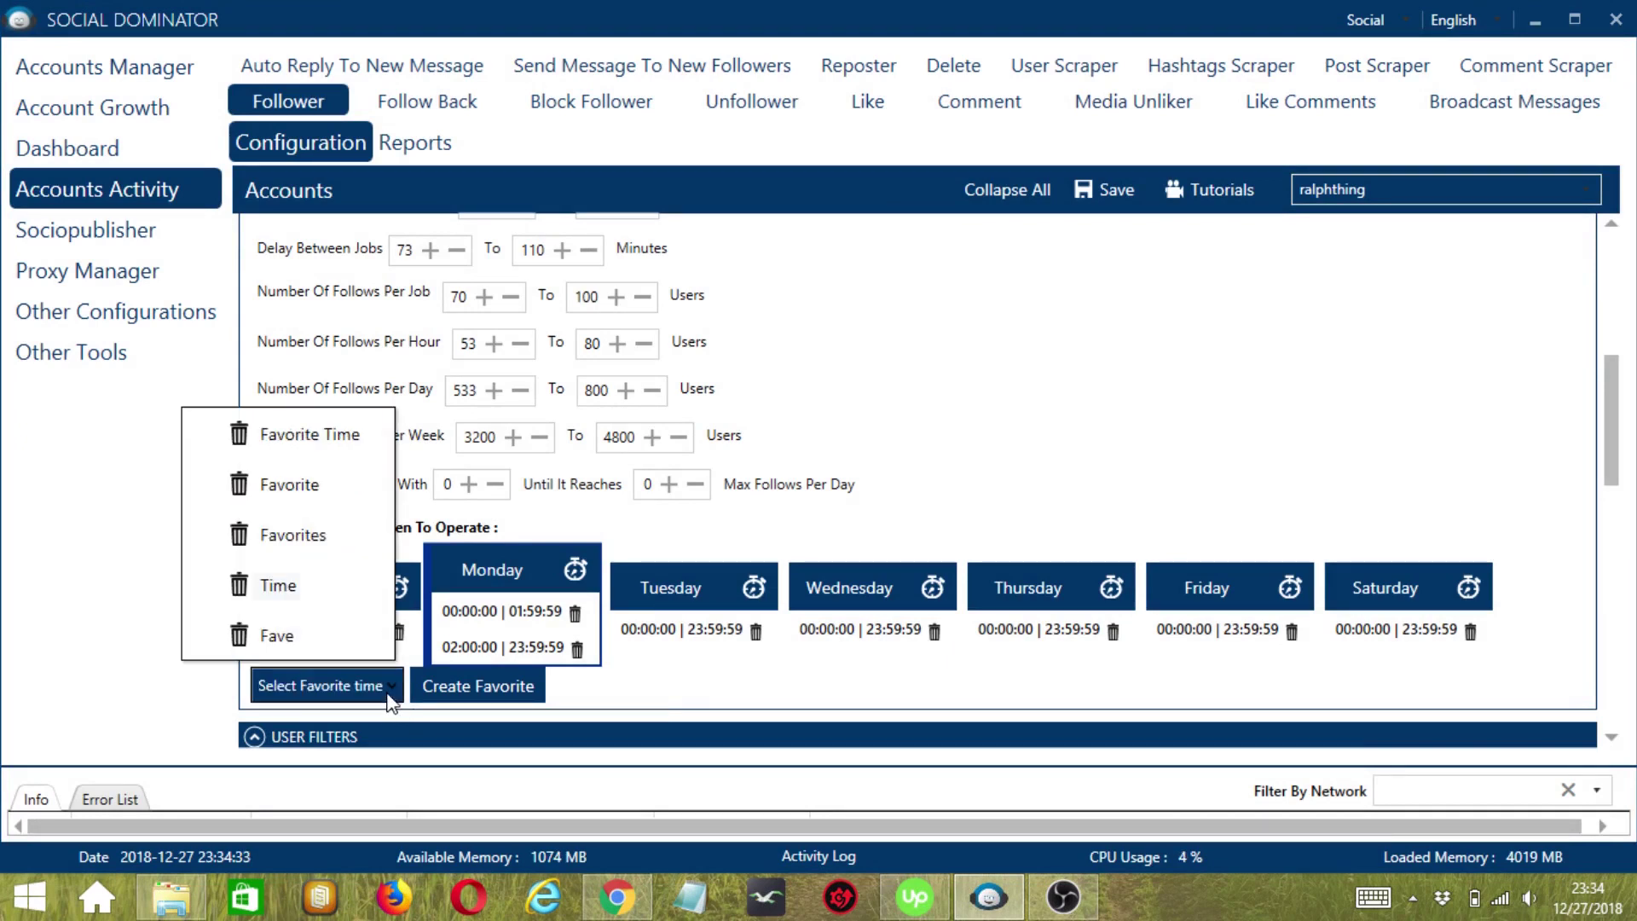
click(321, 635)
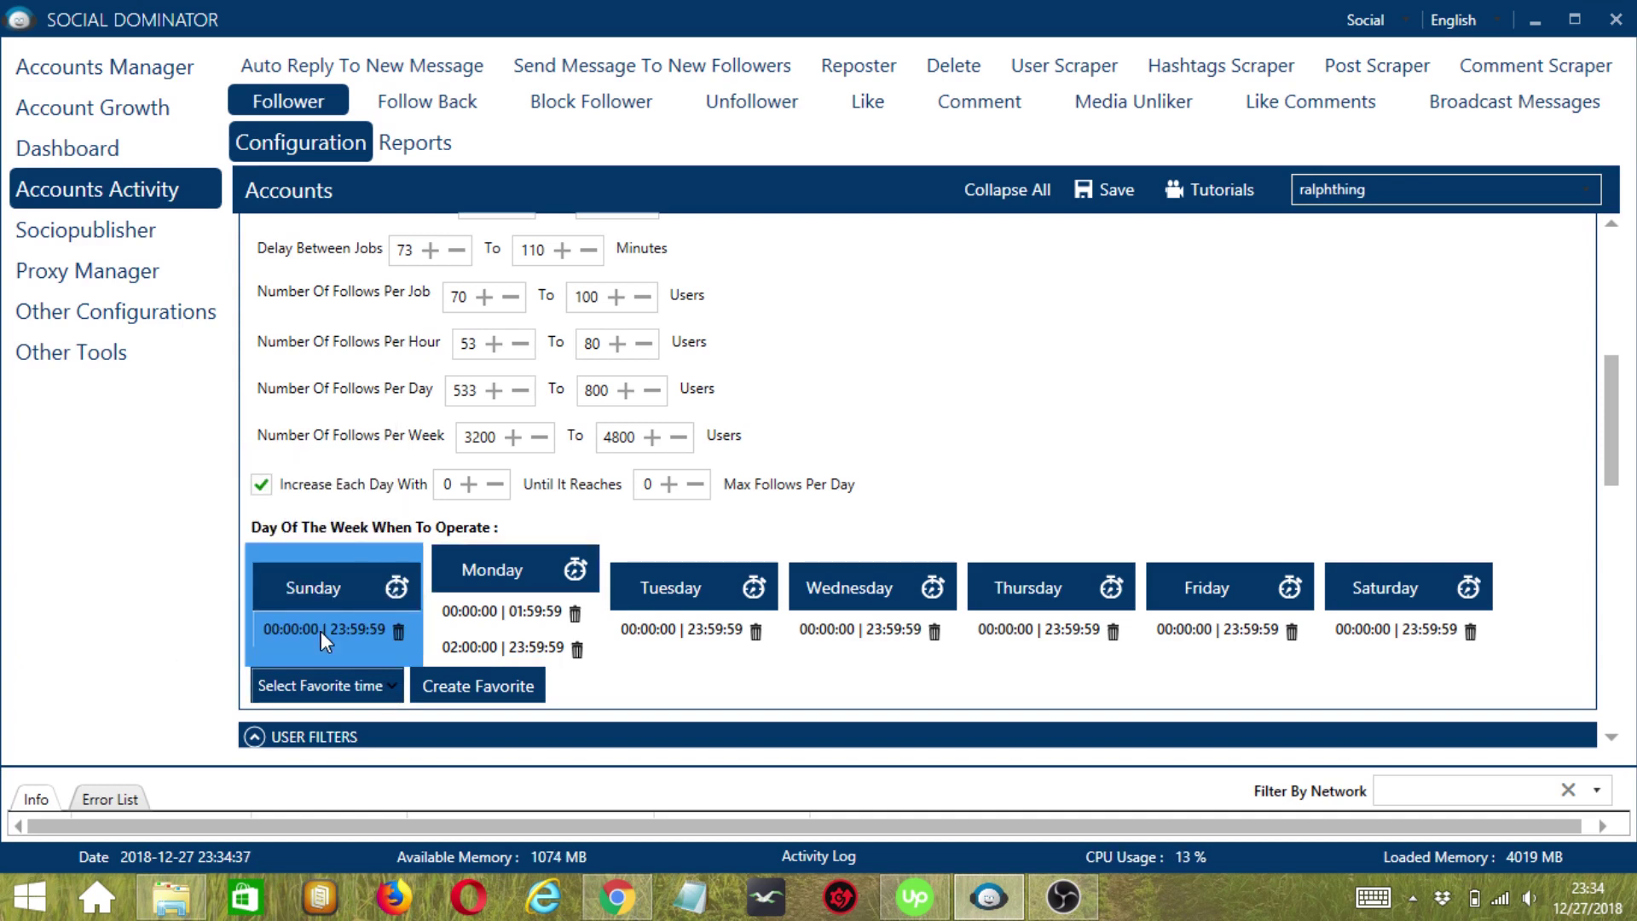
In the user filters, require a profile picture and enable the posts filter with a maximum of 50.
click(1611, 738)
scroll(1618, 744, down, 5)
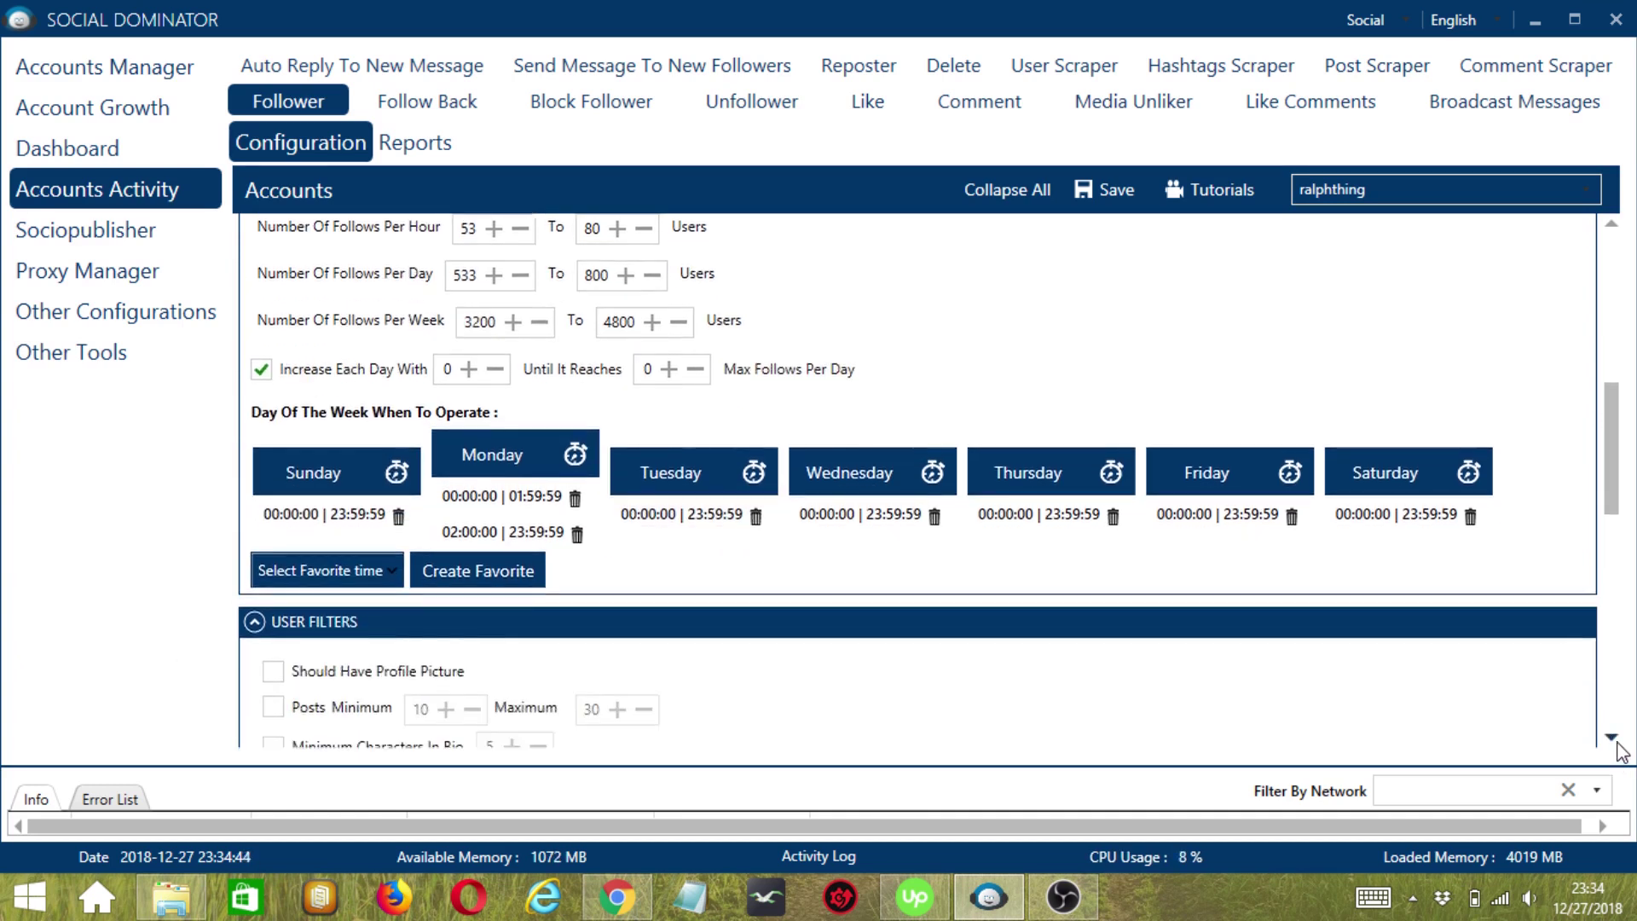
scroll(1619, 749, down, 3)
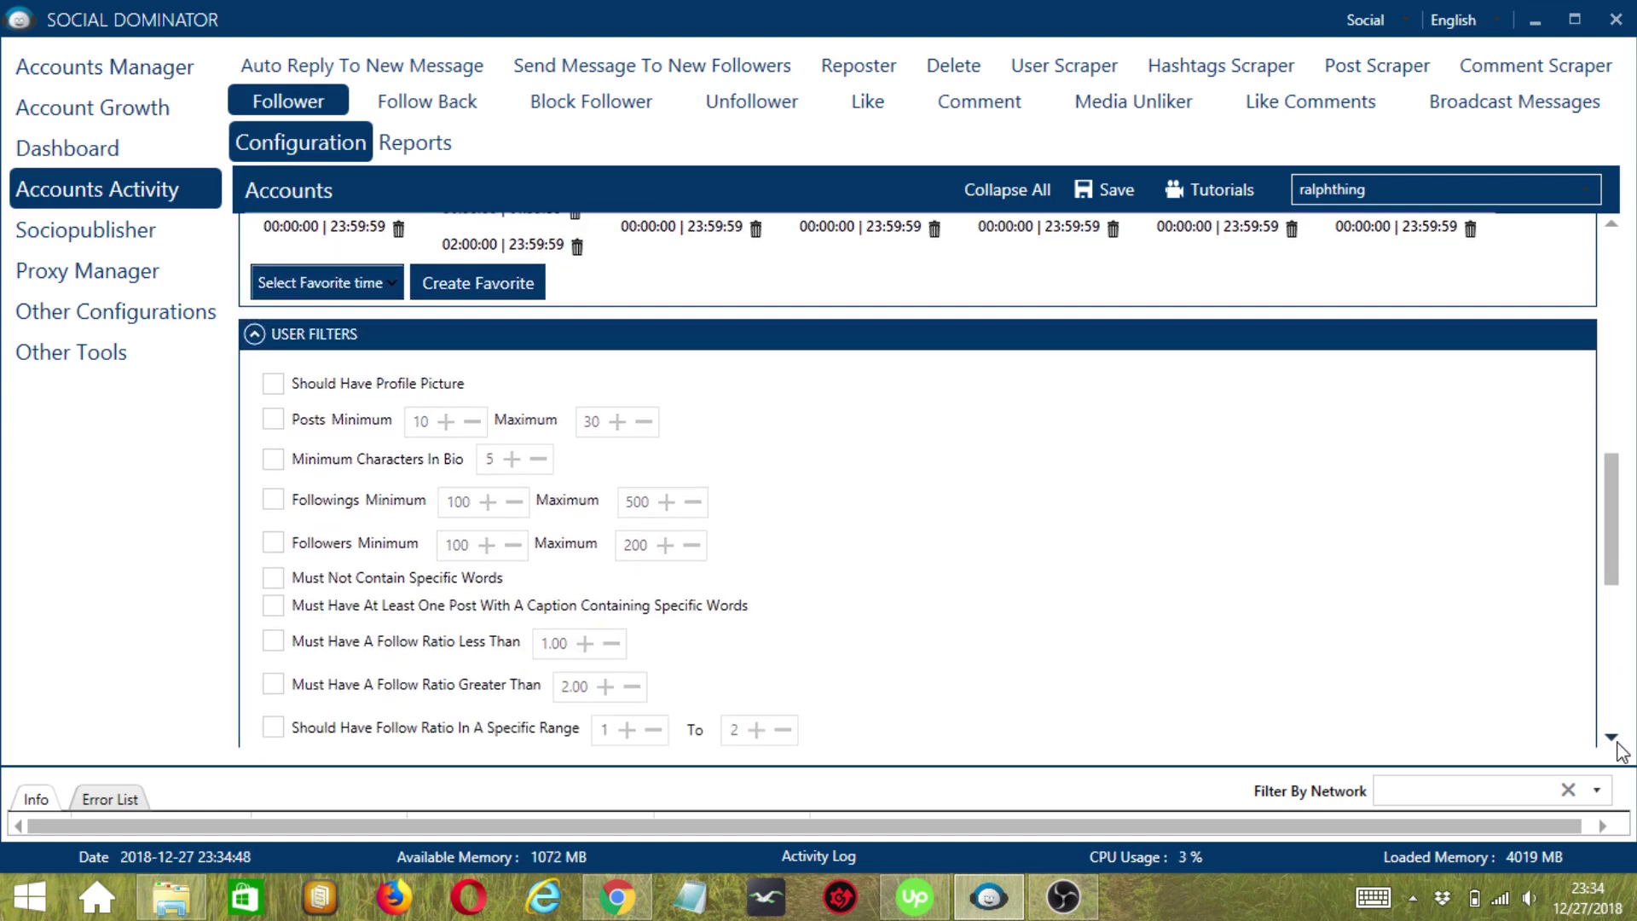
scroll(1621, 750, down, 2)
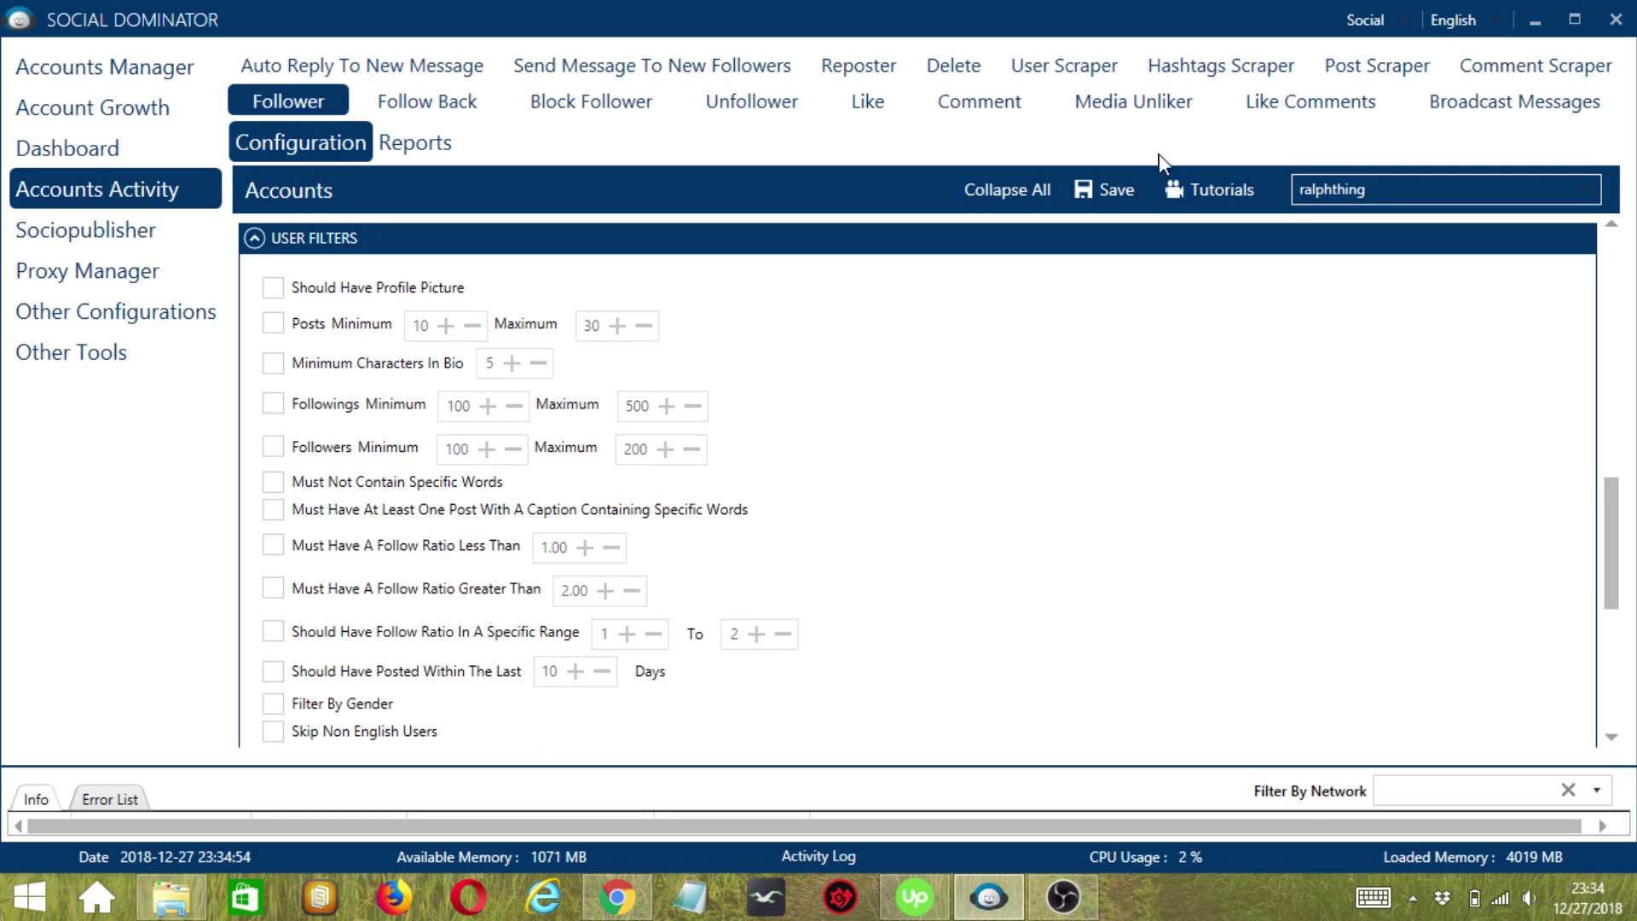
click(275, 288)
scroll(587, 329, down, 1)
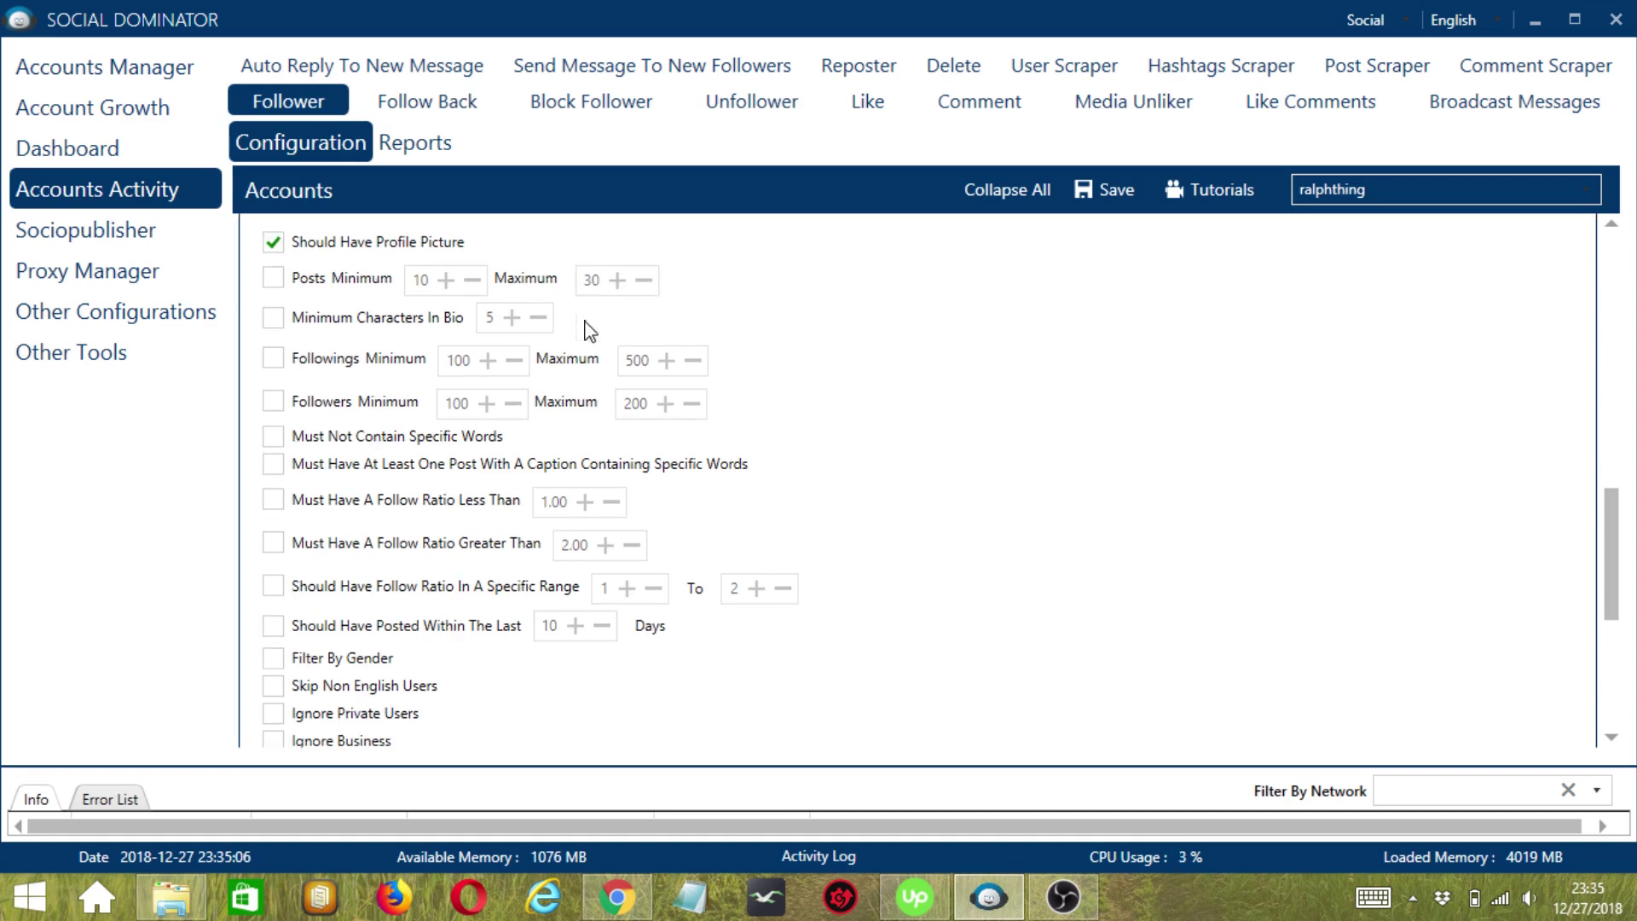
click(273, 278)
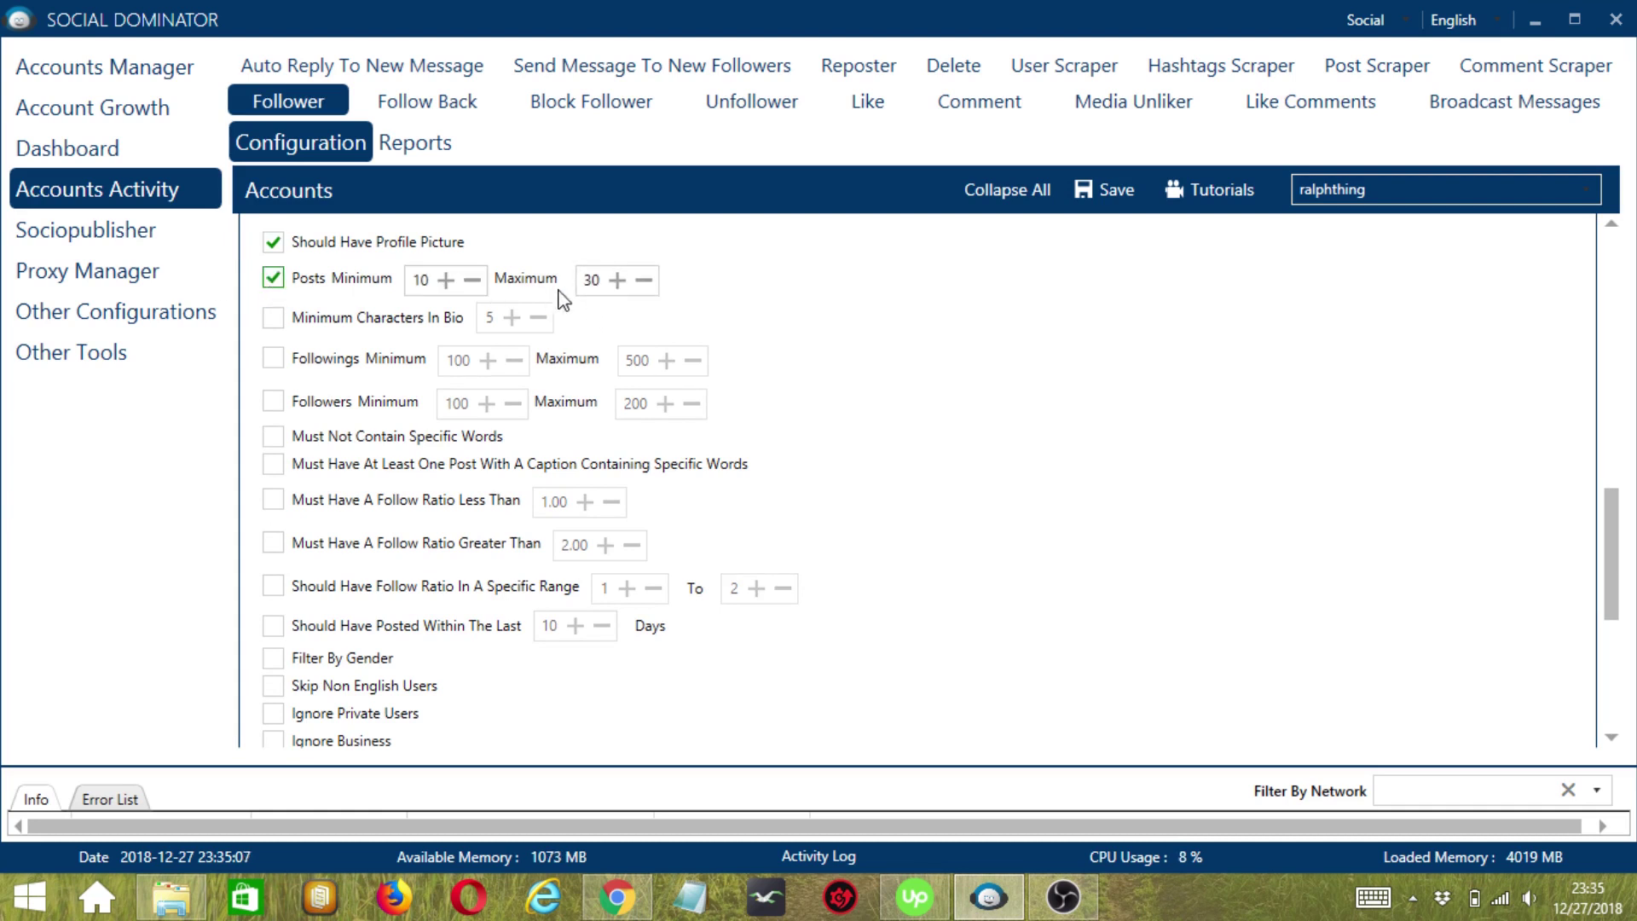
click(593, 282)
key(BackSpace)
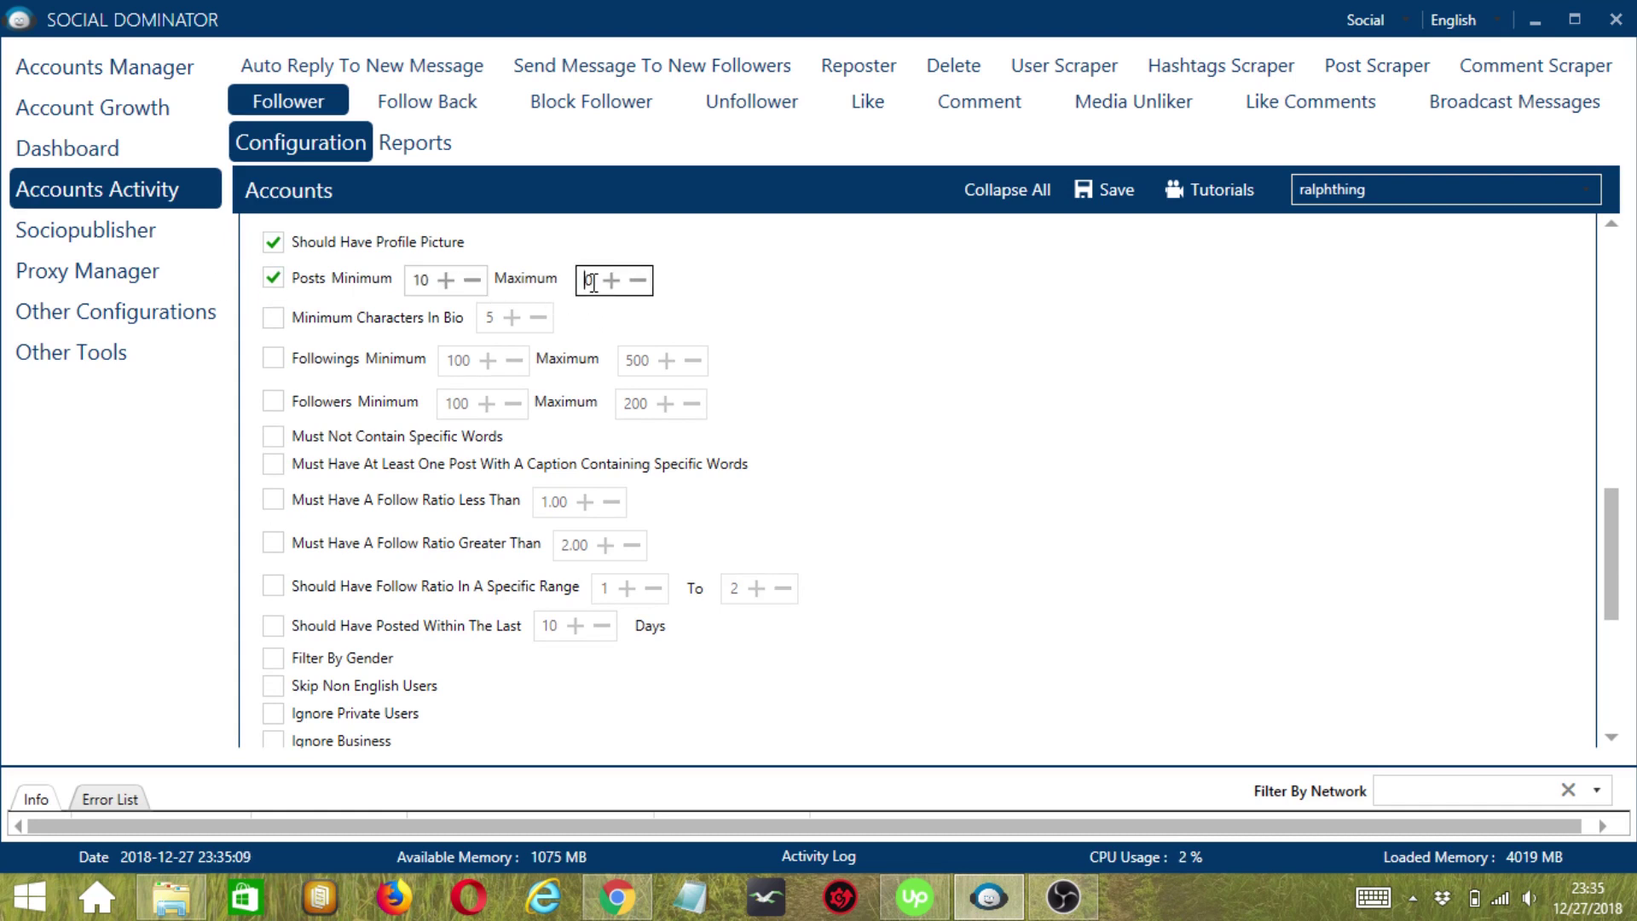
text(5)
Enable the user filters for minimum characters in bio, followings range and followers range.
click(272, 319)
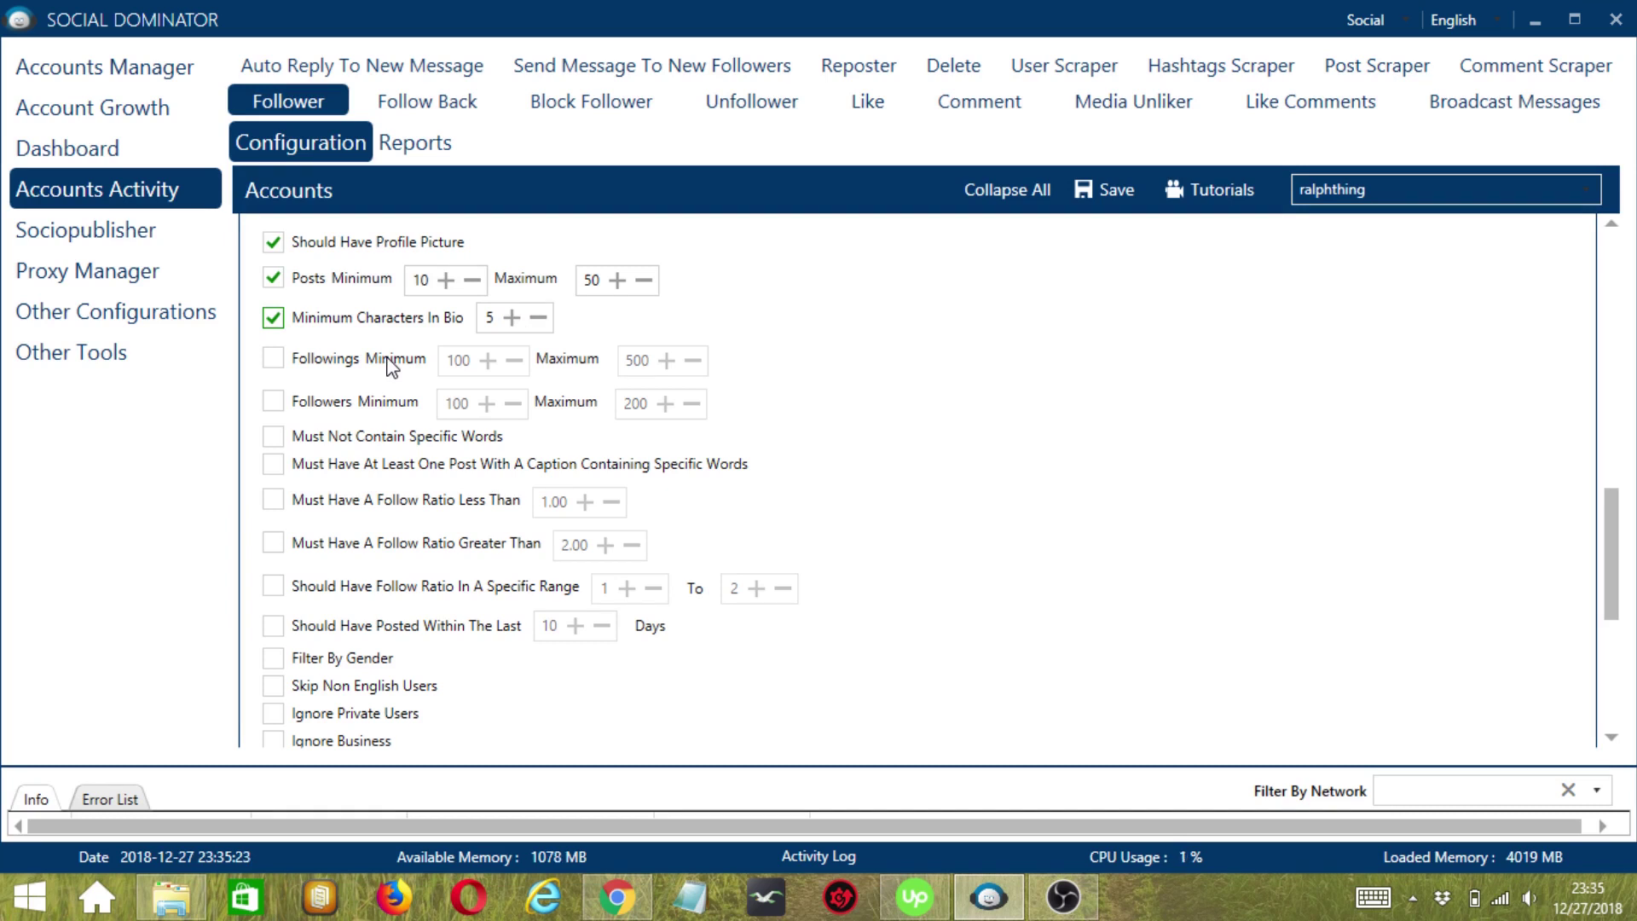
click(273, 360)
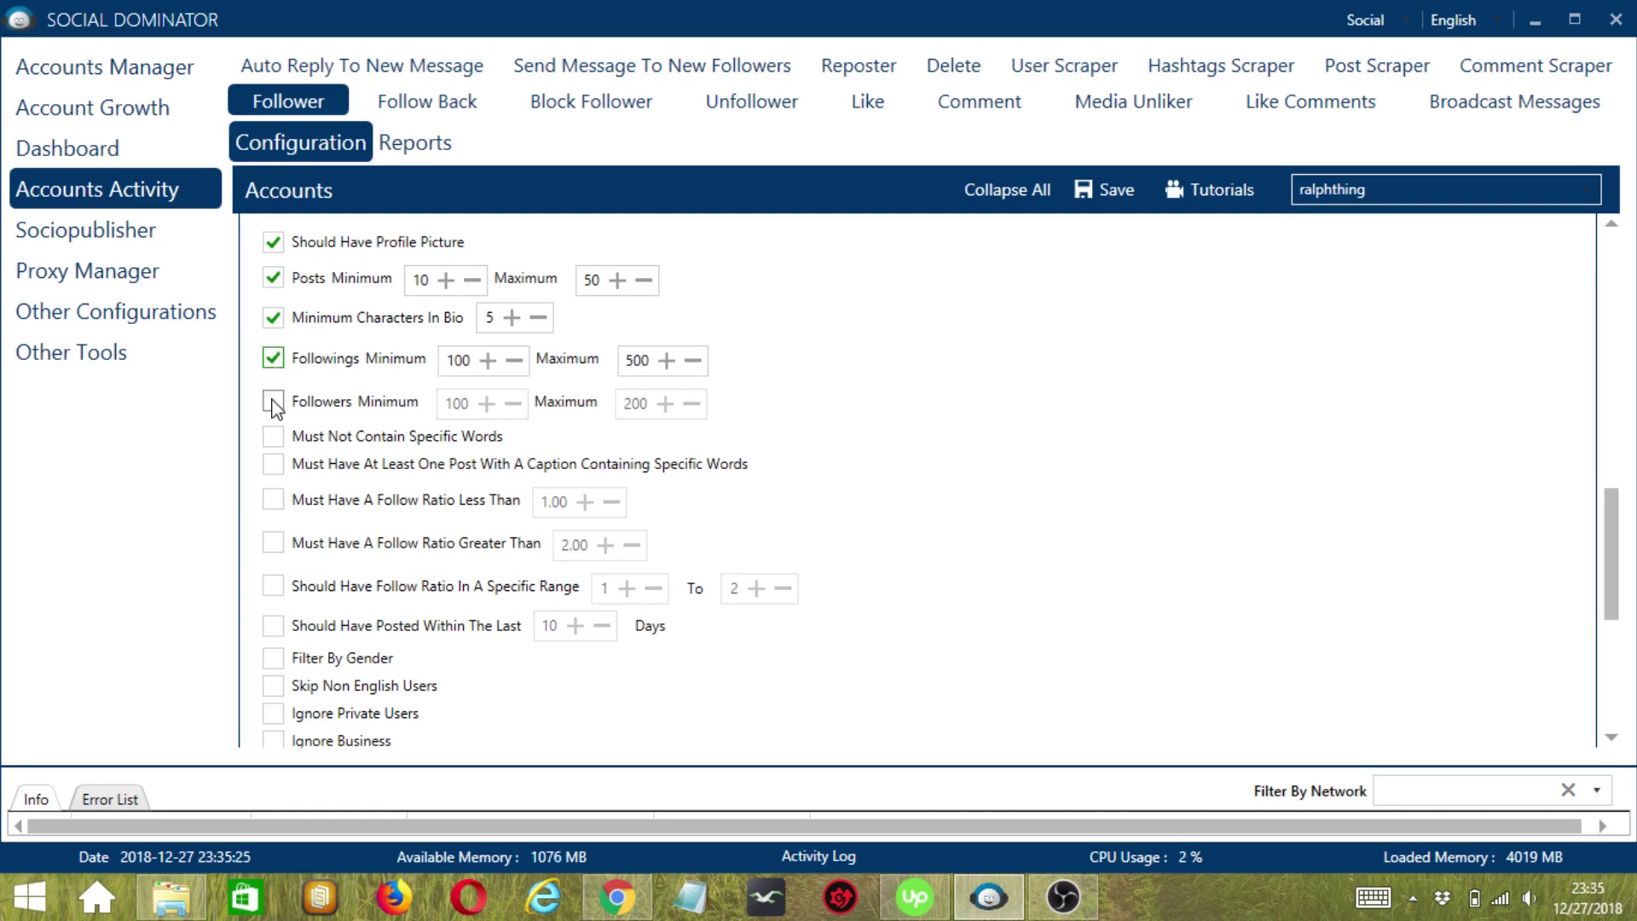
click(273, 403)
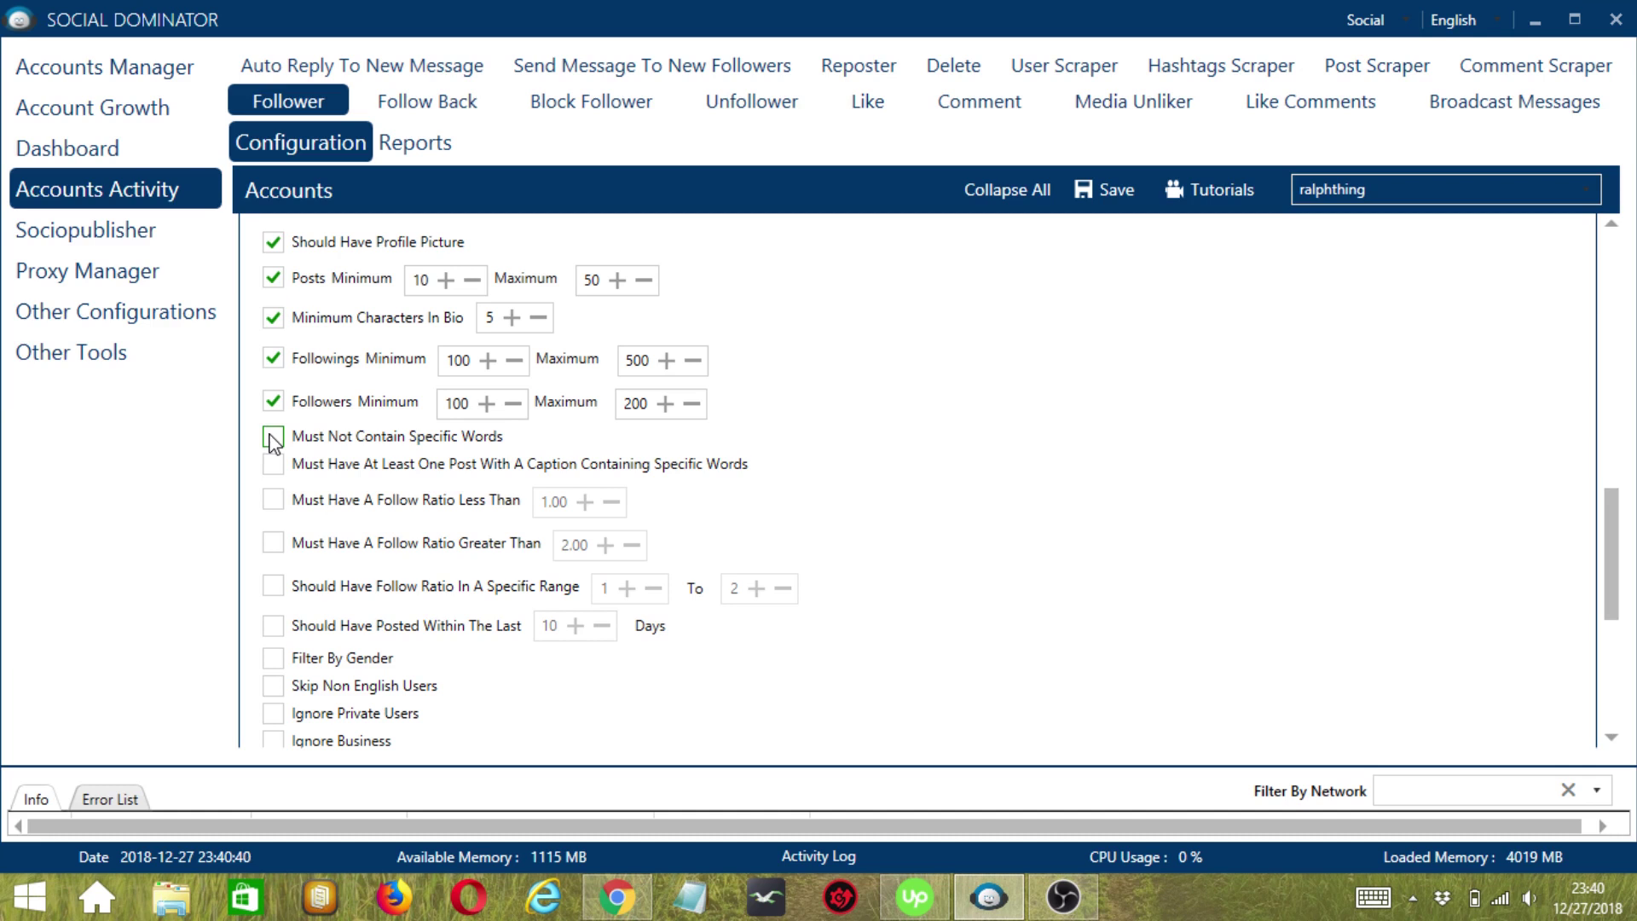
Enable the Must Not Contain Specific Words filter, enter politics as a sample word and clear the list.
click(273, 438)
click(408, 486)
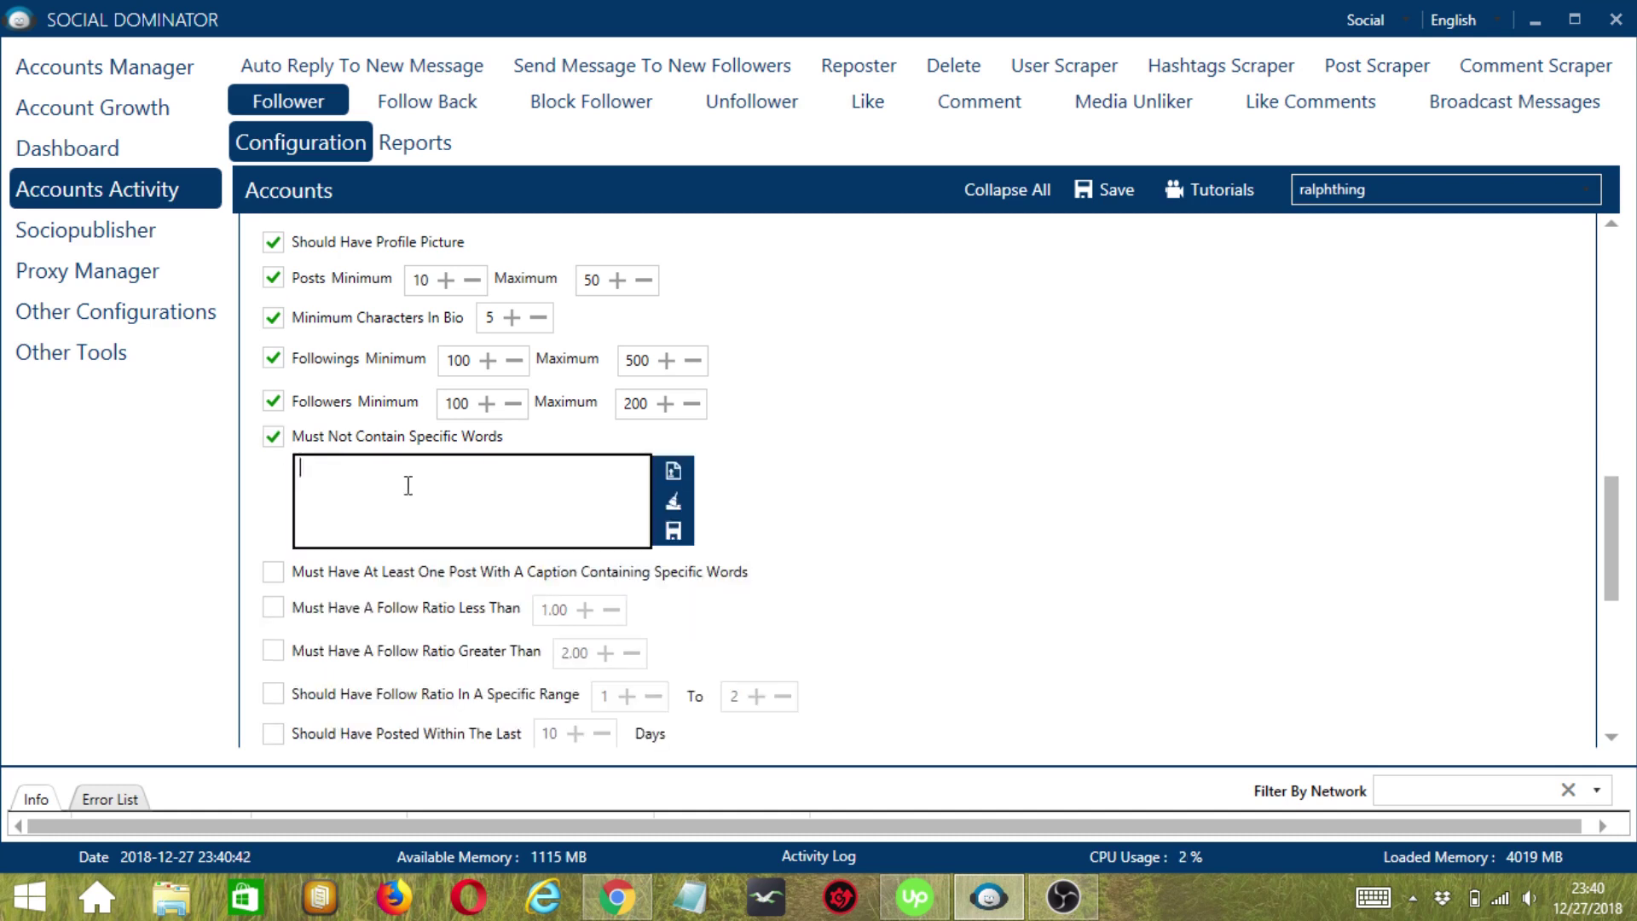
text(politics)
click(672, 504)
Import the excluded words from must not have.txt on the Desktop and save the list.
click(679, 467)
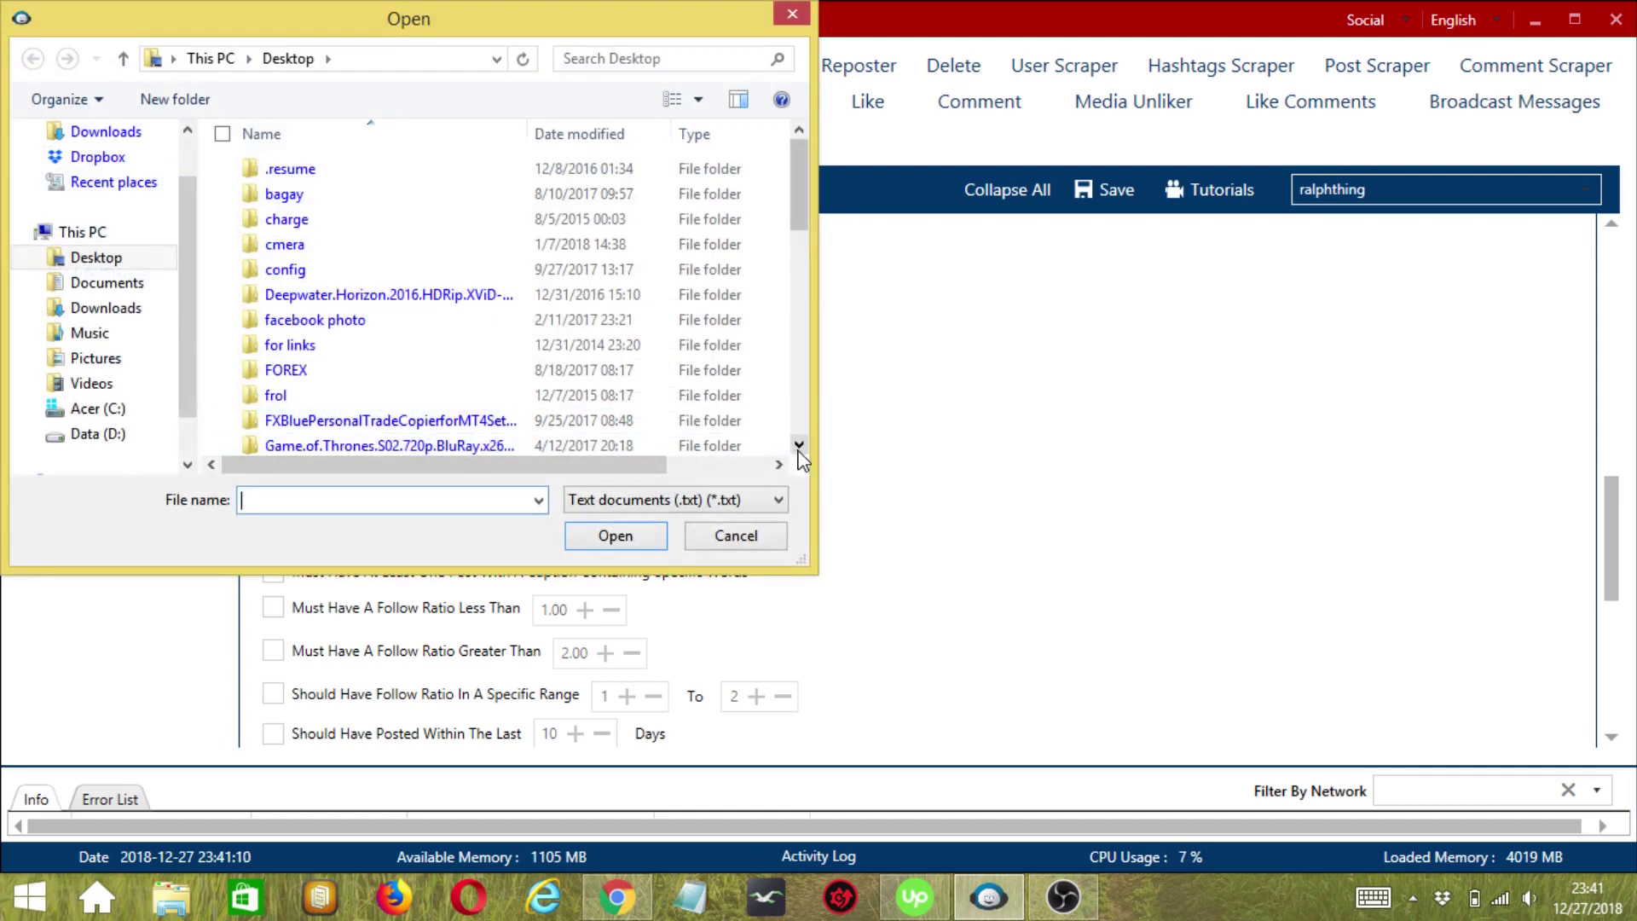
double_click(799, 444)
click(800, 416)
click(800, 416)
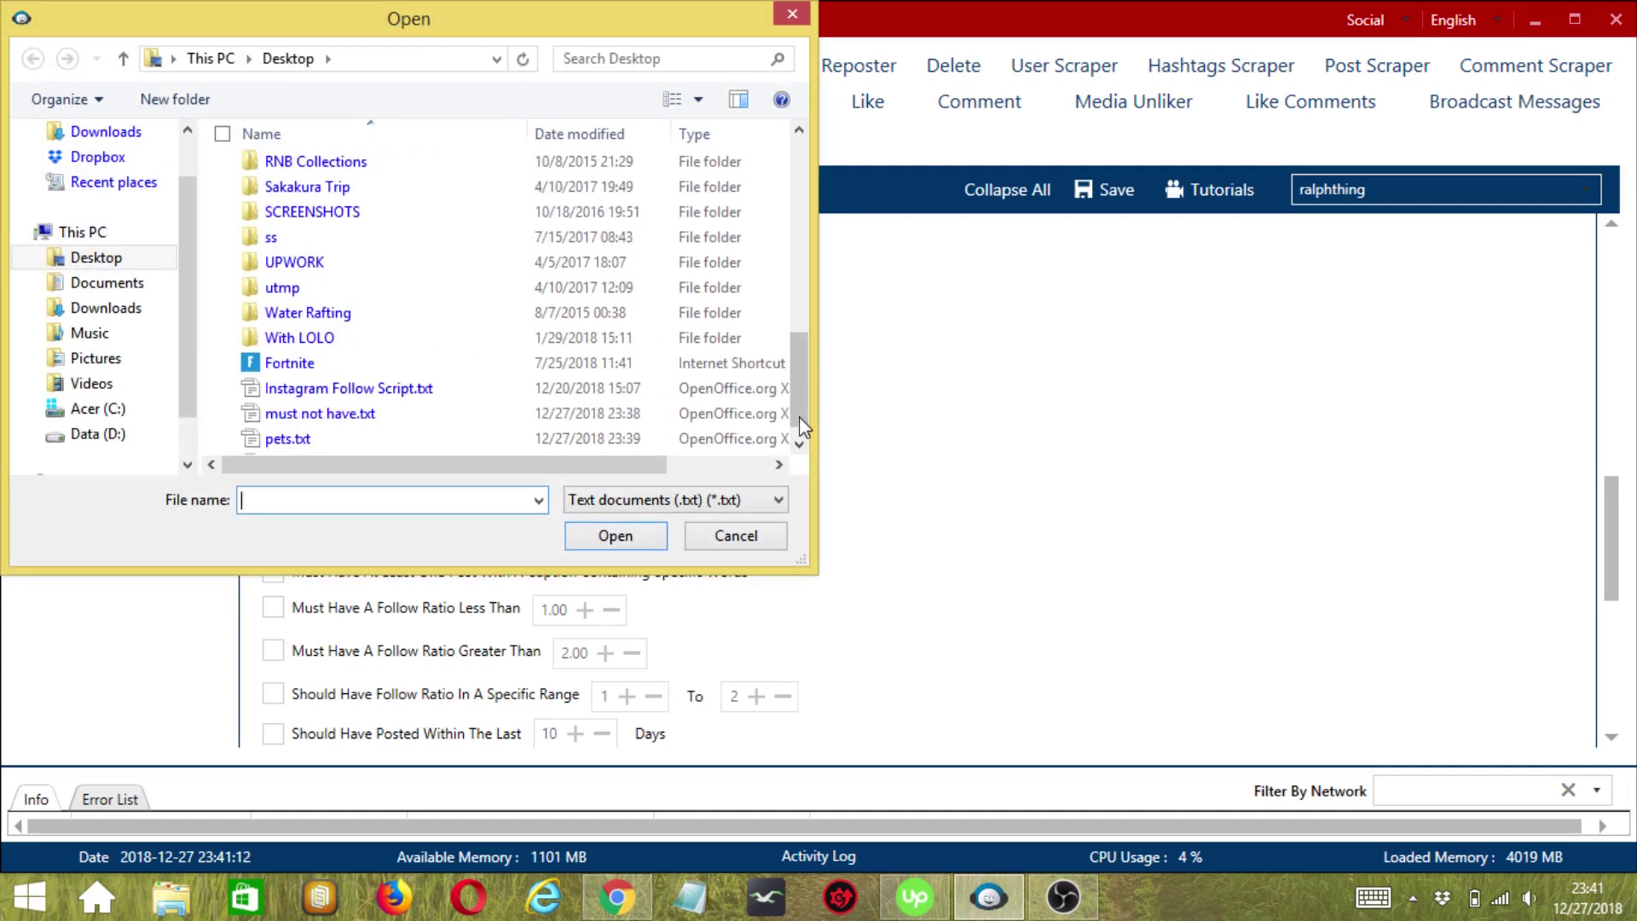
click(373, 422)
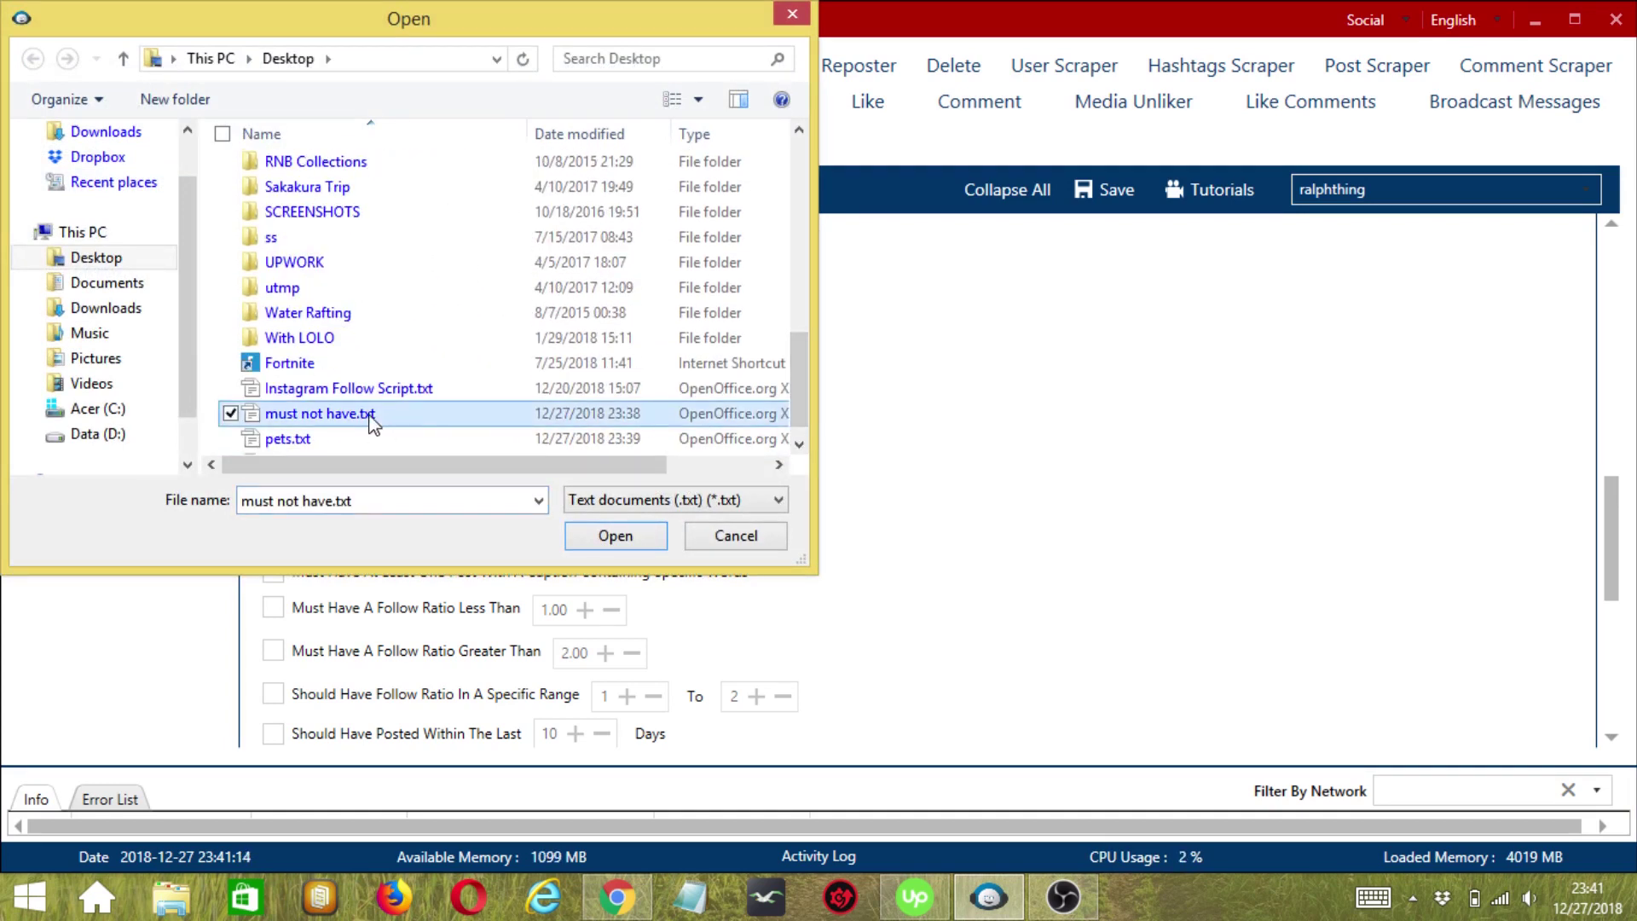
click(616, 535)
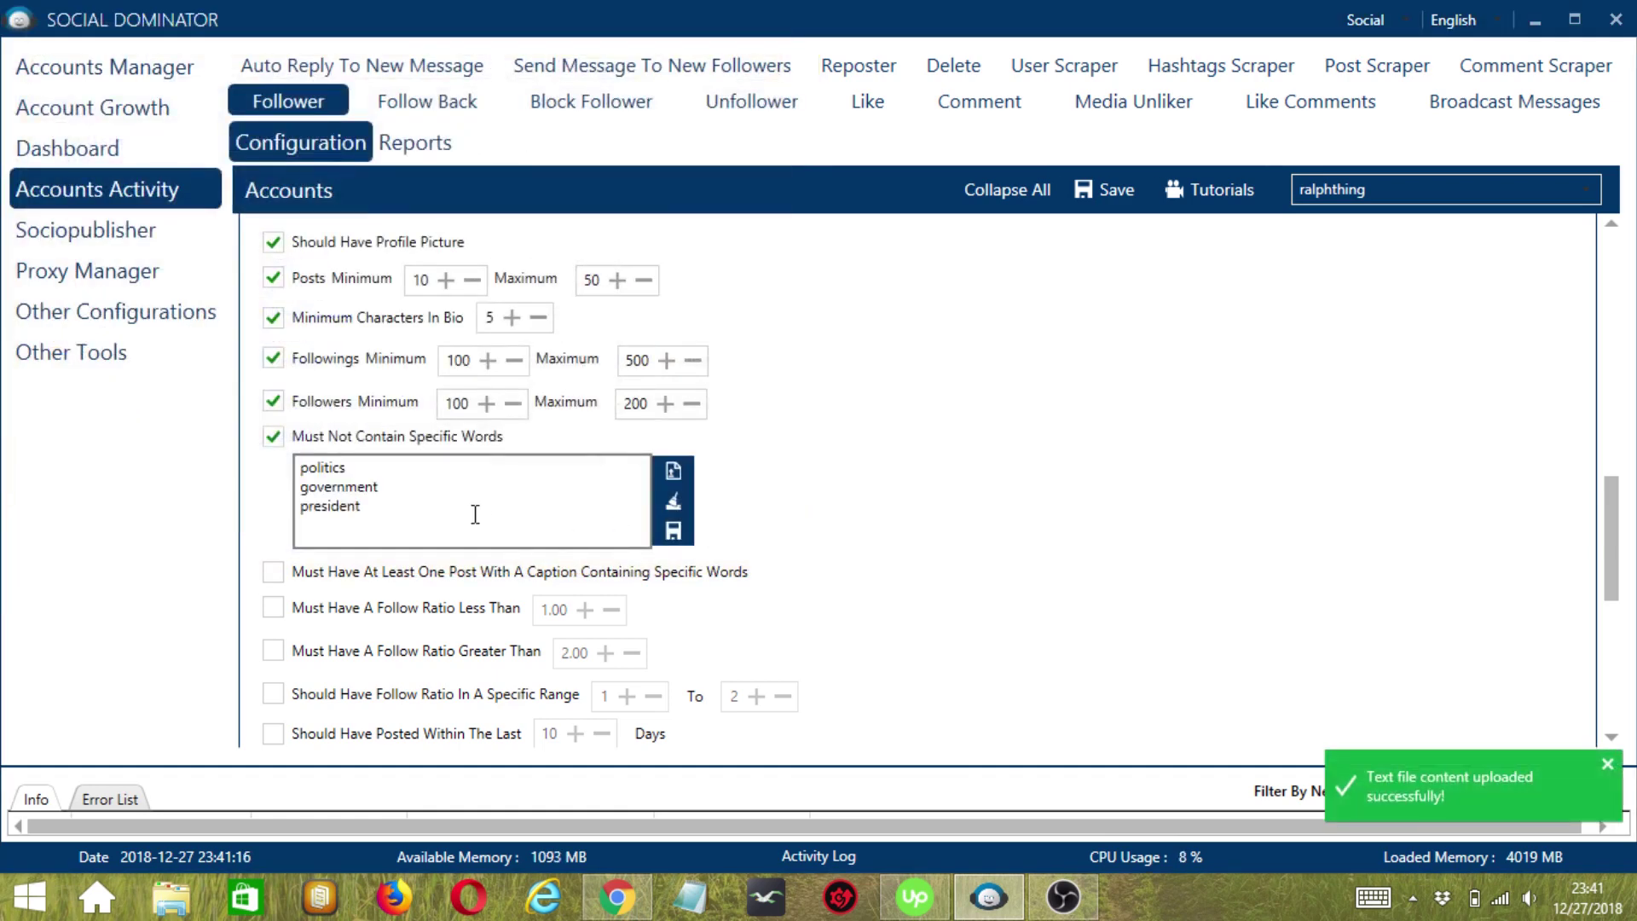
click(449, 503)
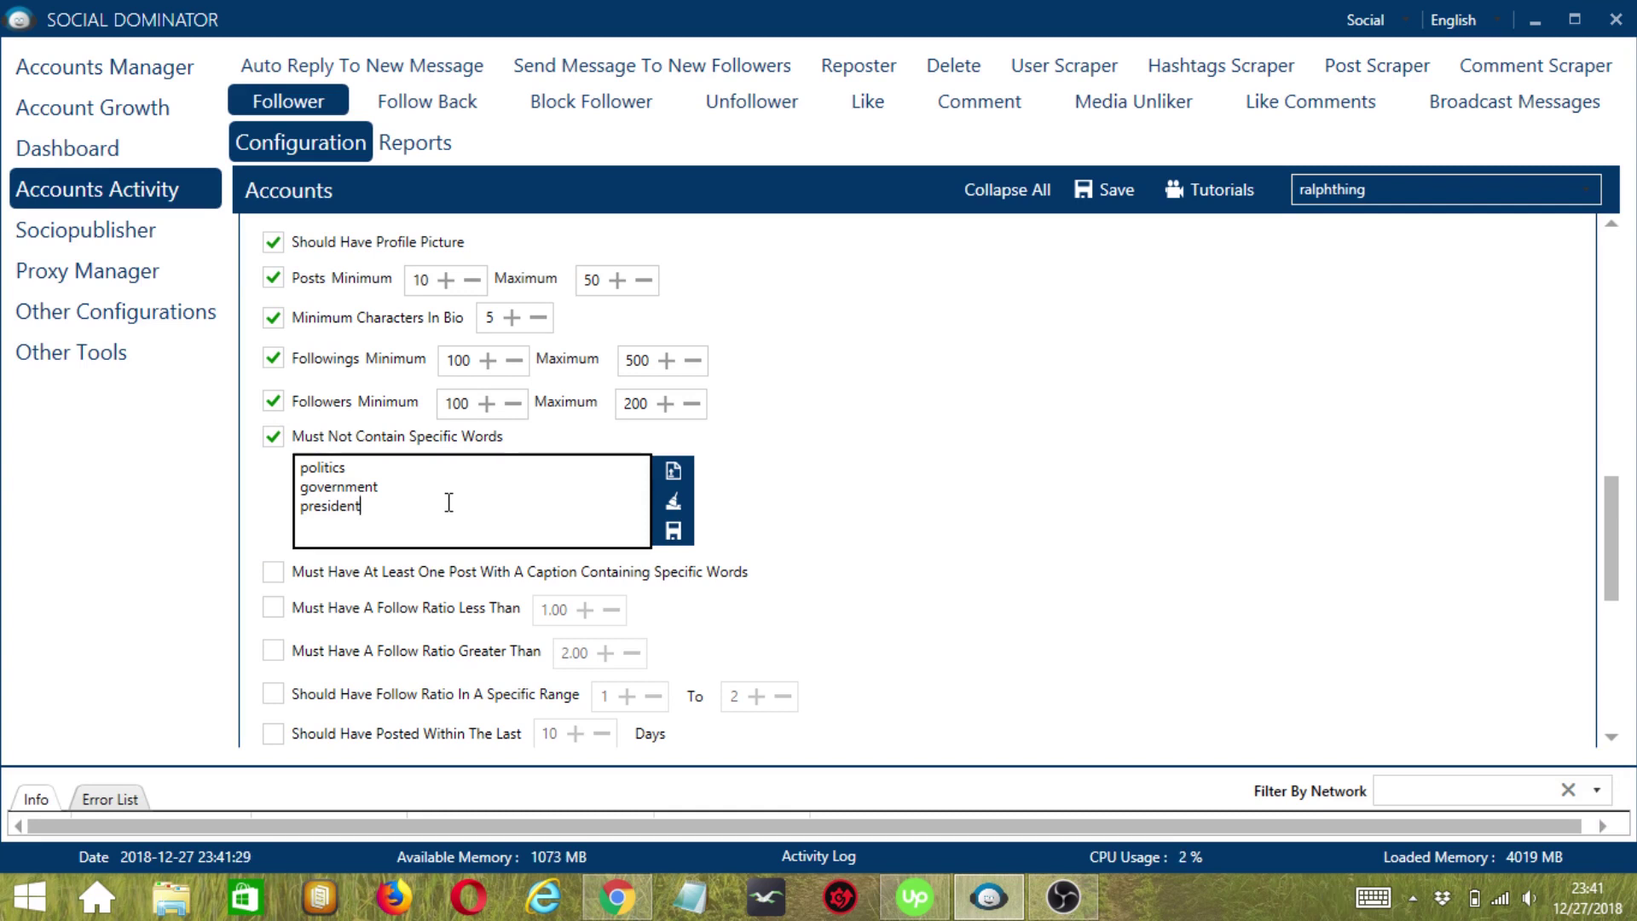
click(674, 534)
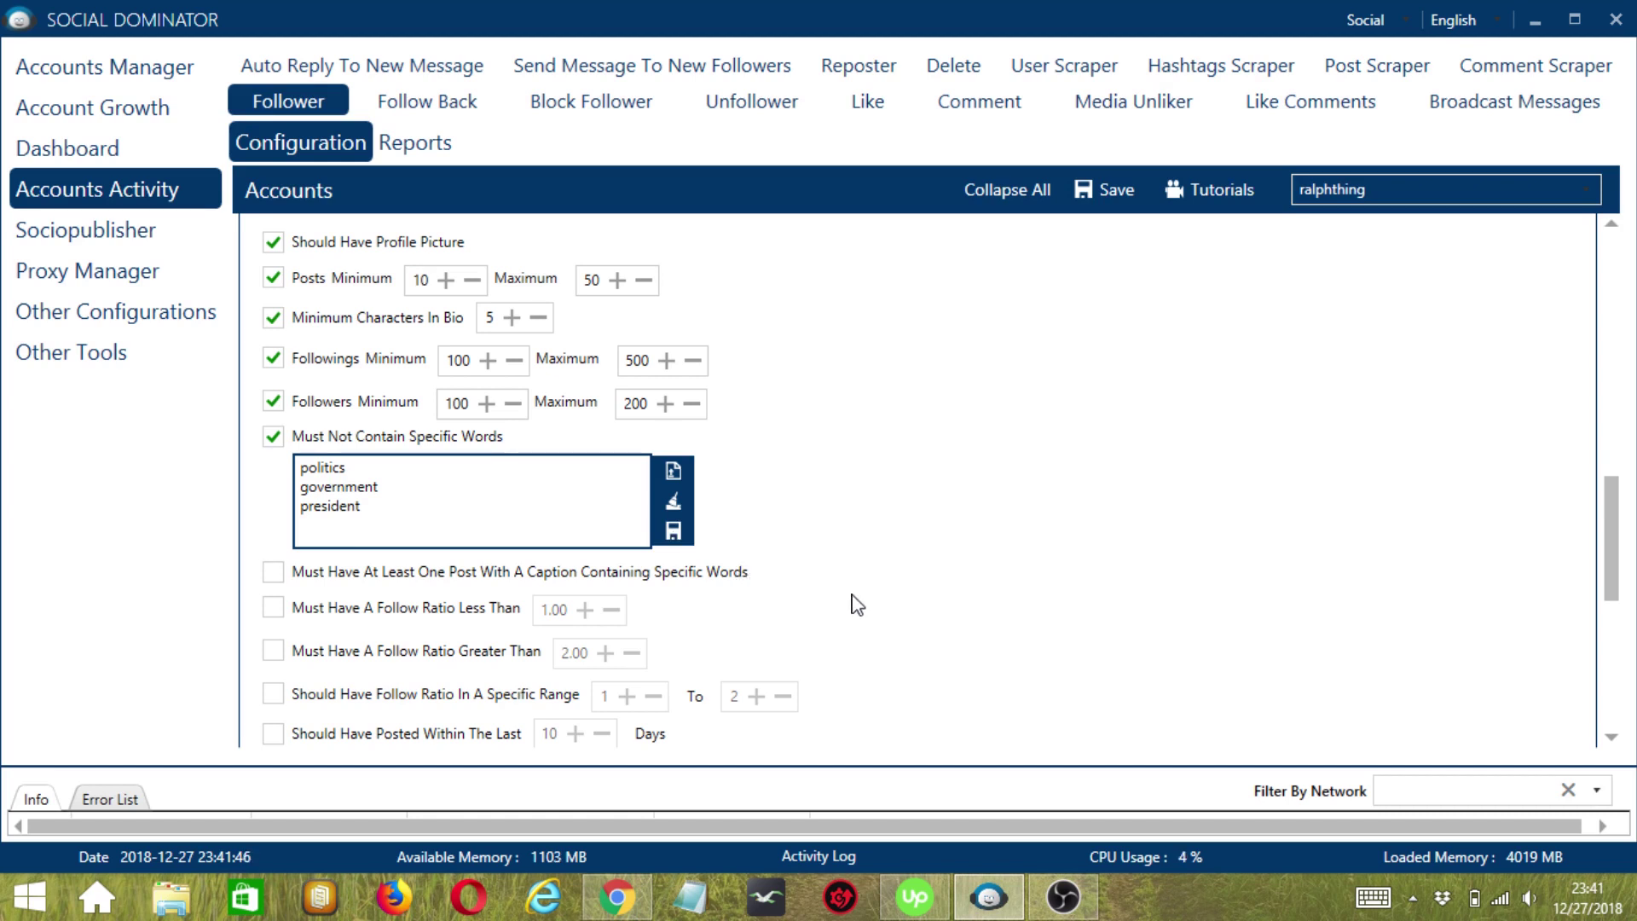
Enable the filter requiring a post caption with specific words, enter pets as a sample and clear the list.
scroll(1612, 746, down, 3)
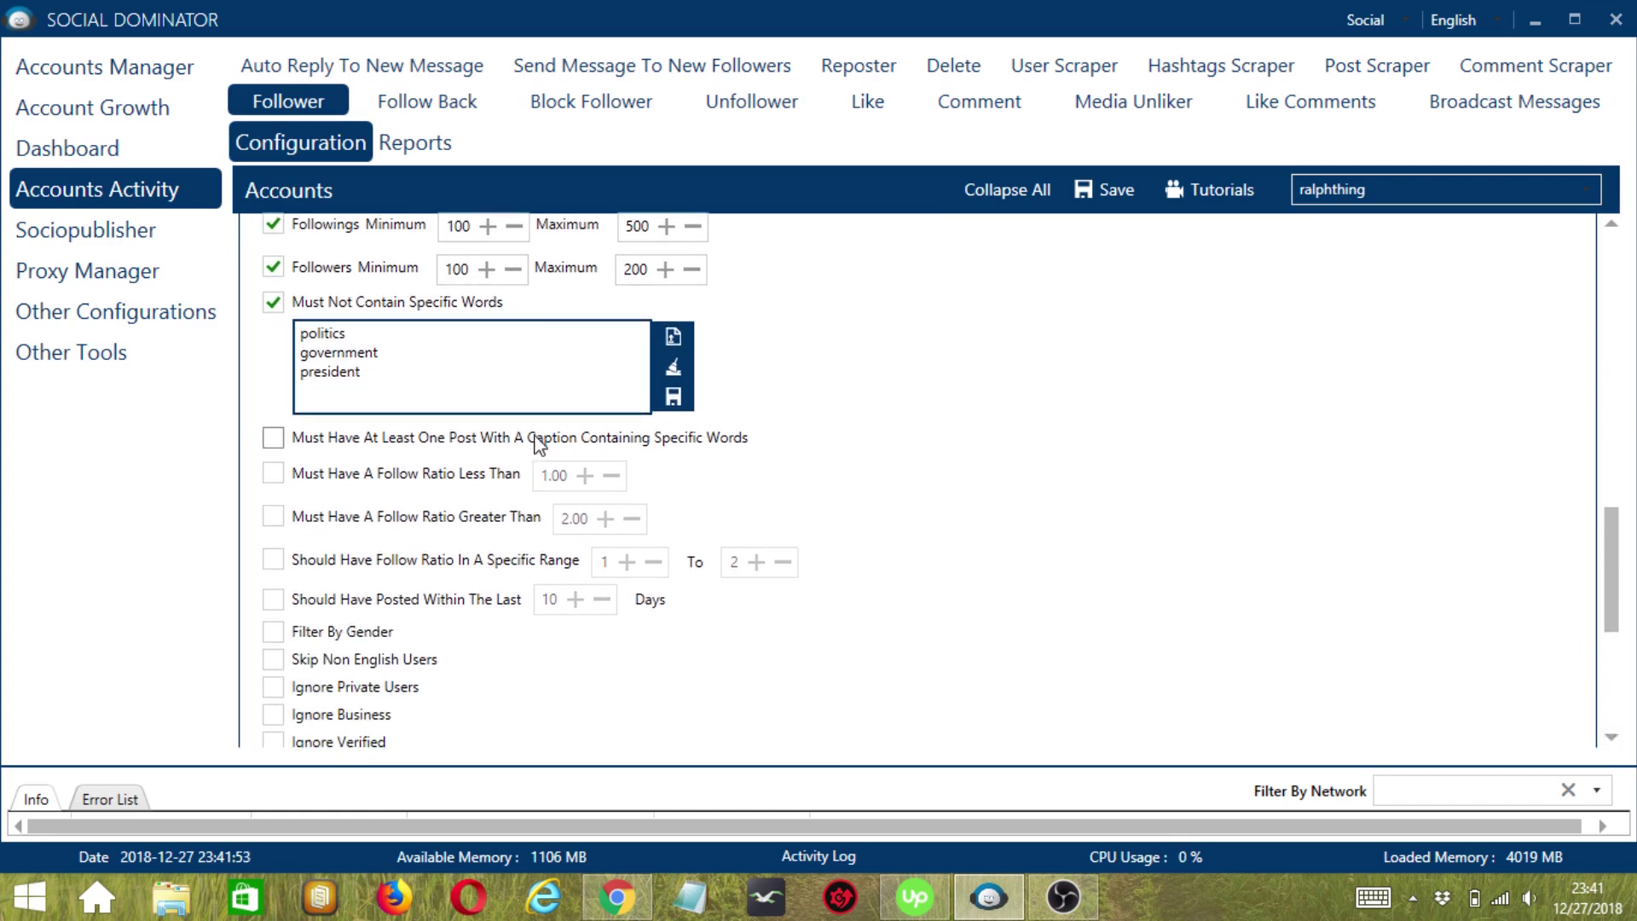
click(273, 439)
click(437, 530)
text(pets)
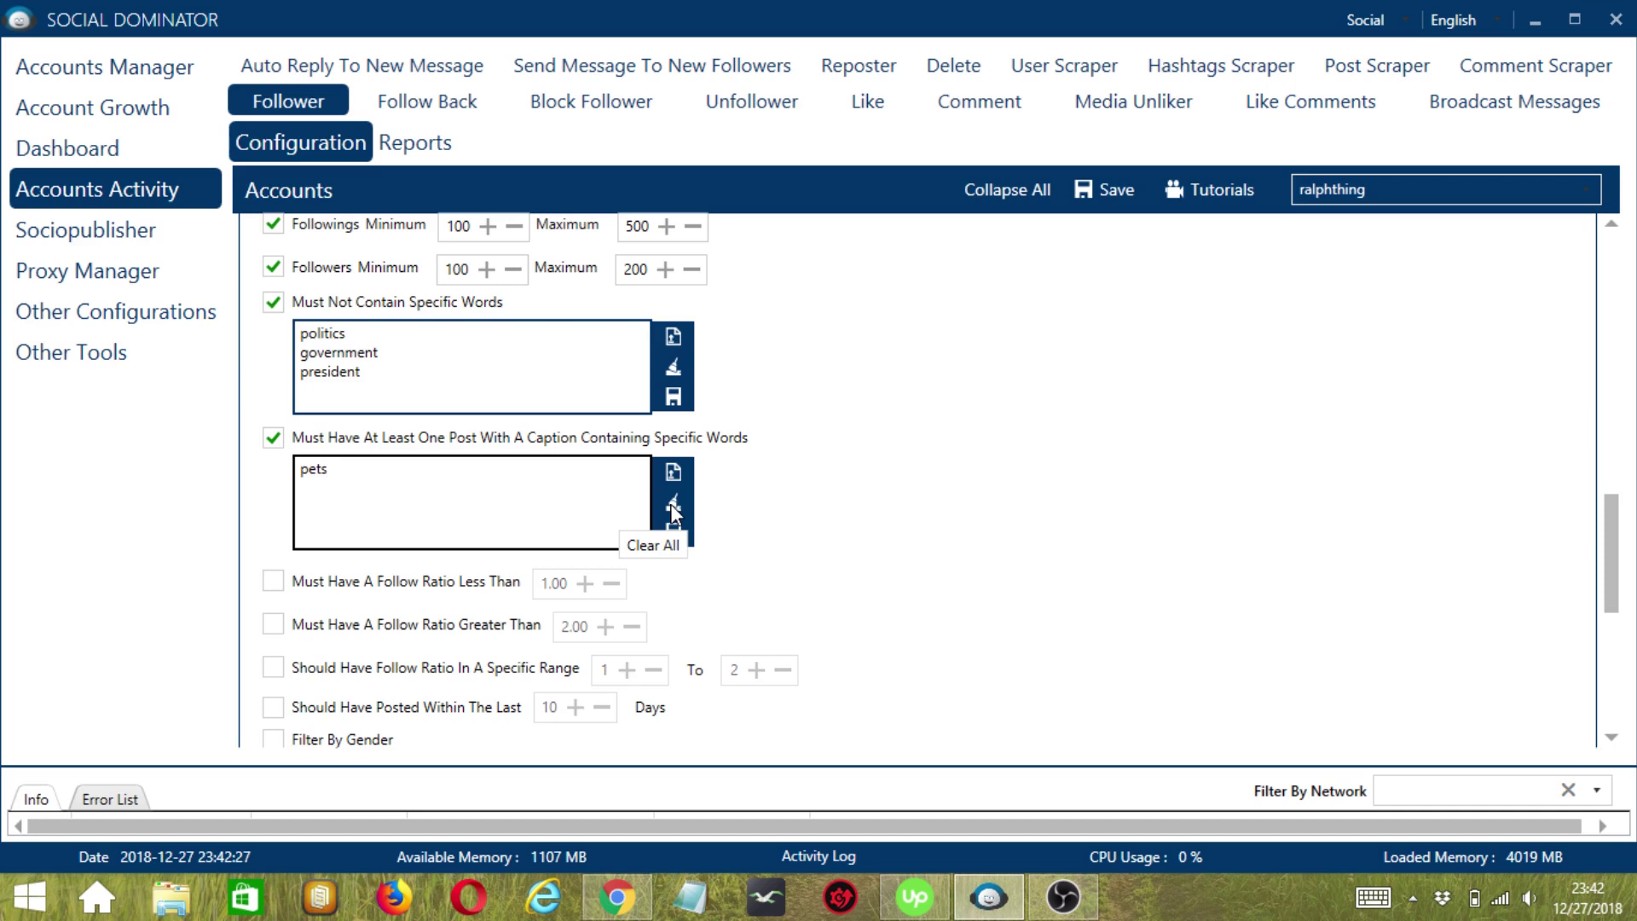
click(670, 504)
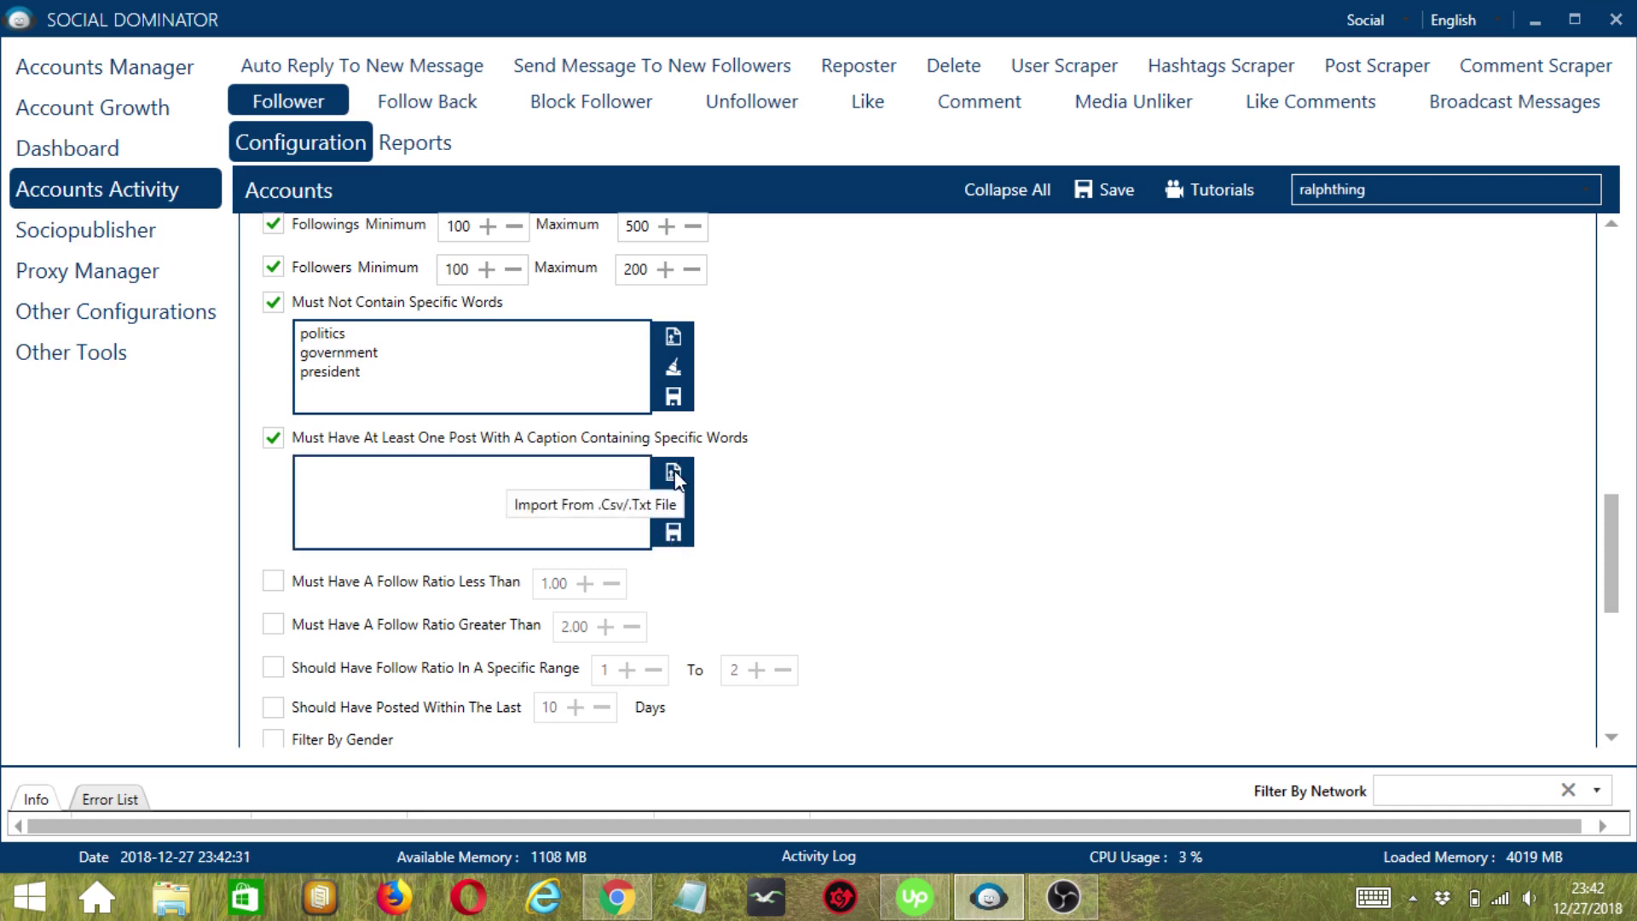
Import the required caption words from pets.txt on the Desktop.
click(674, 471)
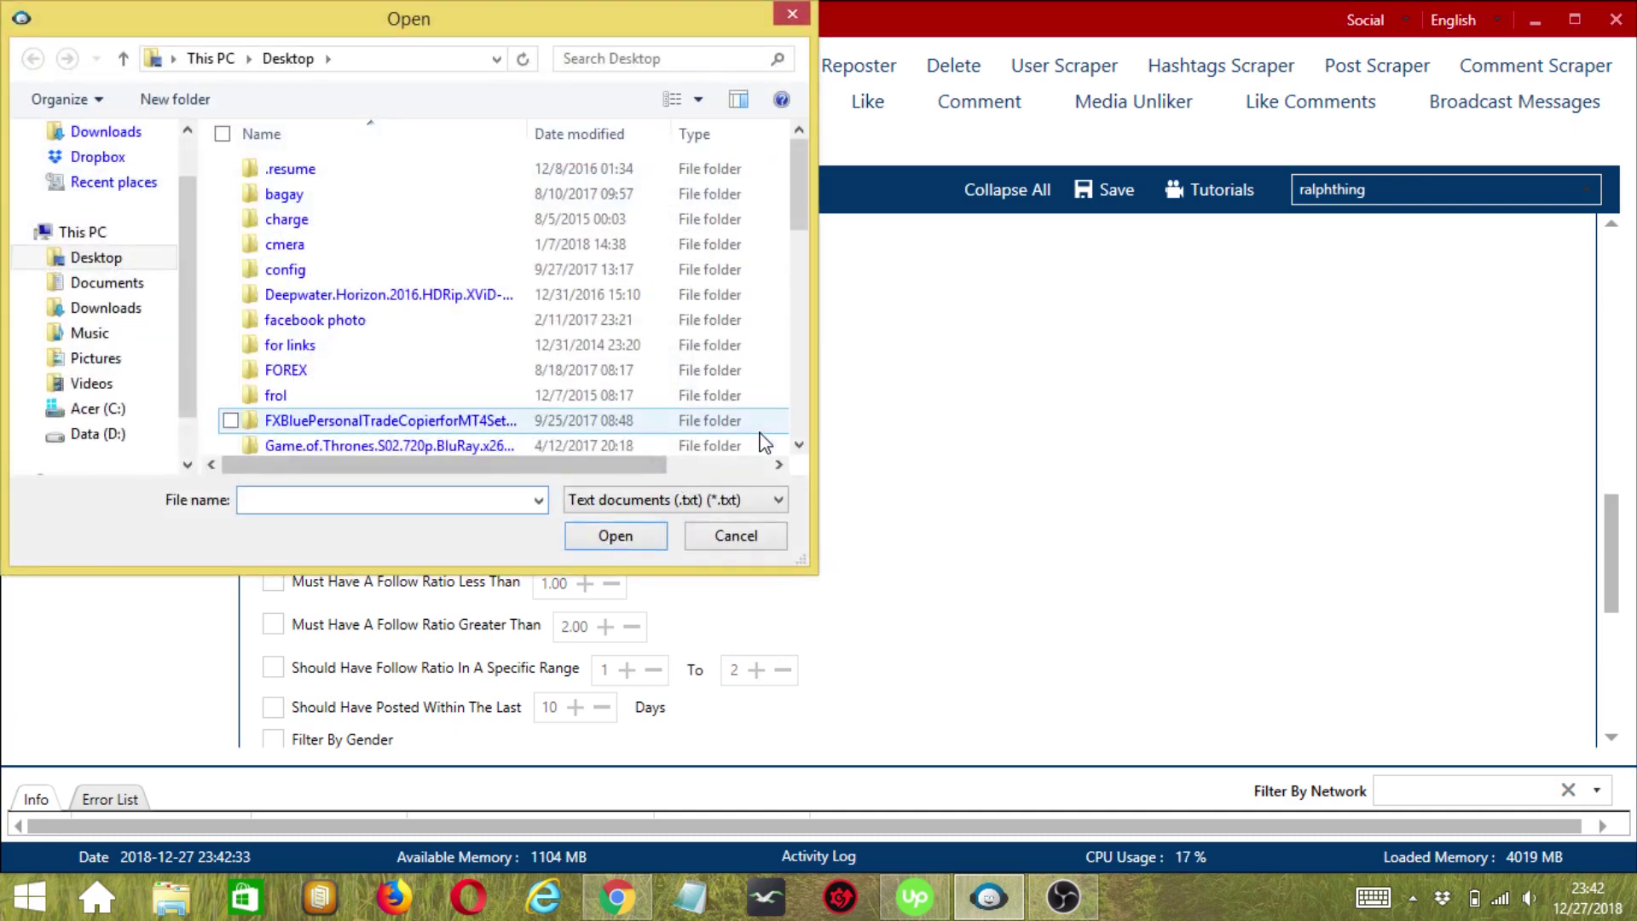
scroll(799, 449, down, 8)
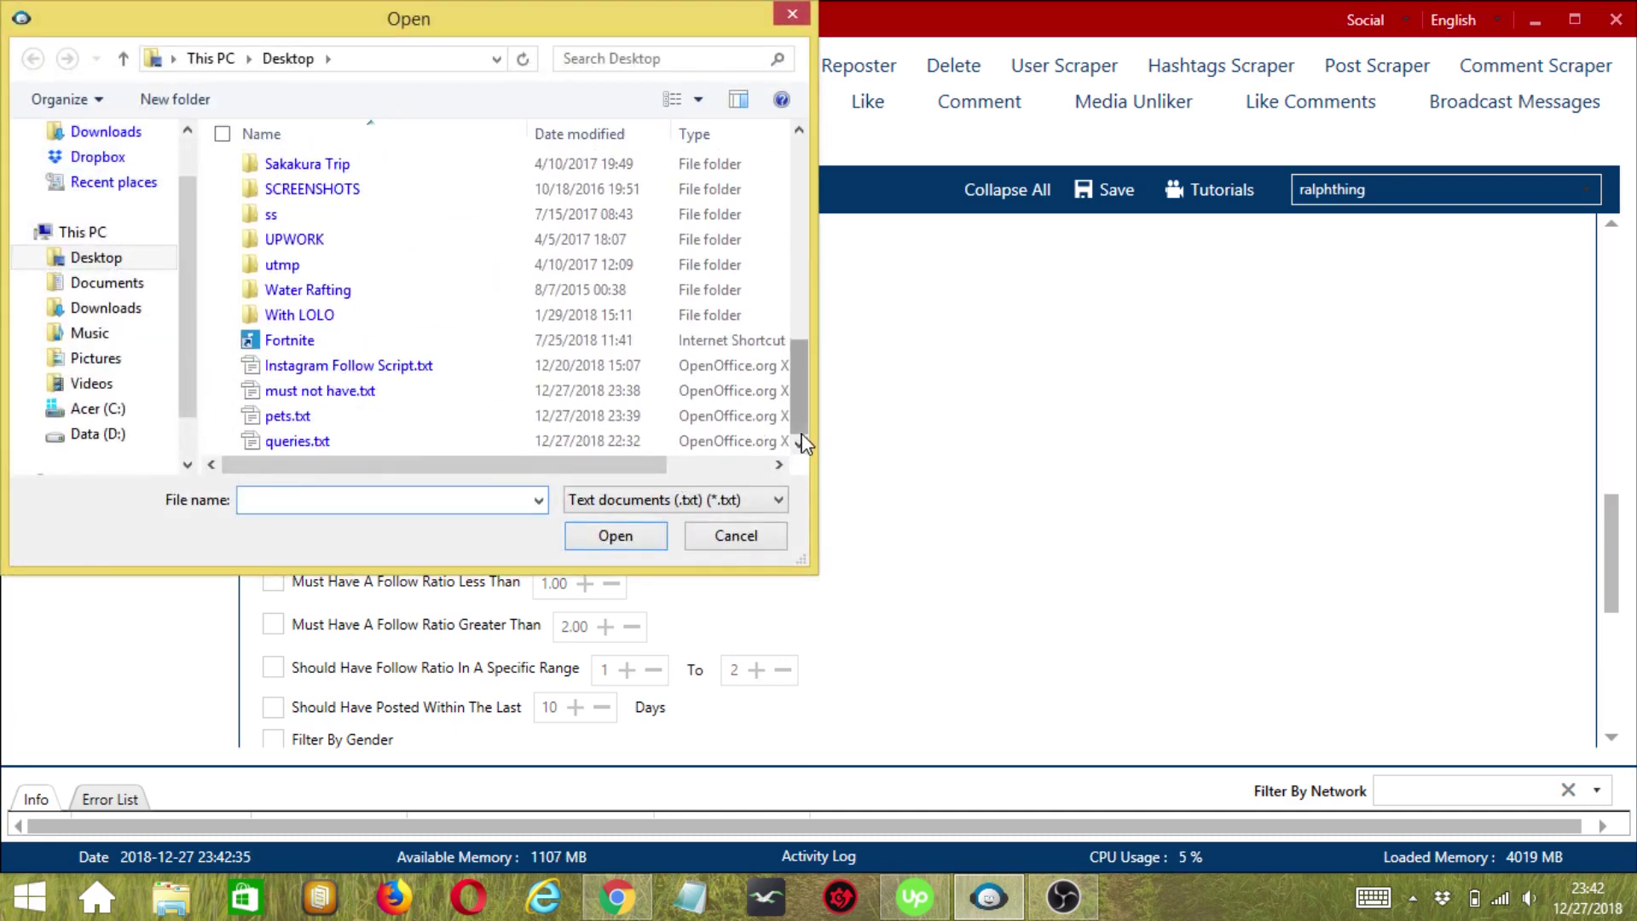
click(296, 420)
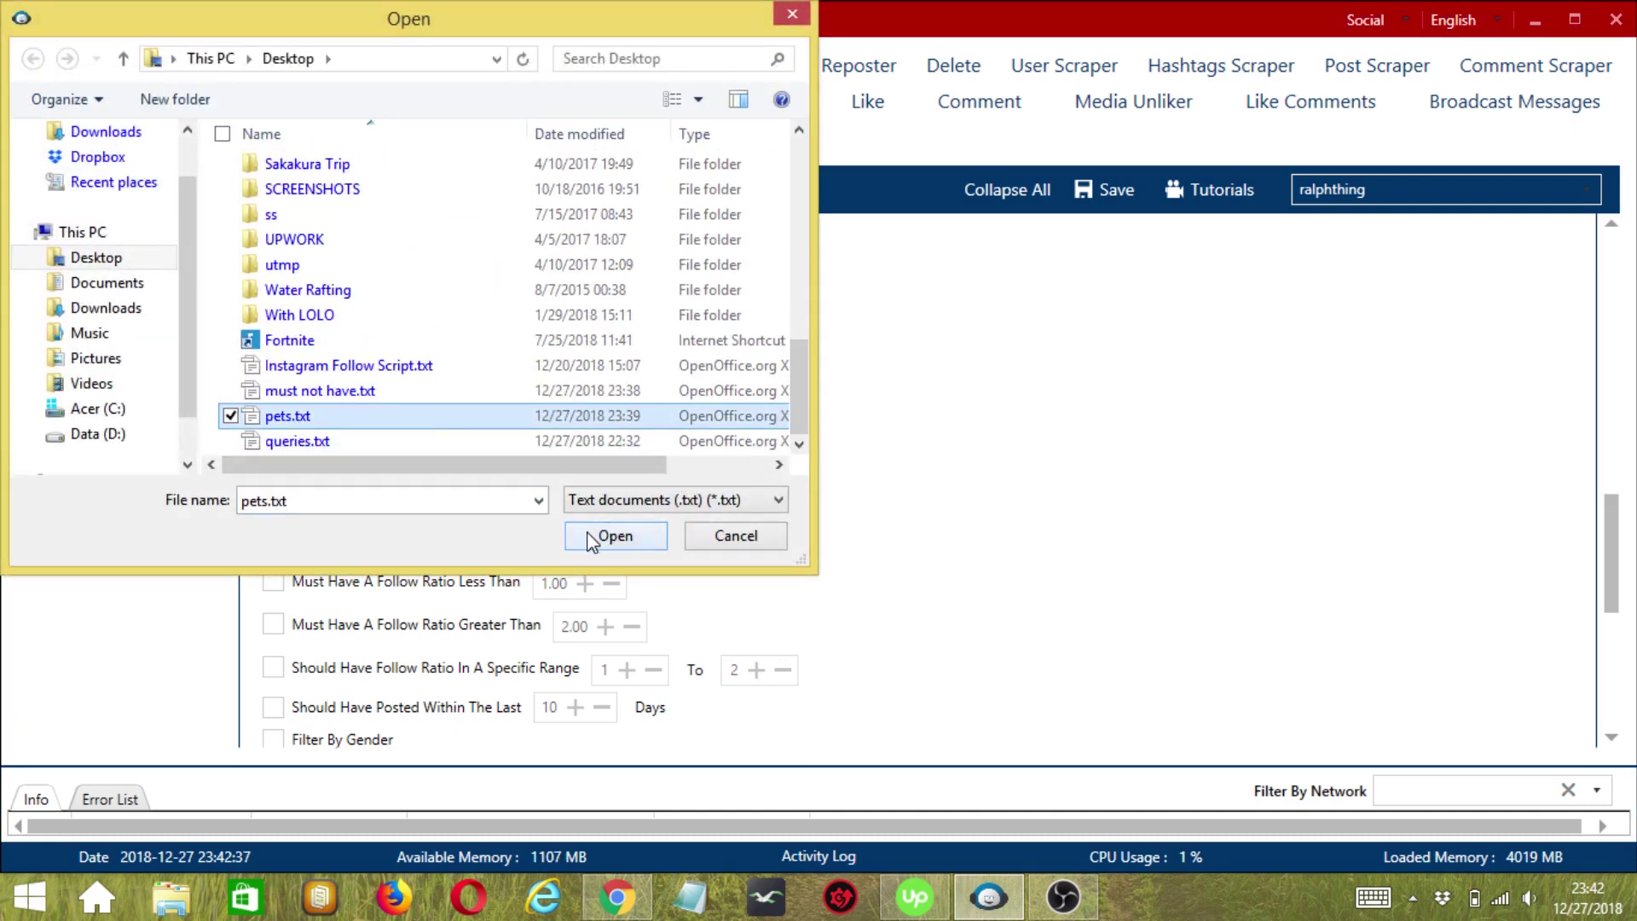
click(611, 537)
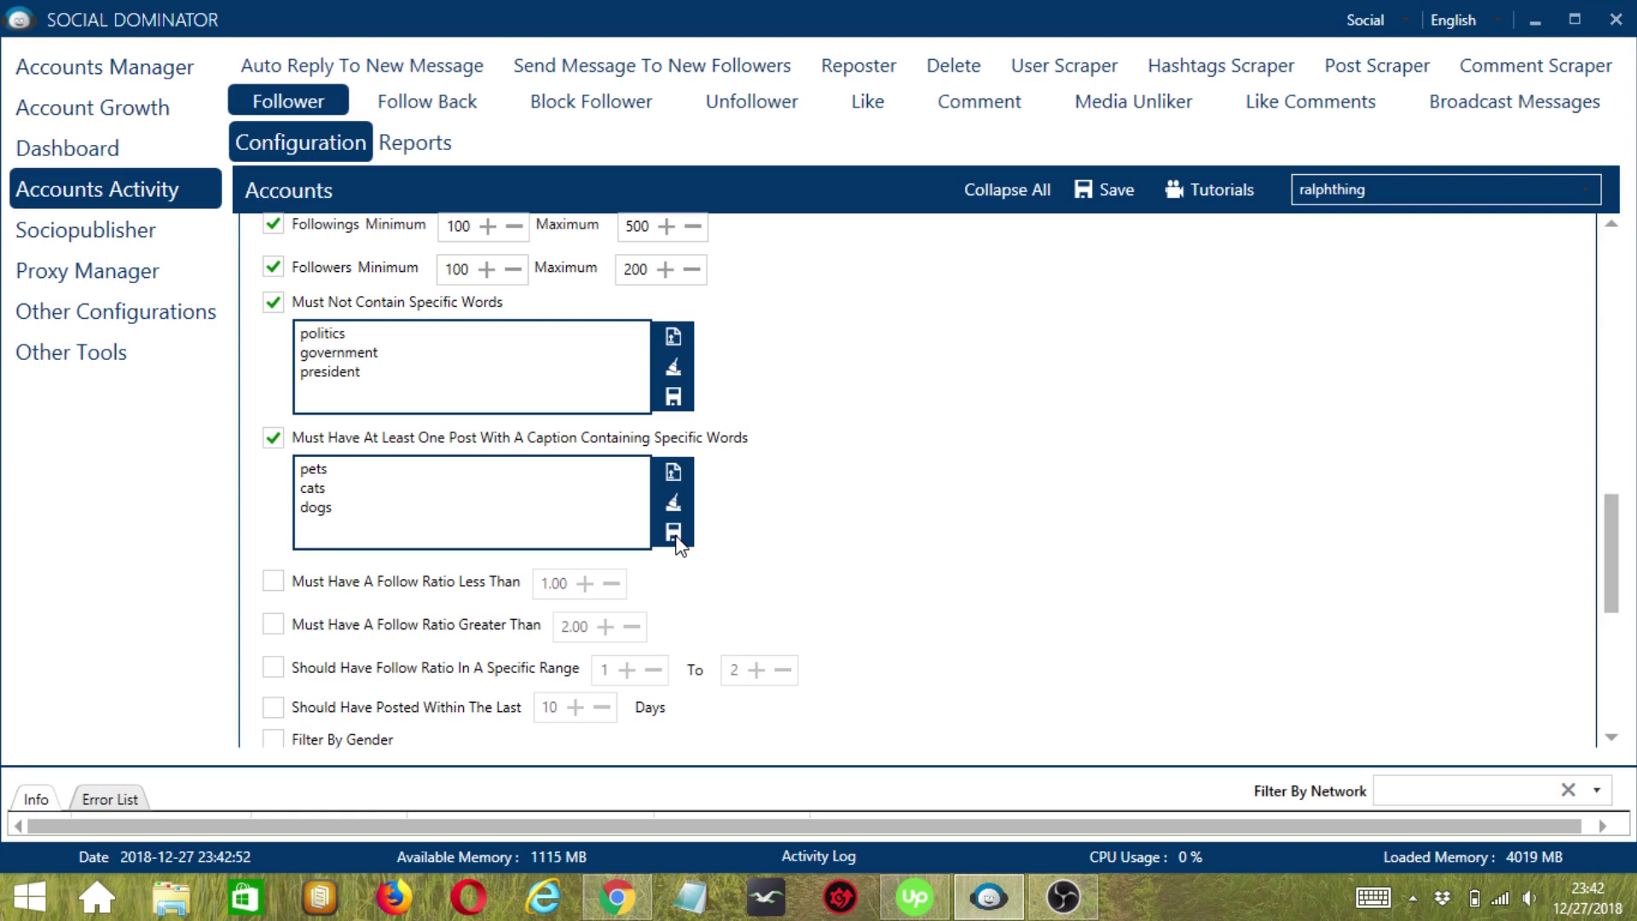
Enable all three follow ratio filters: less than 1.00, greater than 2.00, and the specific range 1 to 2.
click(1612, 738)
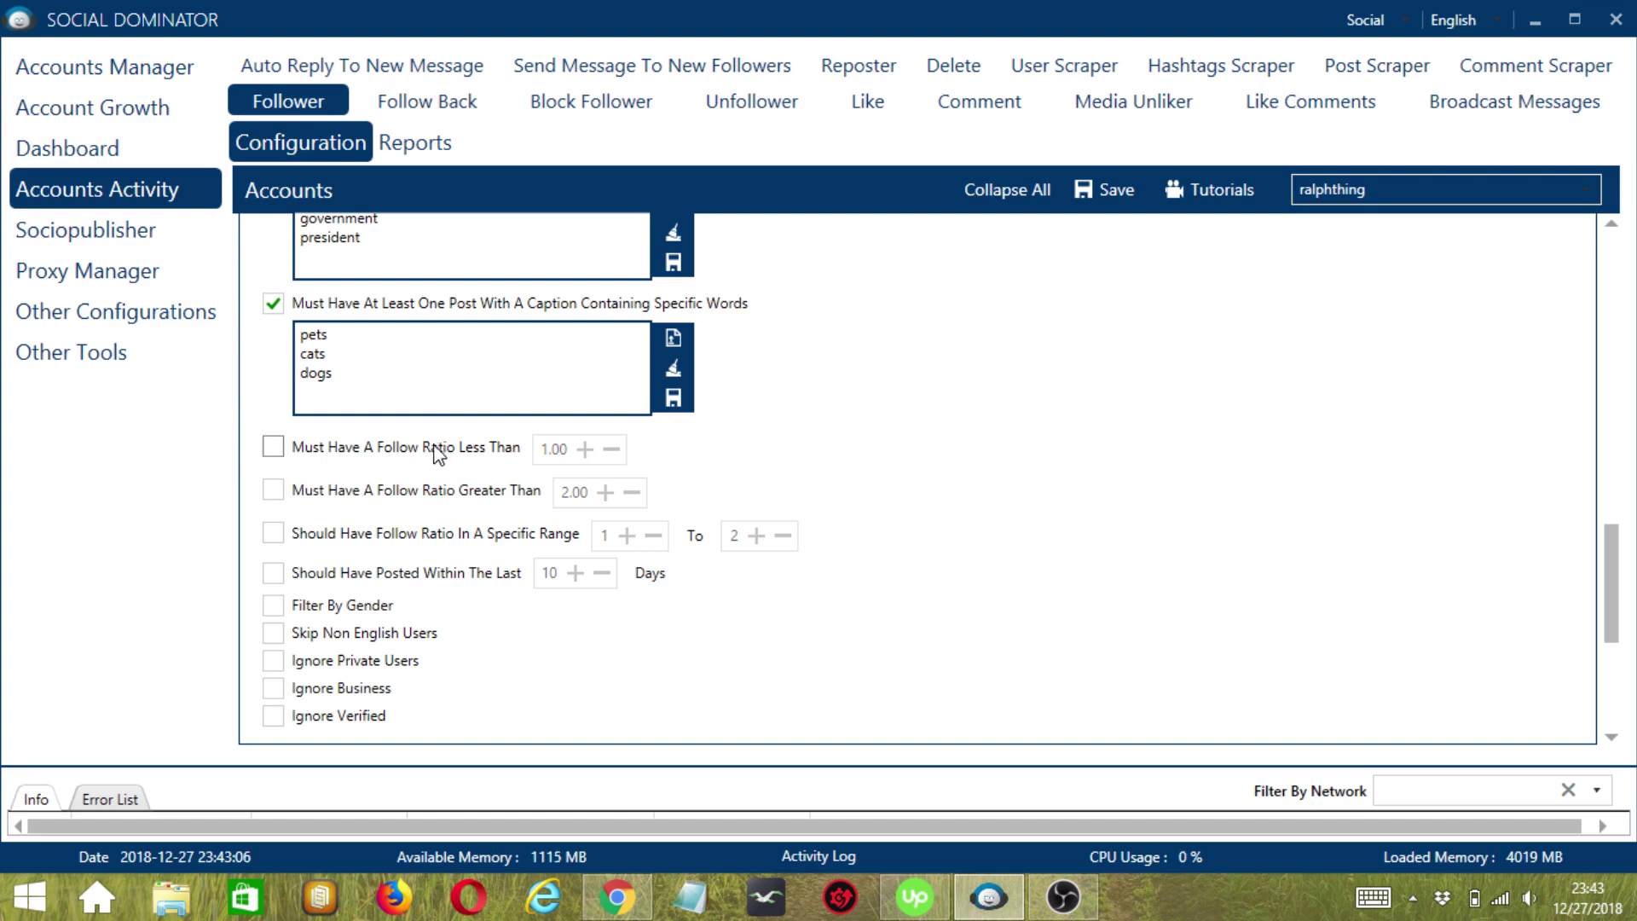
click(345, 451)
click(362, 499)
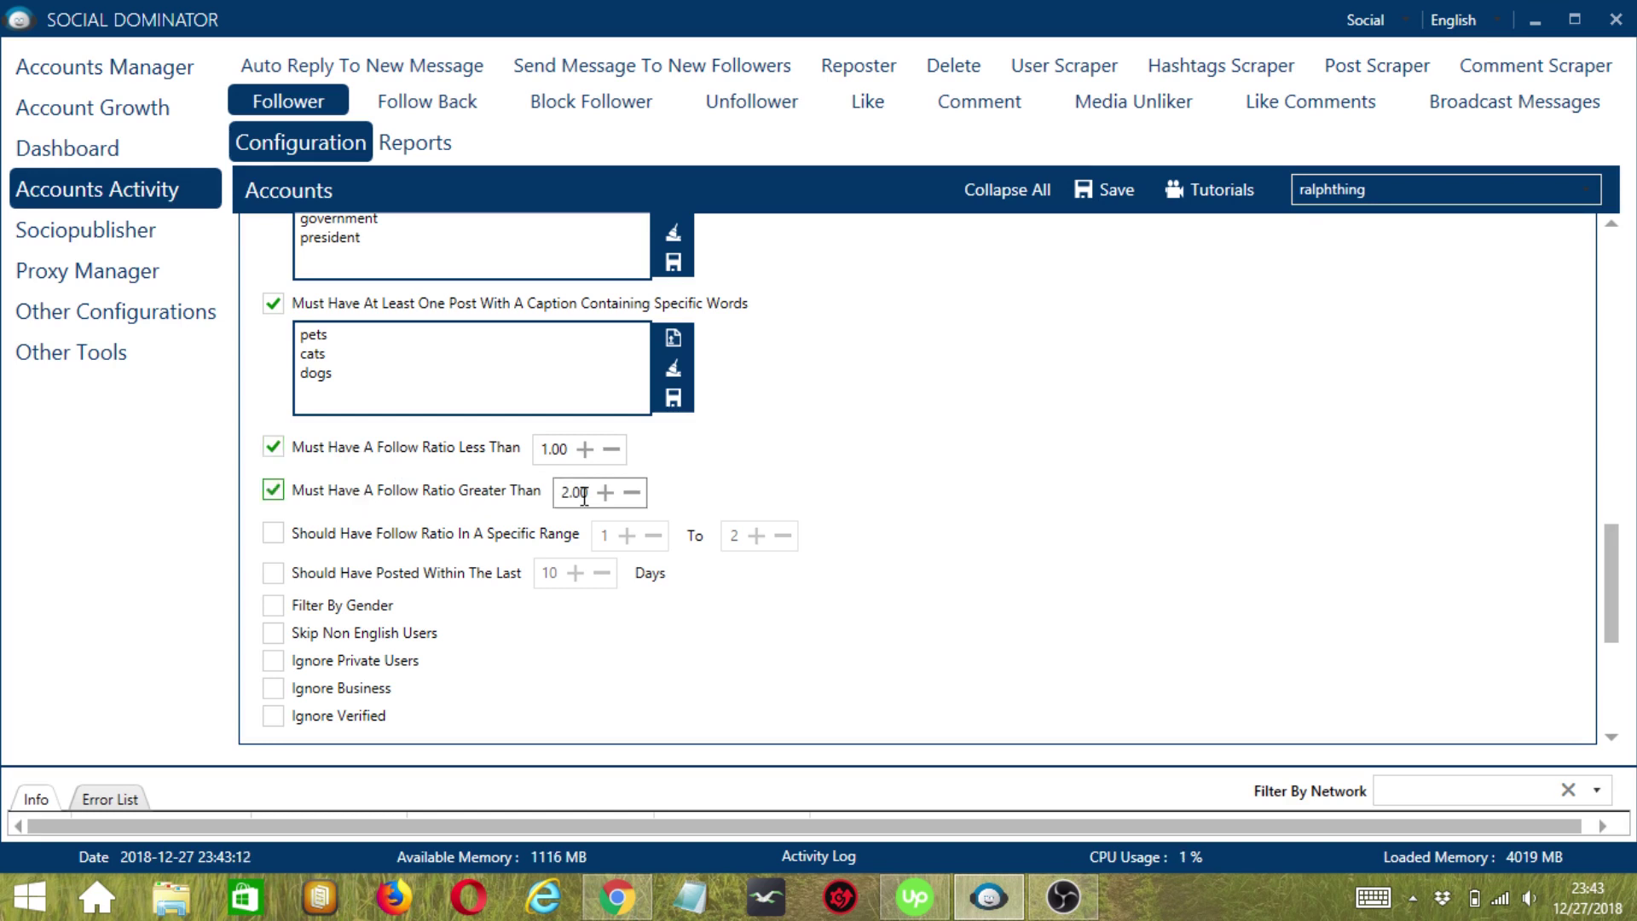
click(341, 536)
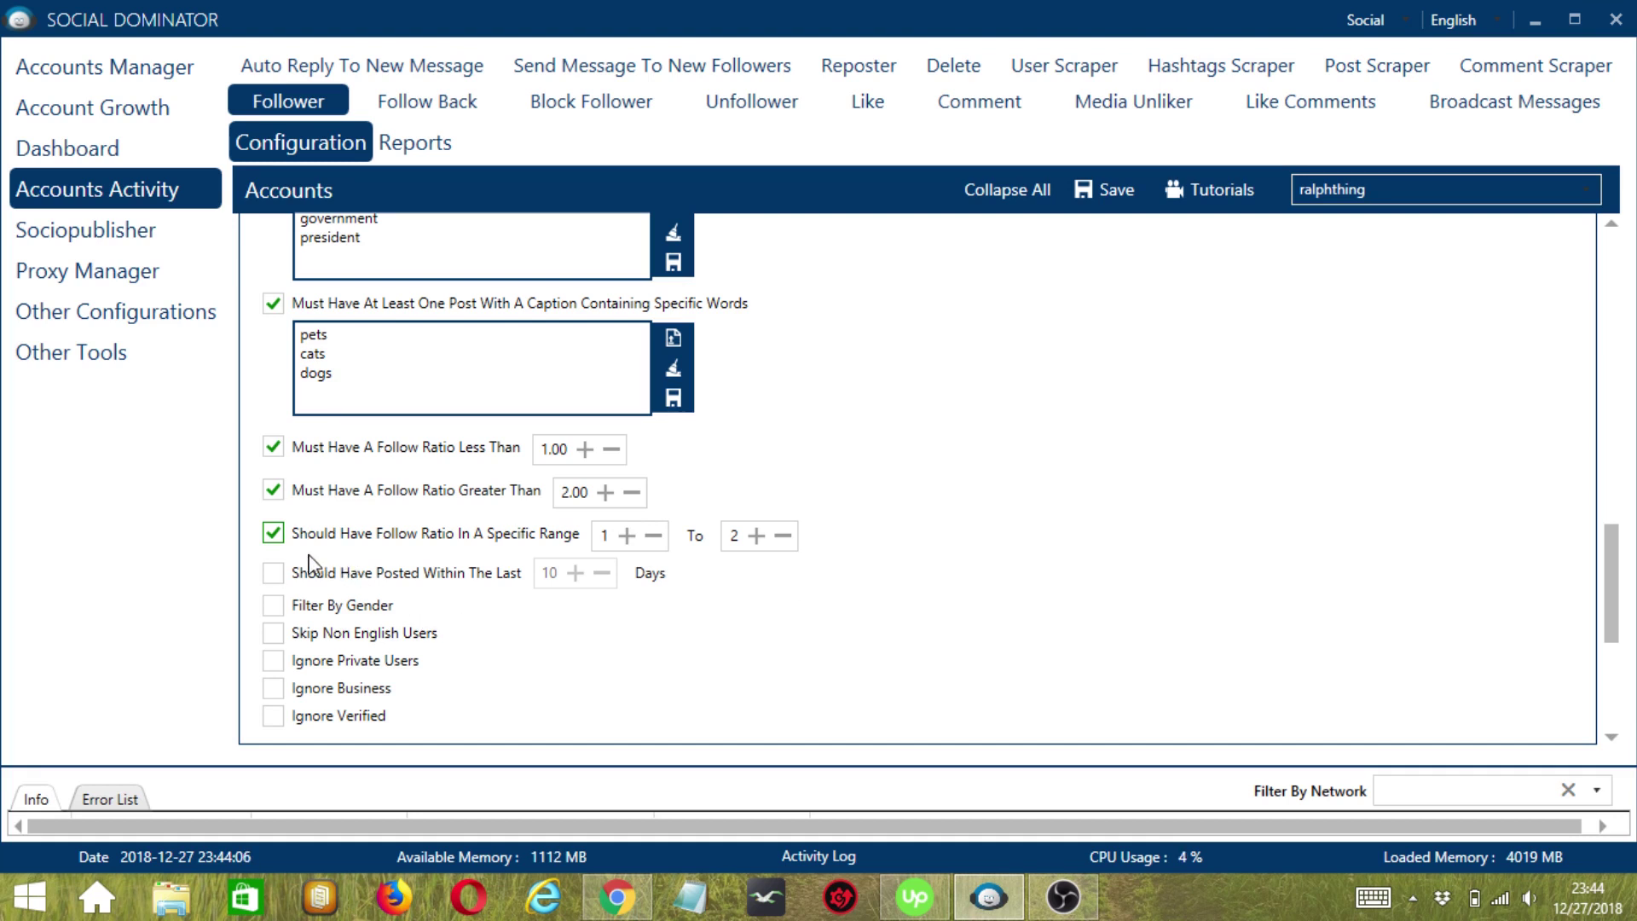
Require users to have posted within the last 5 days.
click(273, 573)
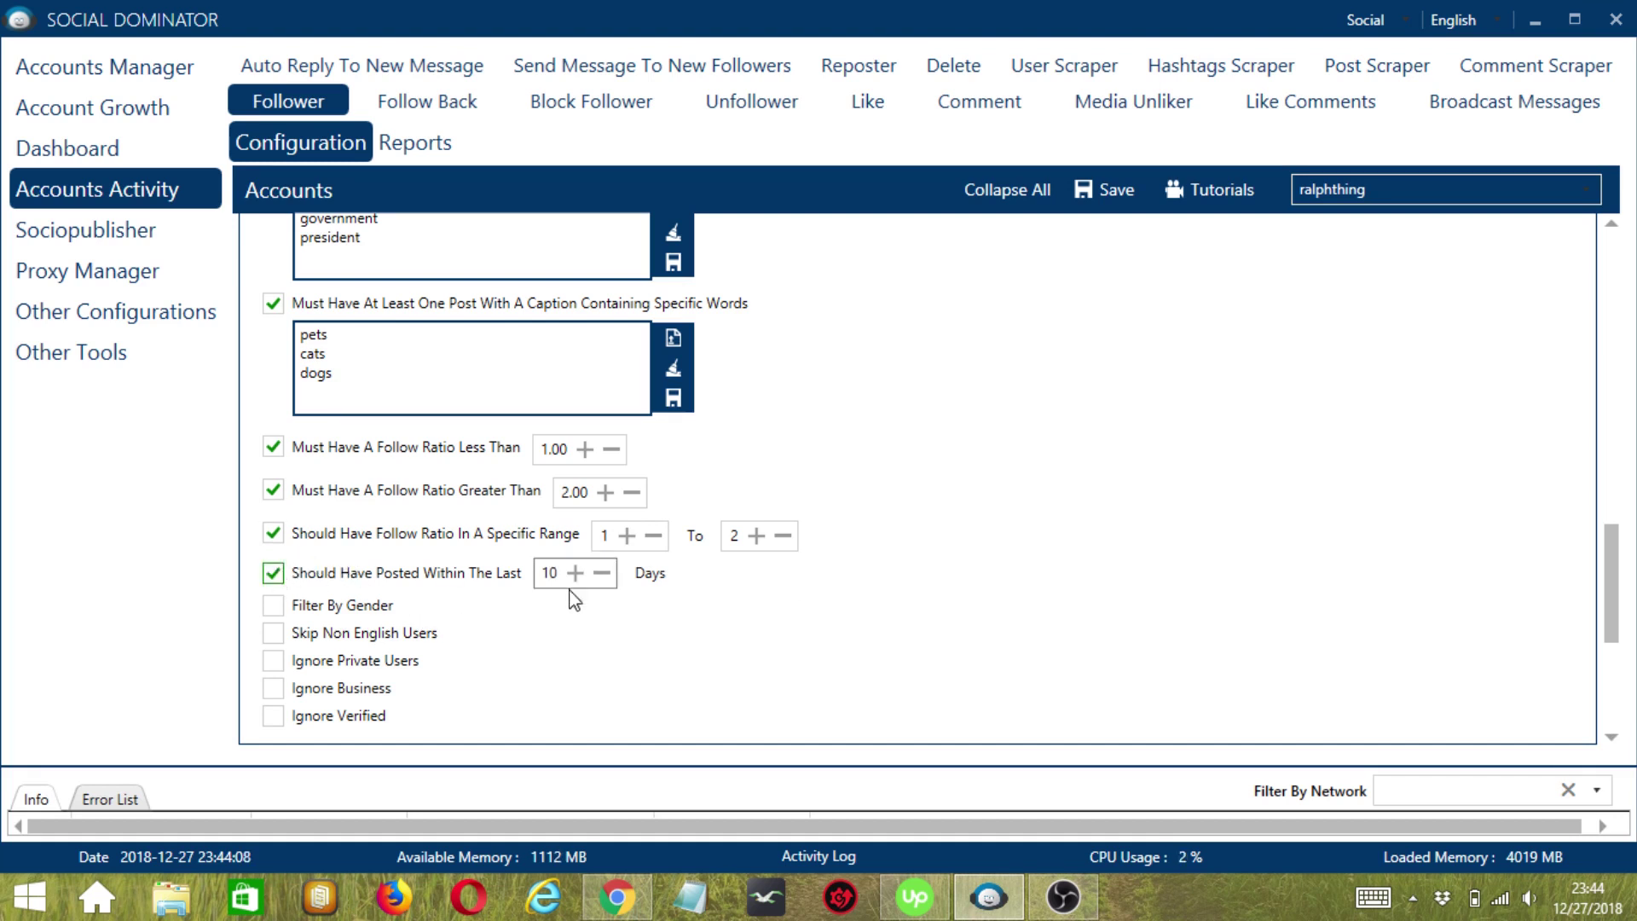
click(601, 574)
click(601, 574)
click(601, 574)
click(601, 574)
click(601, 574)
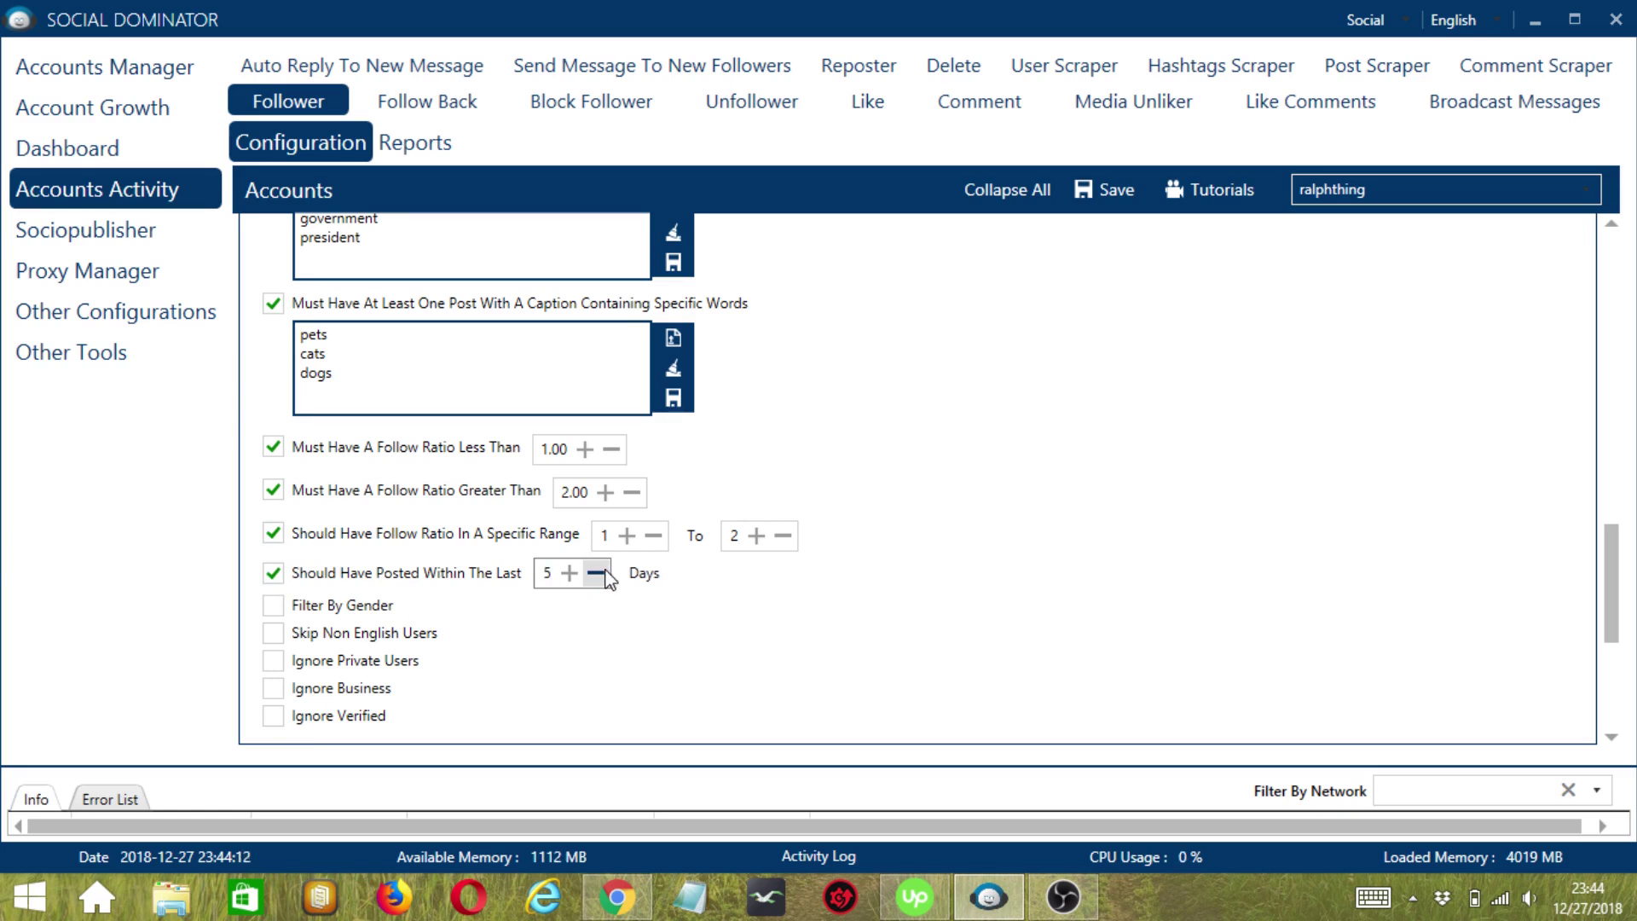
Enable filtering by gender to ignore males, and skip non-English users.
click(287, 609)
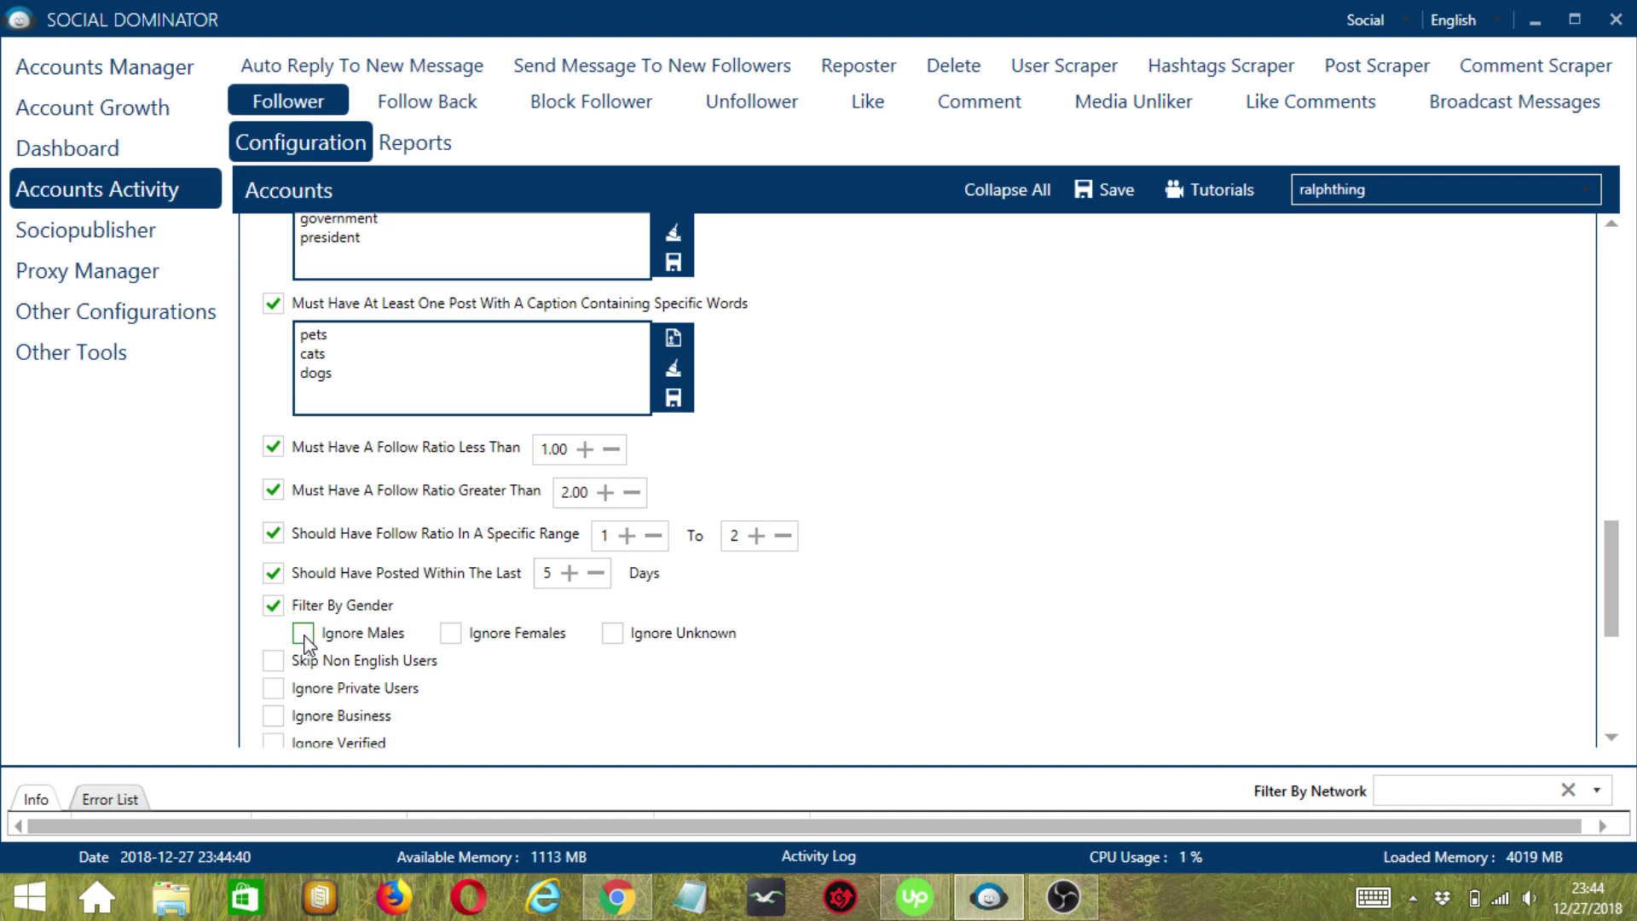
click(304, 634)
click(274, 662)
scroll(1611, 737, down, 2)
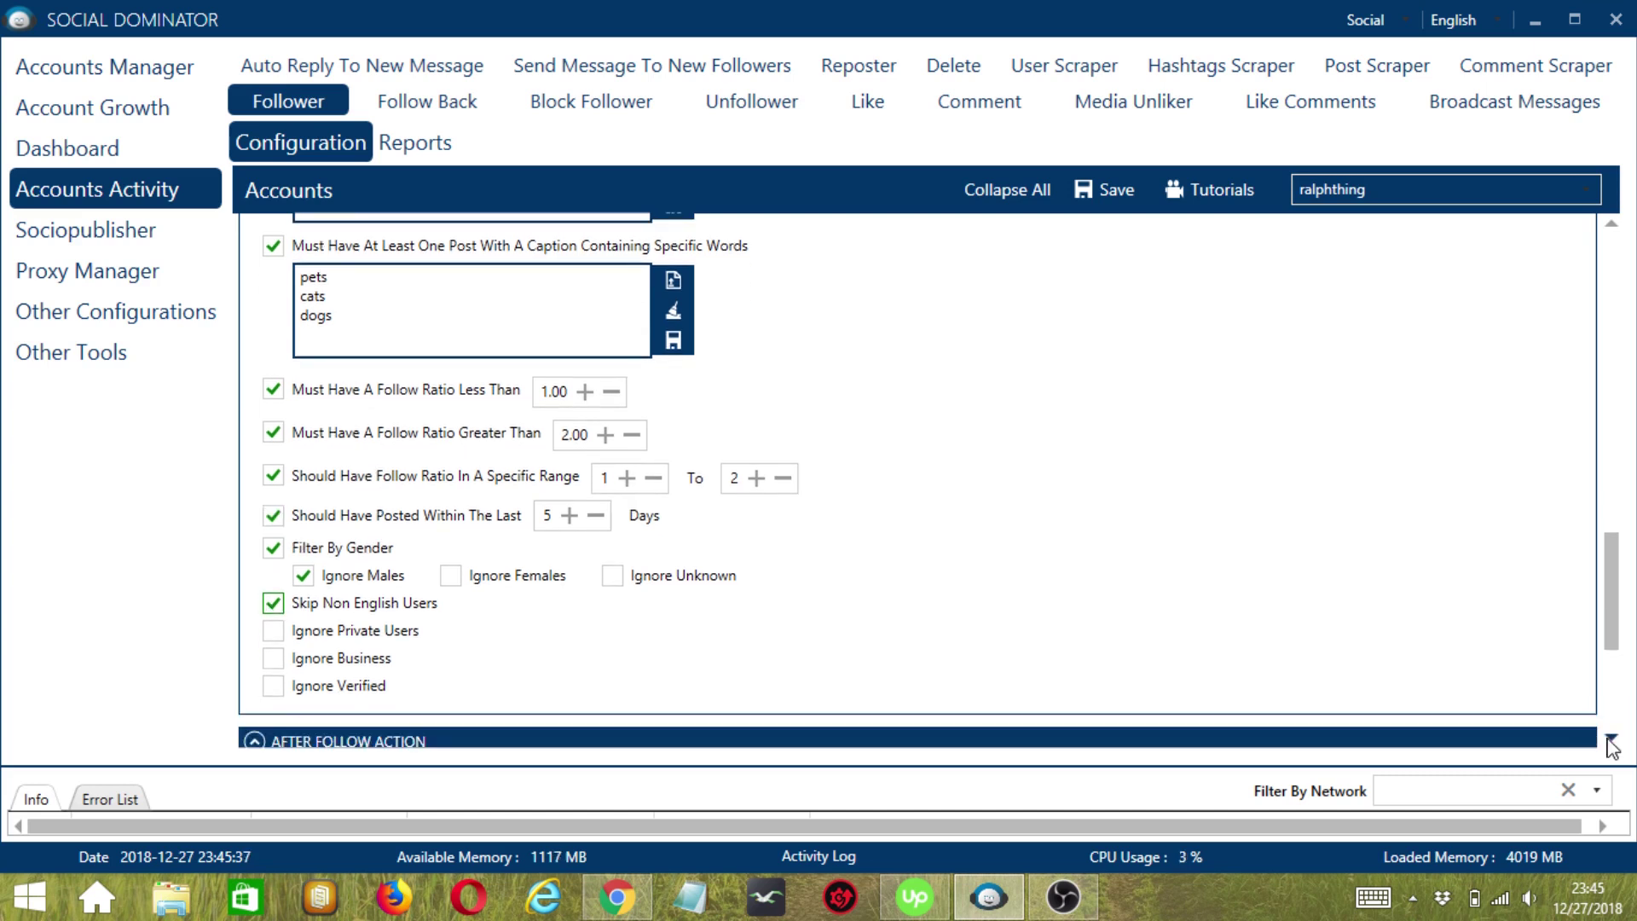
Exclude private users, business accounts and verified accounts in the user filters.
click(273, 632)
click(272, 660)
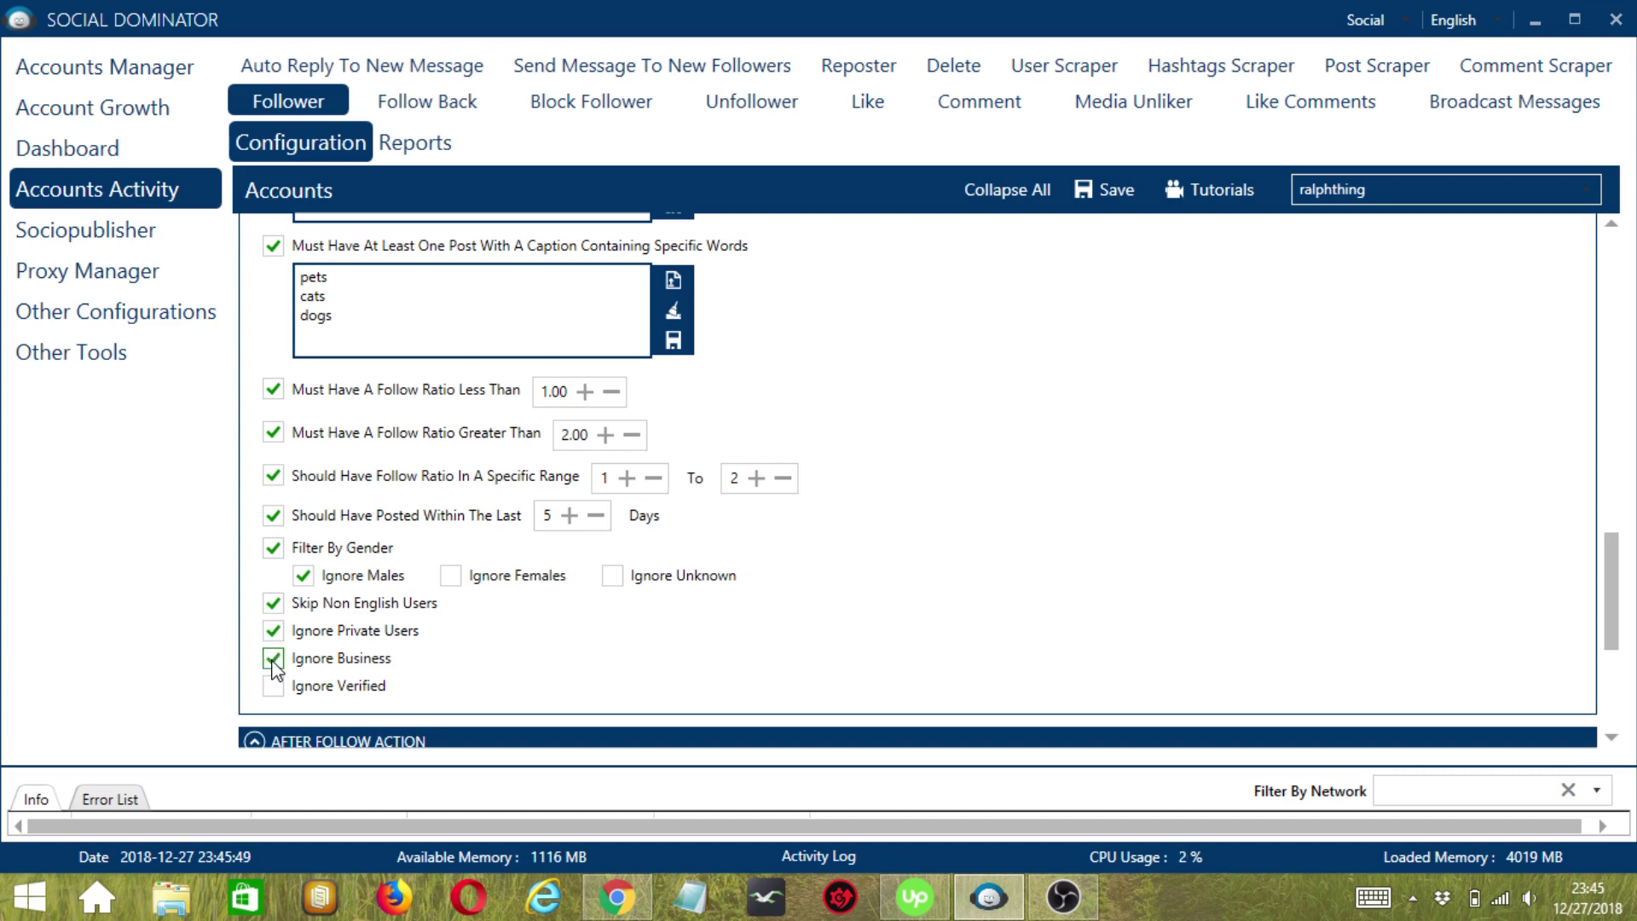
click(273, 687)
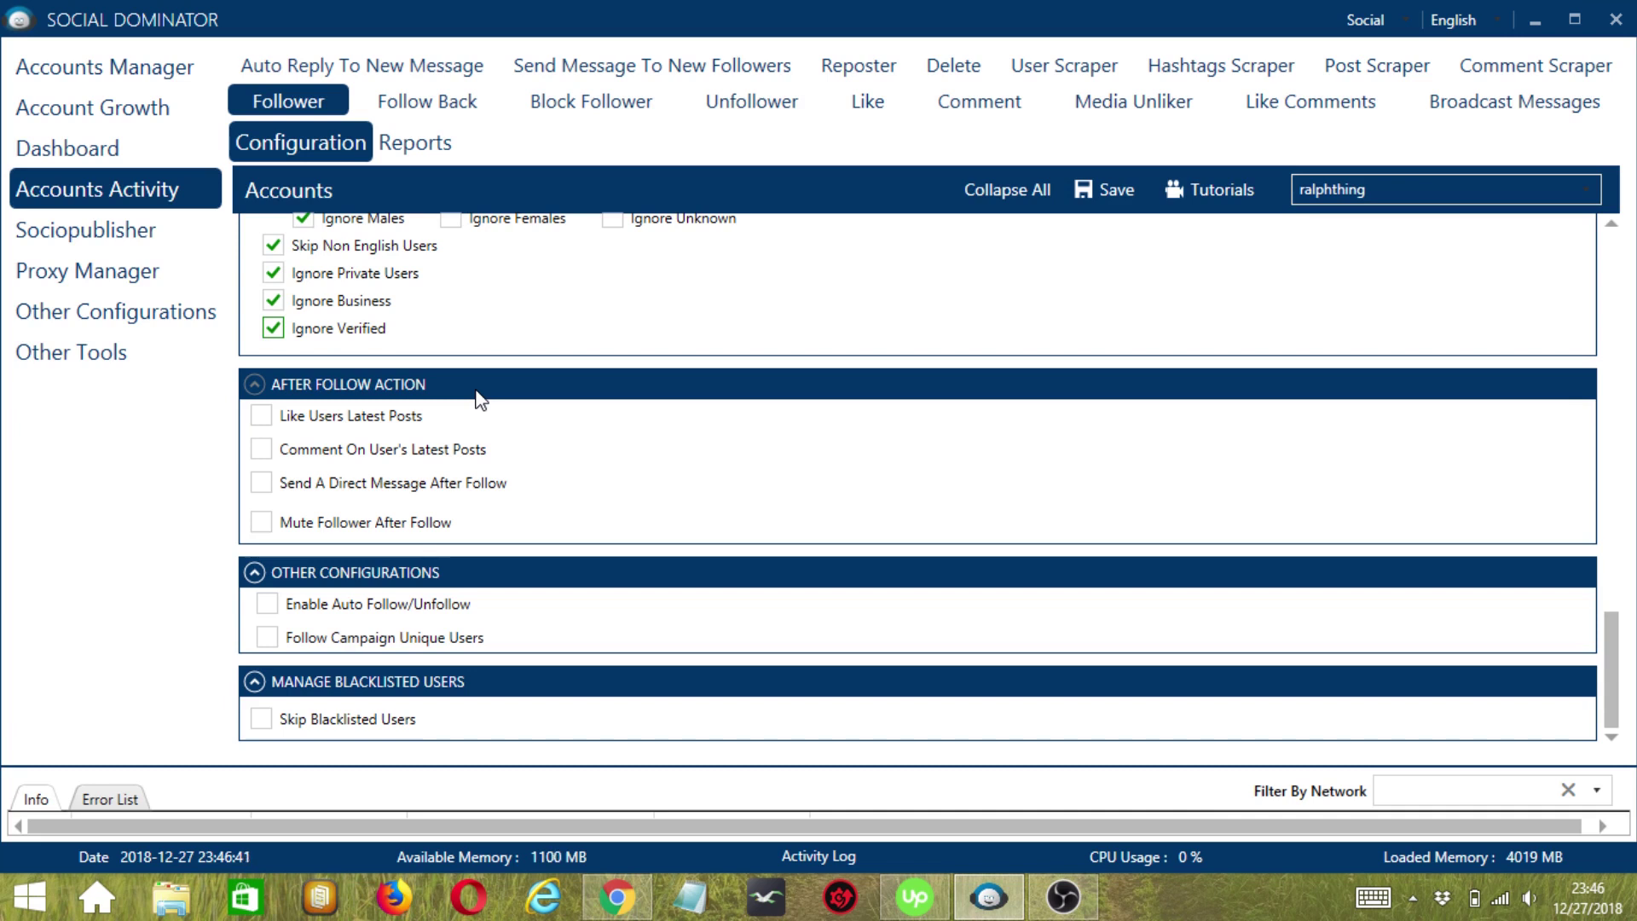
Enable liking and commenting on users' latest posts as after-follow actions.
click(368, 417)
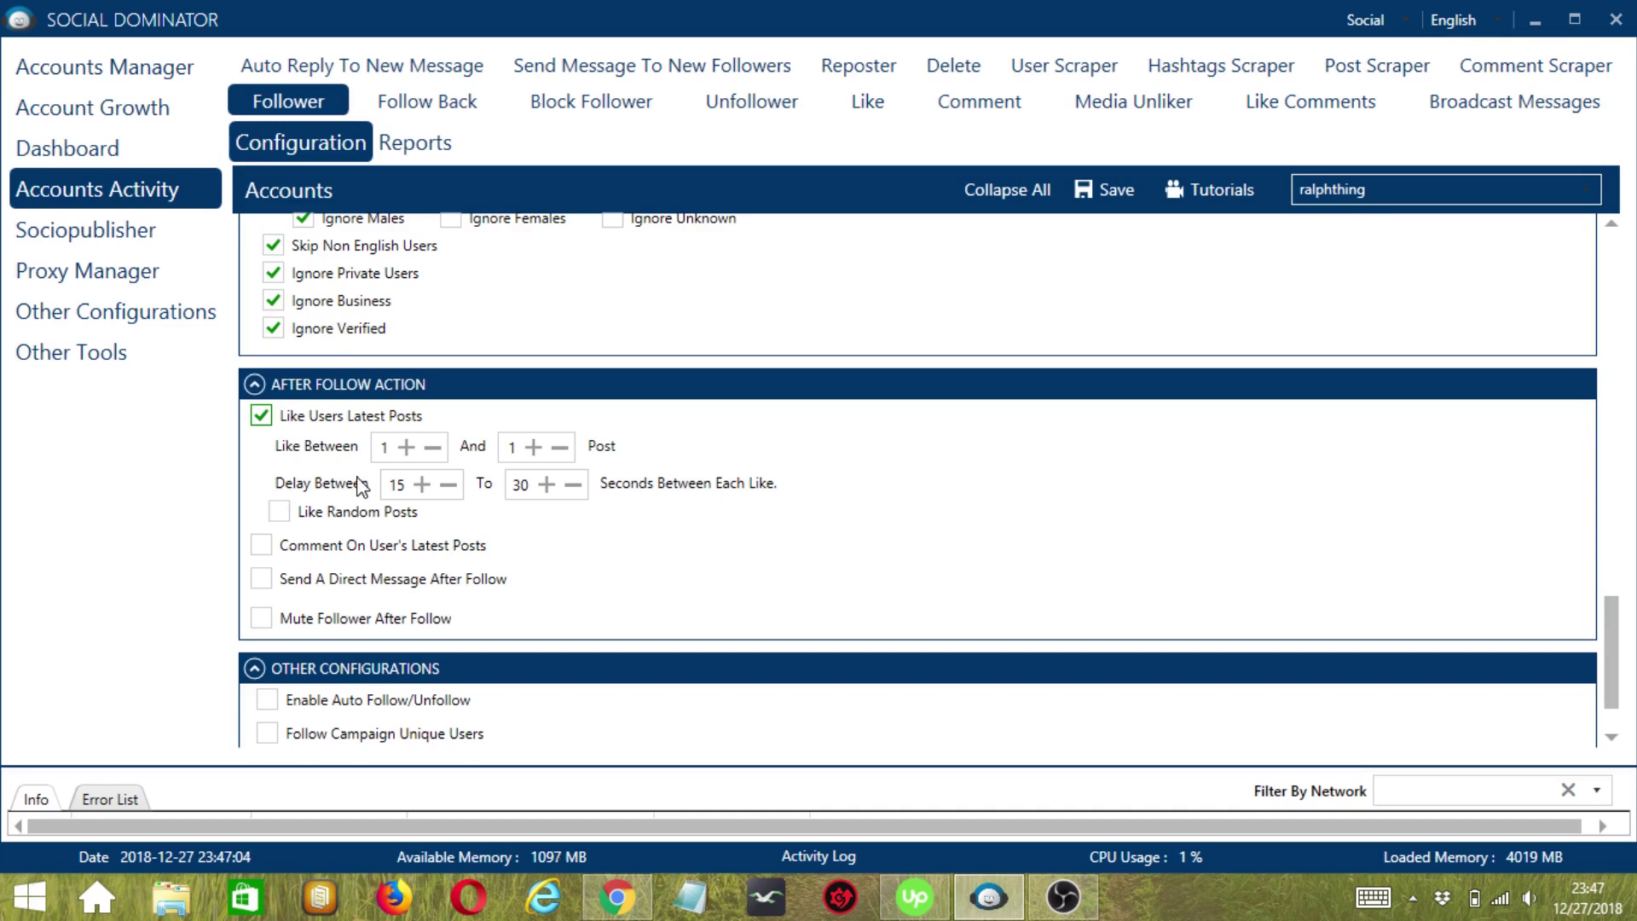
click(385, 553)
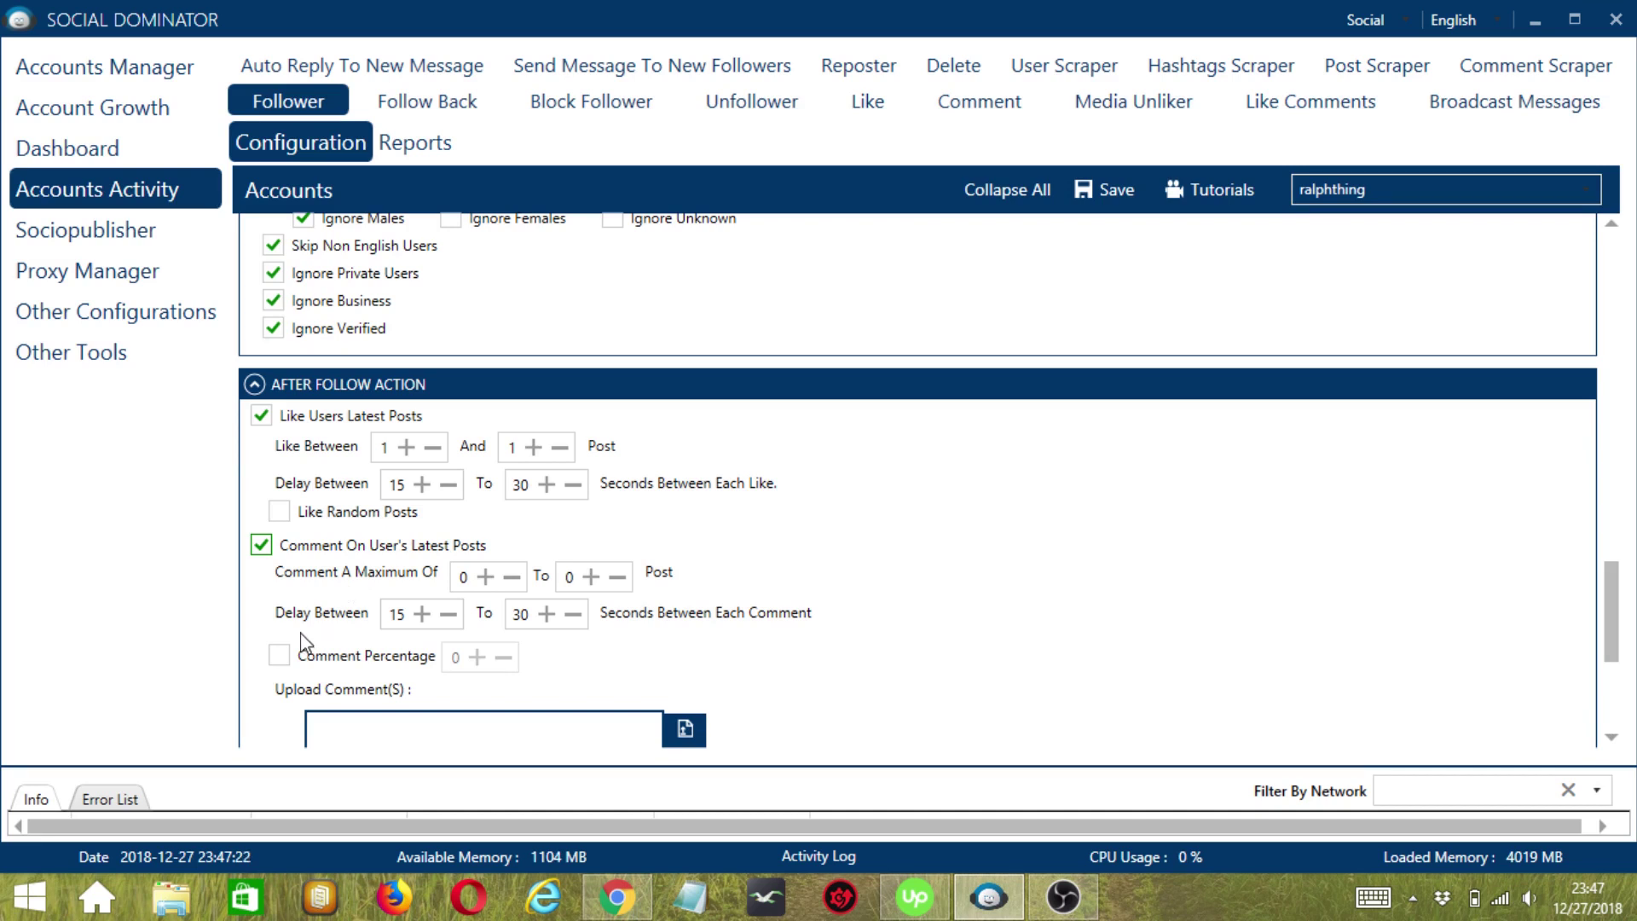
Enable the comment percentage for after-follow comments and set it to 6.
scroll(1145, 573, down, 1)
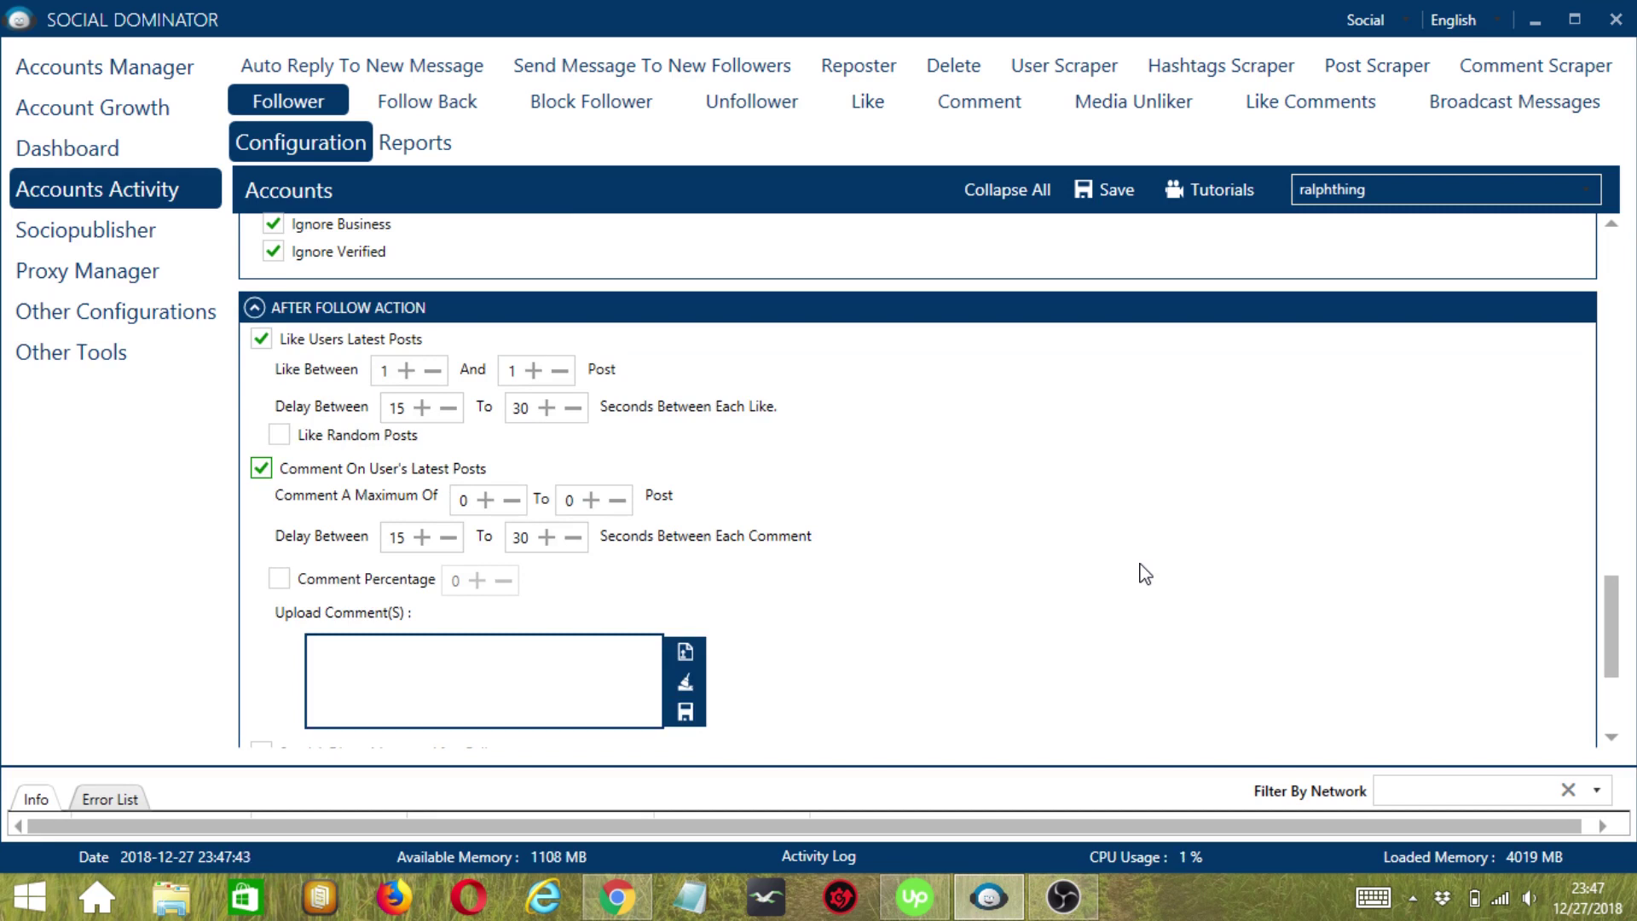
click(279, 579)
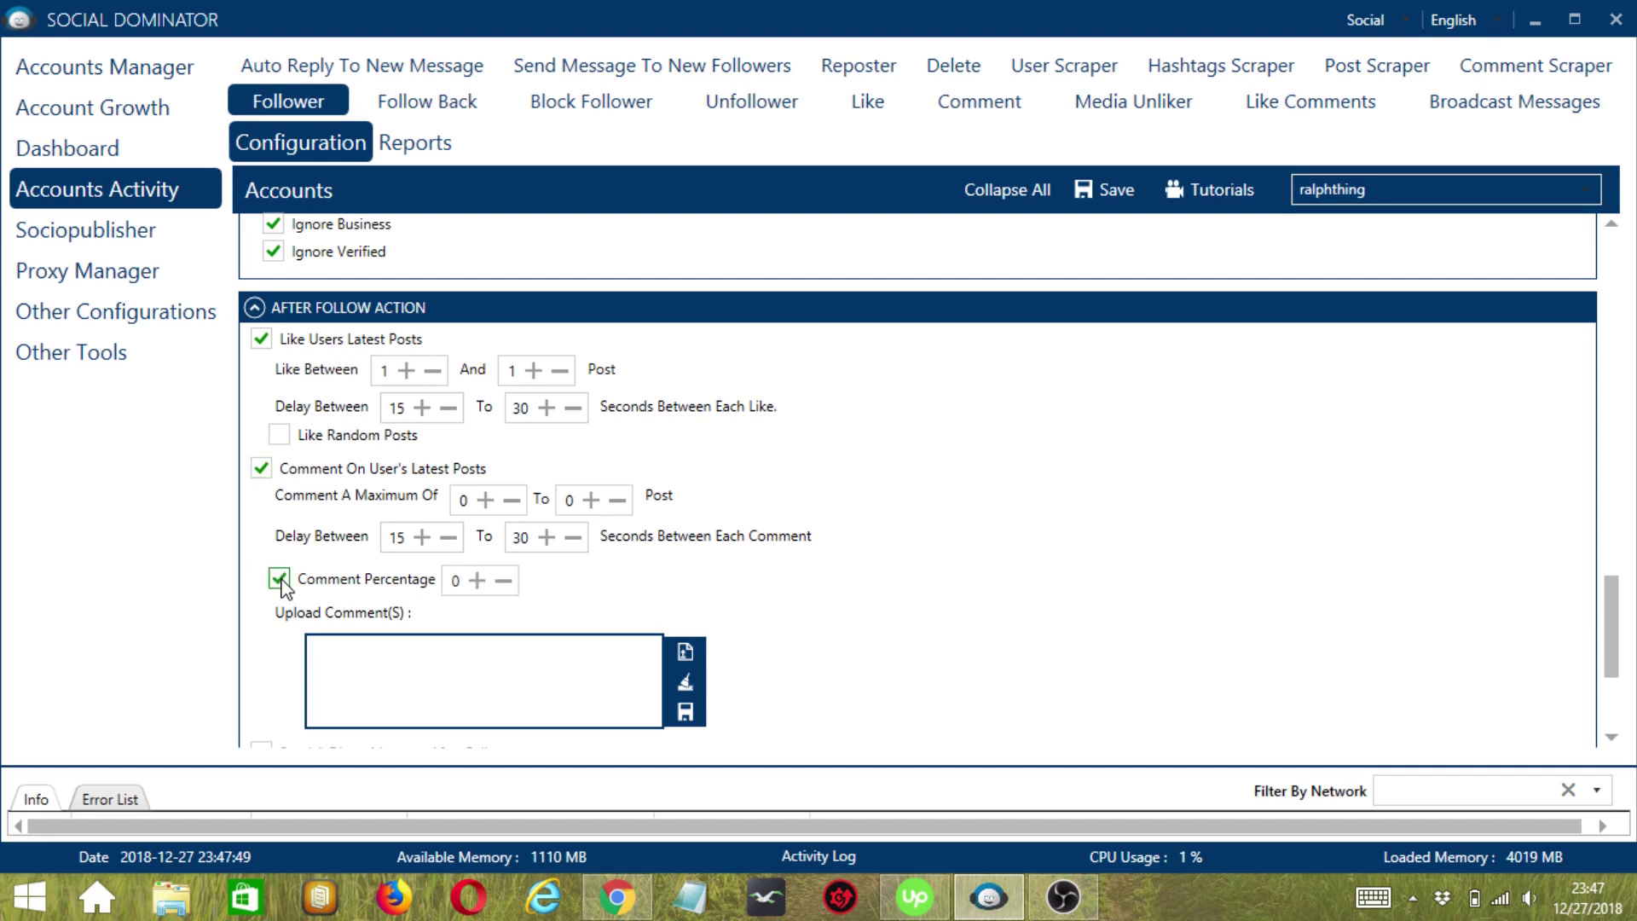
click(478, 581)
click(478, 581)
click(477, 581)
click(477, 581)
click(477, 581)
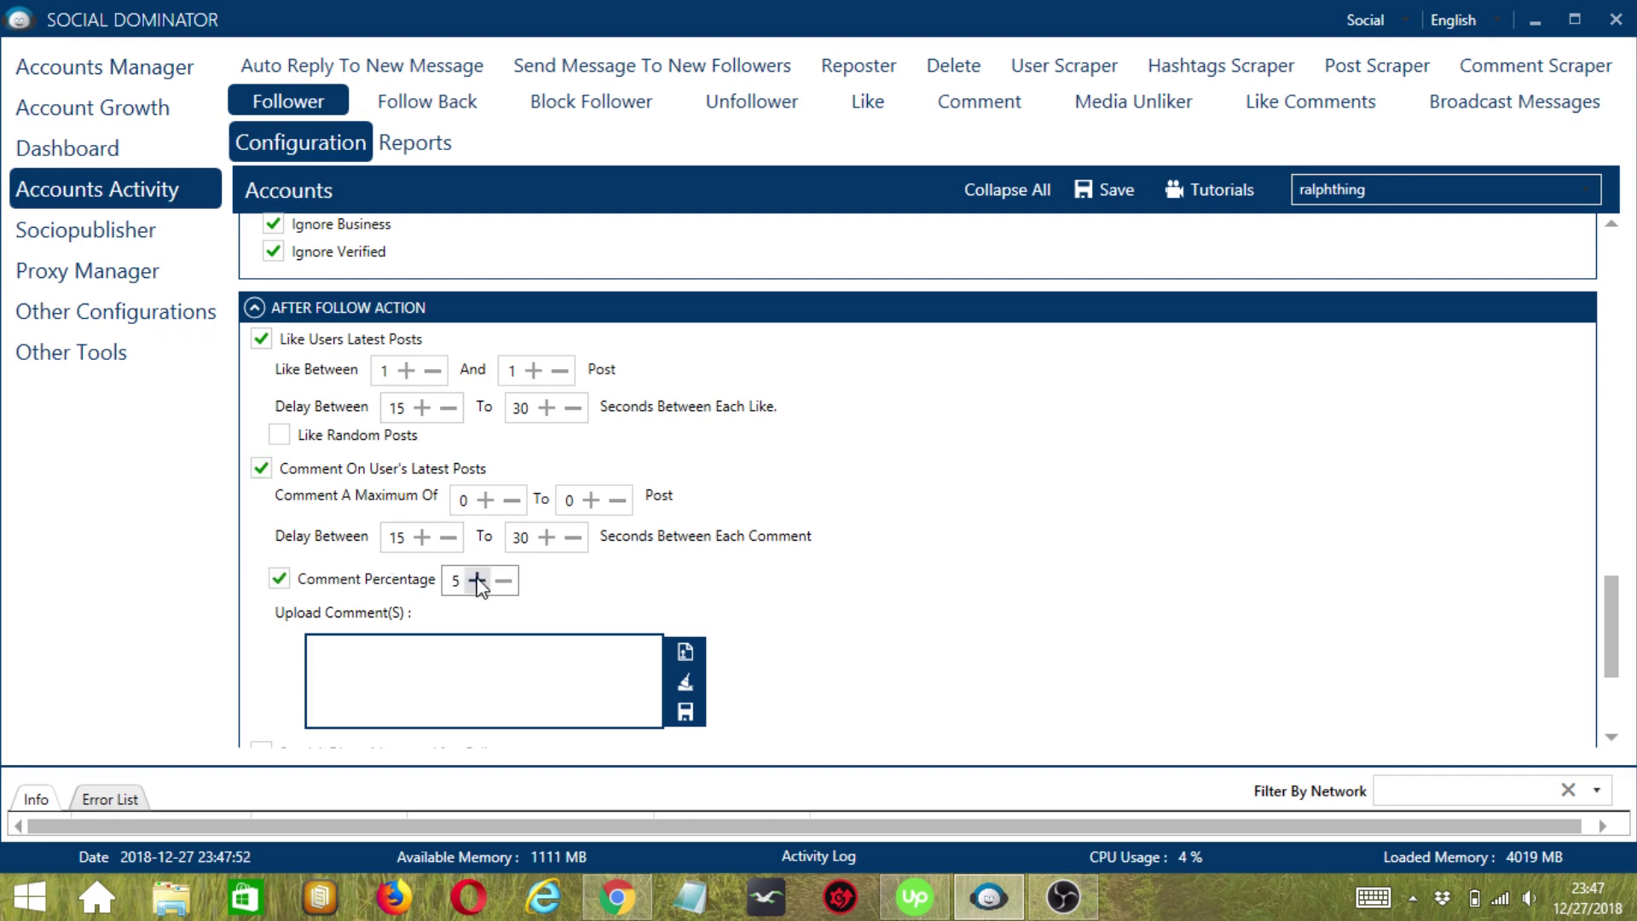
click(478, 581)
Enter "Wow!" as the comment to post on users' latest posts.
click(312, 648)
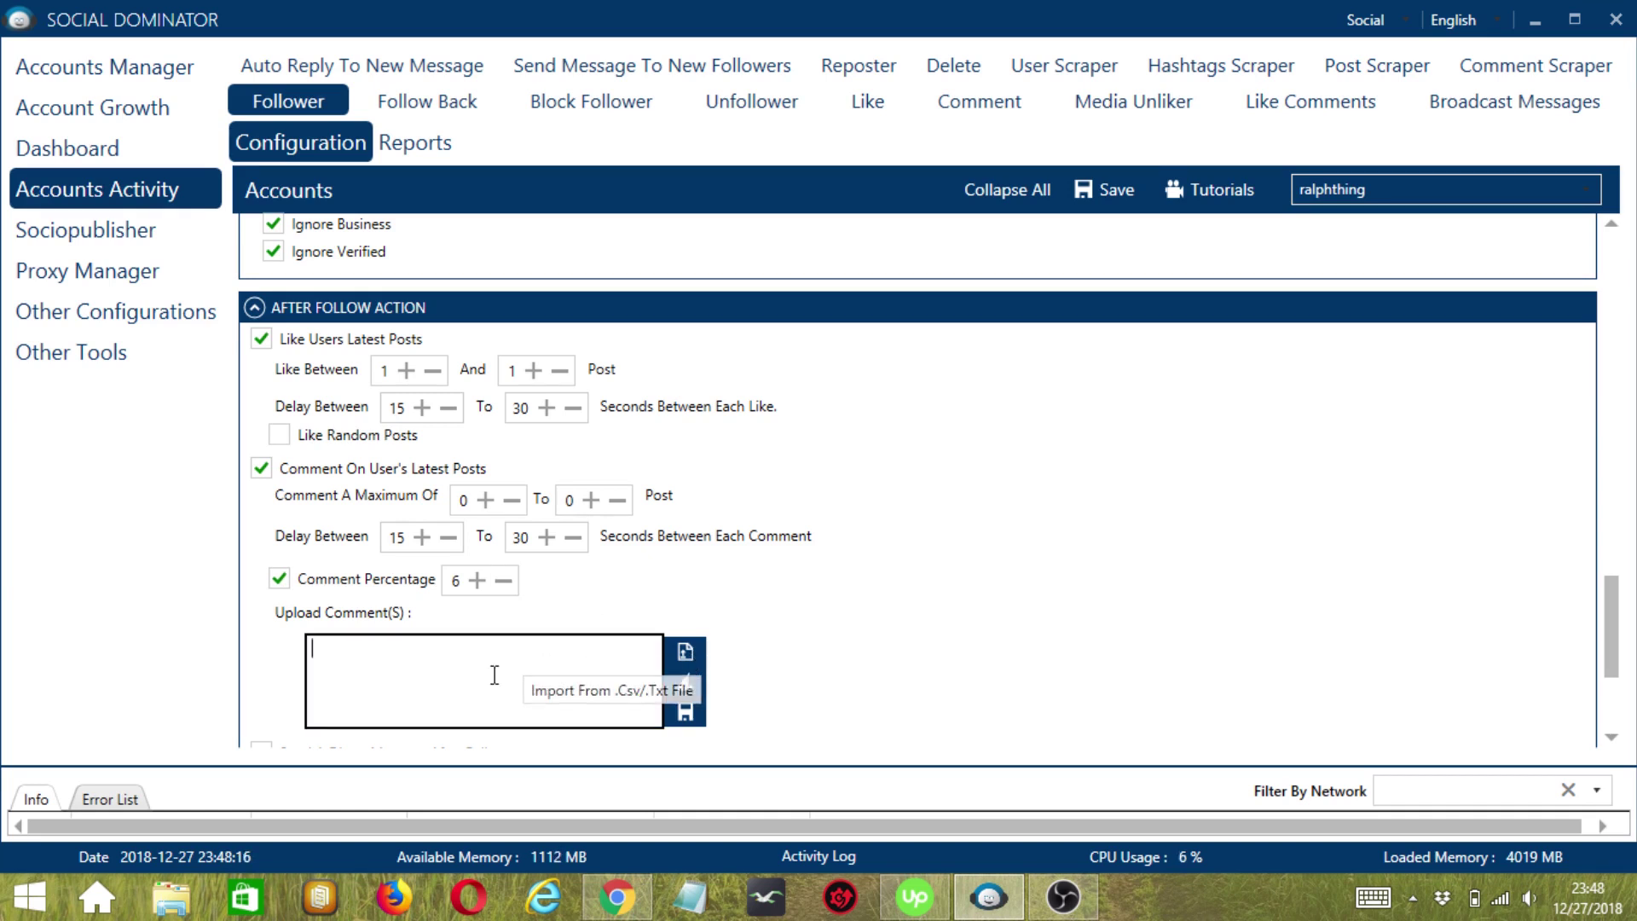
text(Wo)
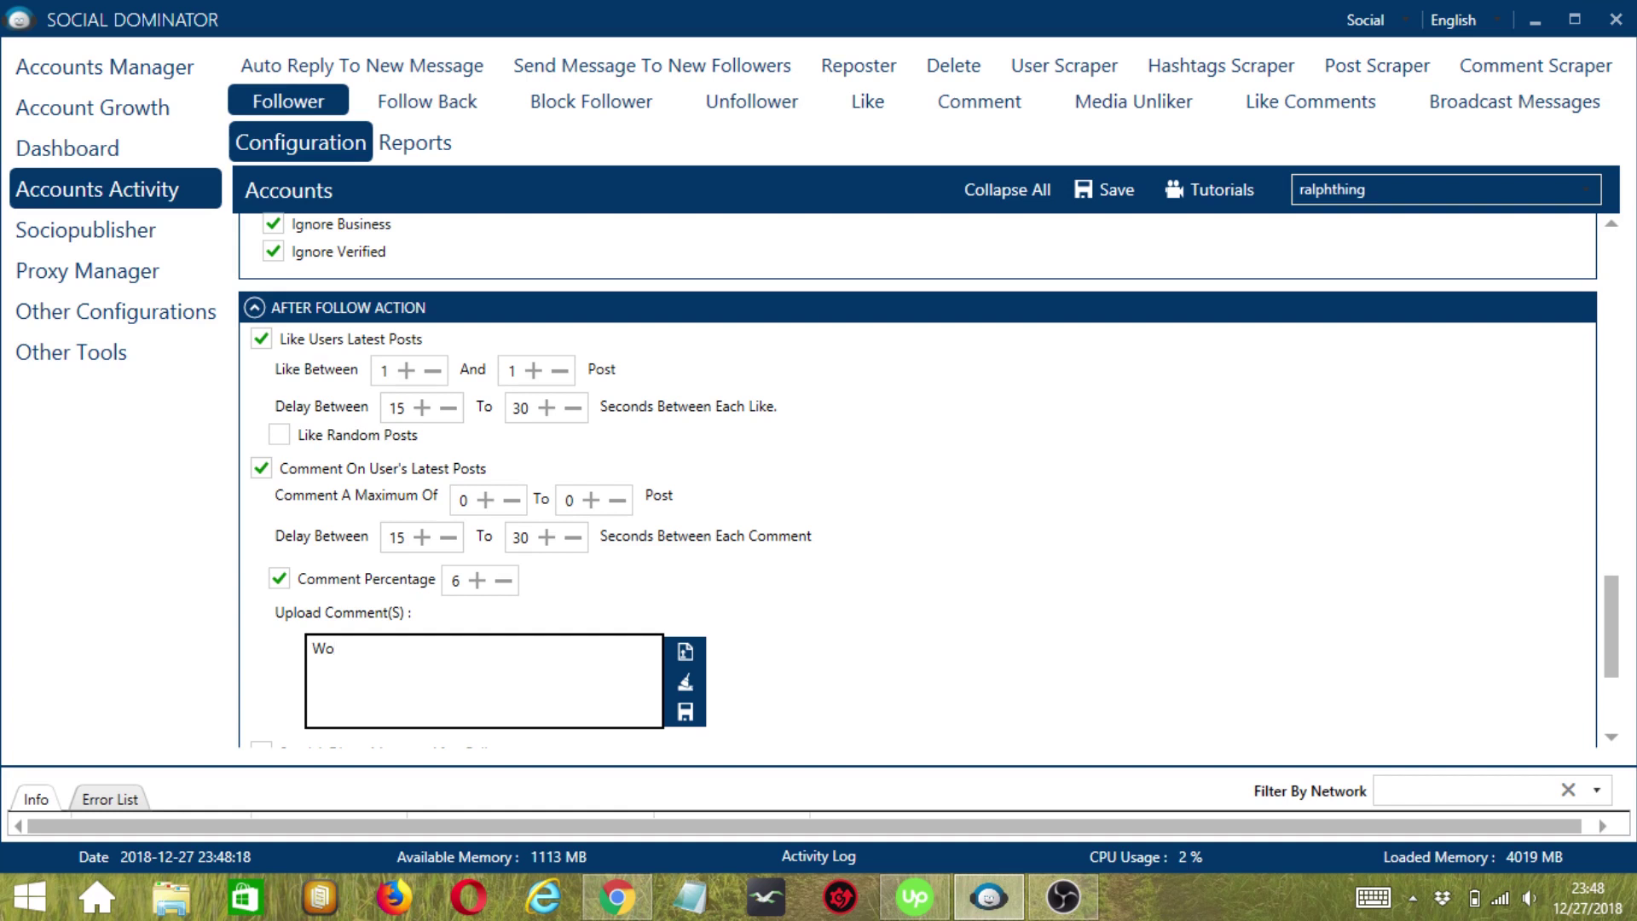
text(w!)
Enable sending a direct message after follow, with "Hi!" as the message.
scroll(1614, 745, down, 4)
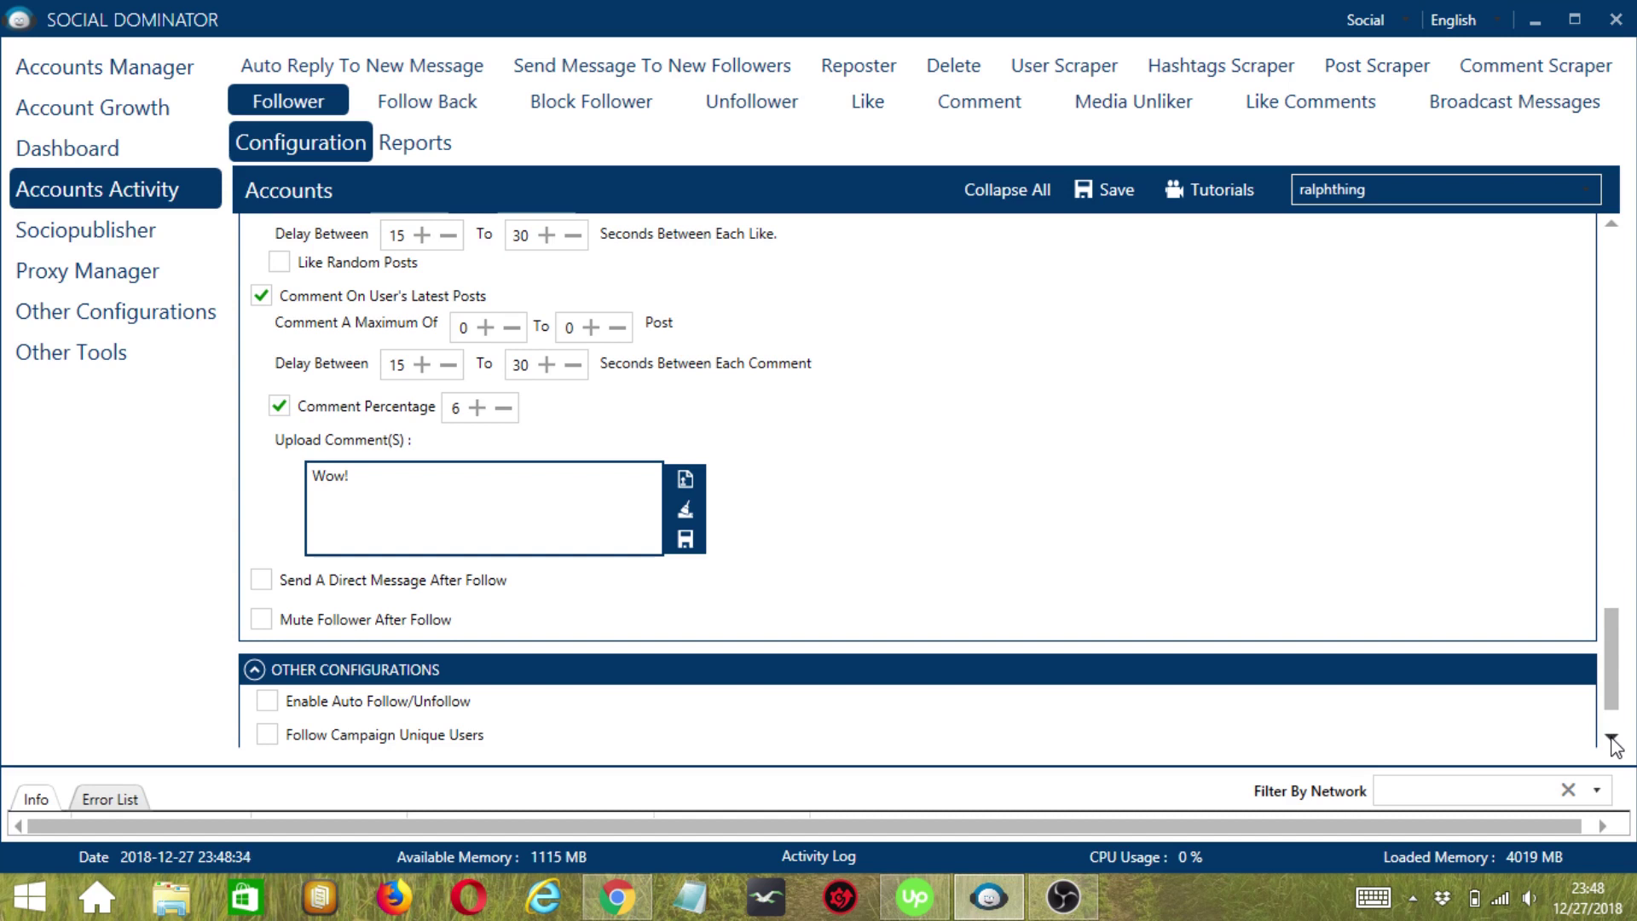
click(260, 581)
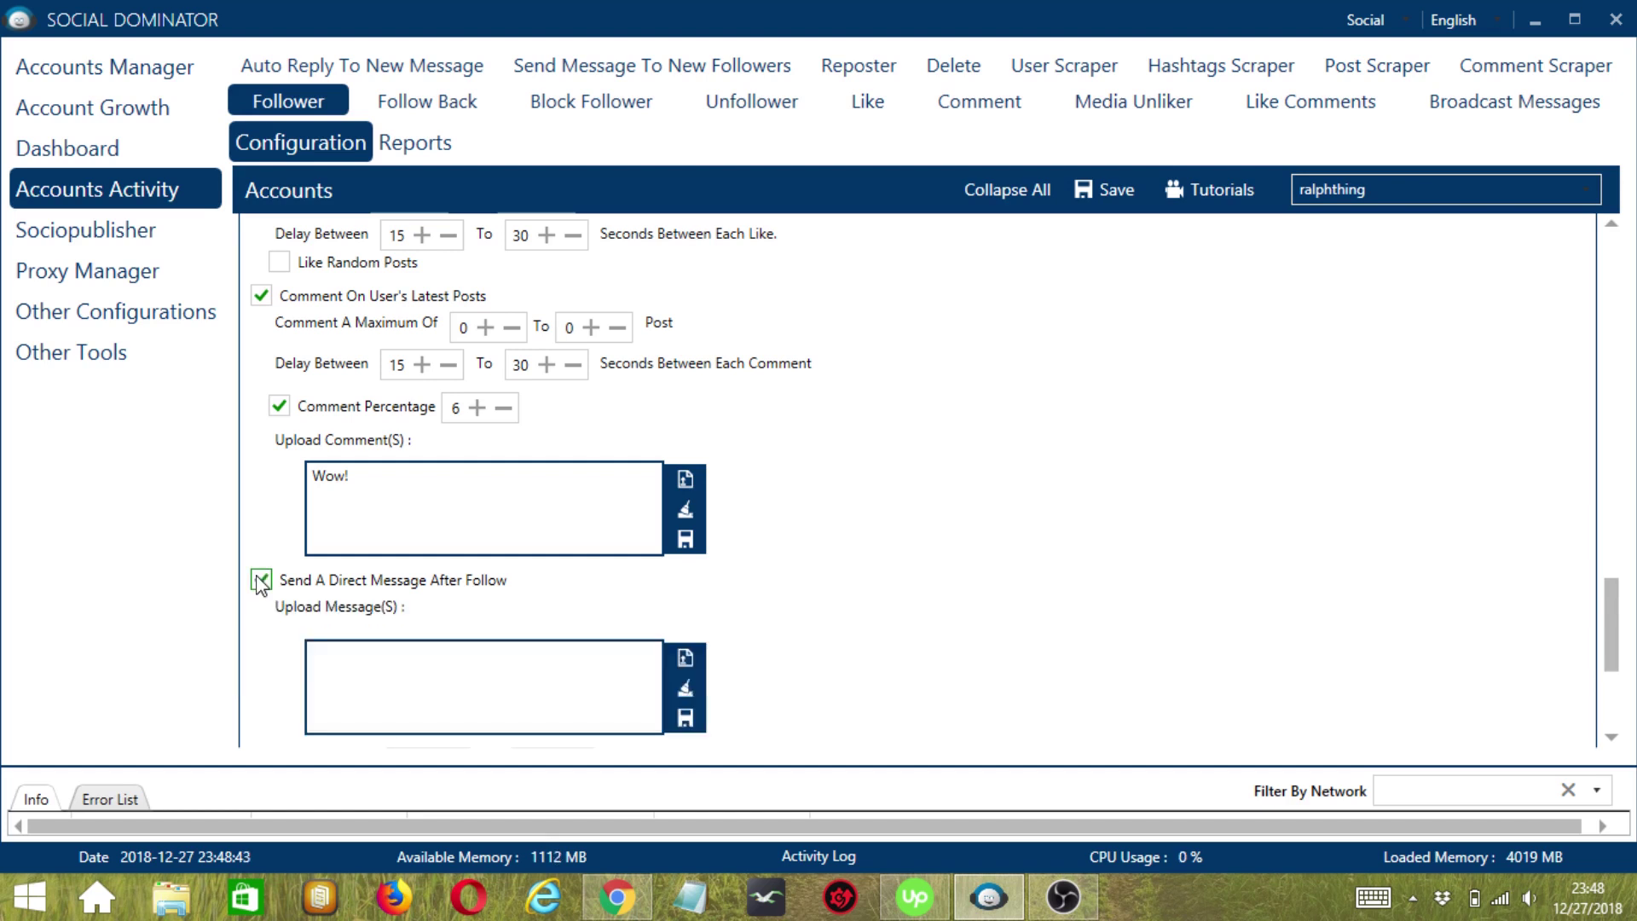
click(443, 681)
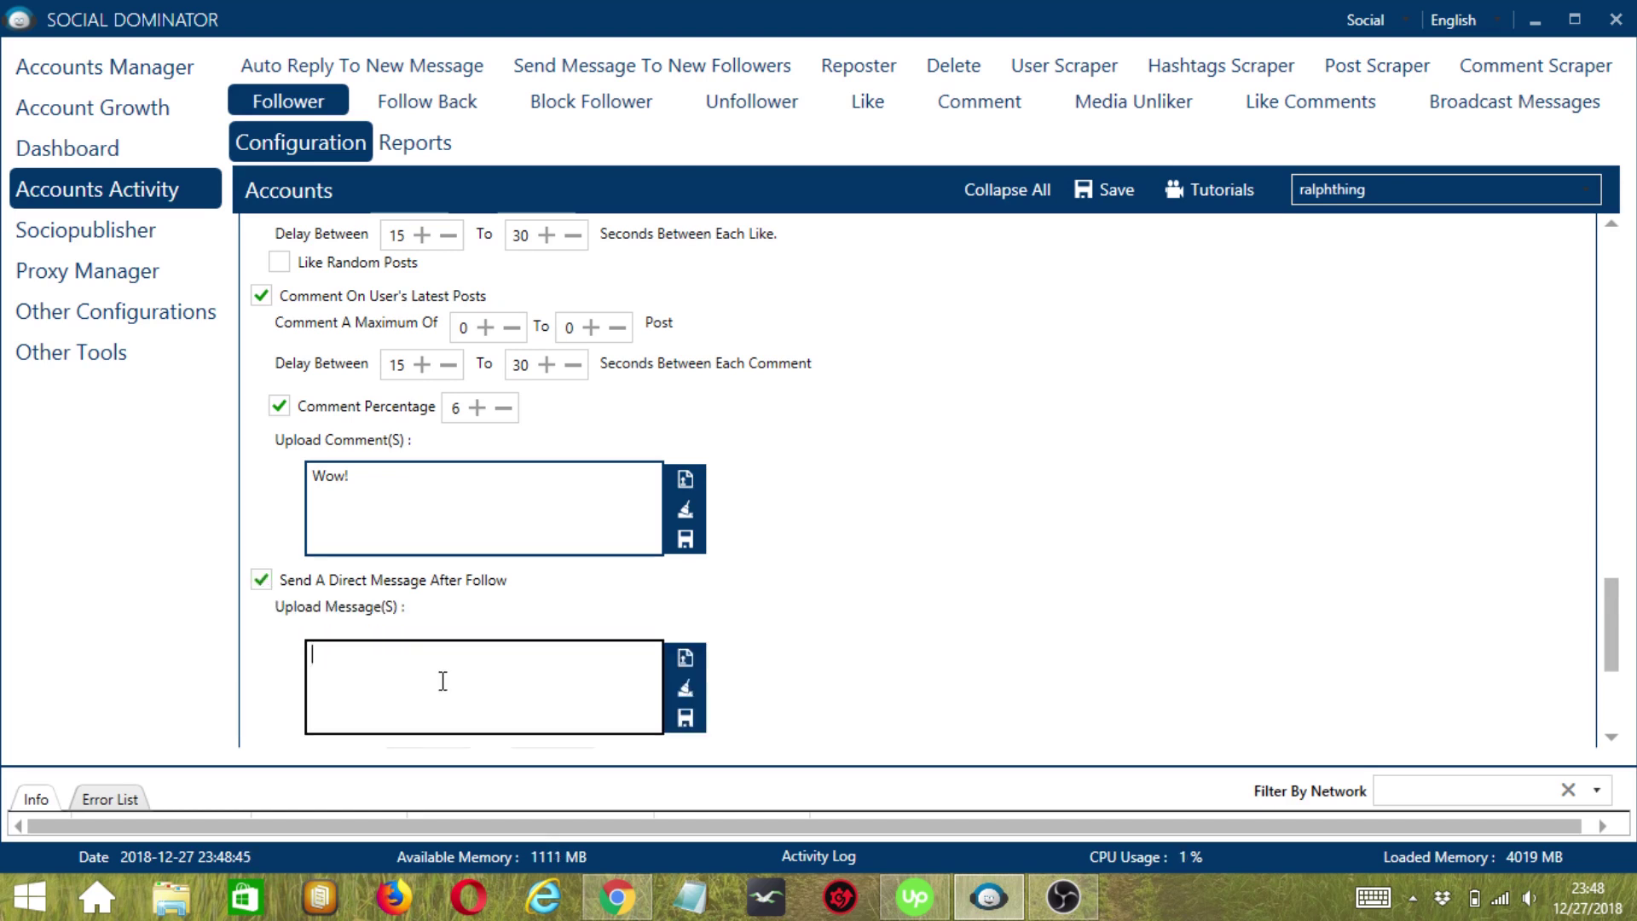
text(Hi!)
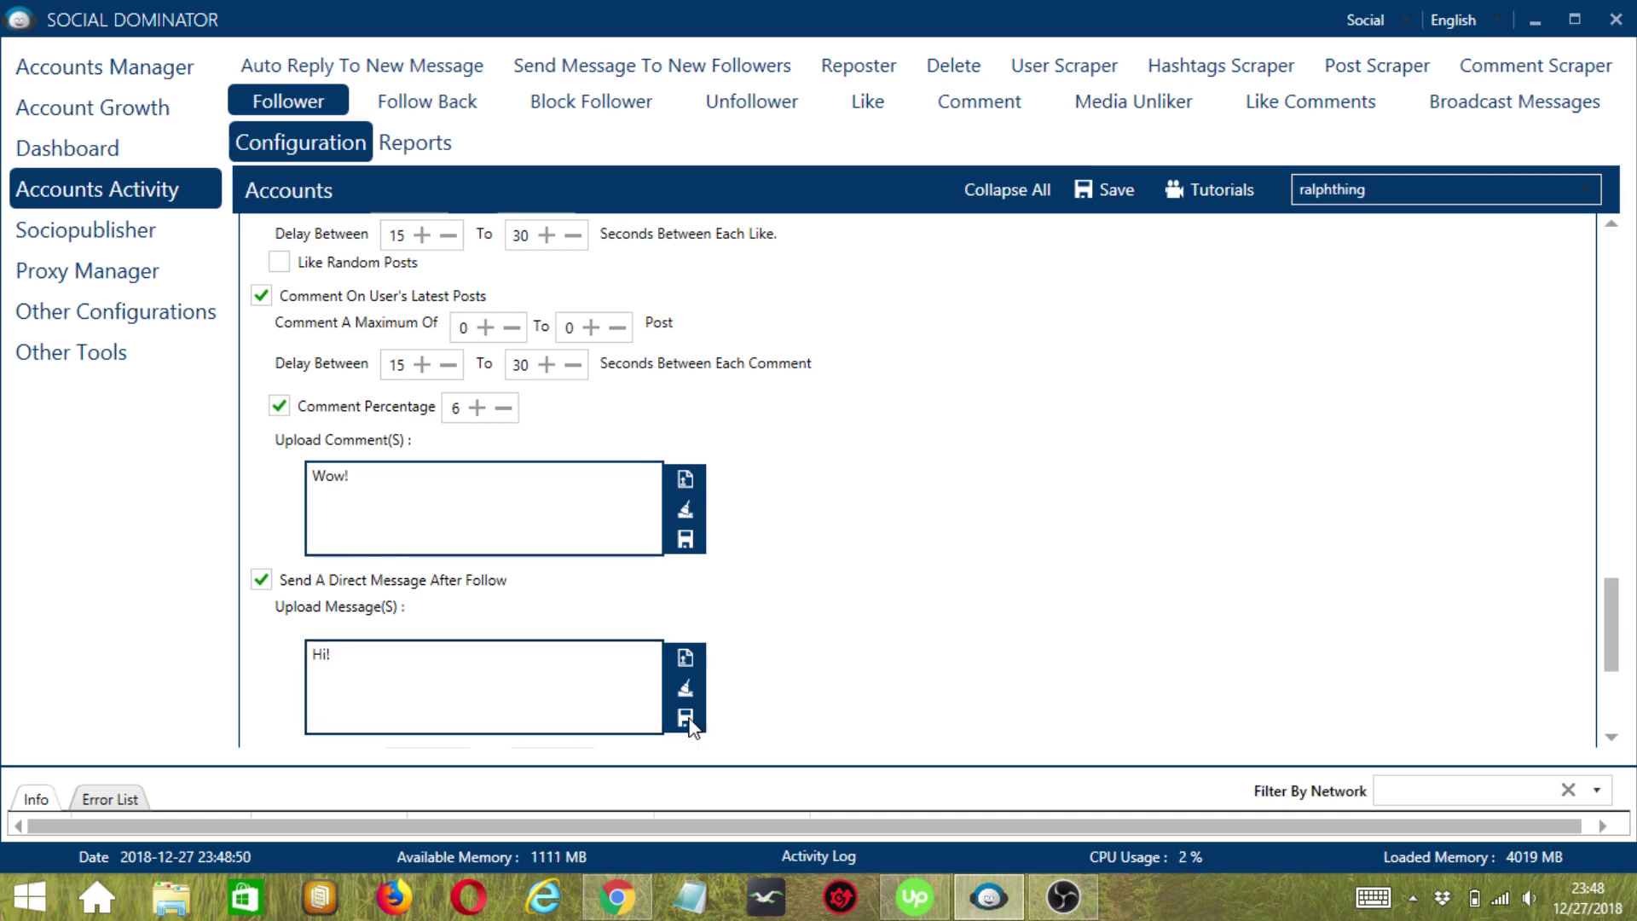
Enable the direct message percentage at 3, and turn on muting of followers' posts and stories after follow.
scroll(825, 574, down, 3)
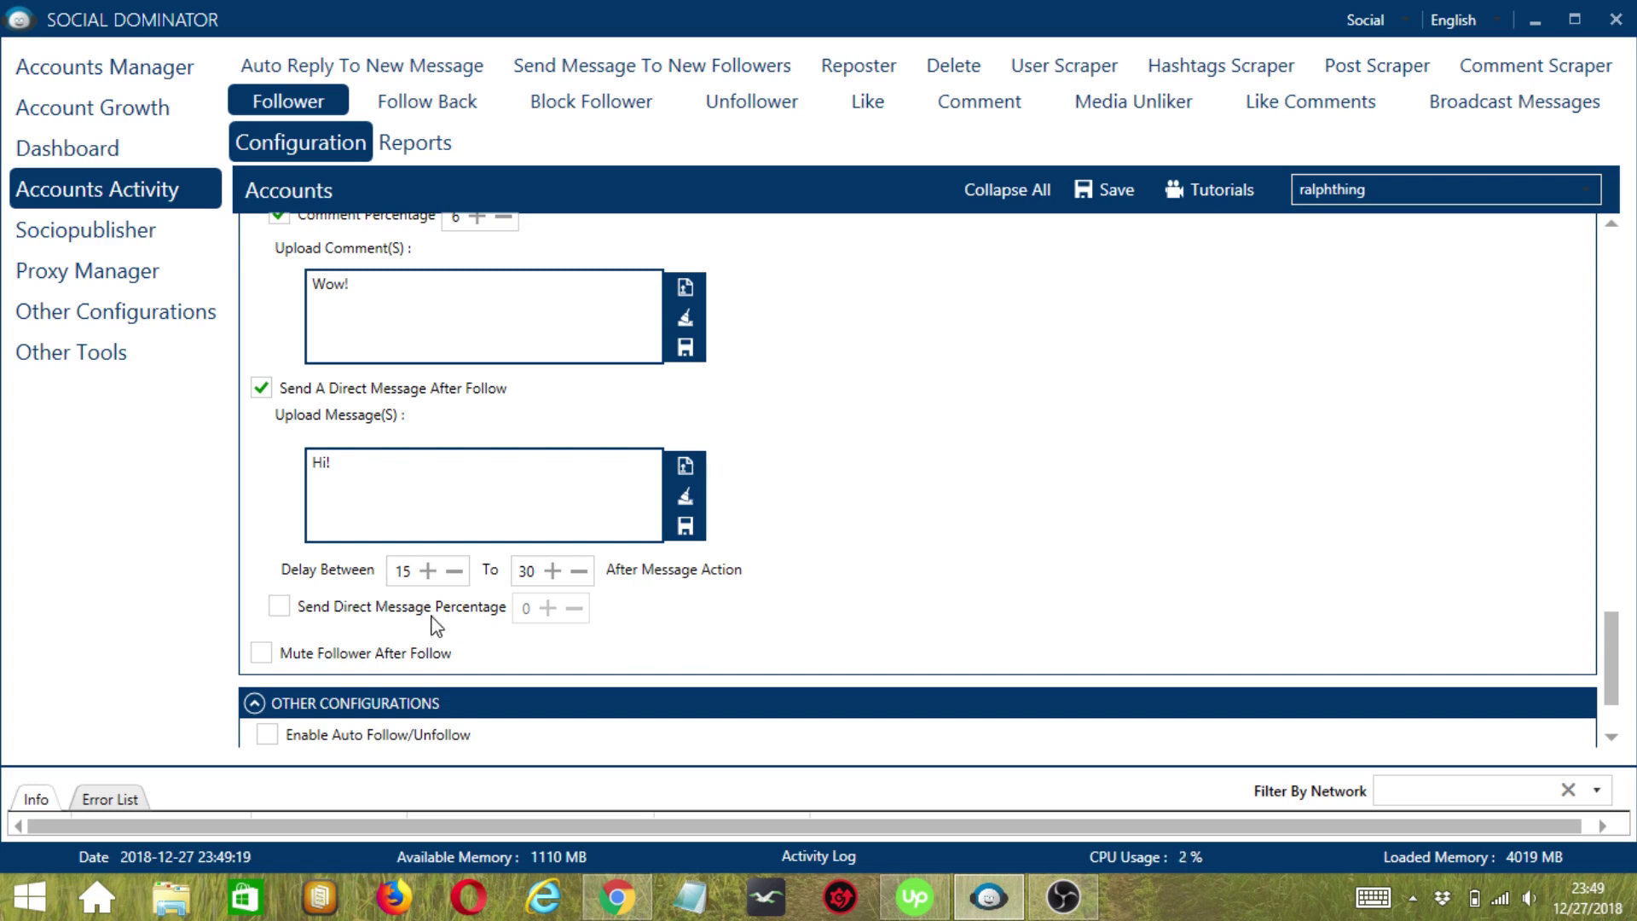
click(286, 612)
click(548, 608)
click(548, 608)
click(548, 608)
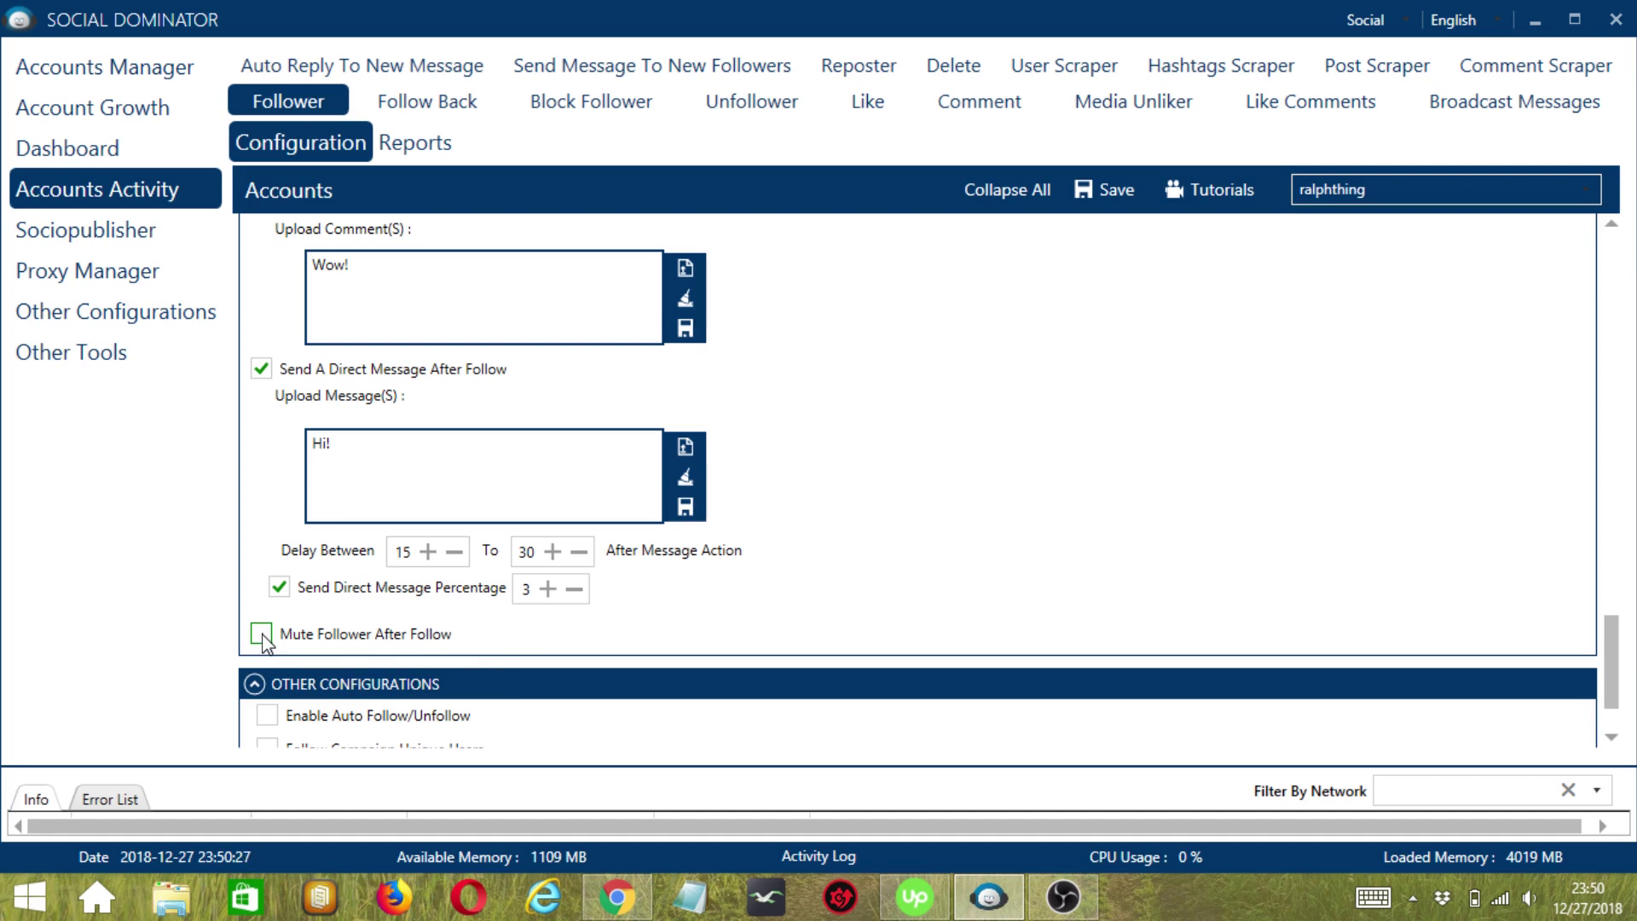
click(262, 635)
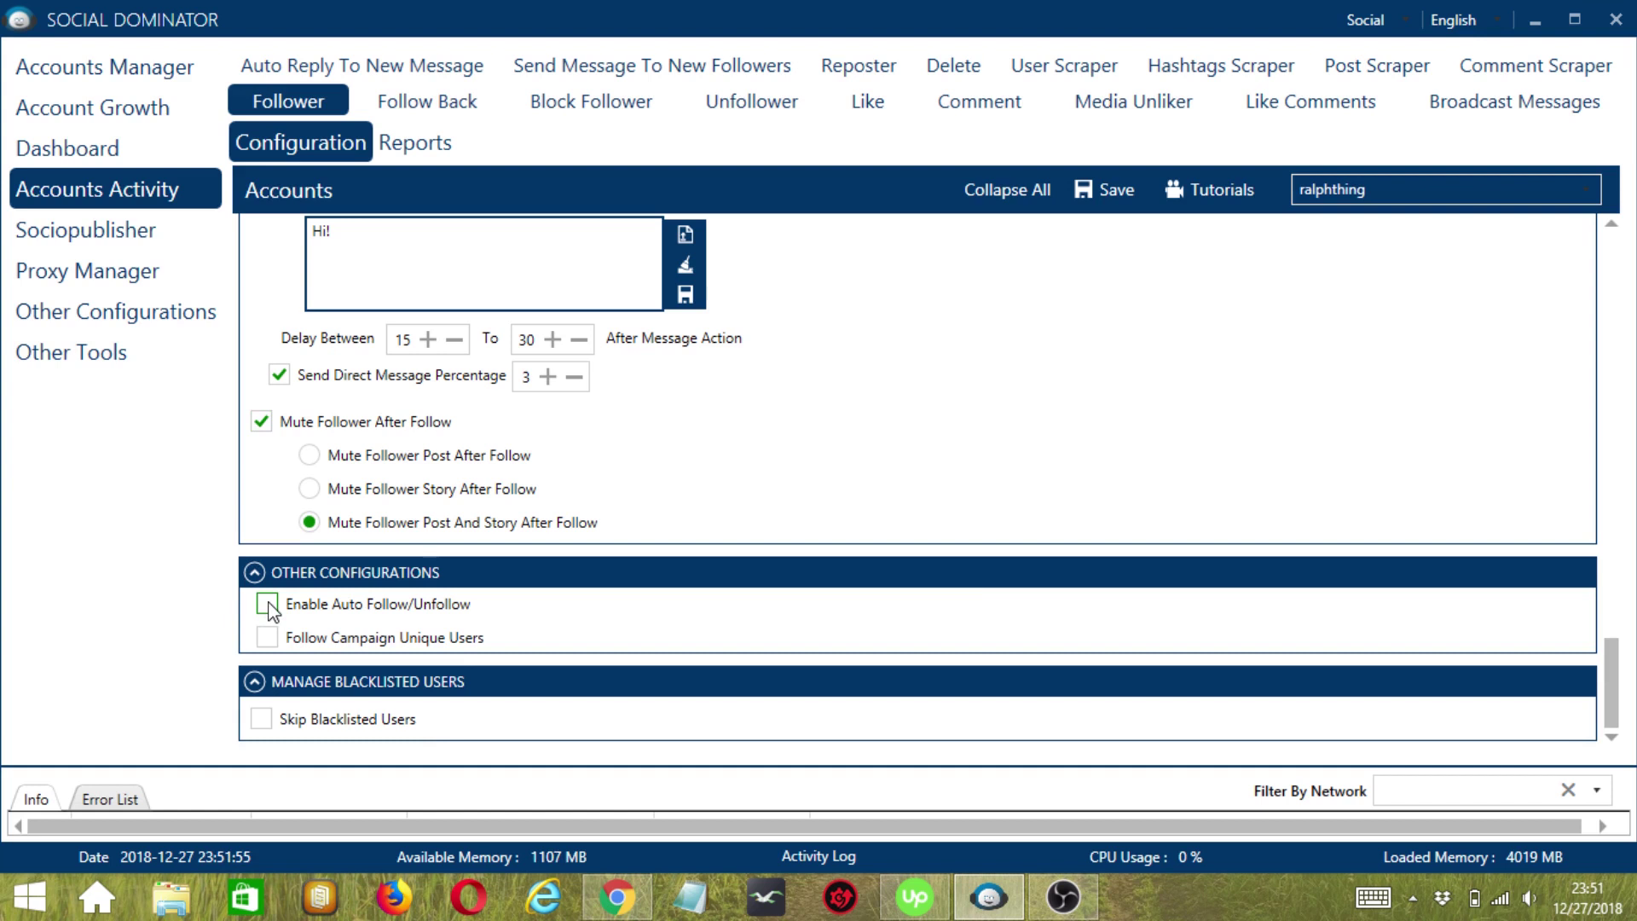
Enable auto follow/unfollow so it only stops the follow tool when the follower/followings ratio is smaller than 2.
click(268, 605)
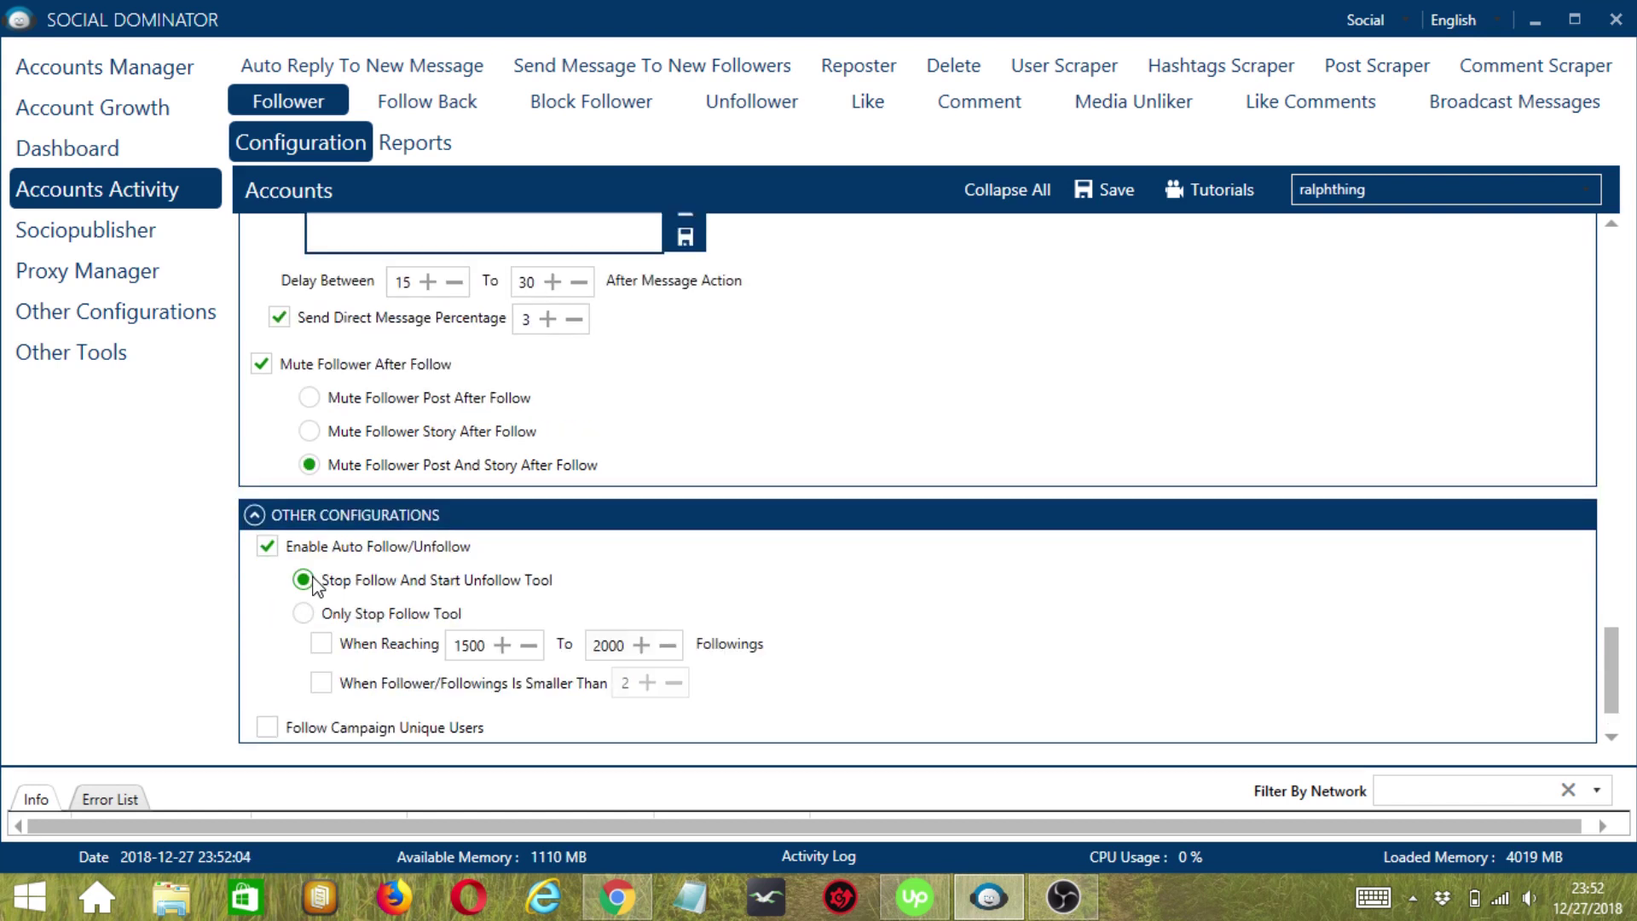
click(303, 614)
click(328, 687)
Enable following campaign unique users and skipping blacklisted users.
click(267, 727)
scroll(882, 631, down, 2)
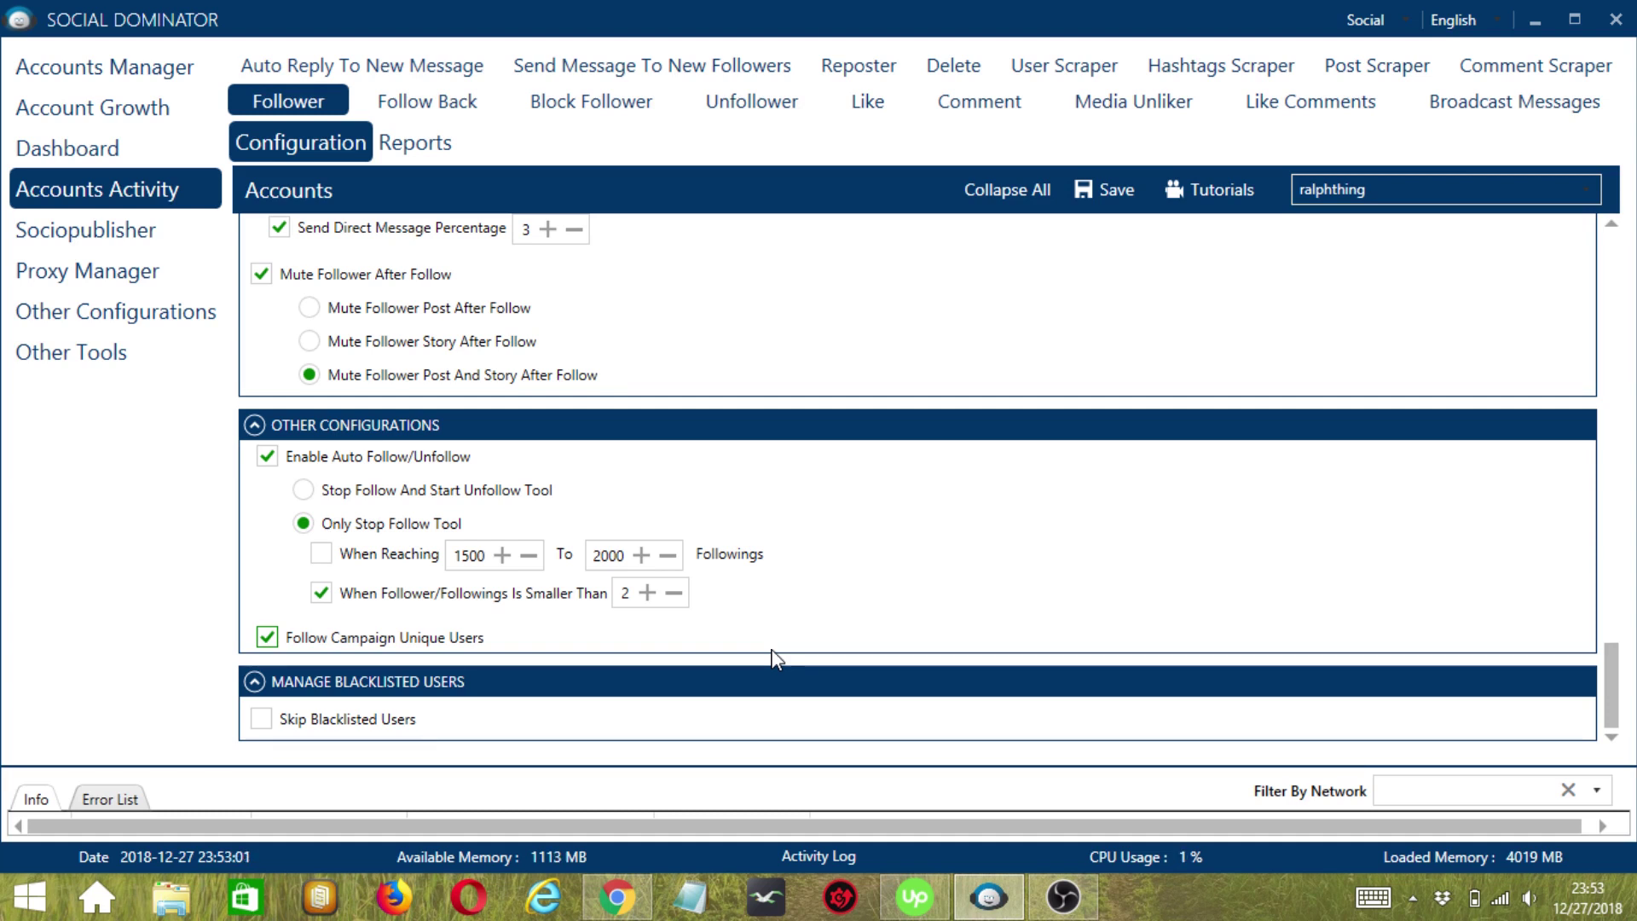
click(260, 719)
click(1611, 738)
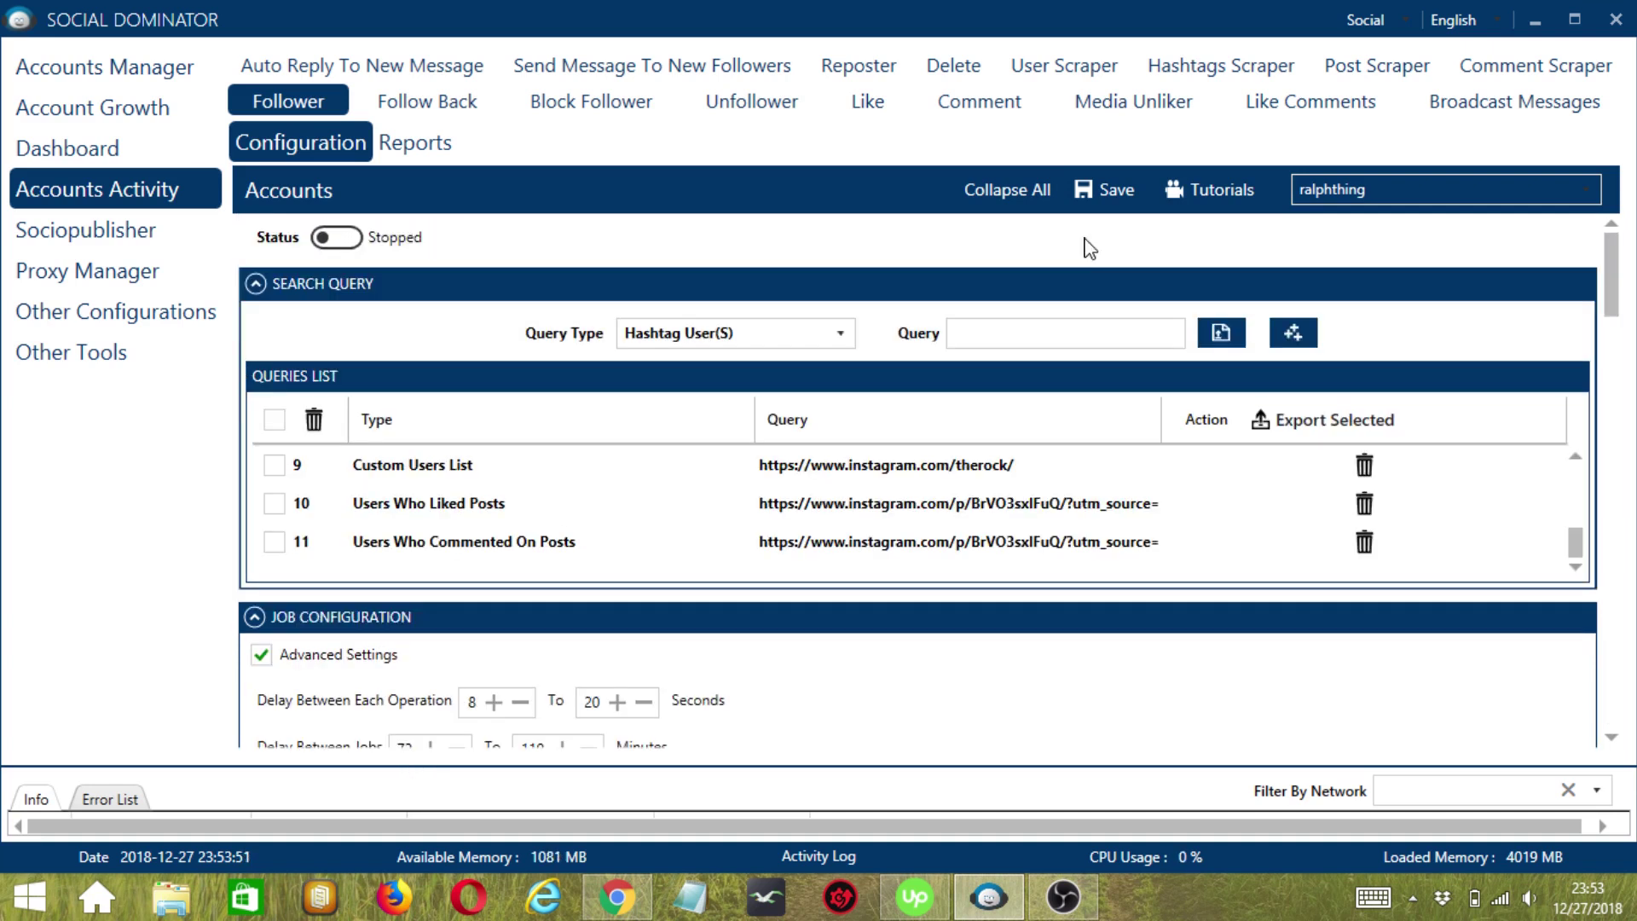
Save the account's Follower configuration and set its status to active.
click(1101, 189)
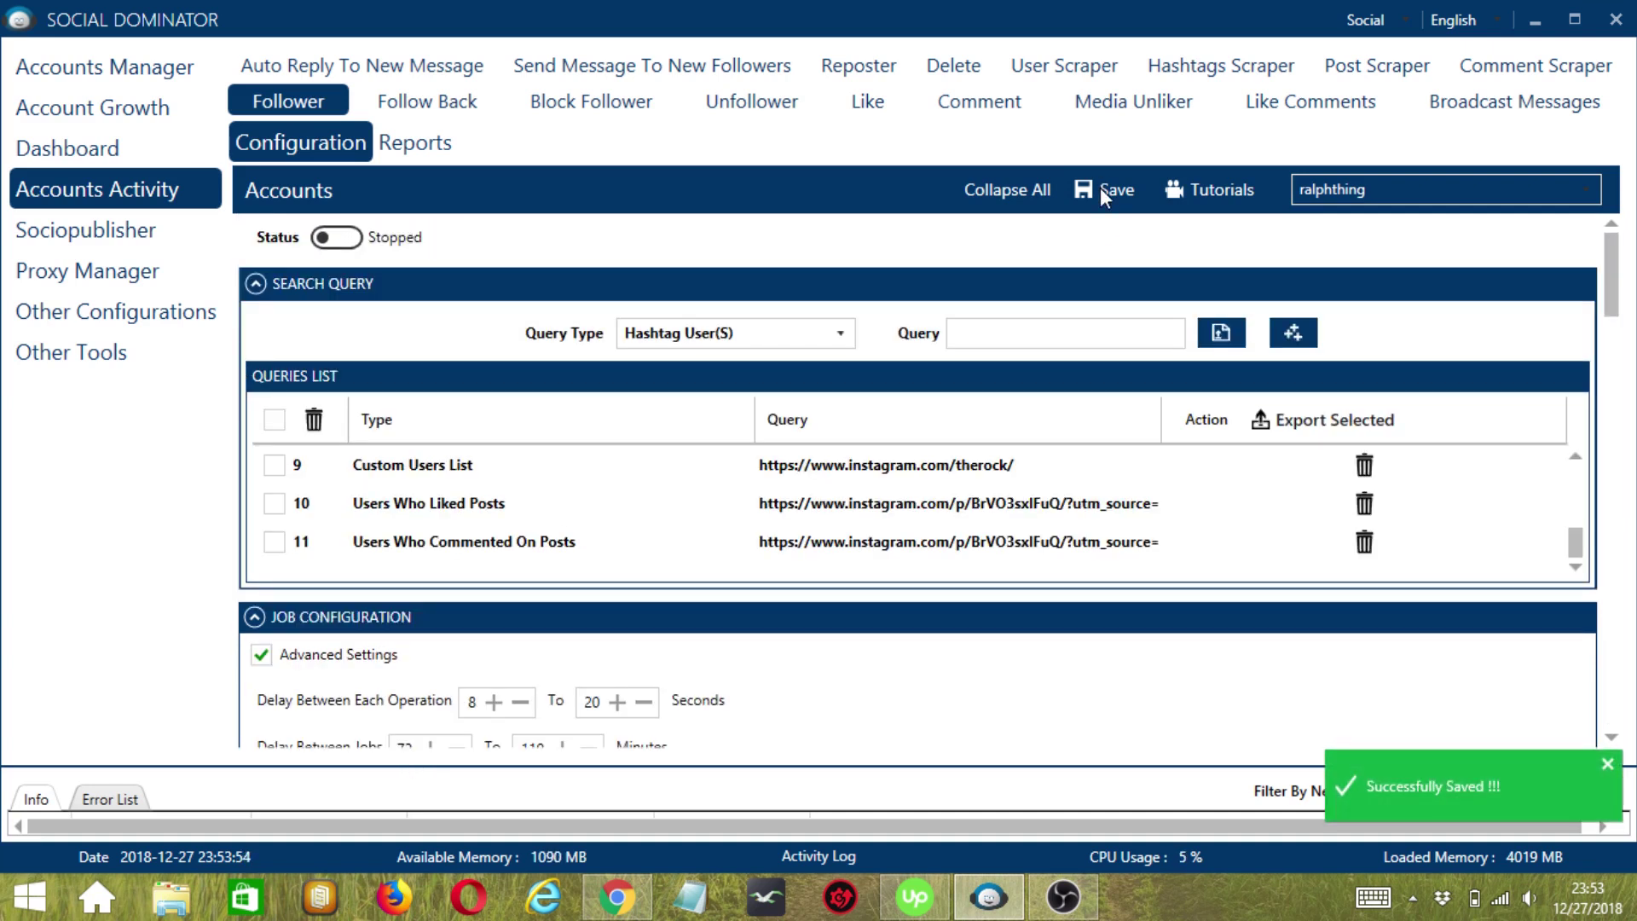
click(333, 239)
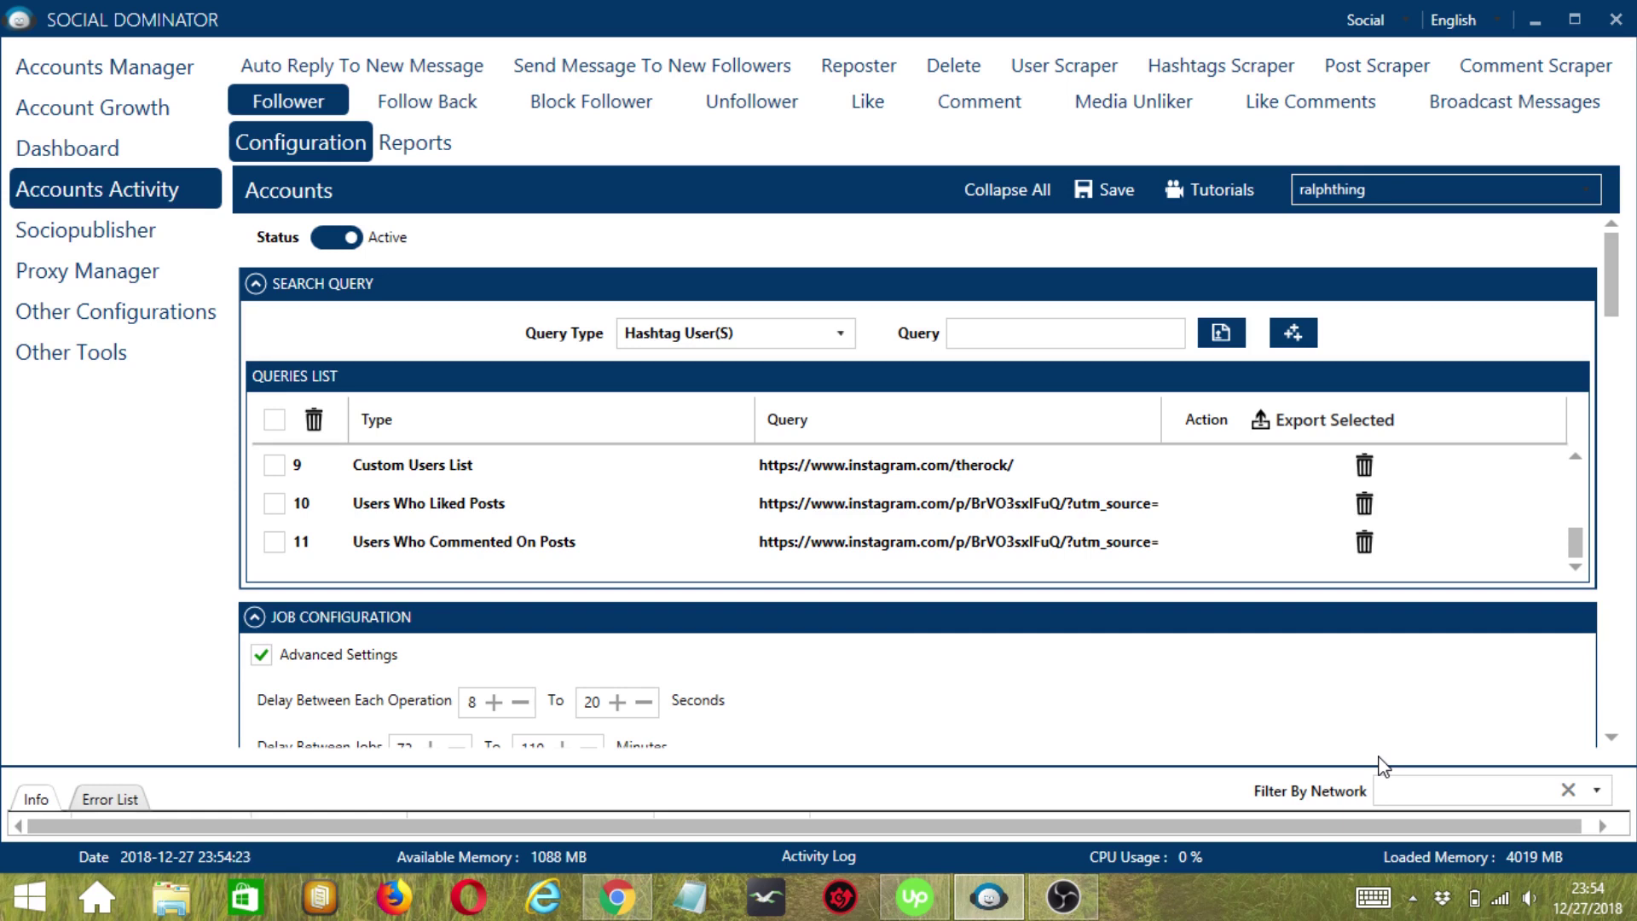
Switch the network from Social to Instagram and open the Follower campaign setup for growing followers.
click(1407, 26)
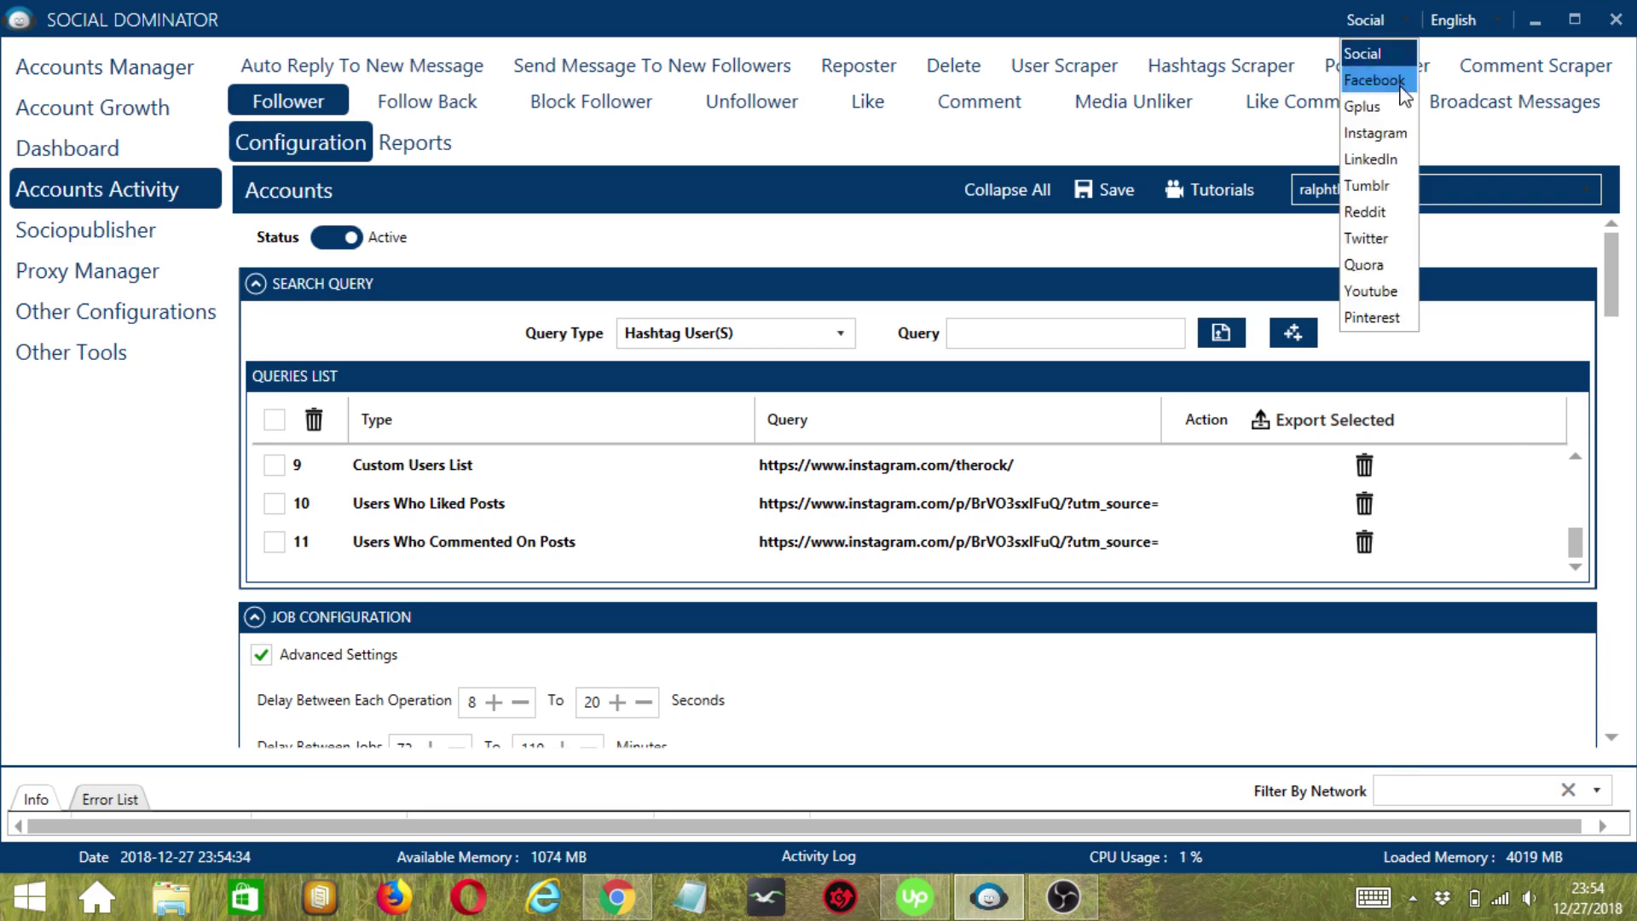
click(1395, 143)
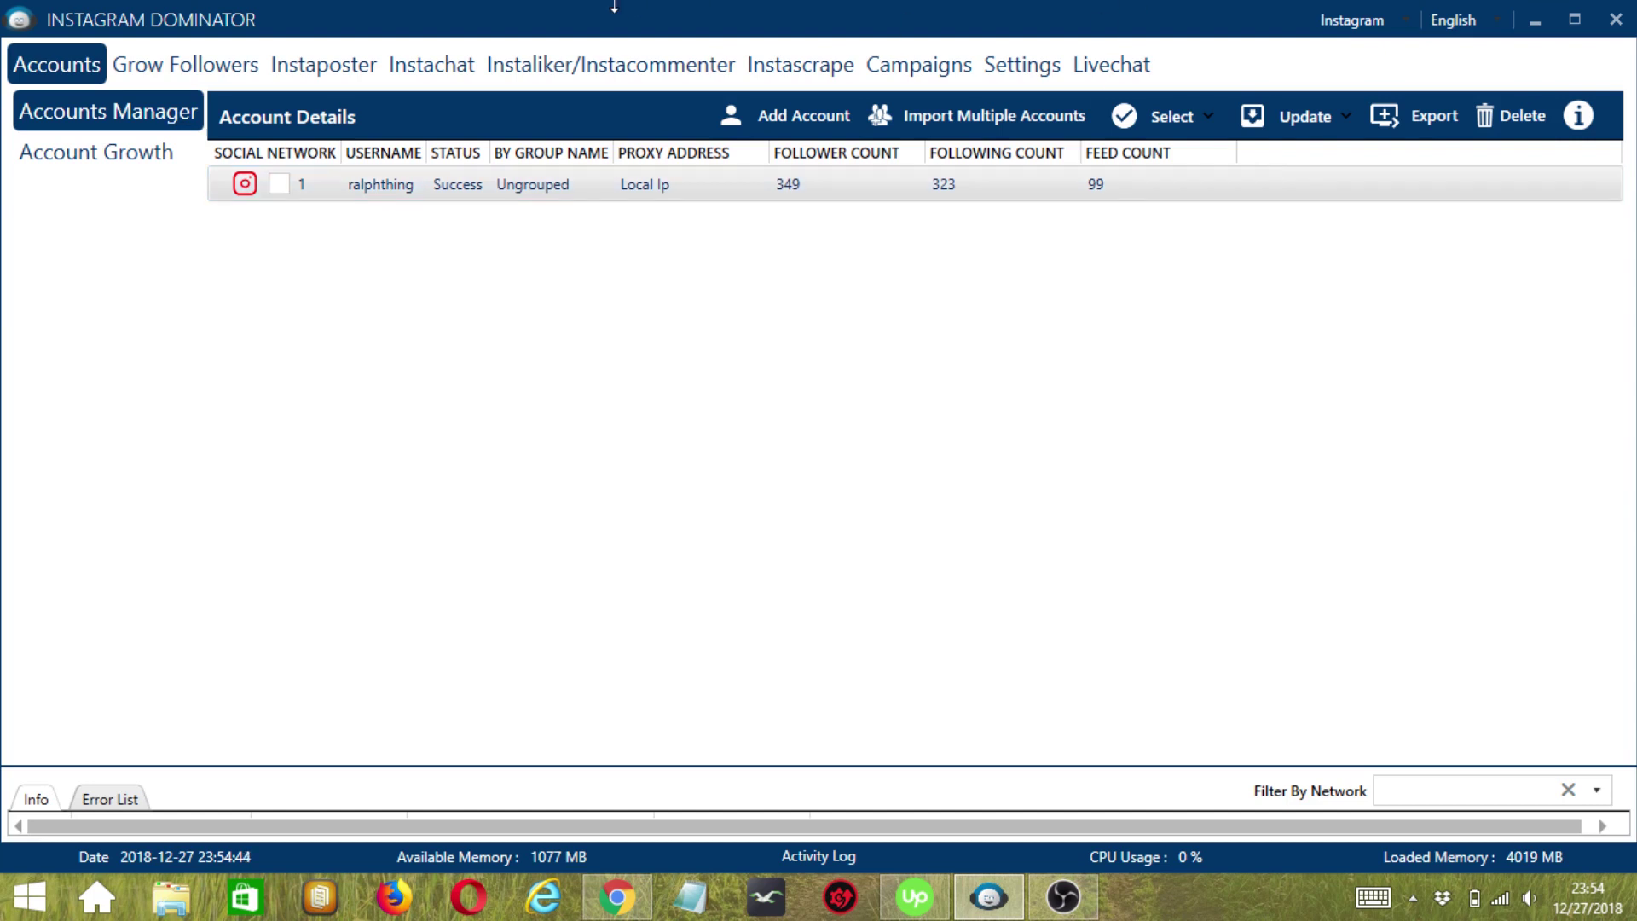
click(208, 76)
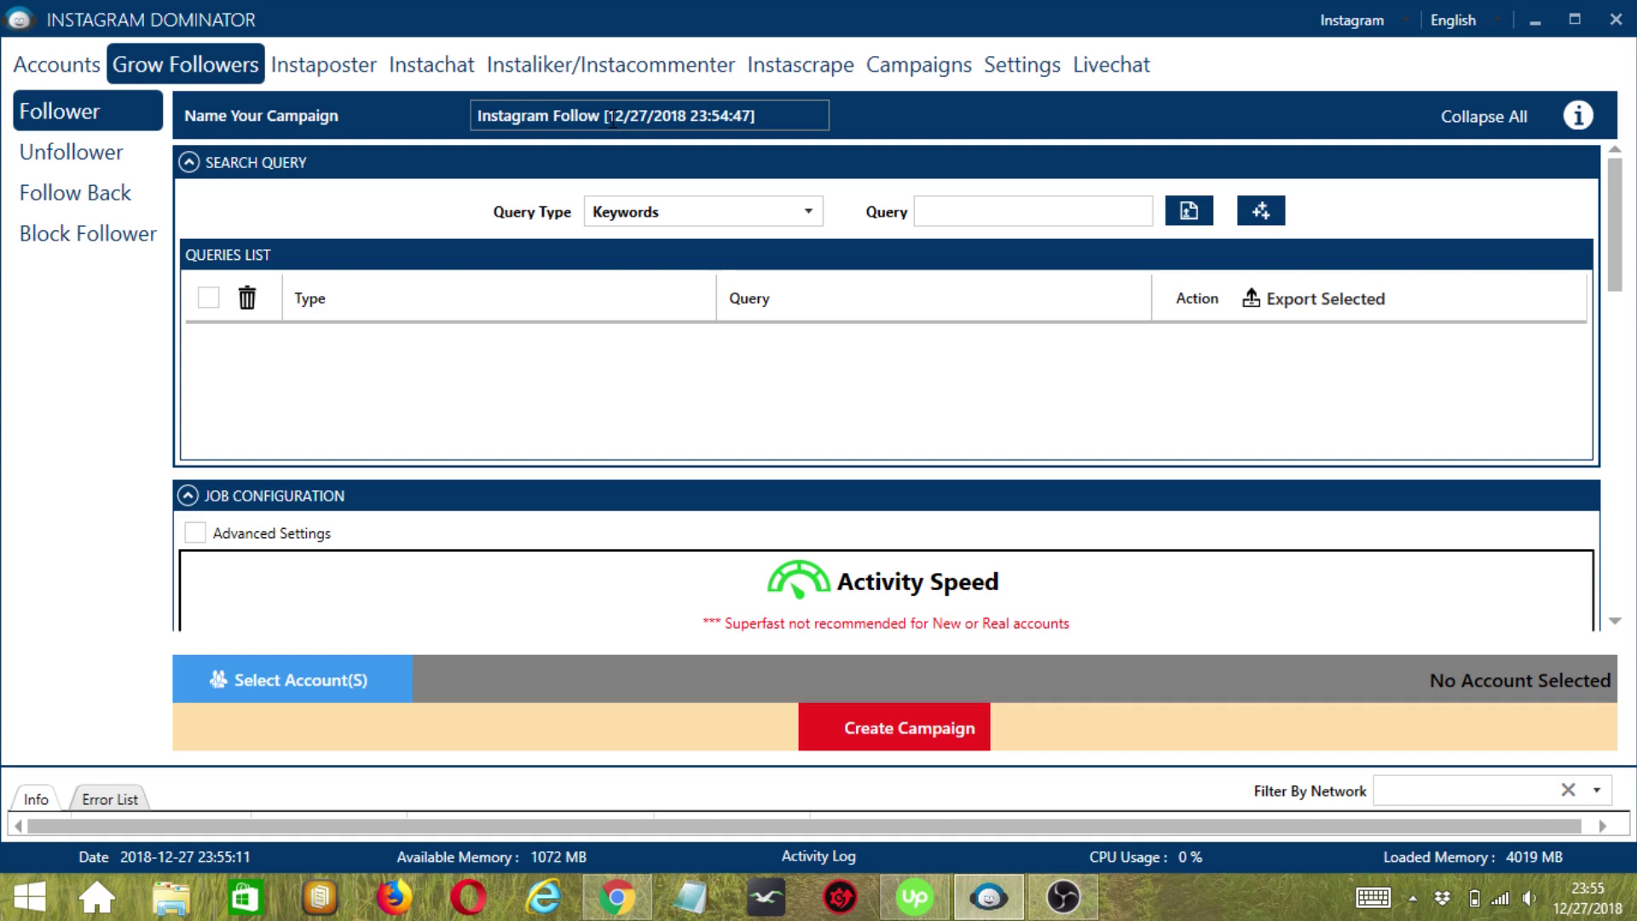
Shorten the campaign name to "Instagram Follow" by removing the date and time.
click(762, 118)
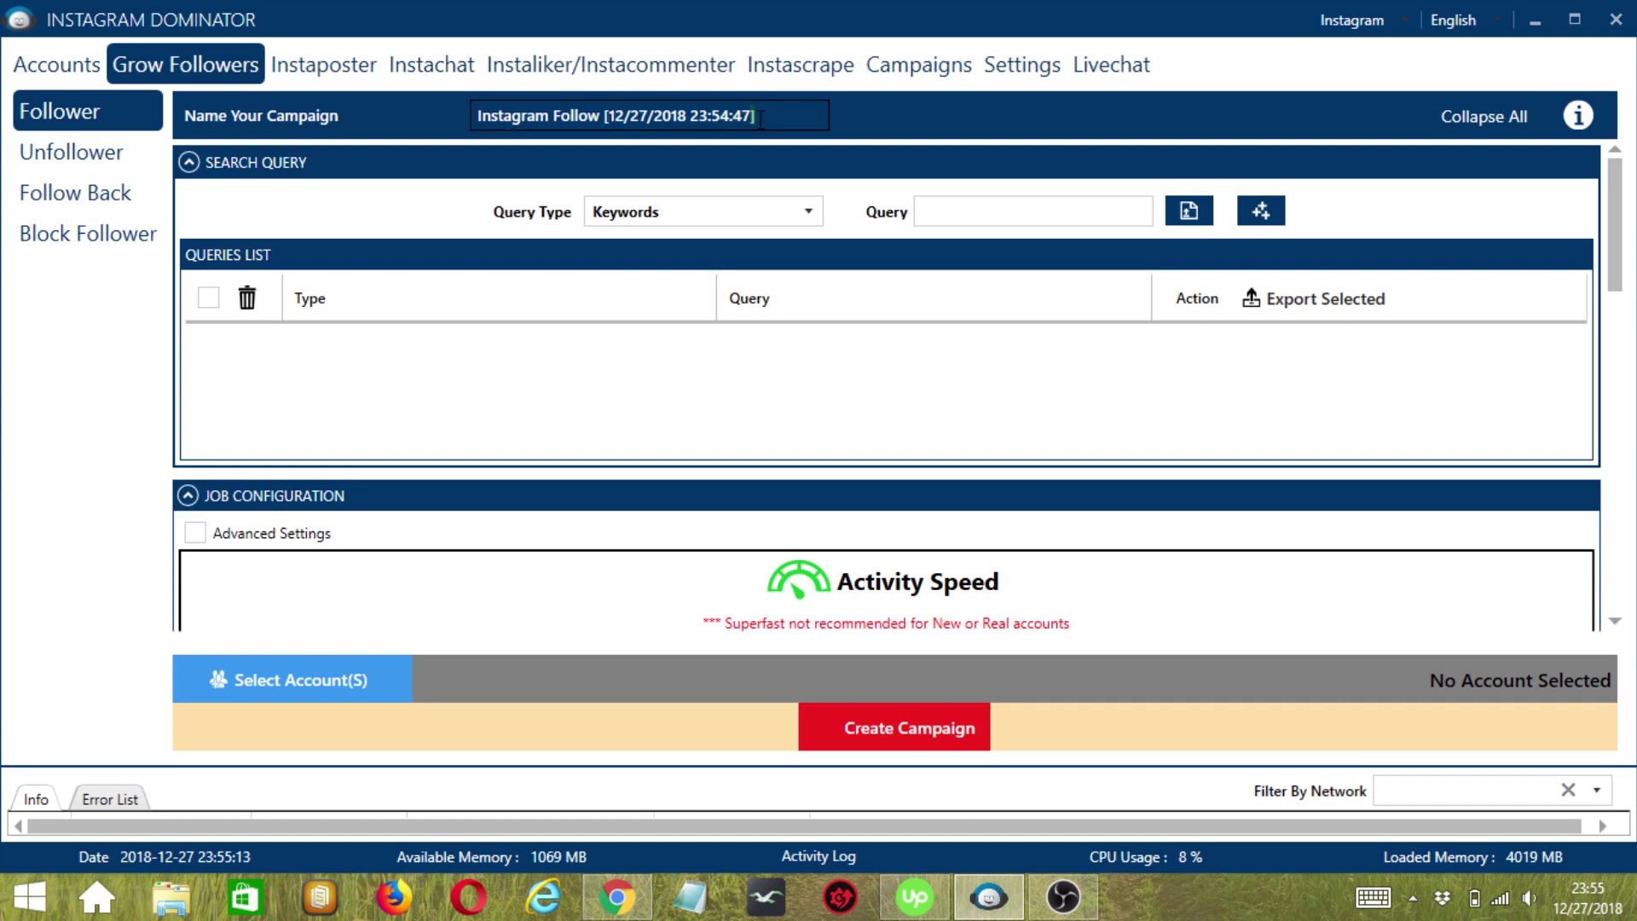
key(BackSpace)
key(BackSpace)
key(BackSpace)
key(BackSpace)
key(BackSpace)
key(BackSpace)
key(BackSpace)
key(BackSpace)
key(BackSpace)
key(BackSpace)
key(BackSpace)
key(BackSpace)
key(BackSpace)
key(BackSpace)
key(BackSpace)
key(BackSpace)
key(BackSpace)
key(BackSpace)
key(BackSpace)
key(BackSpace)
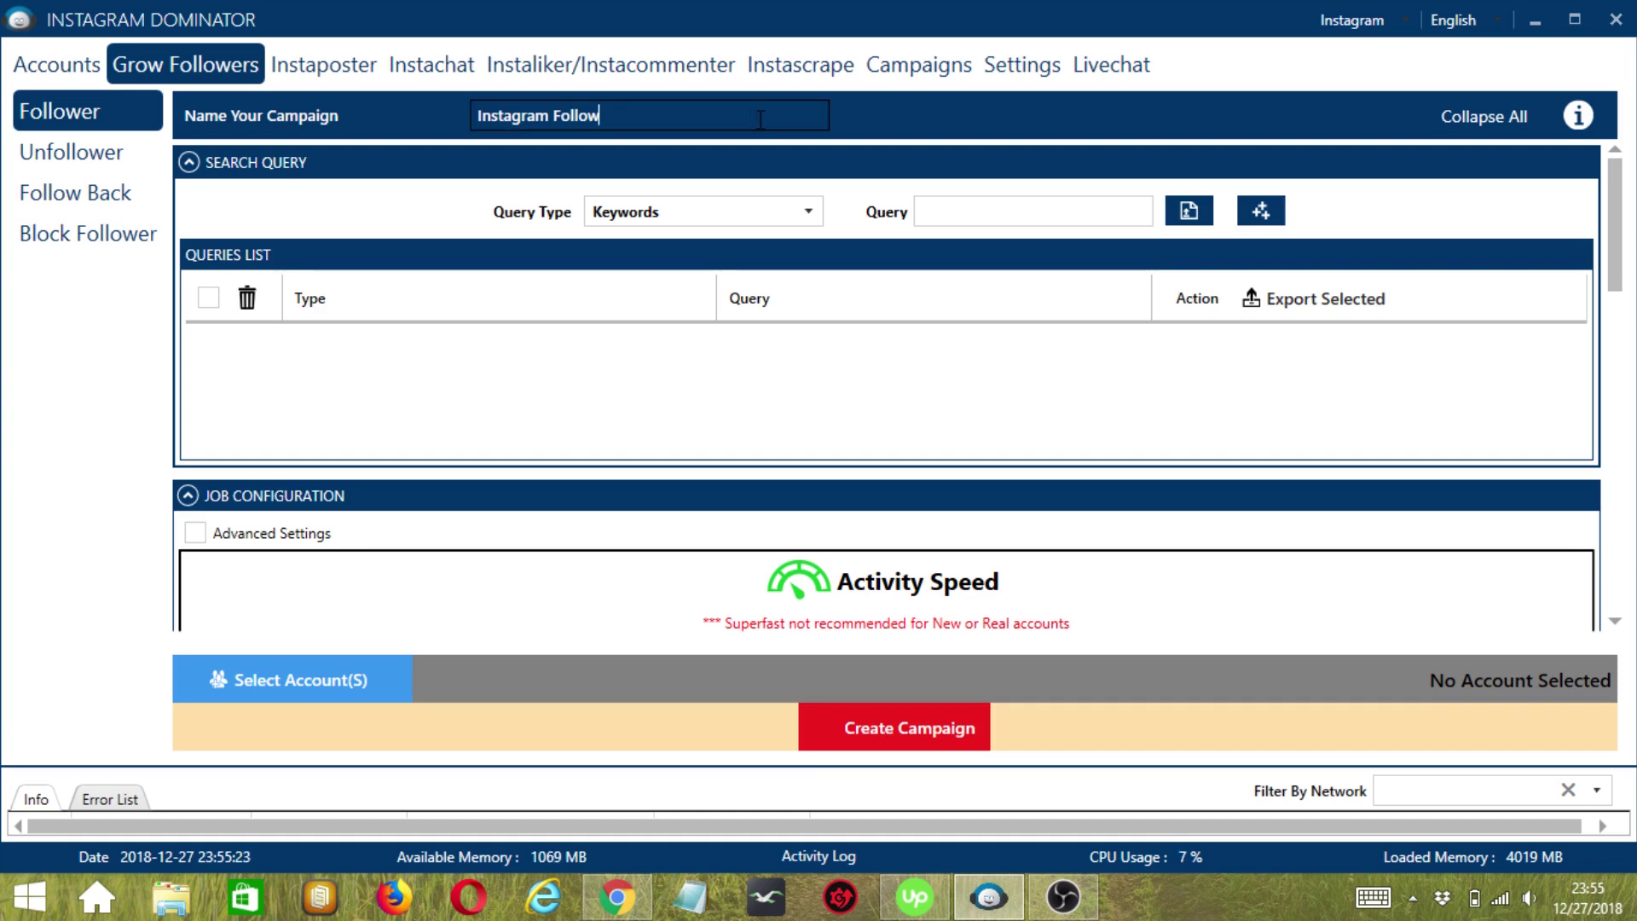
Add a Someone's Followers search query for "therock" to the campaign's queries list.
click(695, 212)
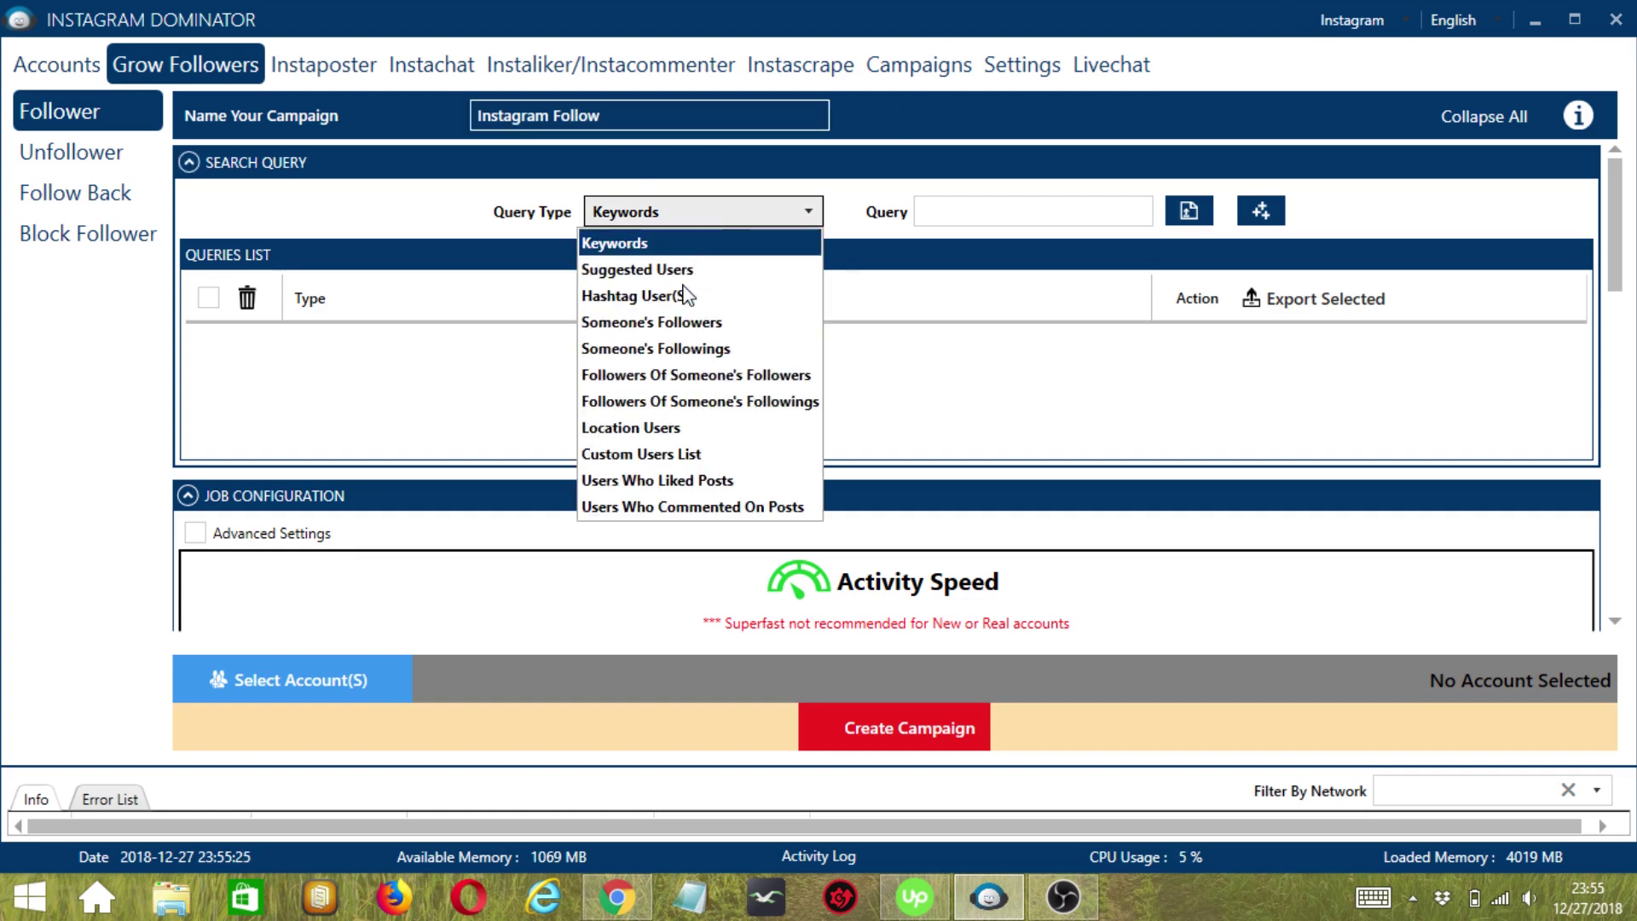
click(682, 323)
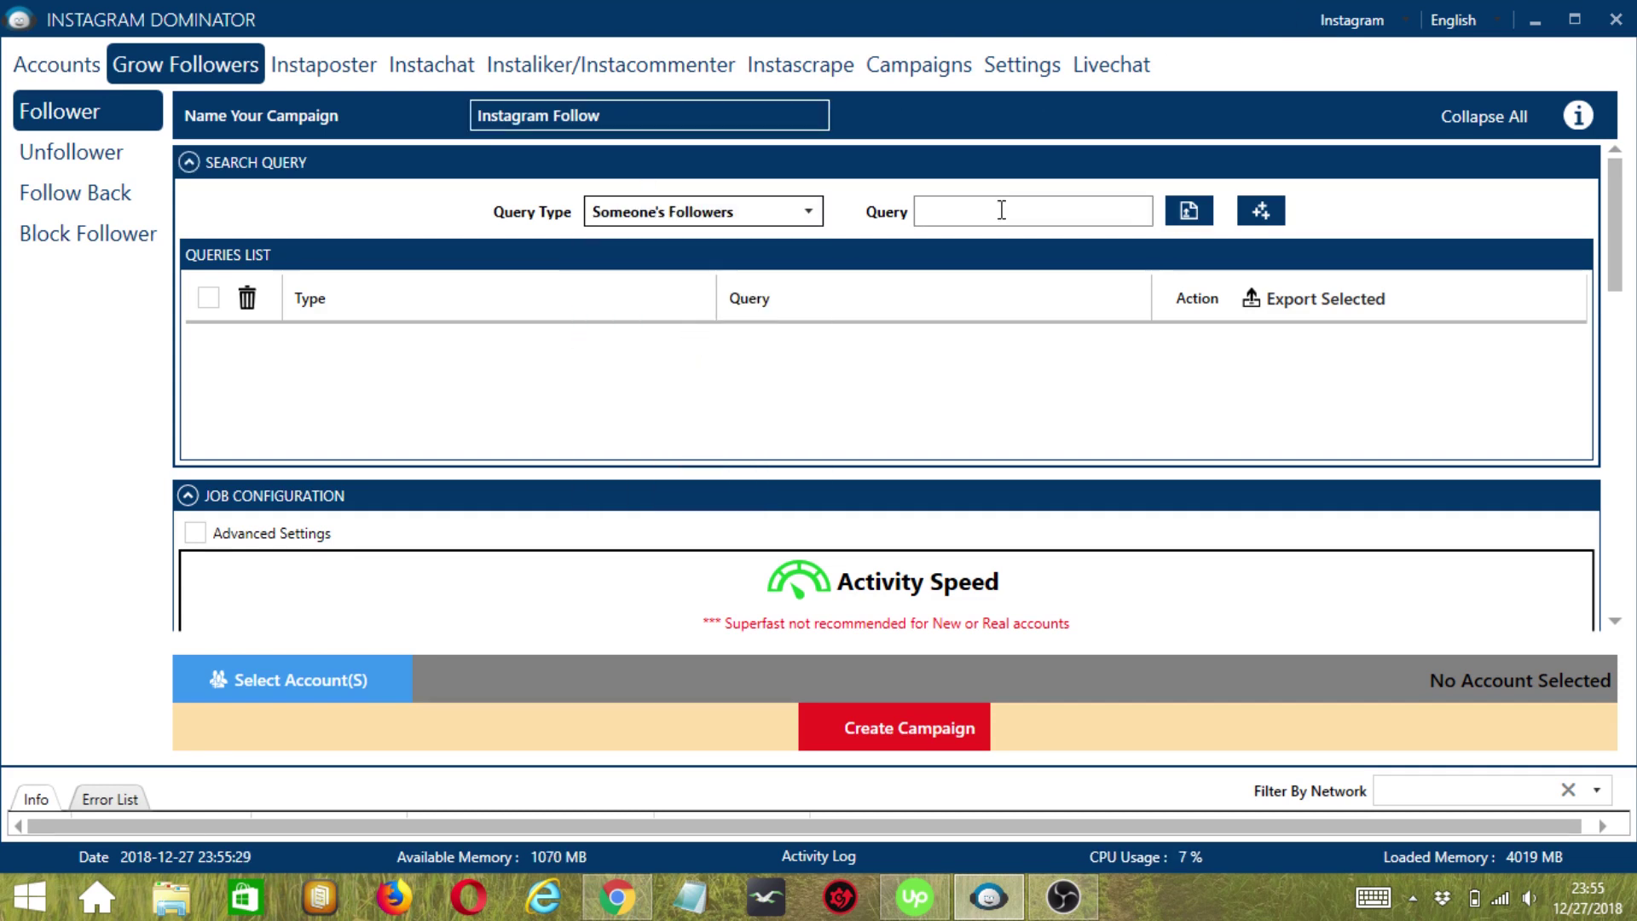
click(1001, 210)
text(ther)
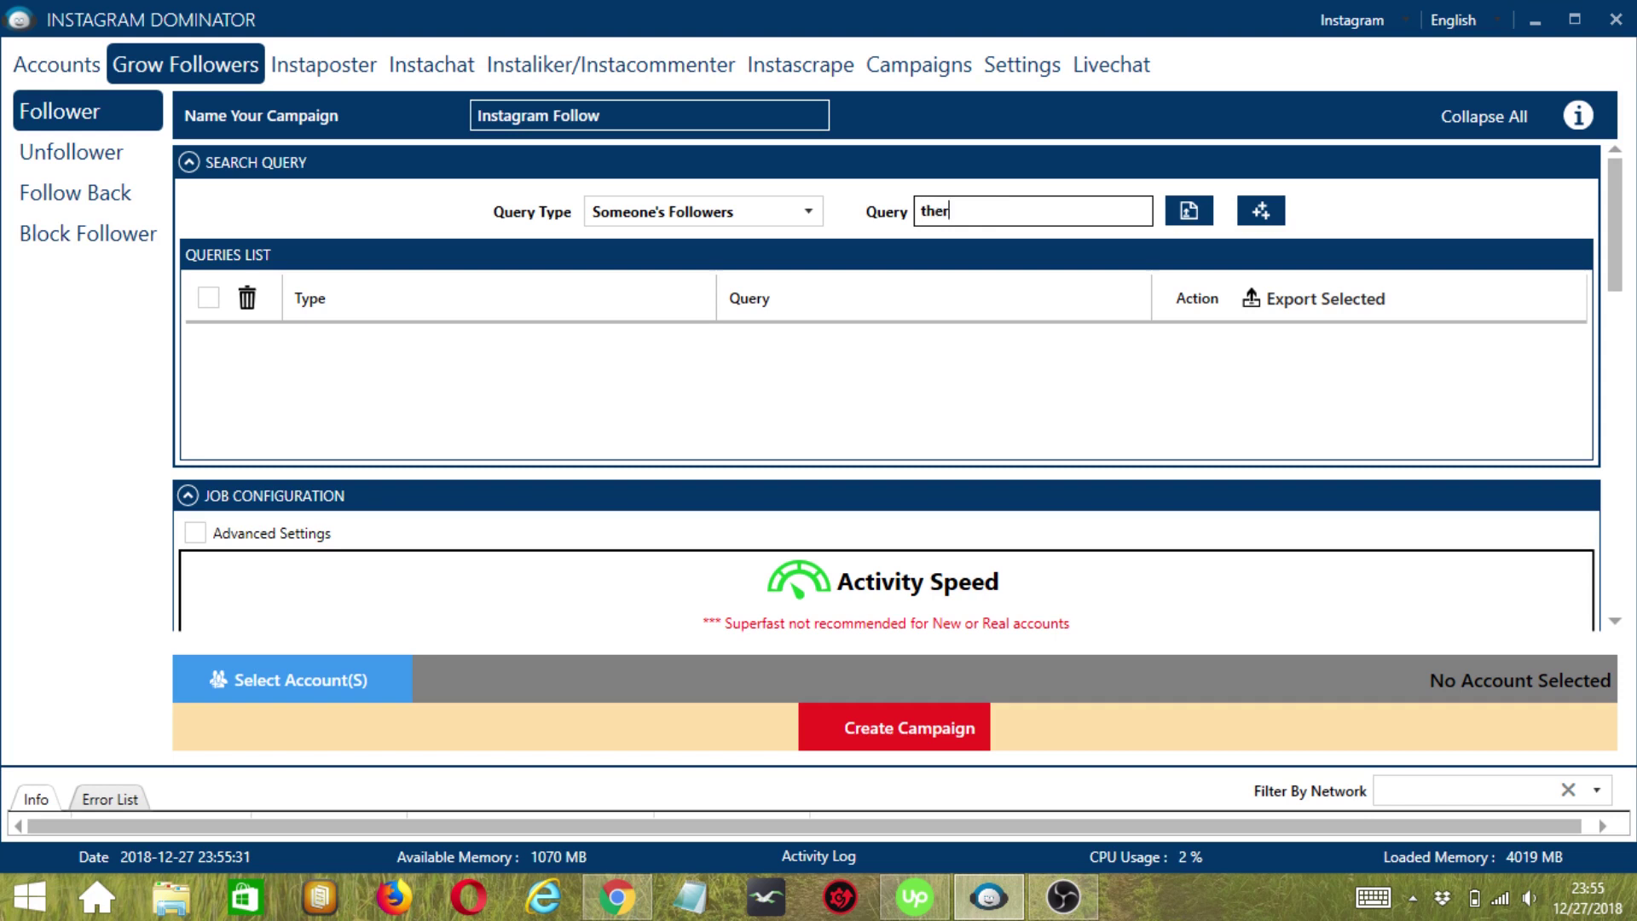
text(ock)
click(1276, 213)
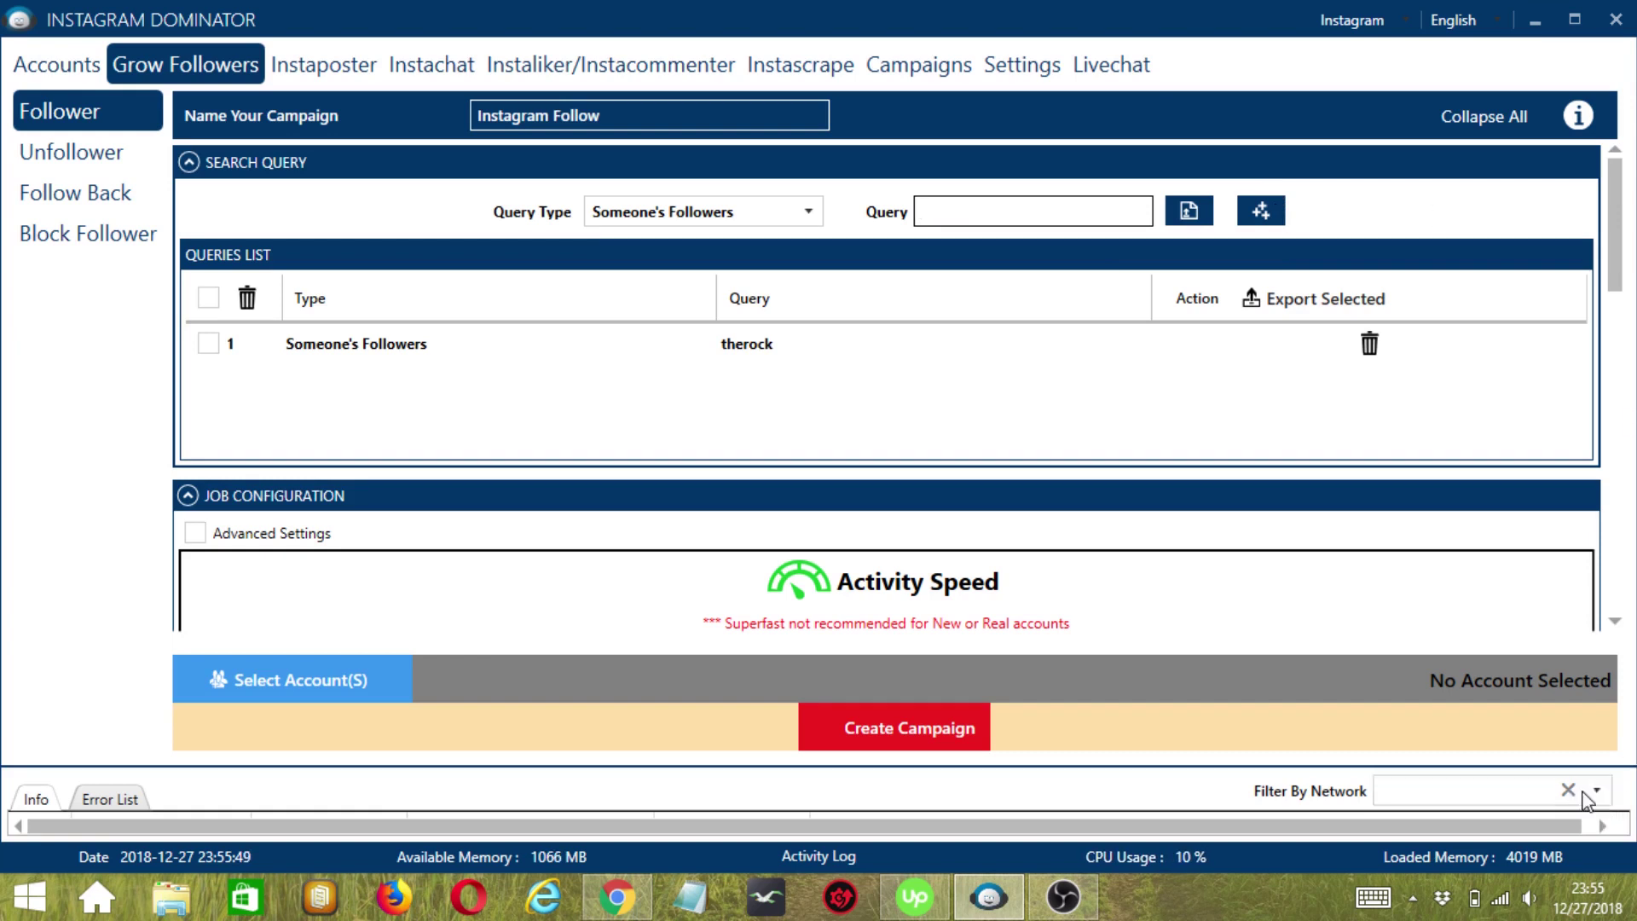
Require campaign users to have a profile picture and between 10 and 20 posts.
scroll(1619, 624, down, 3)
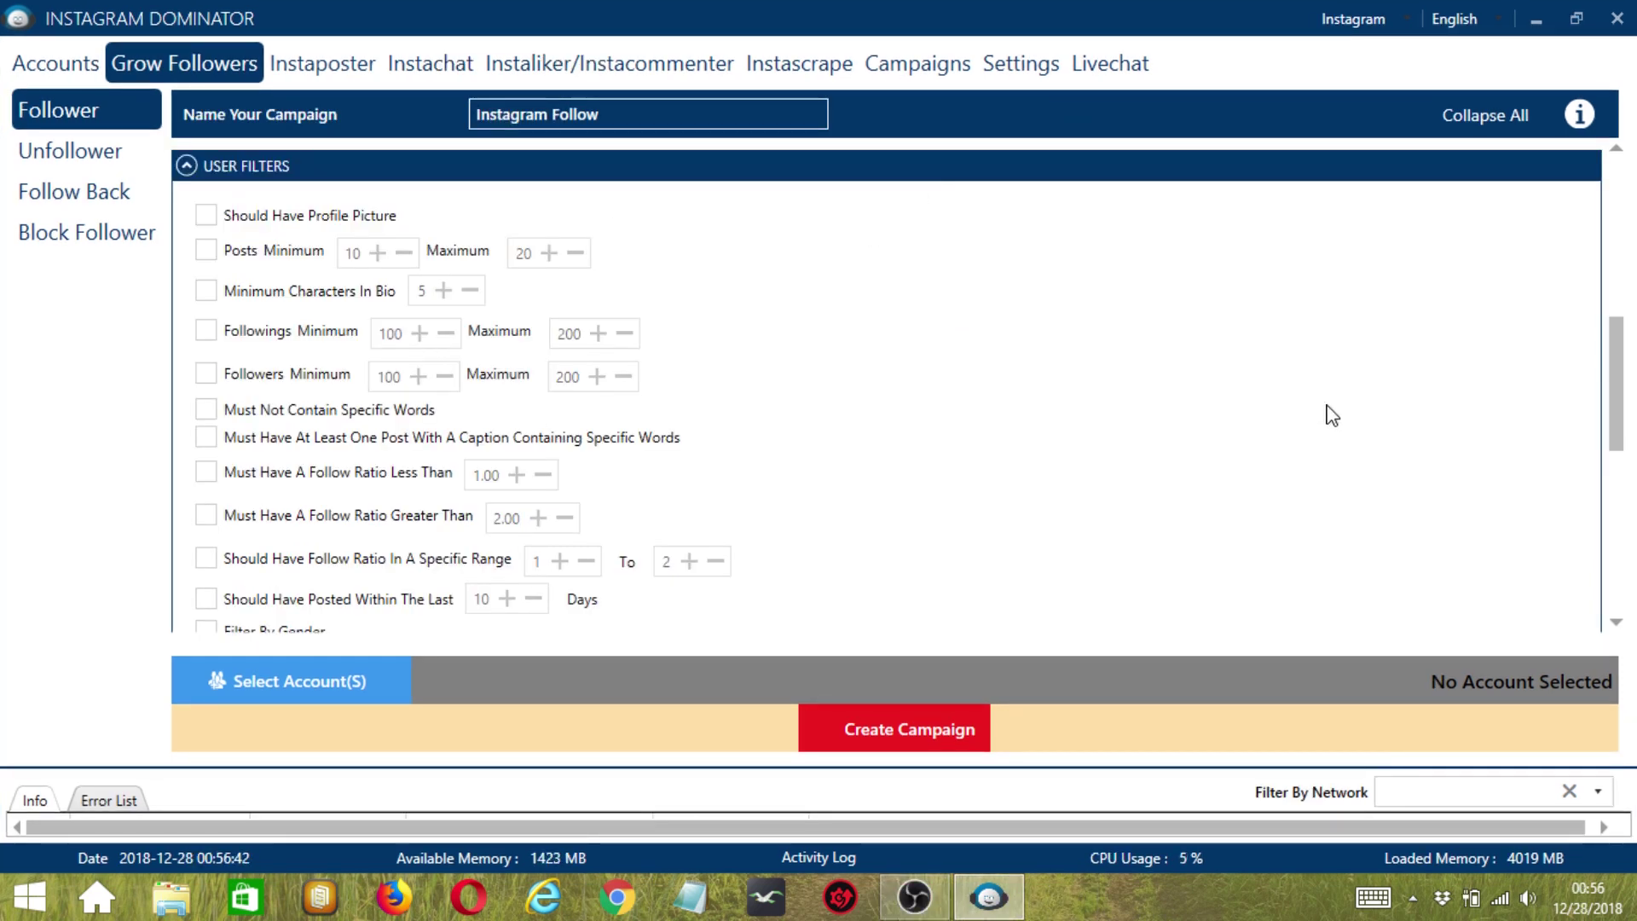
click(206, 217)
click(206, 251)
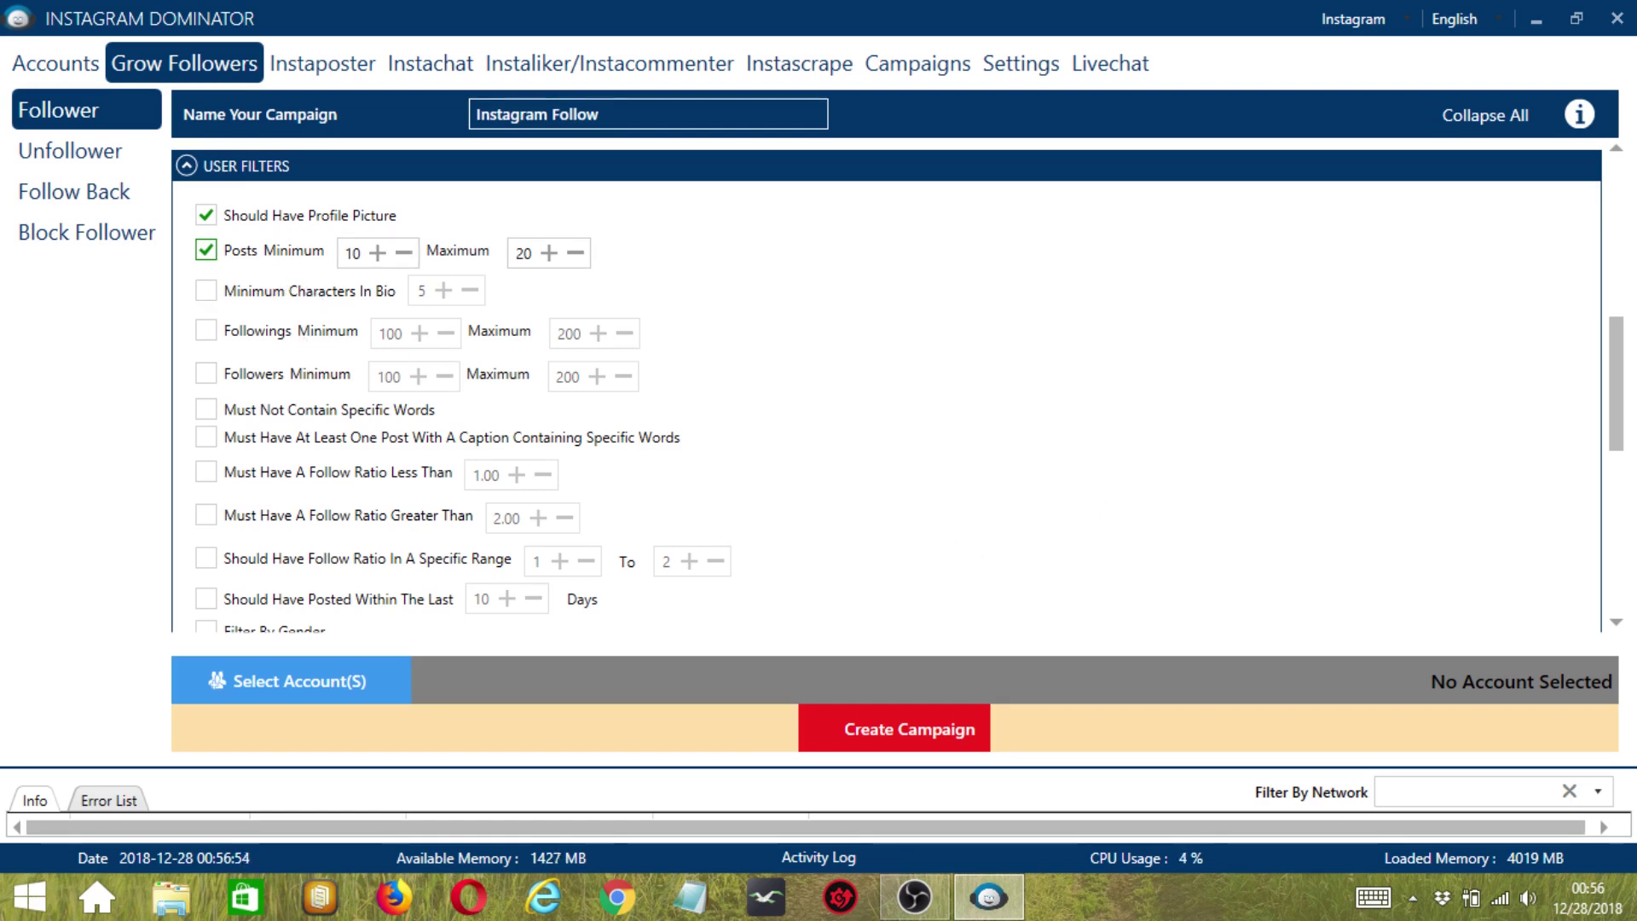
Skip non-English users and ignore verified accounts in the campaign's user filters.
scroll(1620, 631, down, 3)
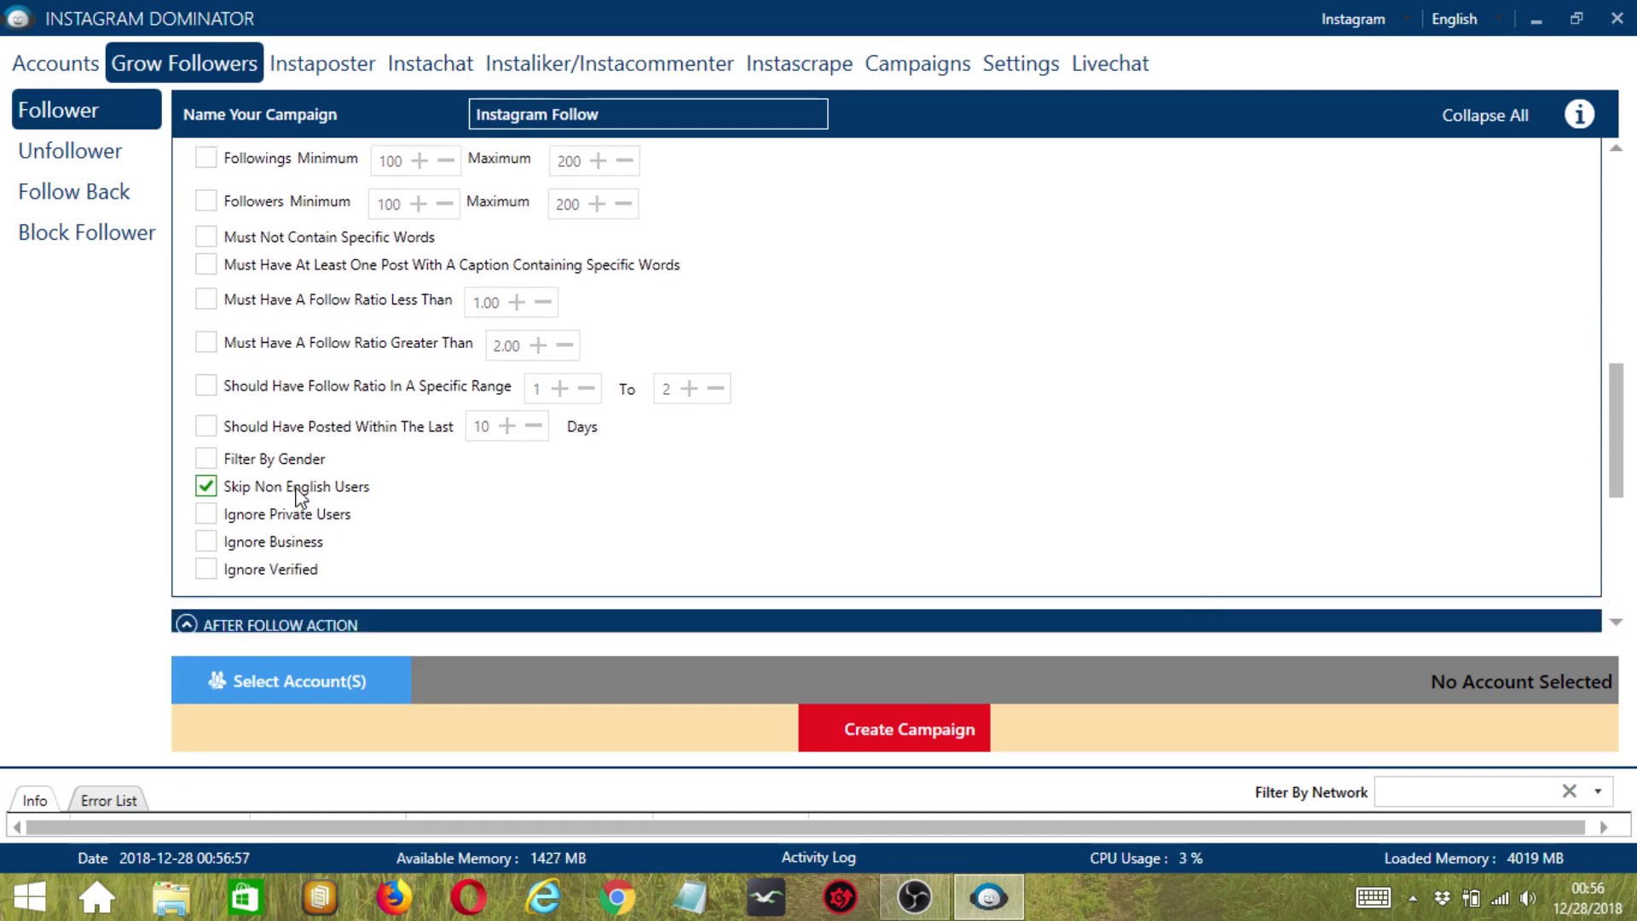
click(298, 568)
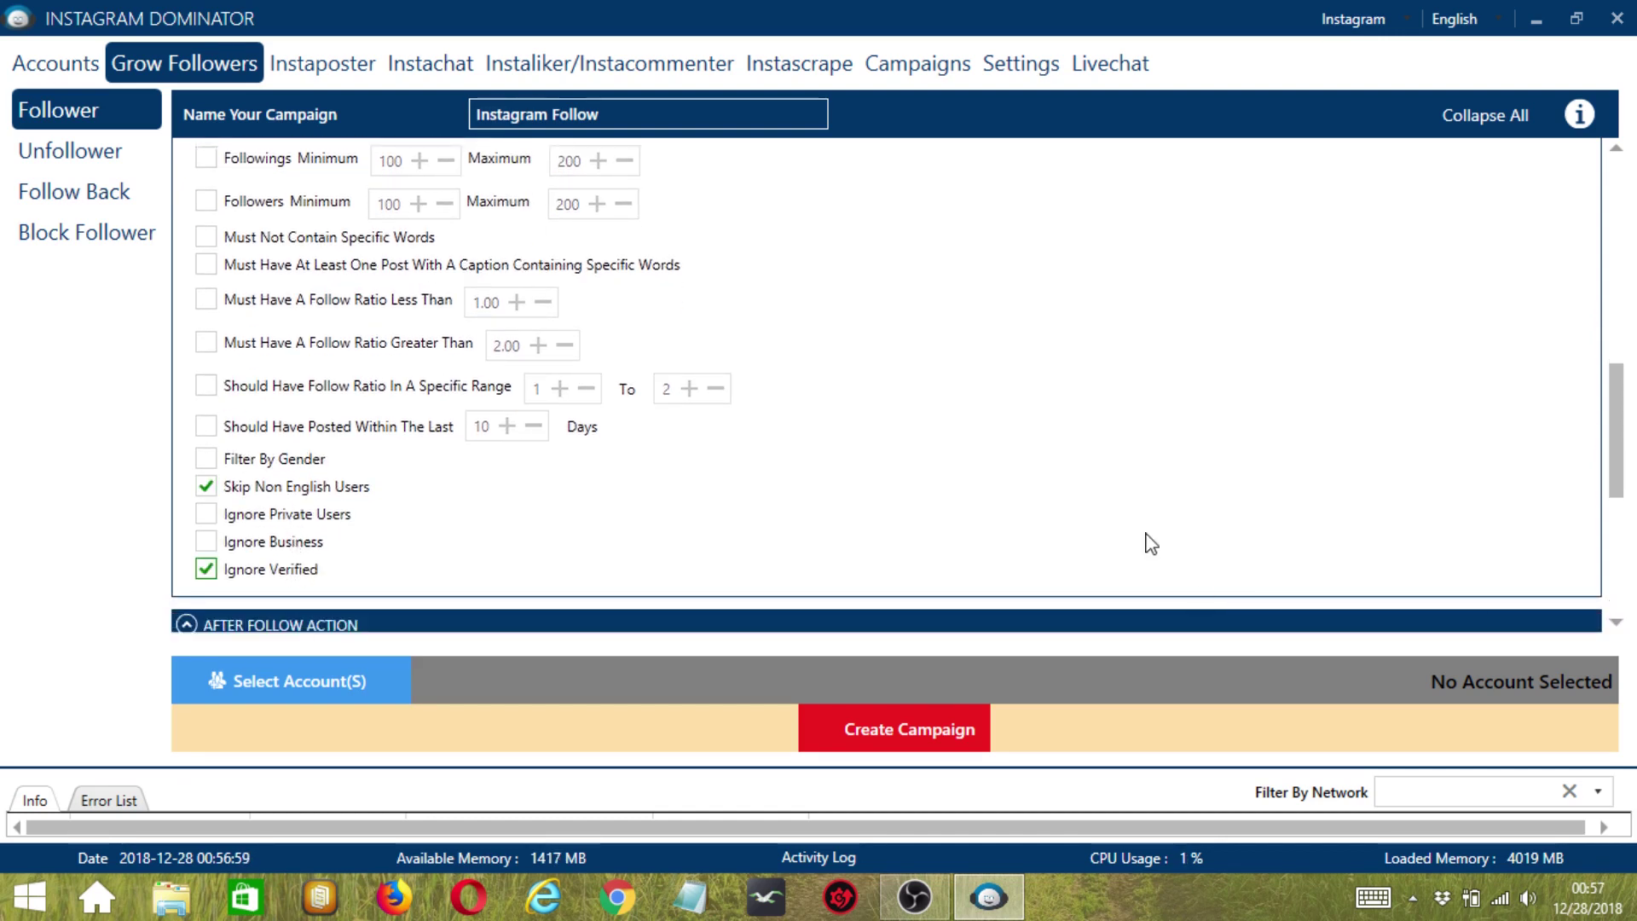
scroll(1621, 627, down, 3)
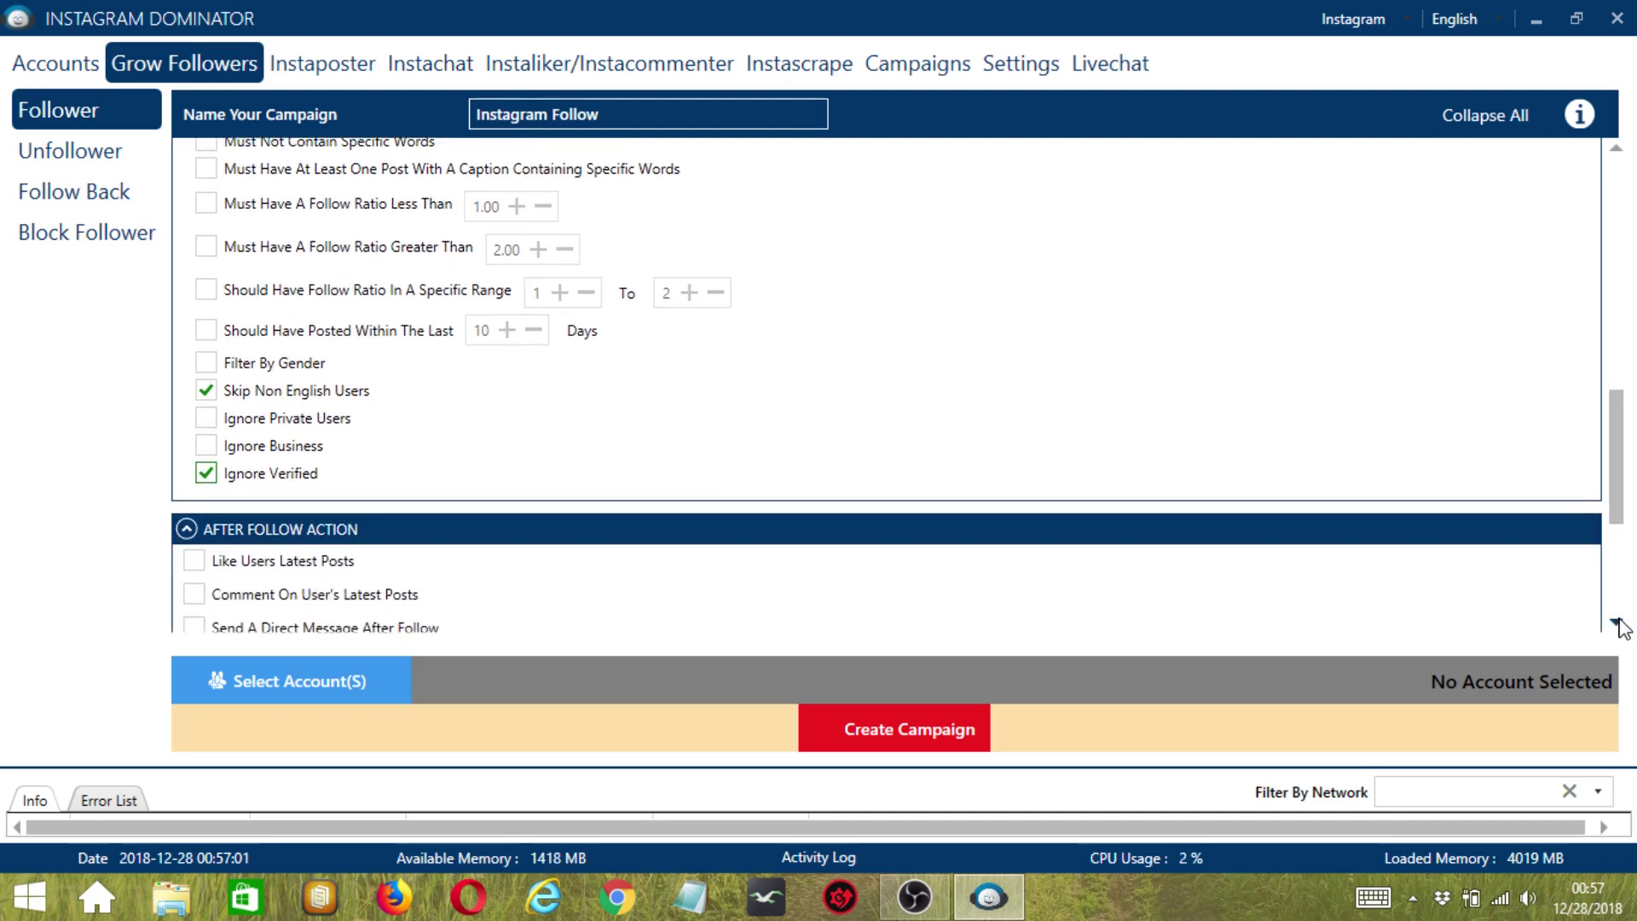
Set the after-follow actions to like users' latest posts at random and mute both the followed users' posts and stories.
scroll(1620, 627, down, 6)
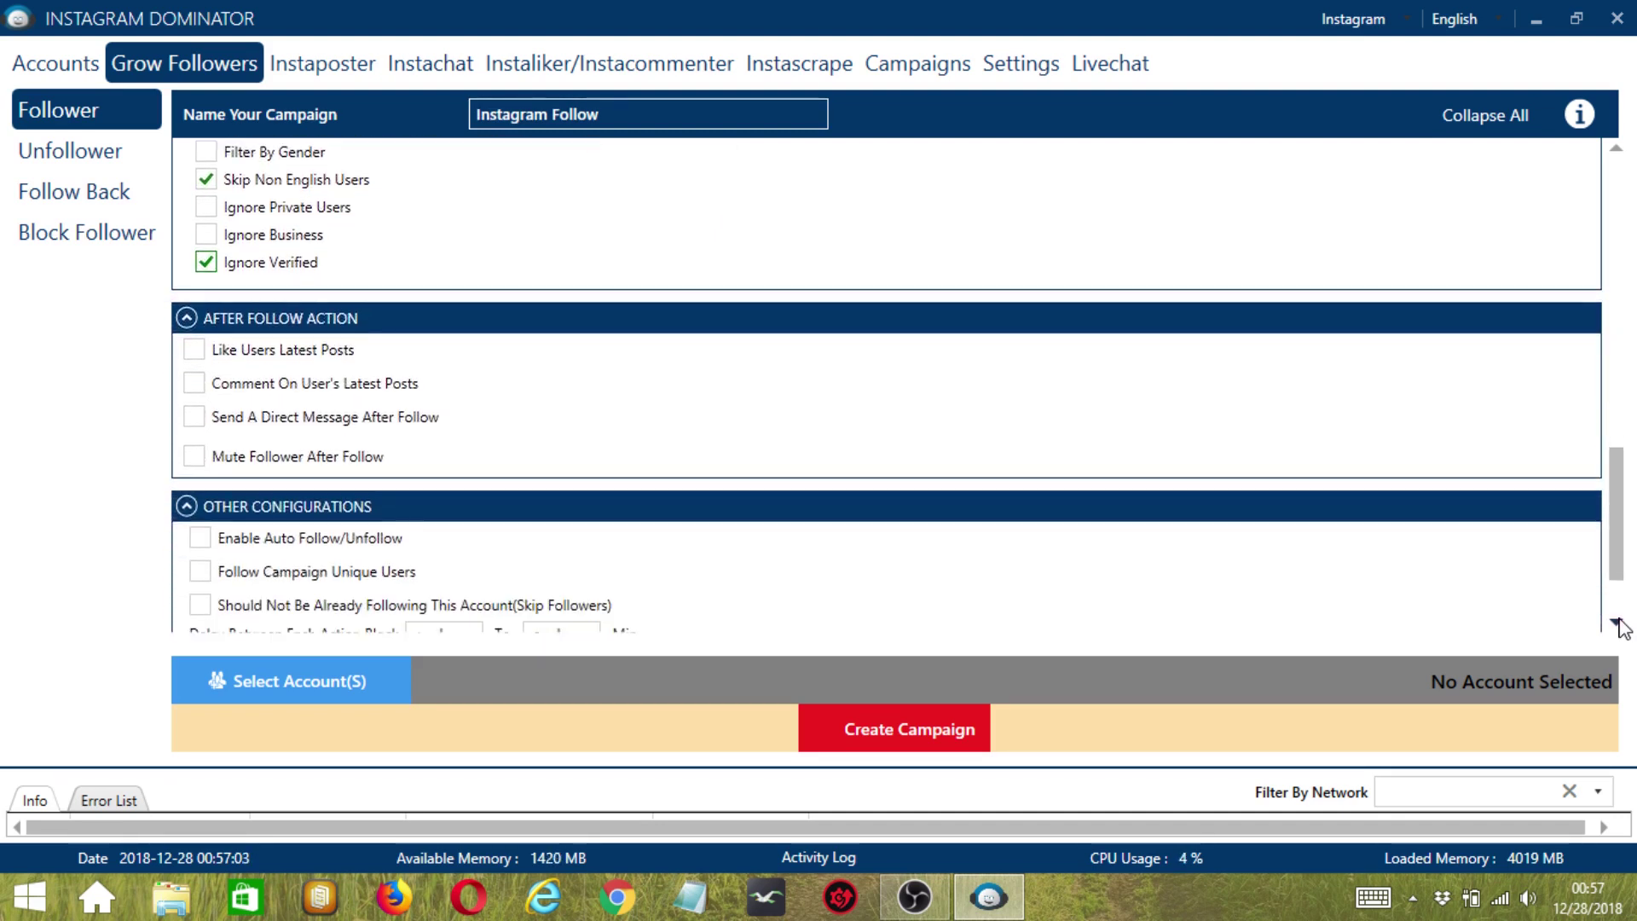
scroll(1620, 627, down, 3)
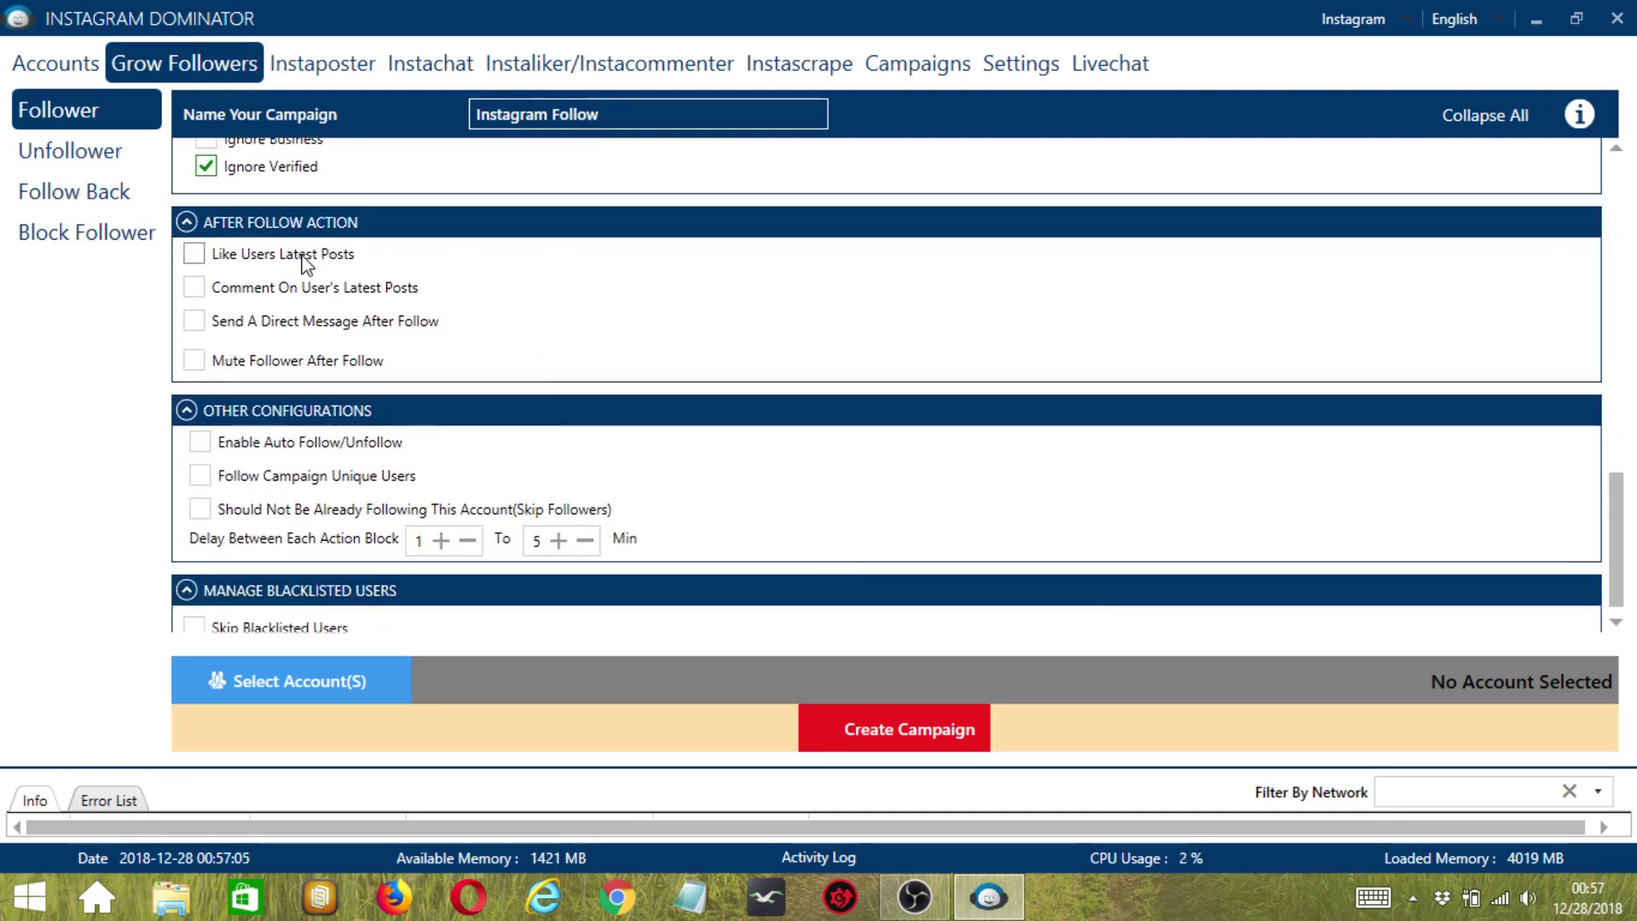
click(302, 257)
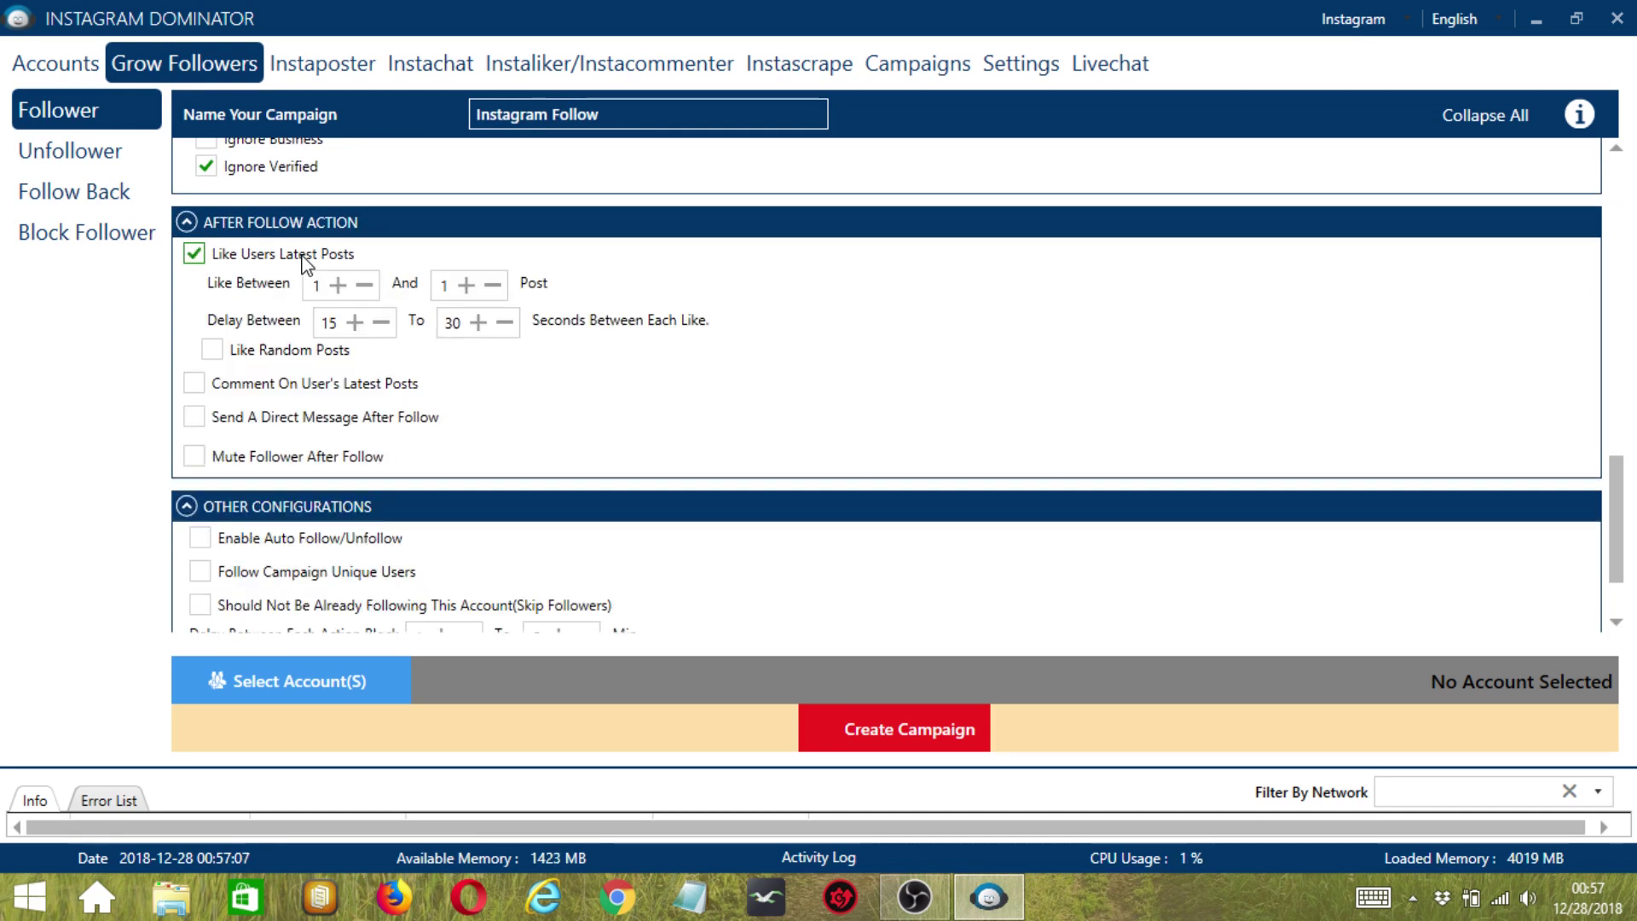
click(222, 355)
click(246, 461)
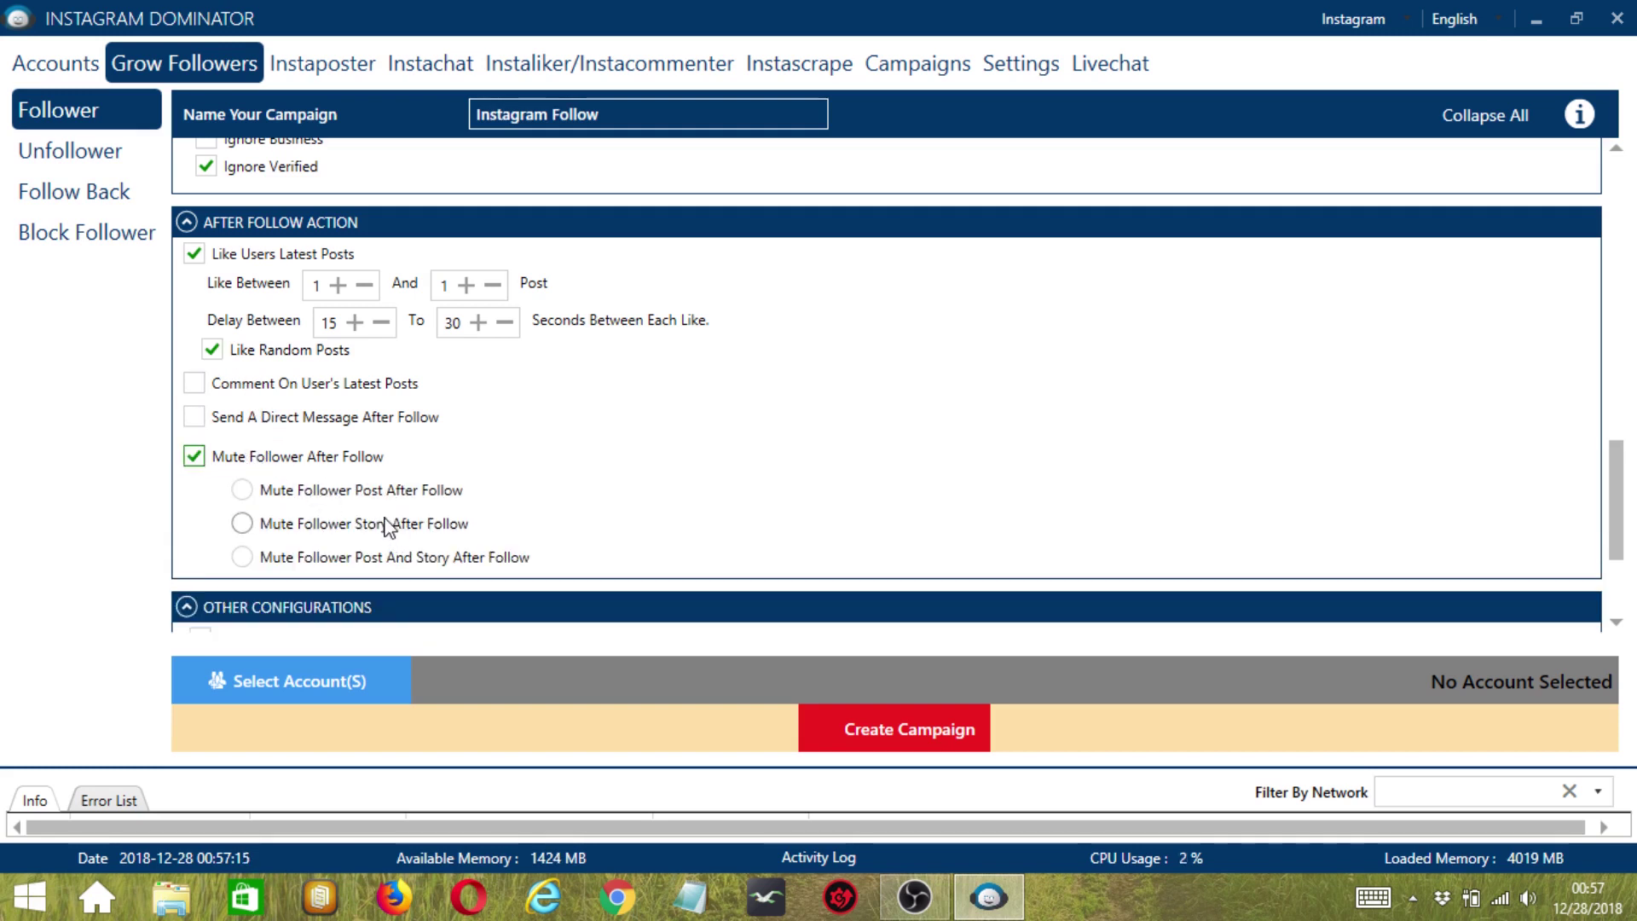
click(242, 558)
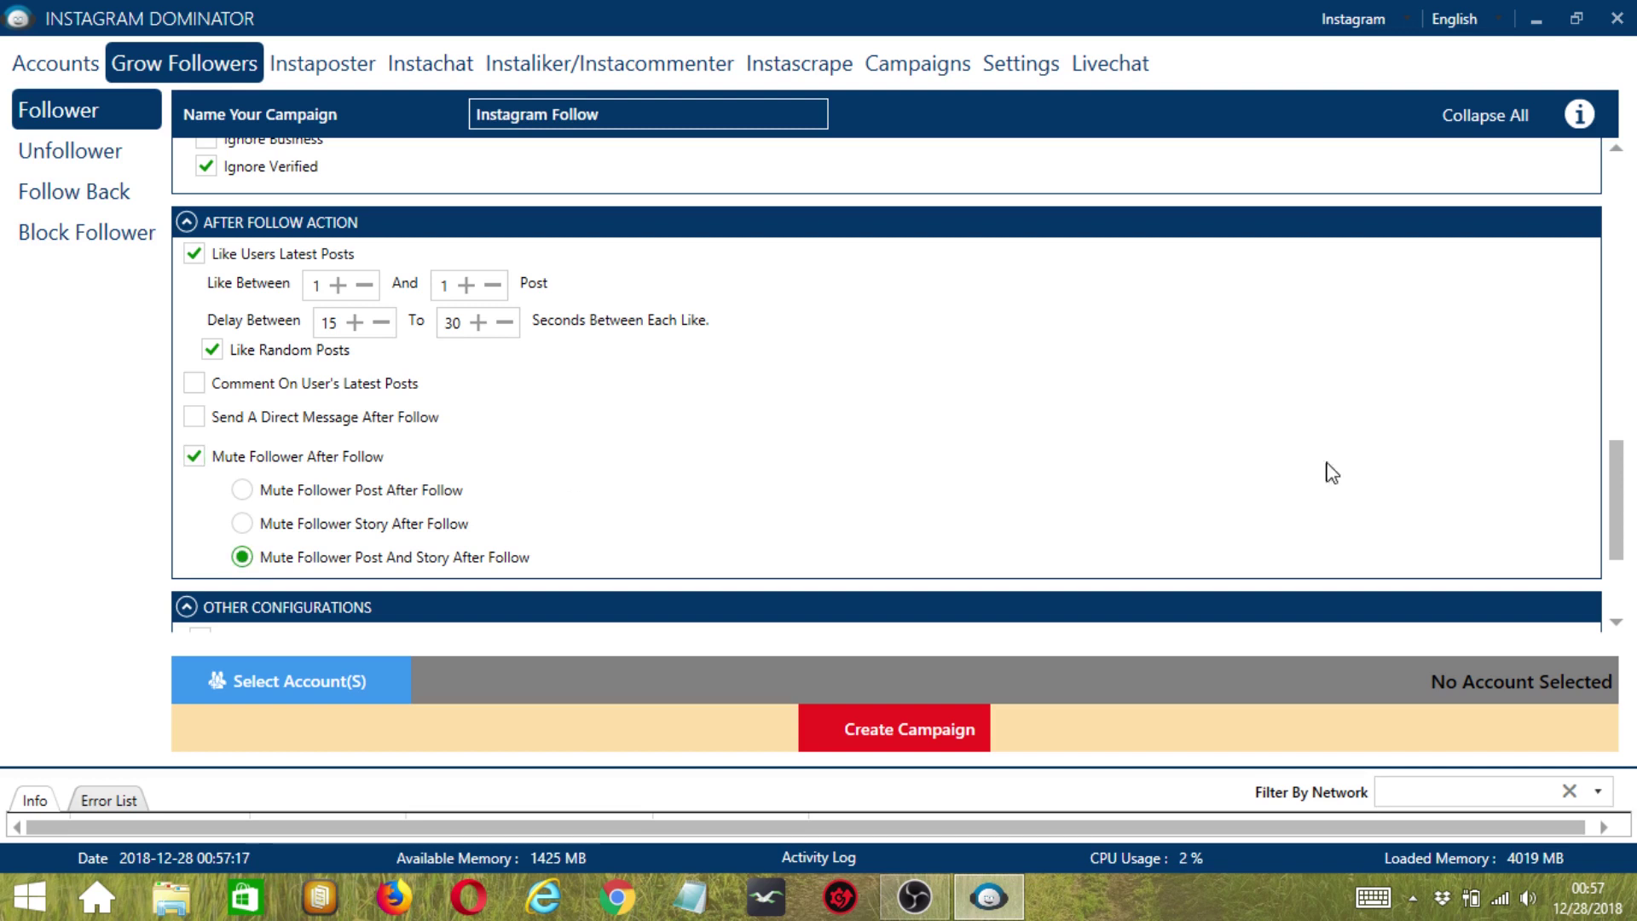
Enable skipping blacklisted users in the campaign's blacklist settings.
click(1617, 624)
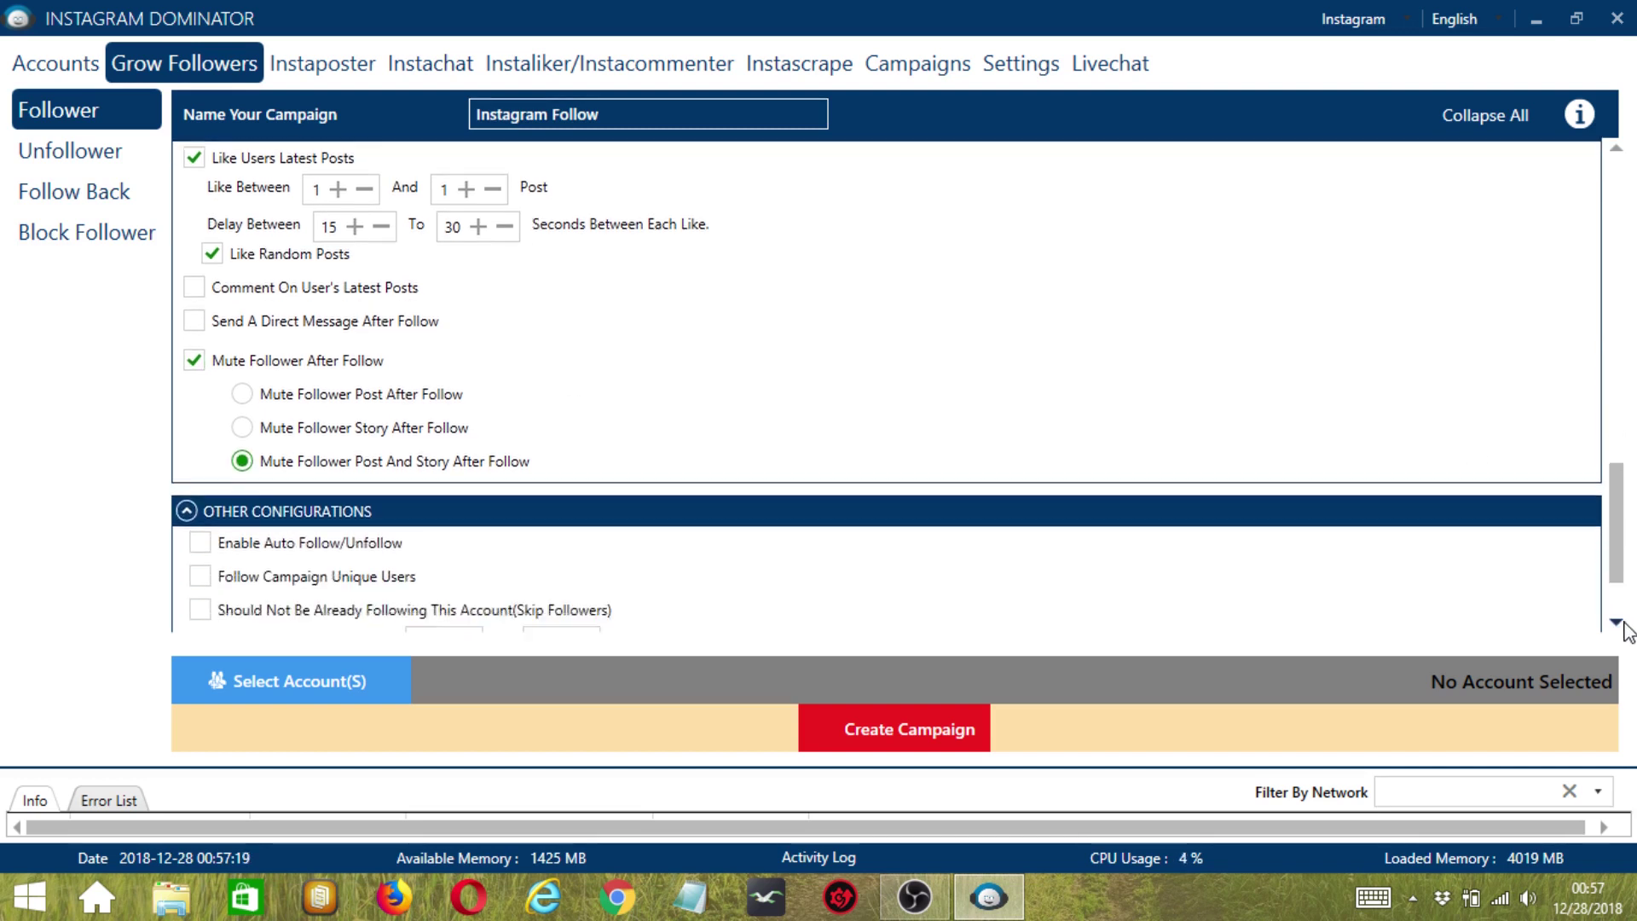
click(1624, 623)
click(1624, 622)
click(1623, 622)
click(1623, 622)
click(1624, 623)
click(1624, 622)
click(1624, 622)
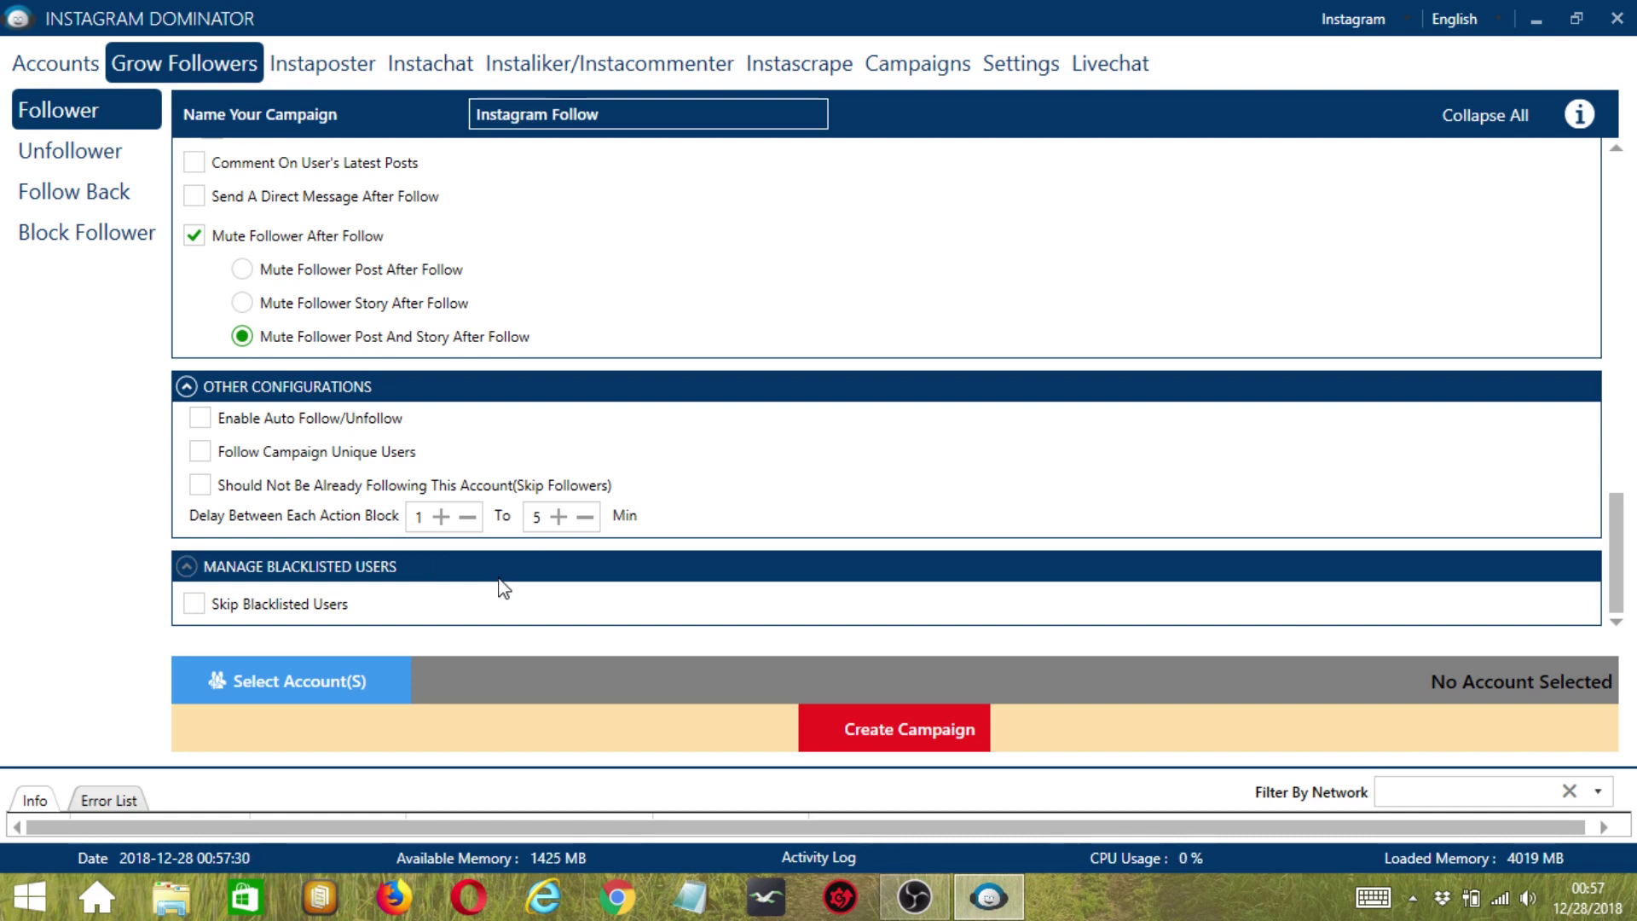
click(327, 612)
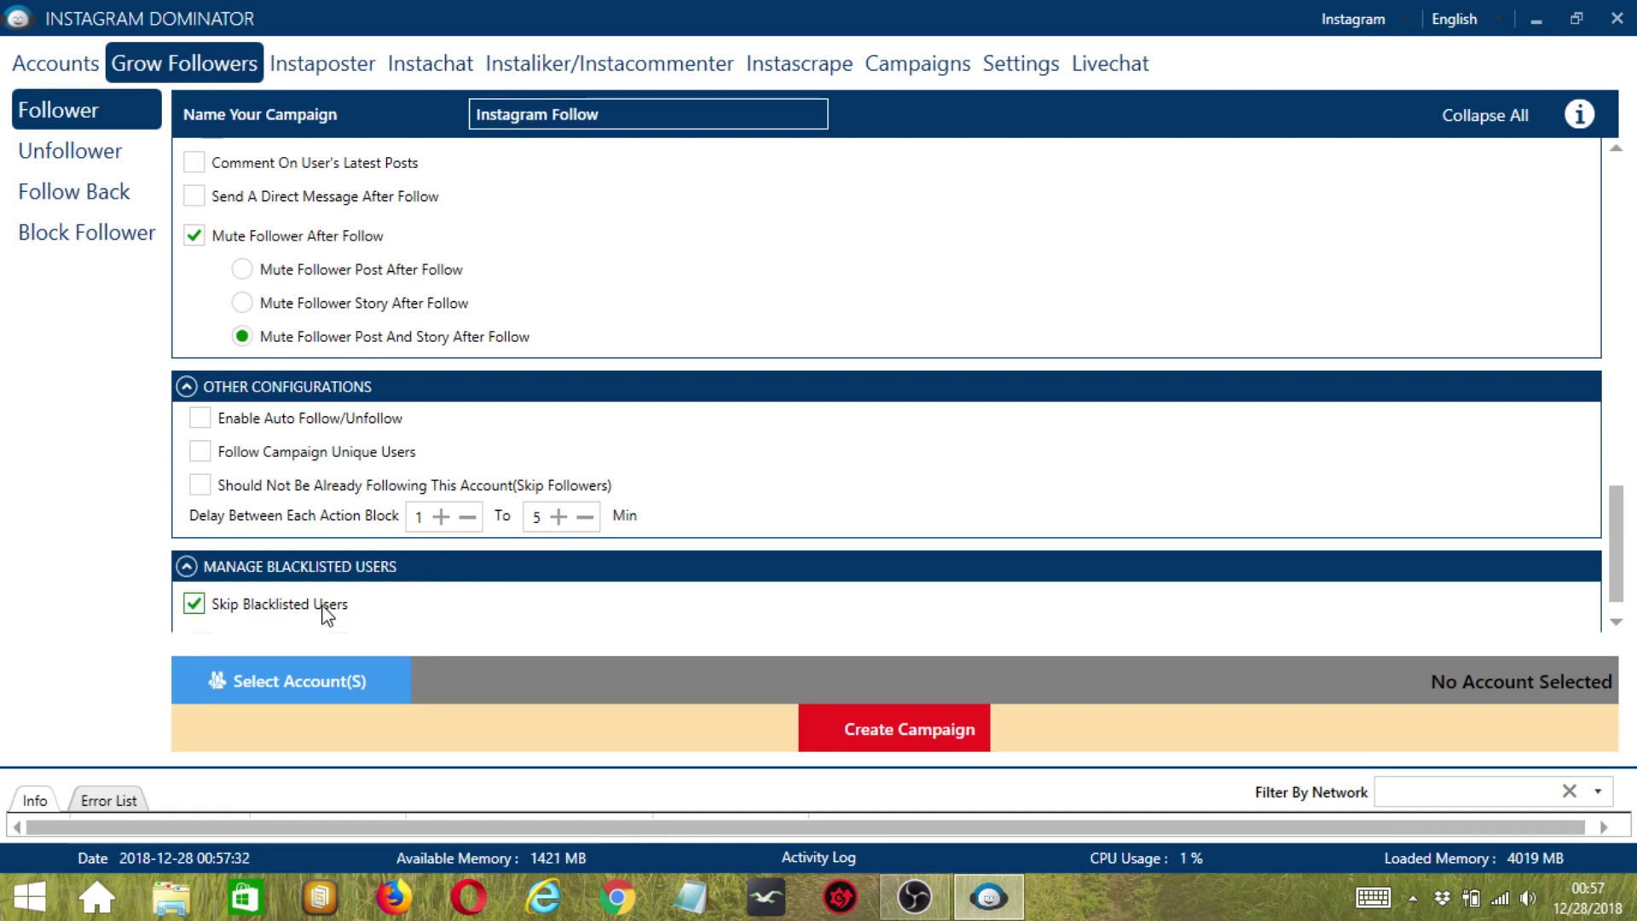
scroll(817, 558, down, 1)
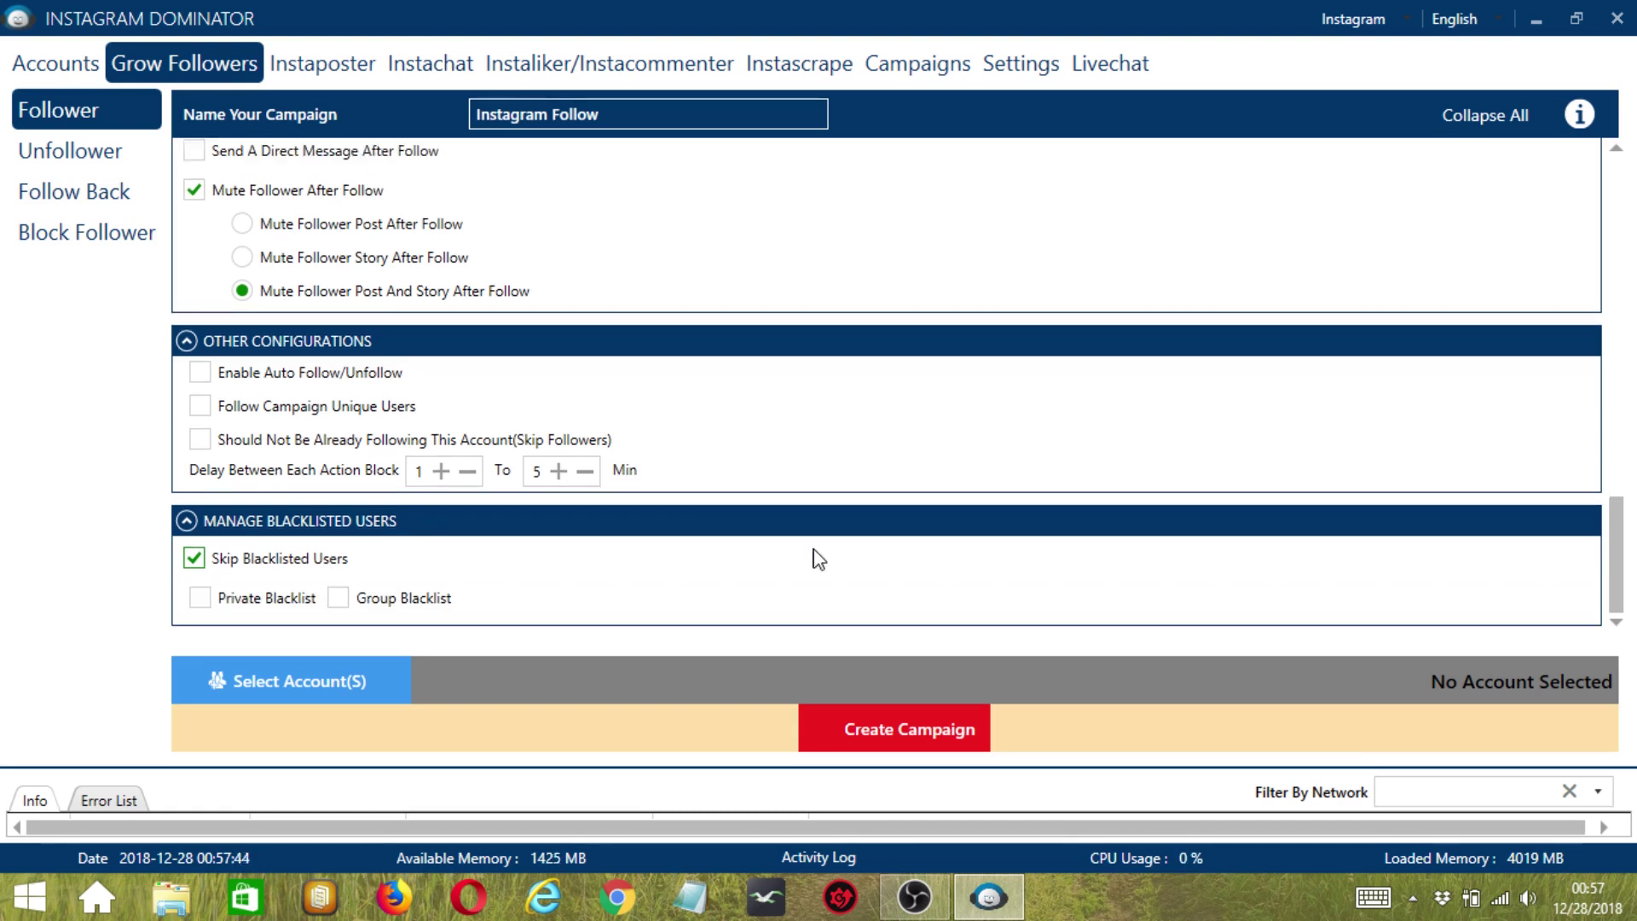
Assign the only listed Instagram account to the campaign and create the campaign.
click(328, 680)
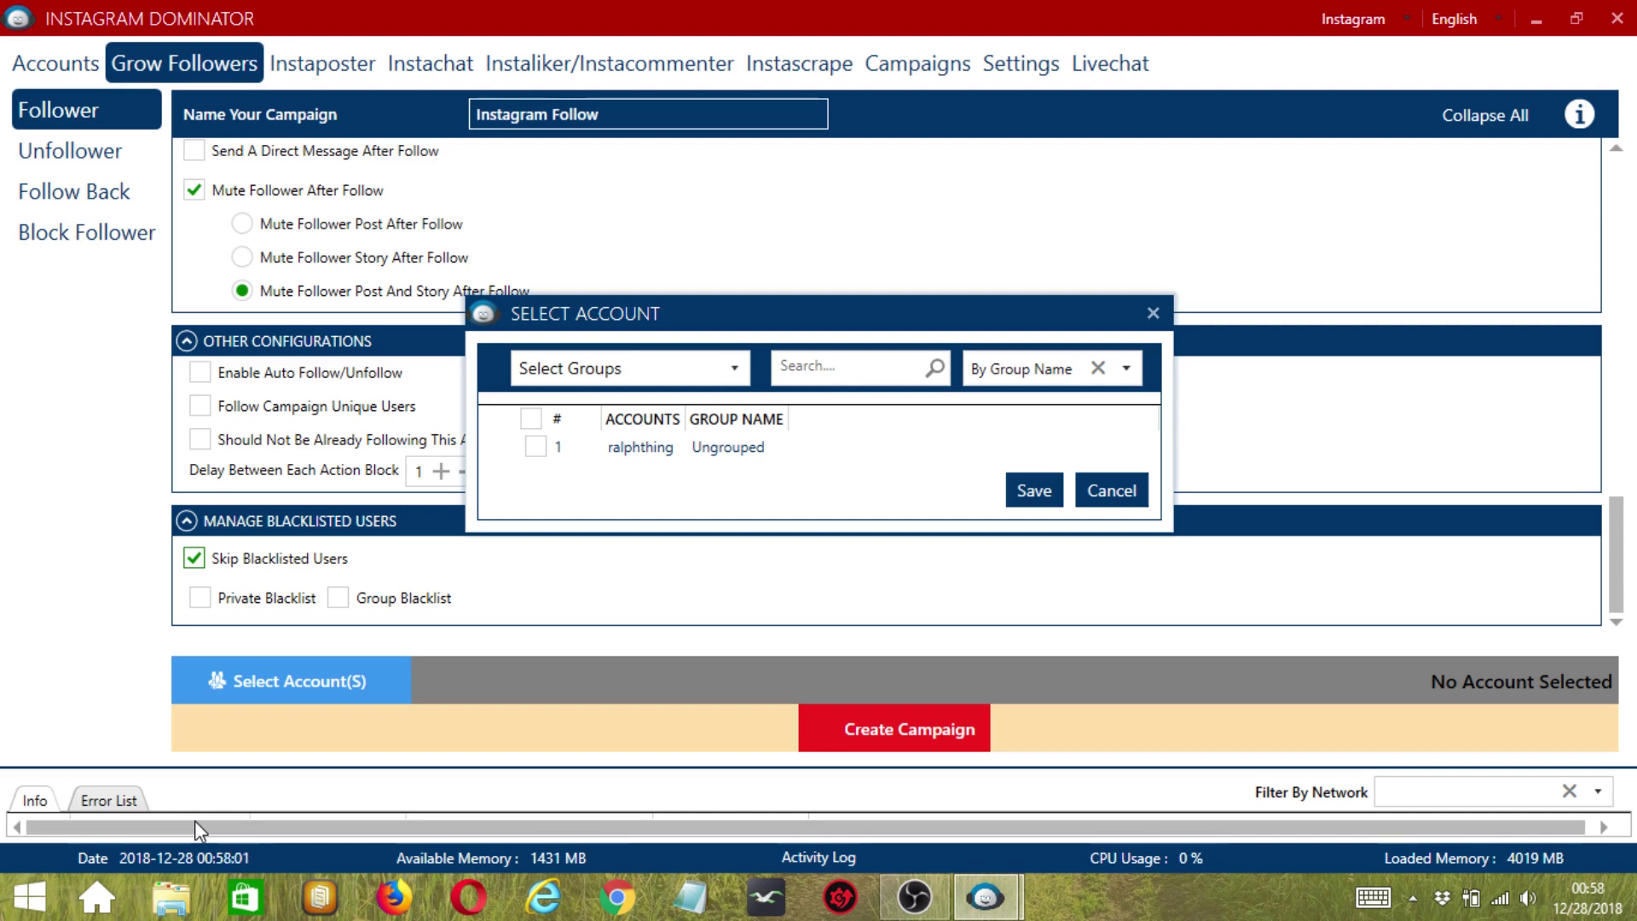
click(537, 448)
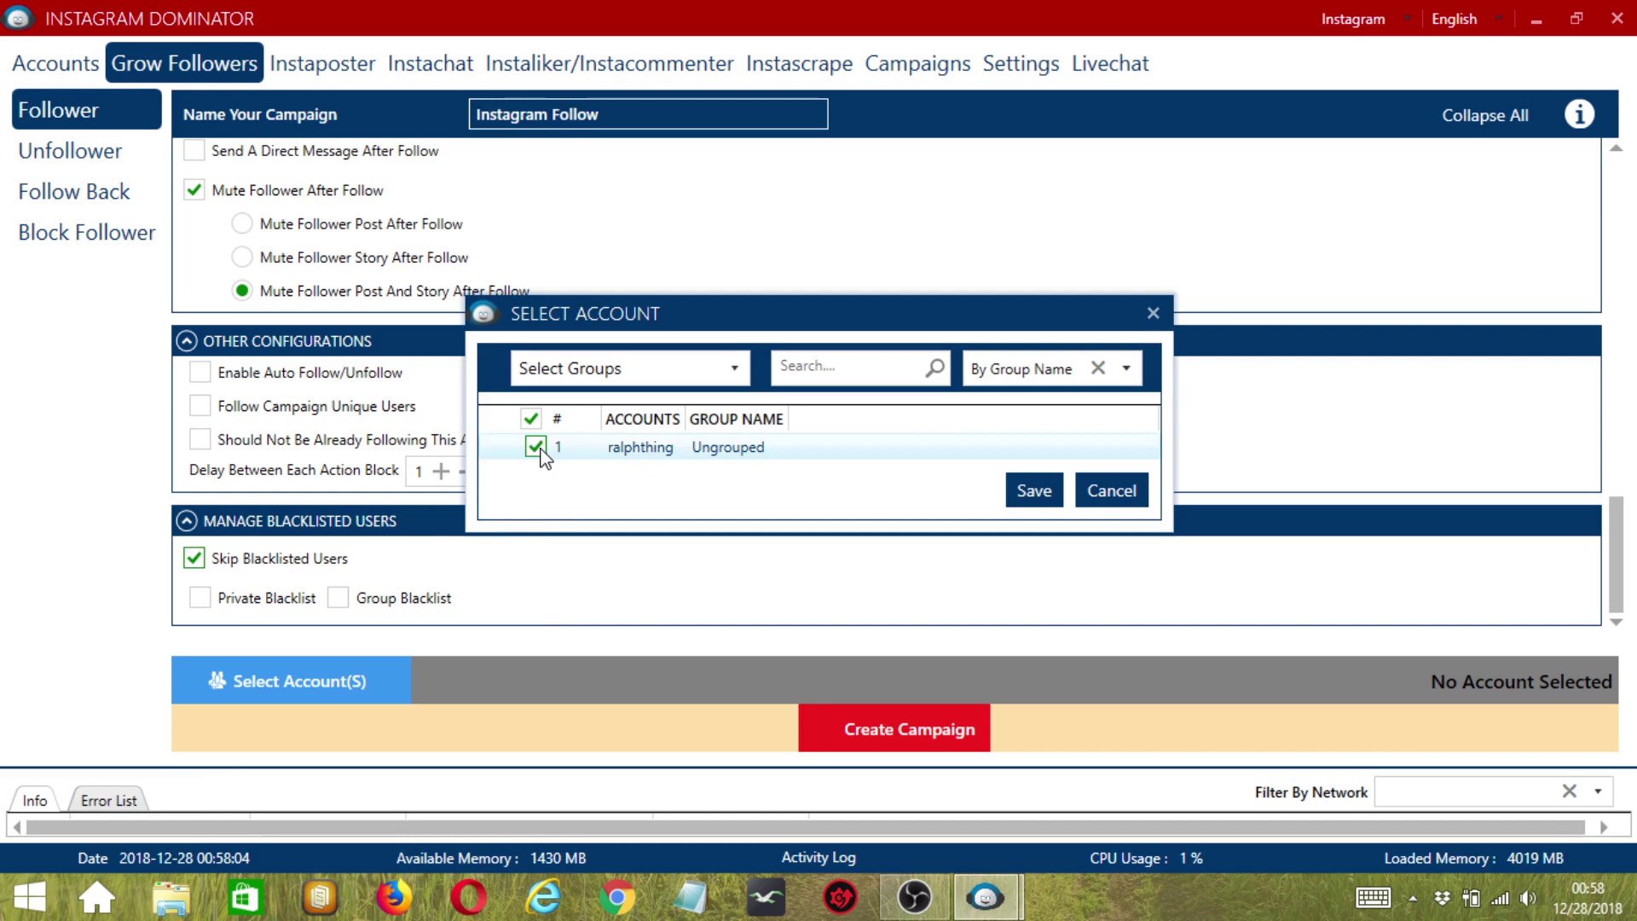
click(1033, 492)
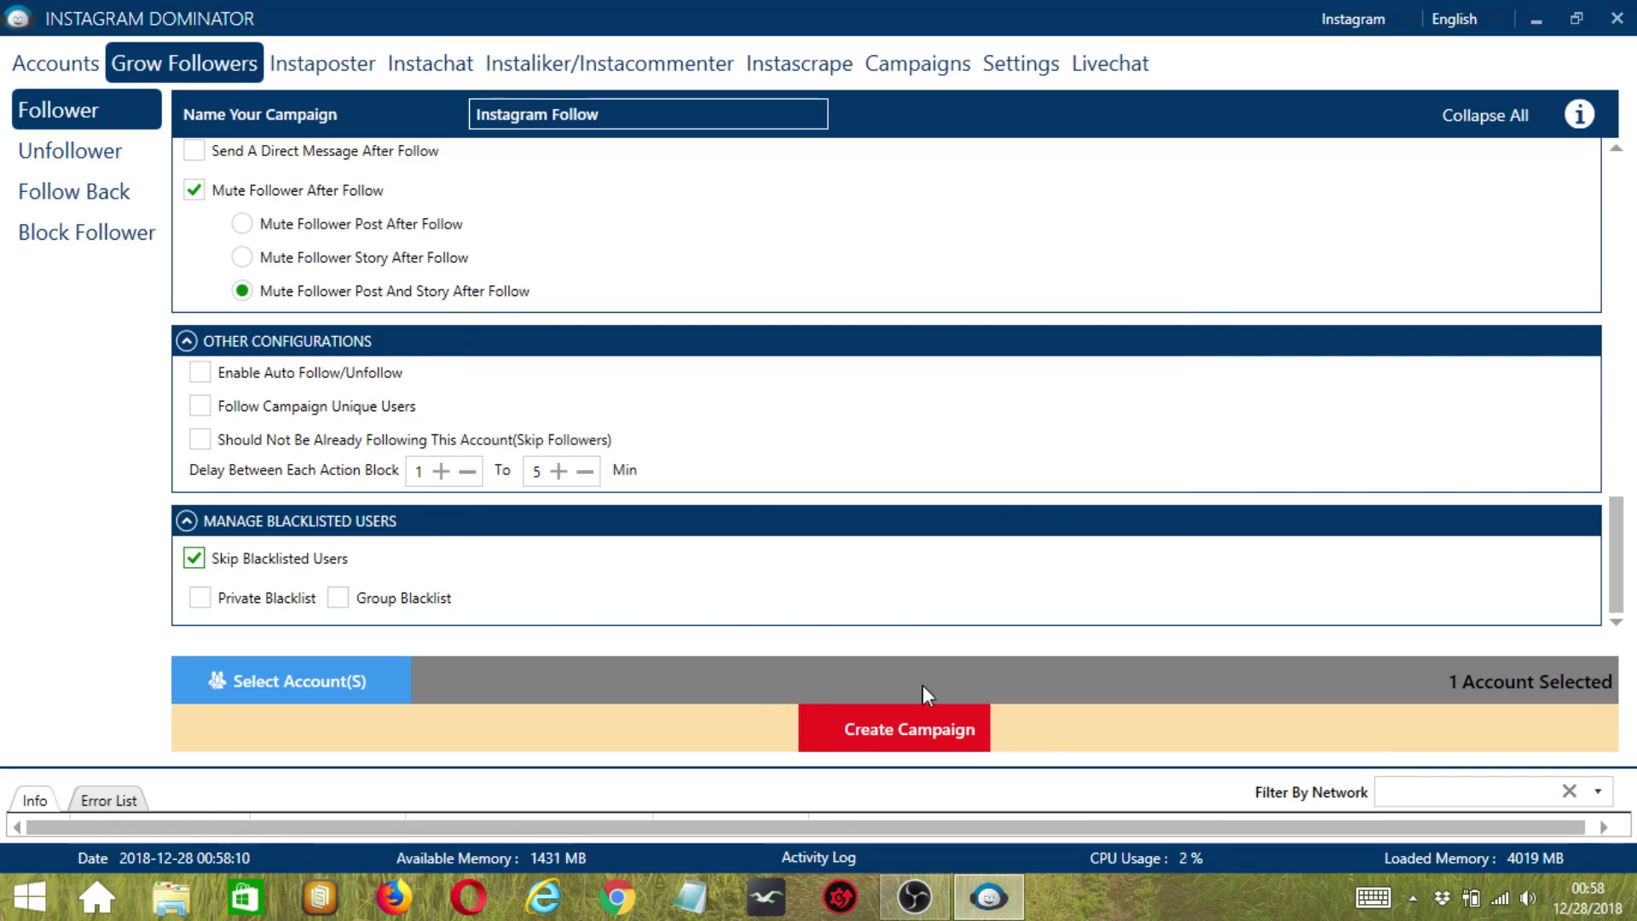
click(872, 727)
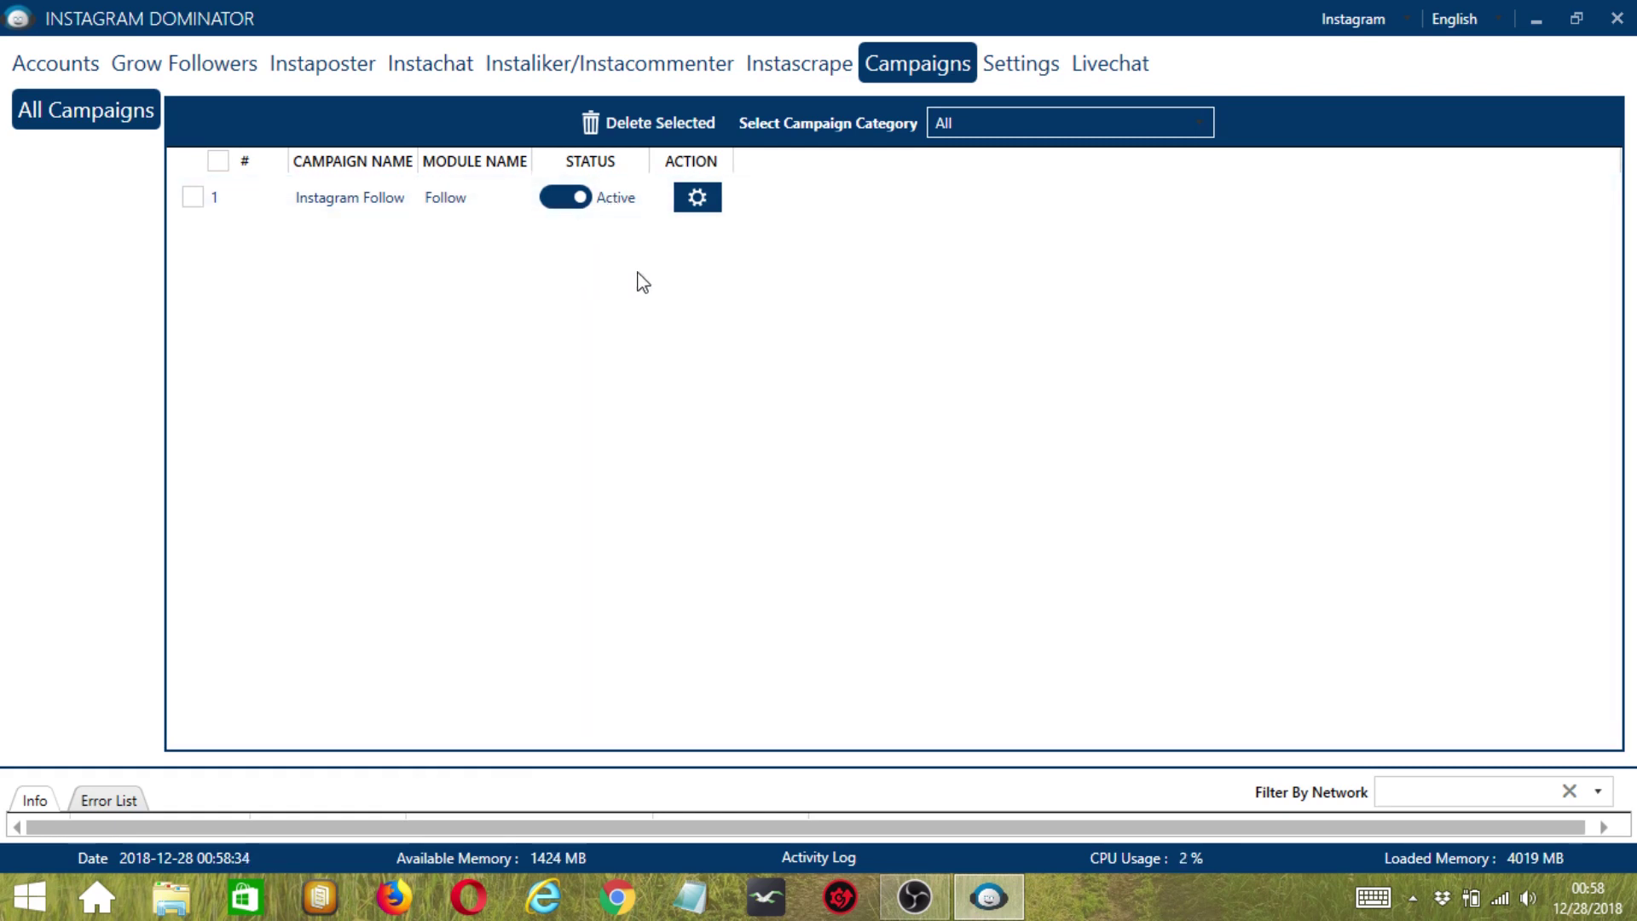
View the available actions for the Instagram Follow campaign, then pause the campaign.
click(709, 201)
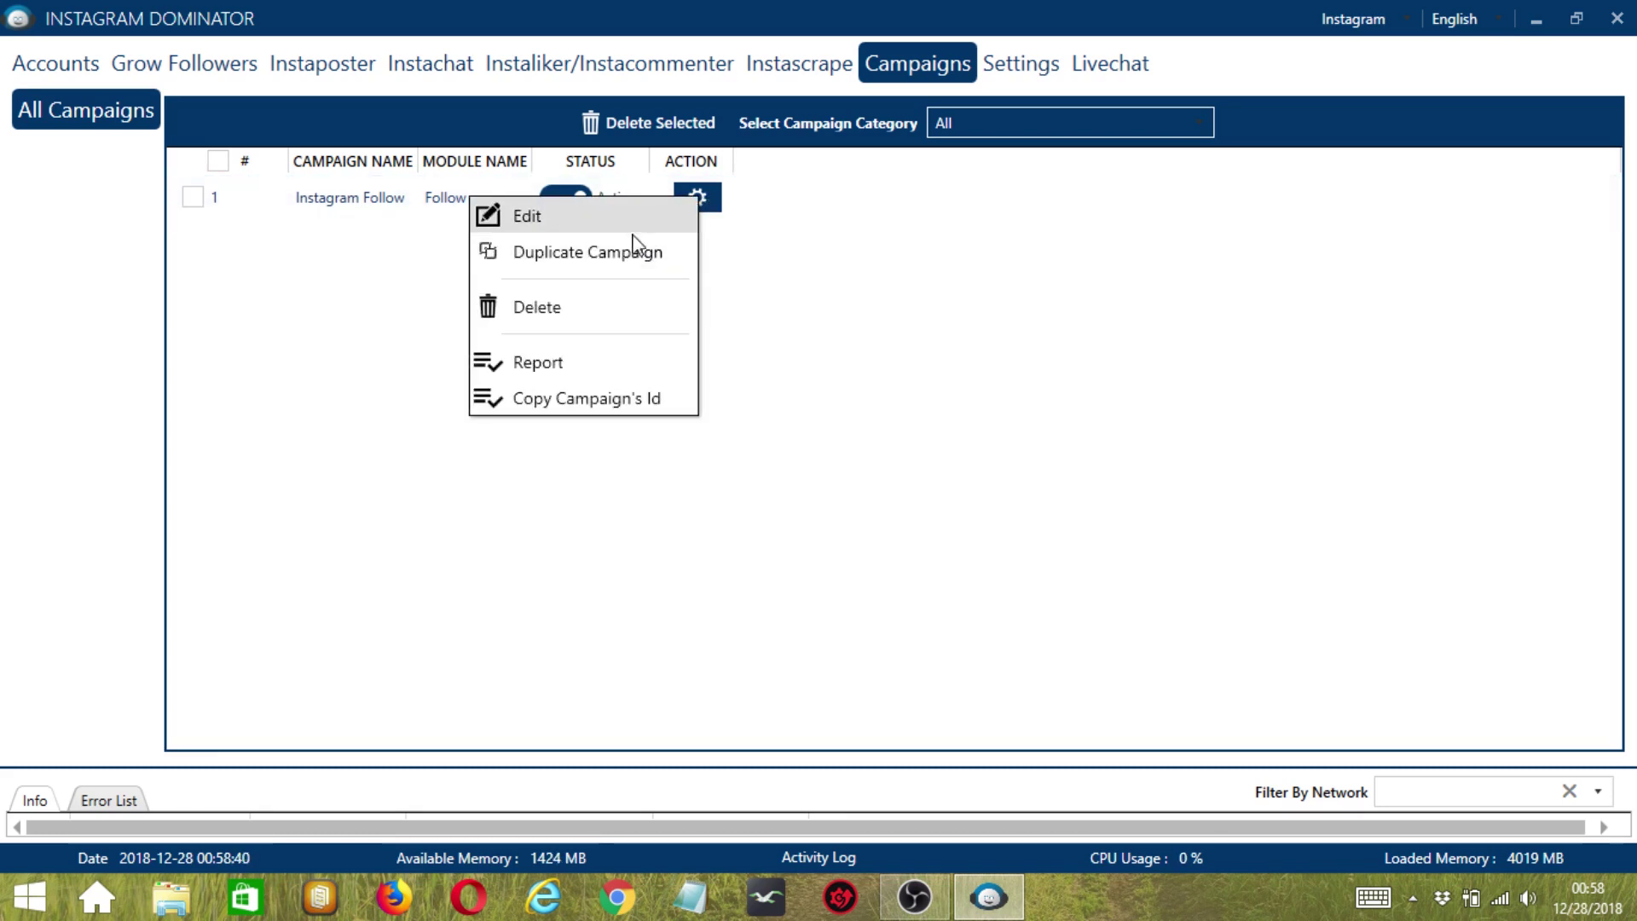
click(740, 294)
click(578, 203)
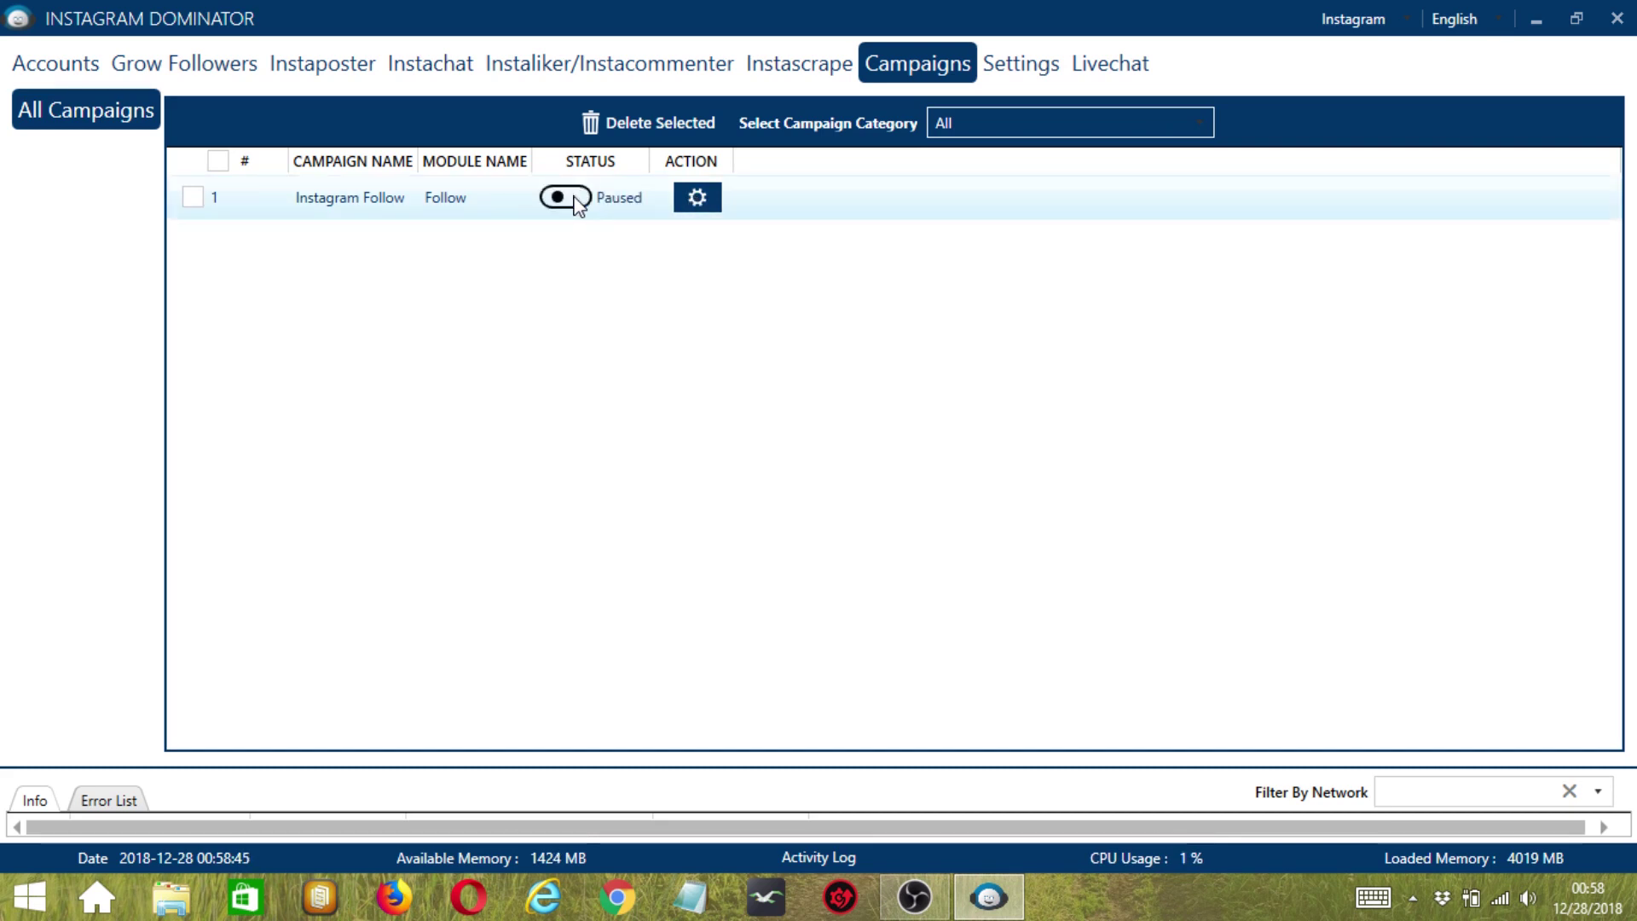